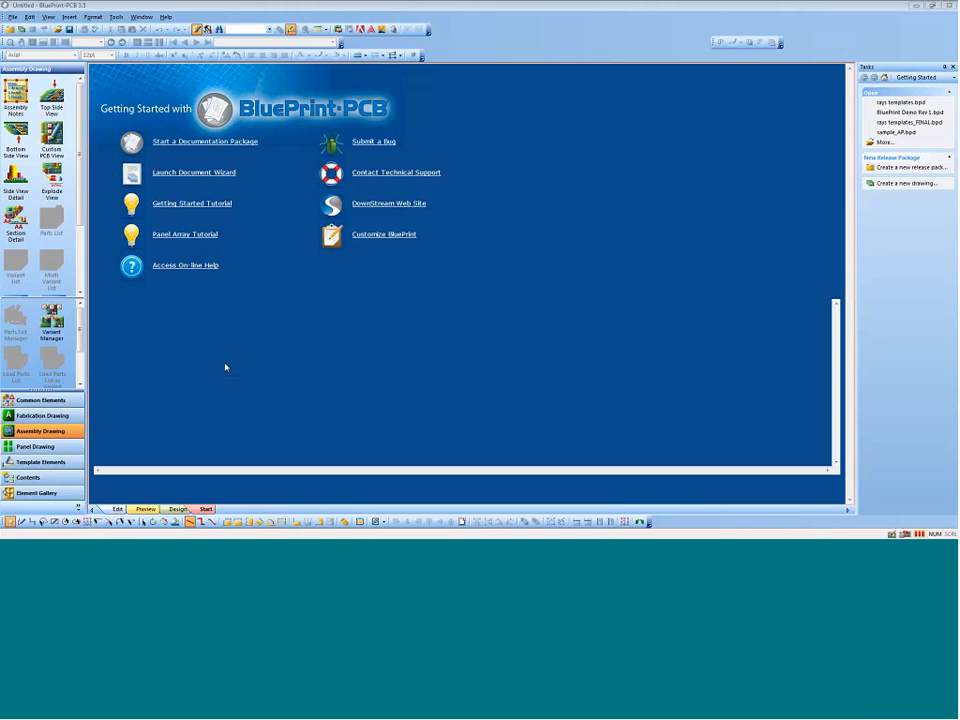
Step: Start the Document Wizard and set the CAD data source to Mentor PADS Layout, ASCII import, with the file BluePrint Demo Rev 1.asc
left_click(203, 175)
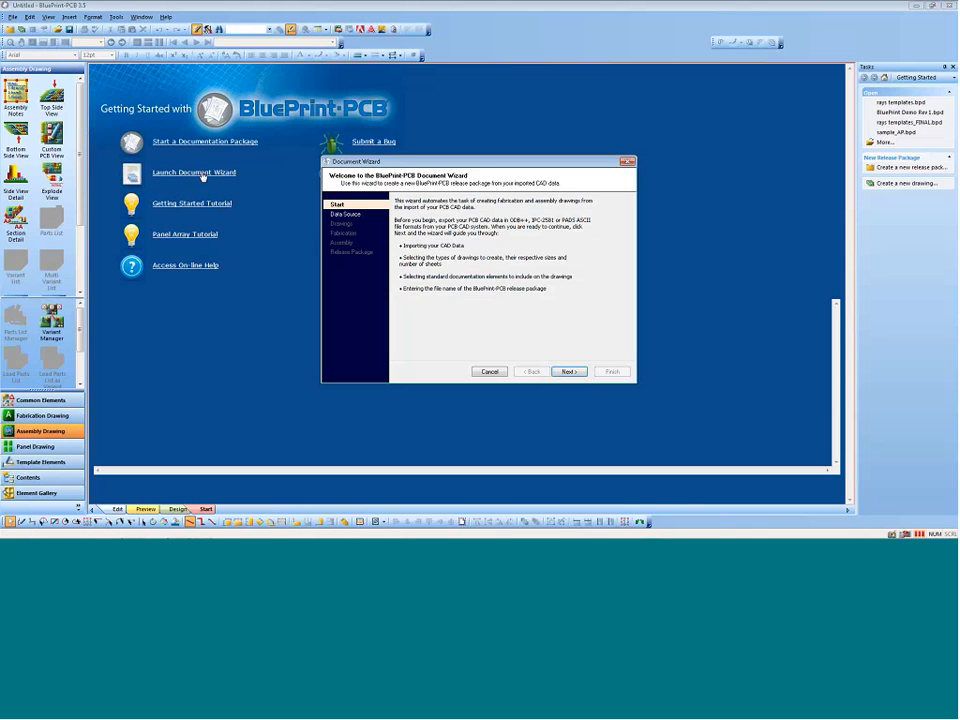
left_click(567, 372)
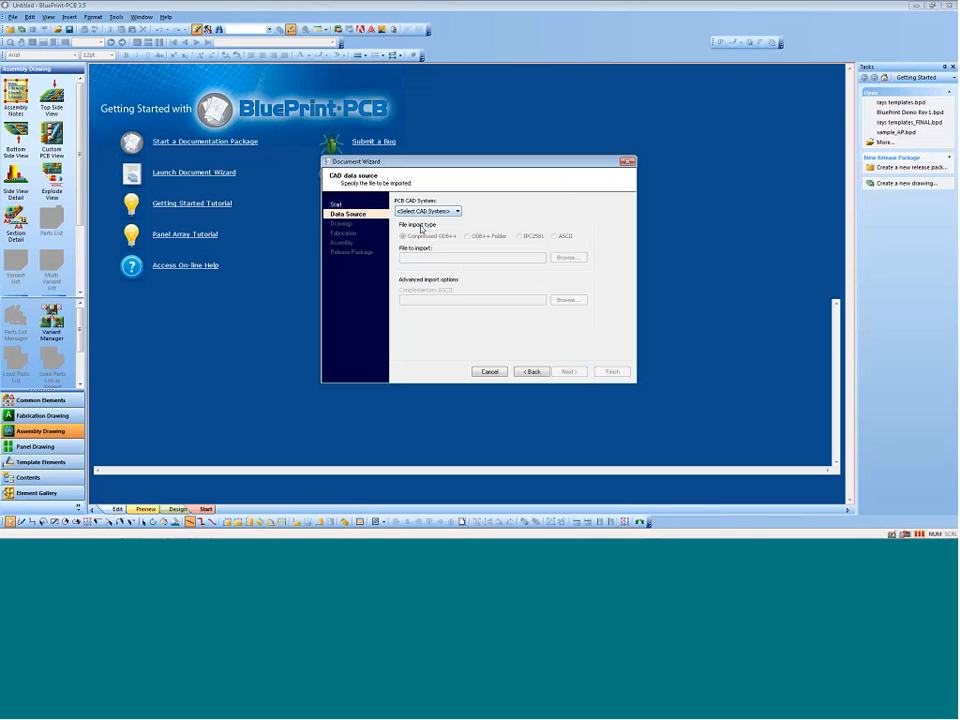
left_click(427, 211)
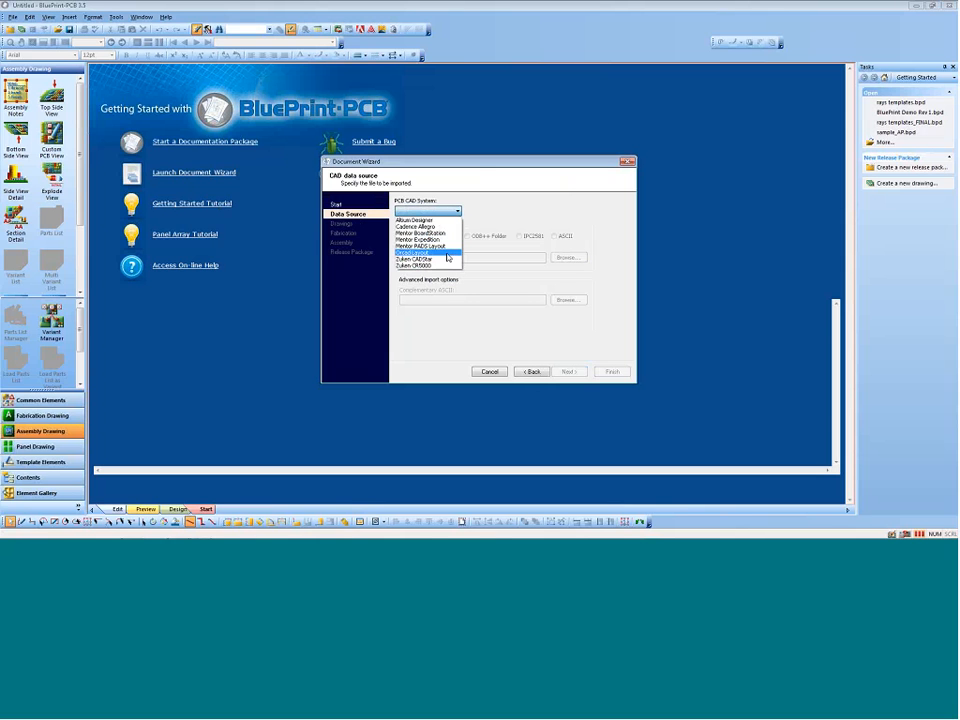
left_click(453, 246)
left_click(554, 236)
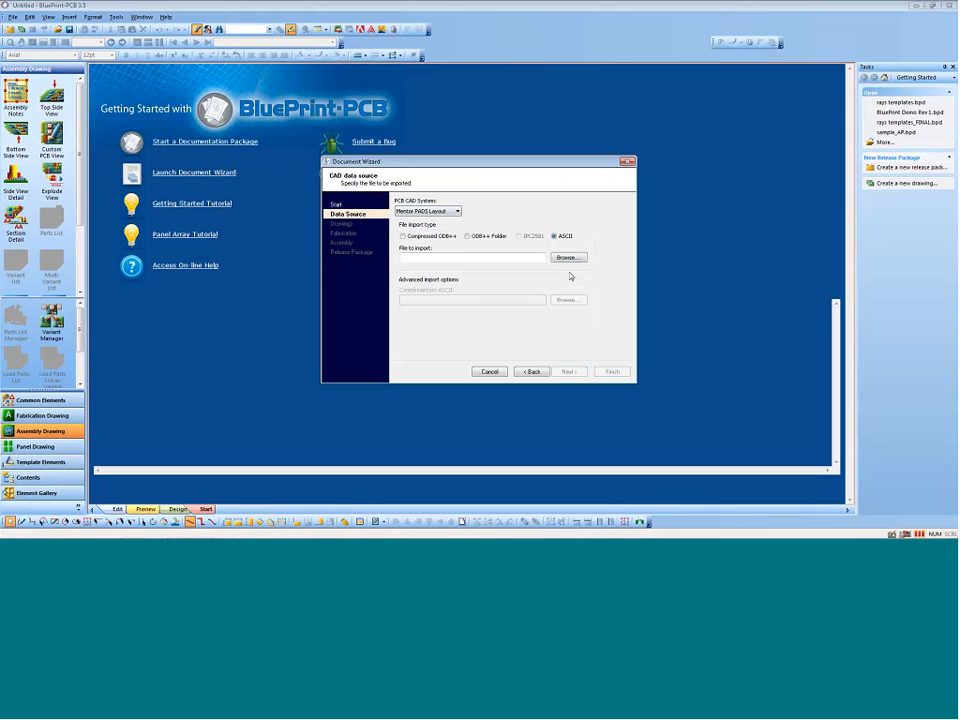
left_click(568, 258)
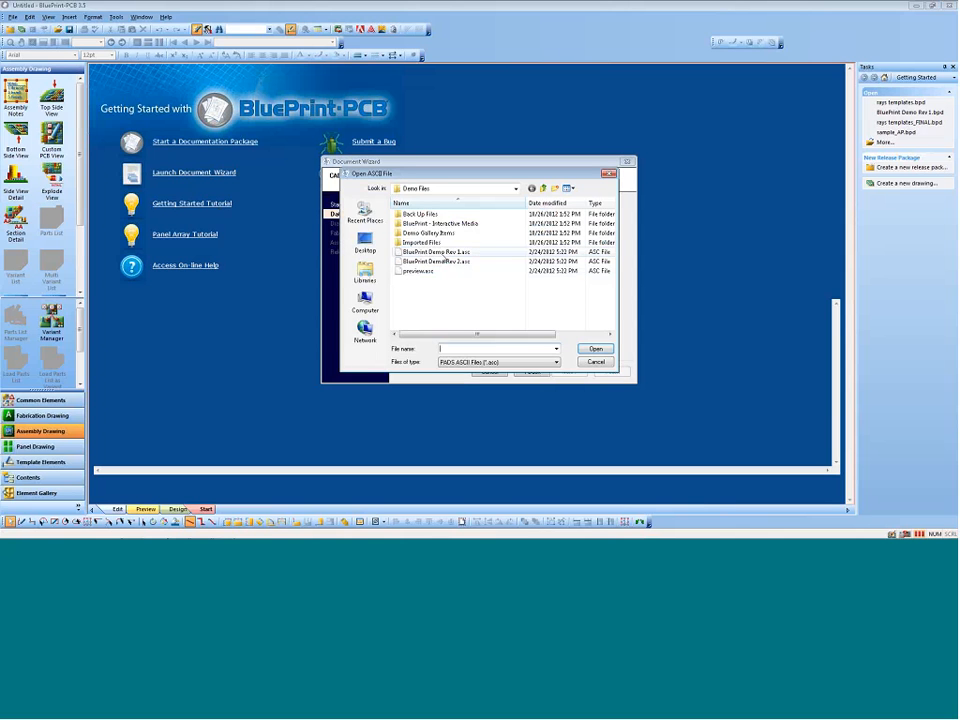
left_click(436, 252)
left_click(596, 350)
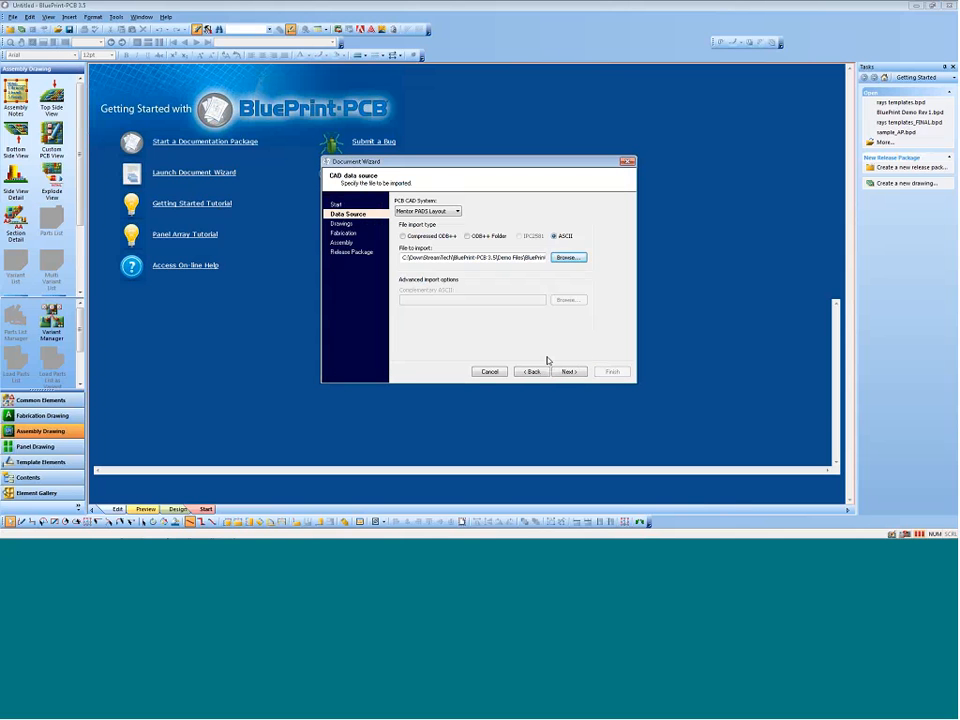
left_click(568, 371)
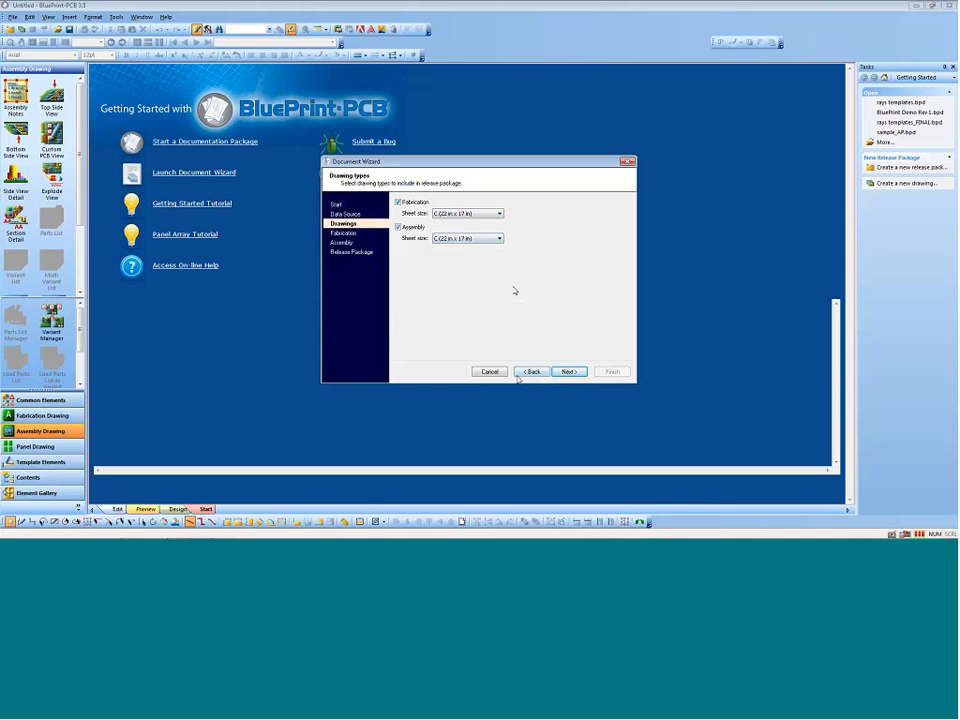
Step: Create the BluePrint Demo Rev 1.bpd release package with C-size fabrication and assembly drawings, keeping one sheet and all default elements for each
left_click(569, 372)
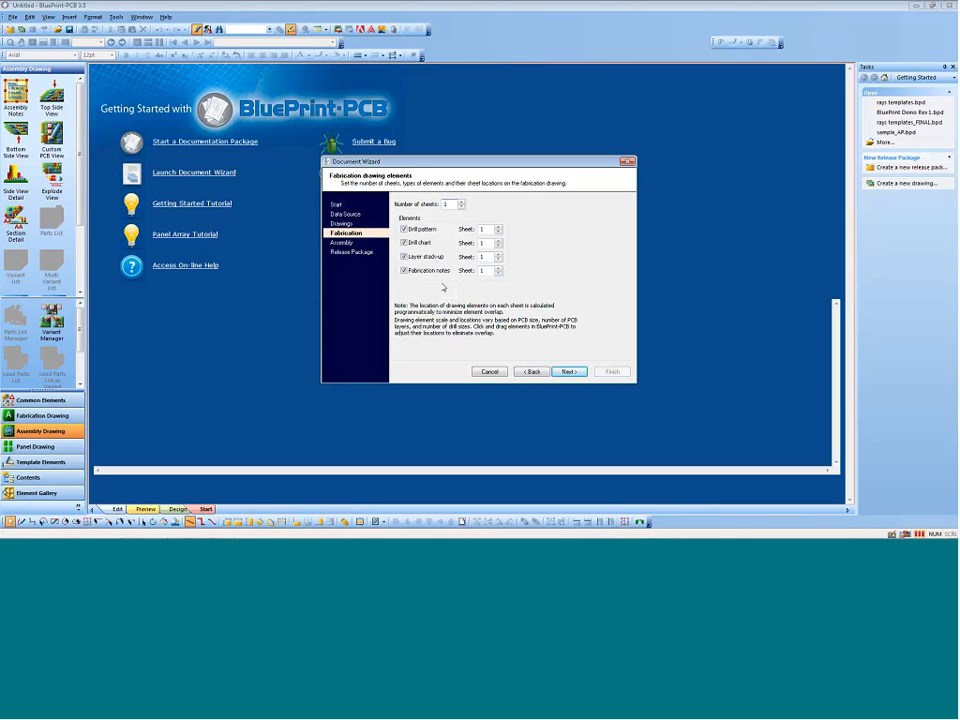
left_click(574, 376)
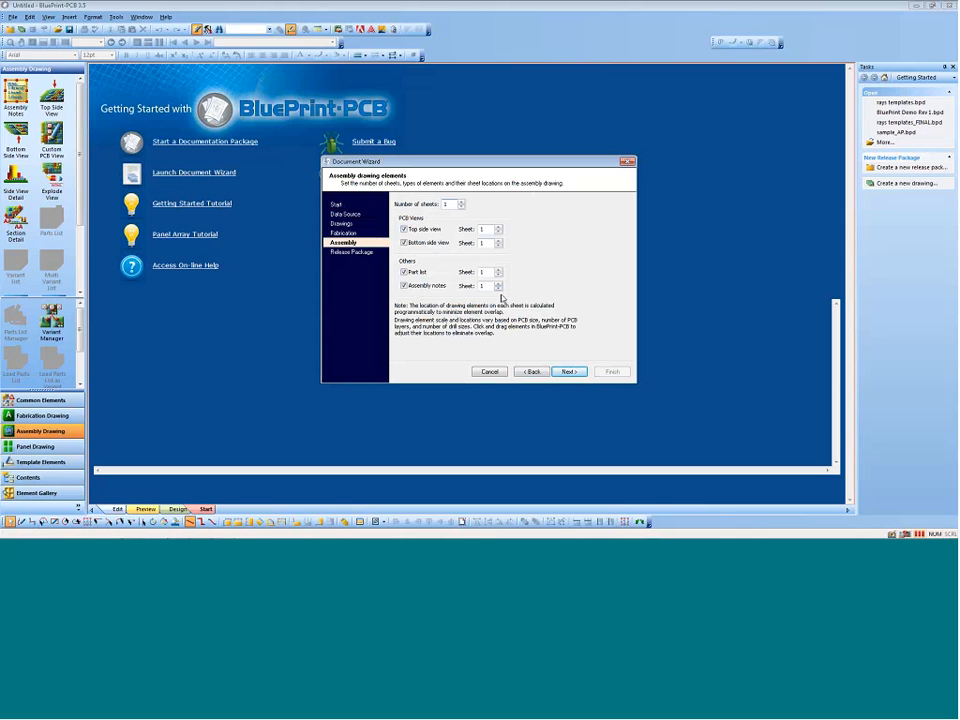
left_click(565, 371)
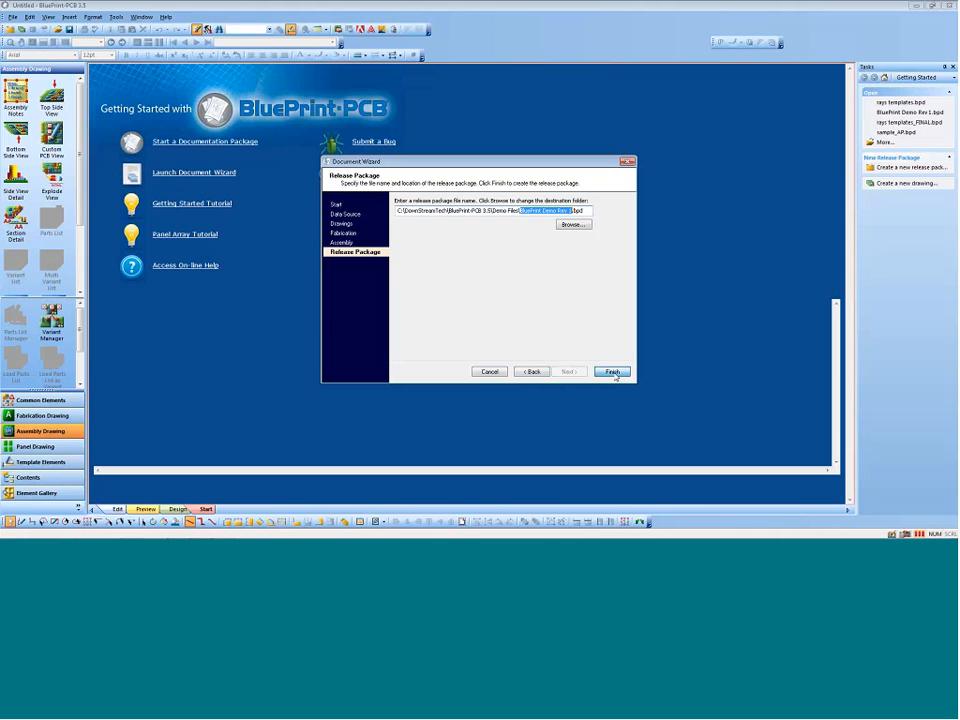
left_click(613, 372)
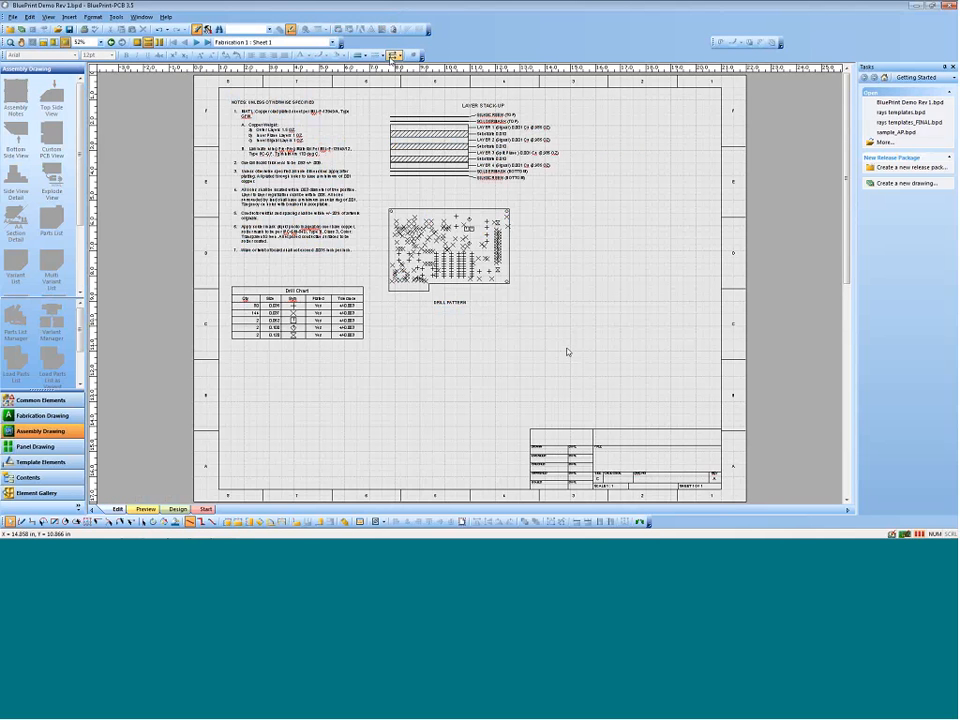
Step: Go to the Assembly 1 sheet and review its notes, parts list and board views
left_click(196, 43)
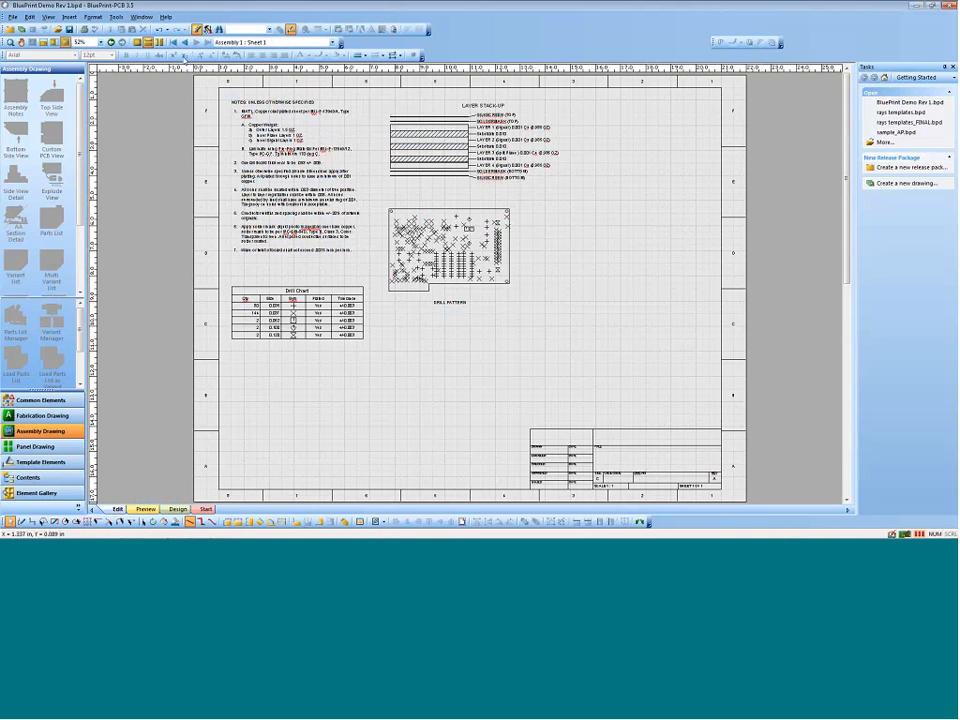
left_click(196, 43)
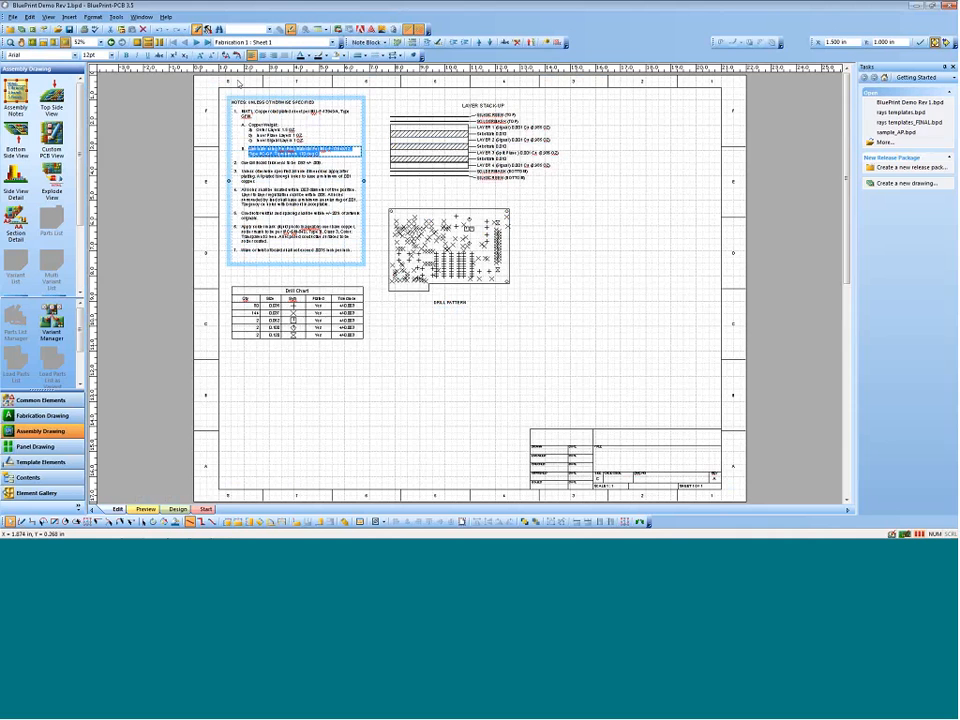
left_click(197, 43)
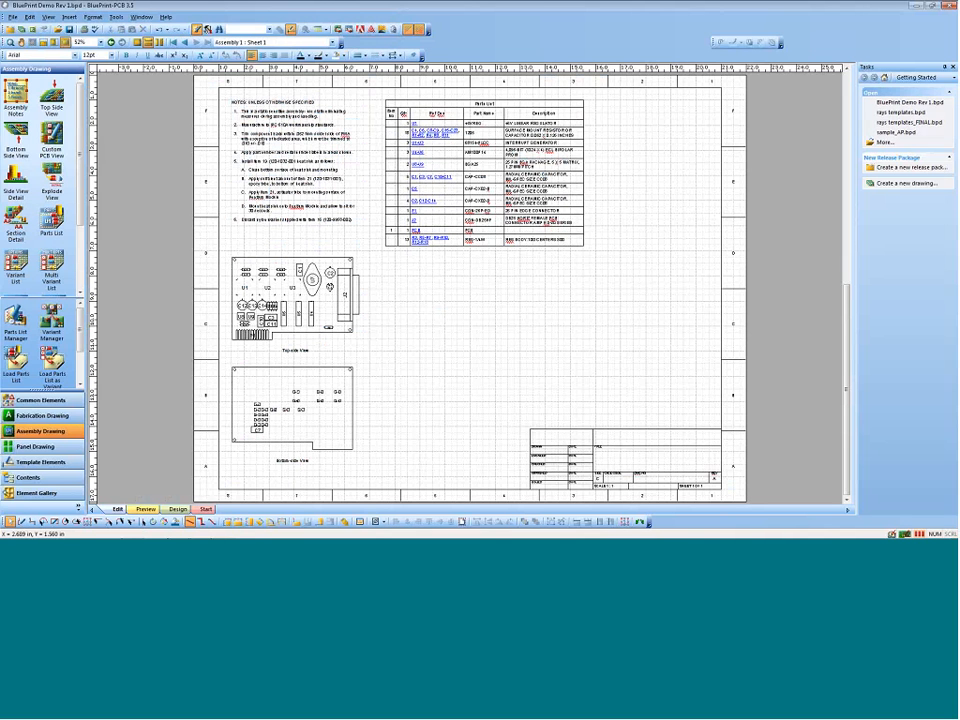
Step: Close the release package and create a new blank fabrication drawing
left_click(13, 17)
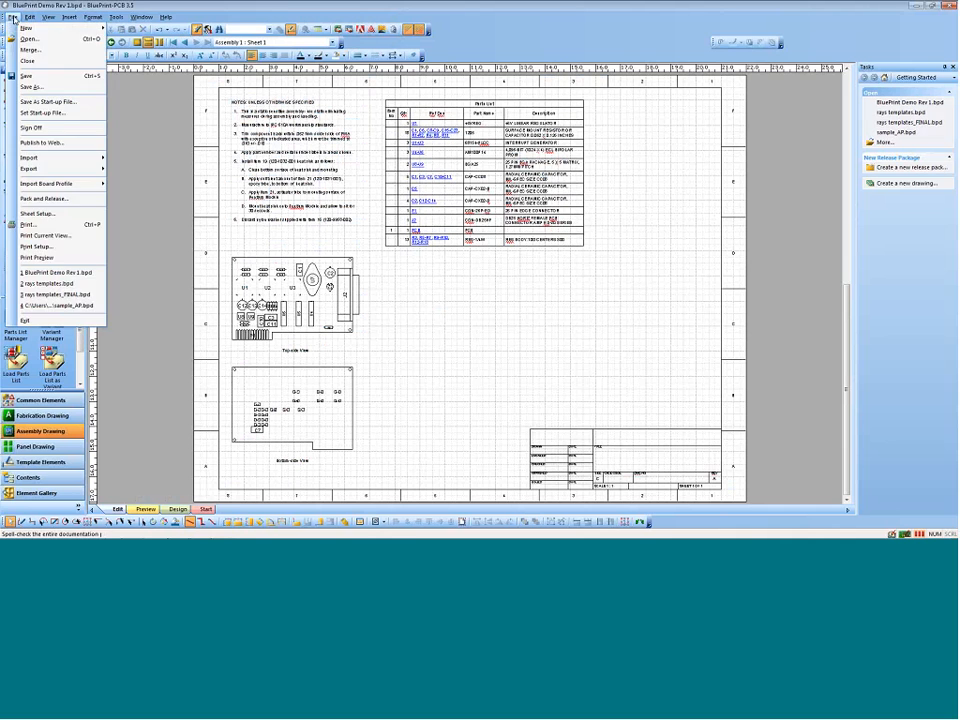
left_click(30, 62)
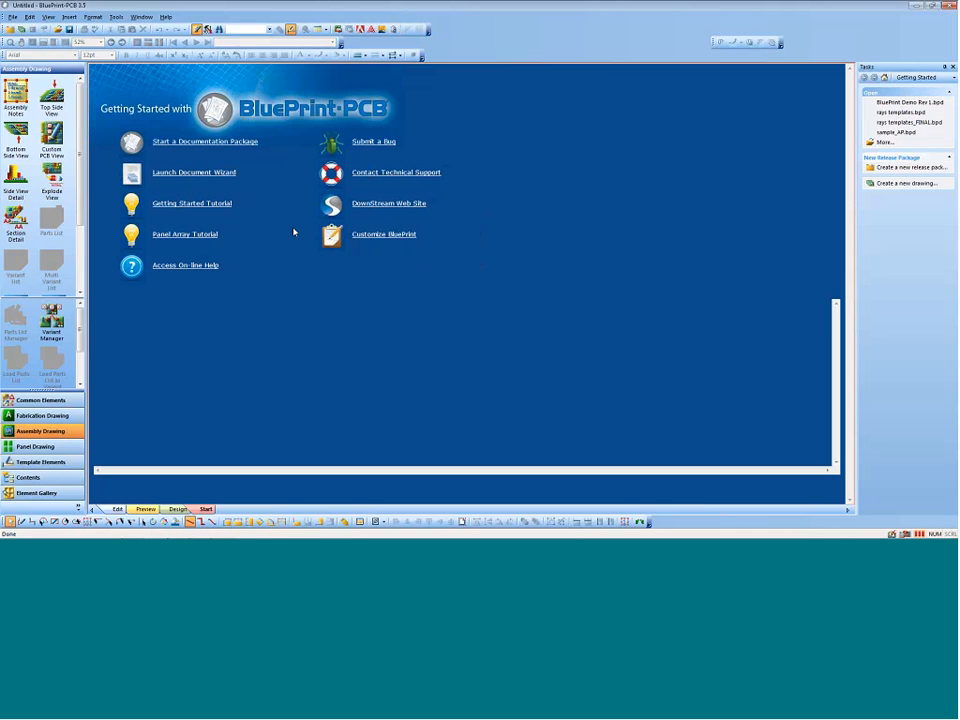
left_click(910, 183)
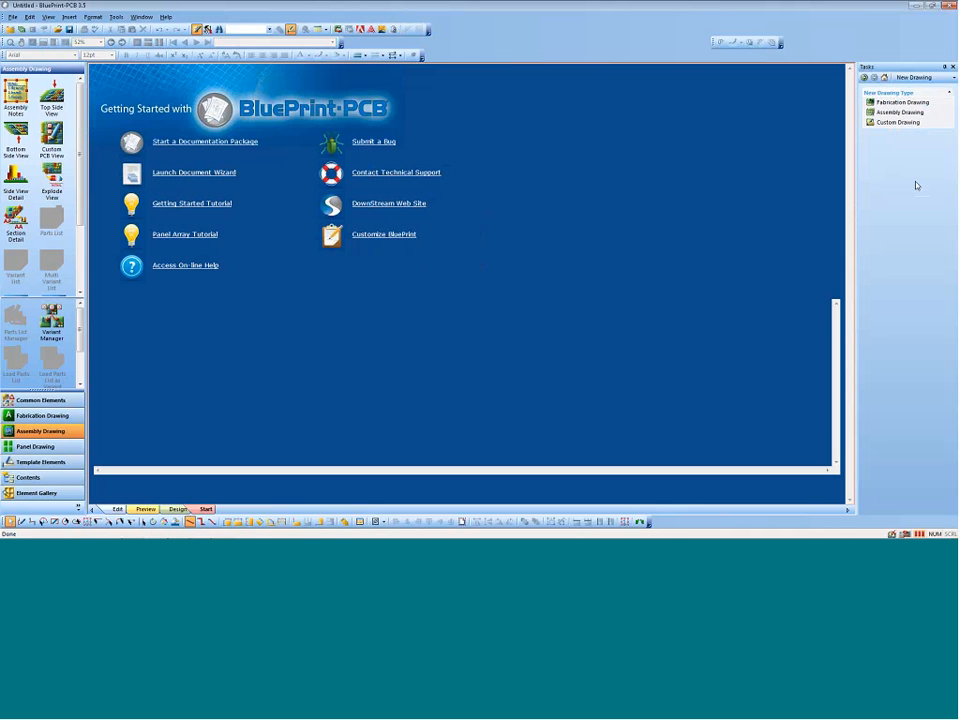
left_click(900, 104)
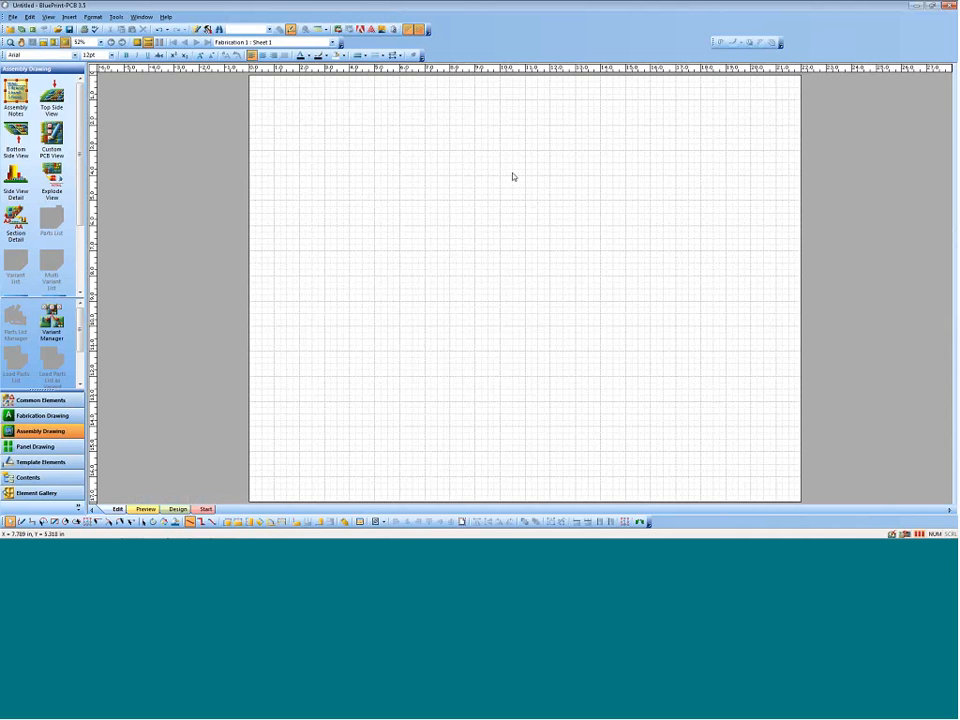
Step: Examine the sheet's size, standard and measurement unit settings in Sheet Setup, leaving without changes
right_click(517, 213)
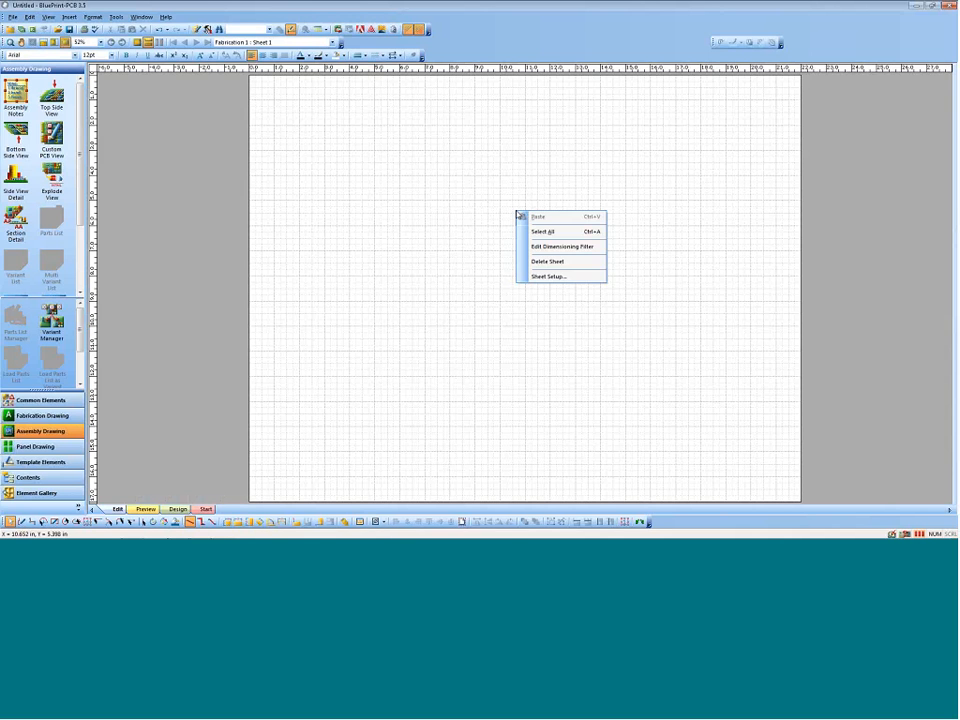
left_click(548, 276)
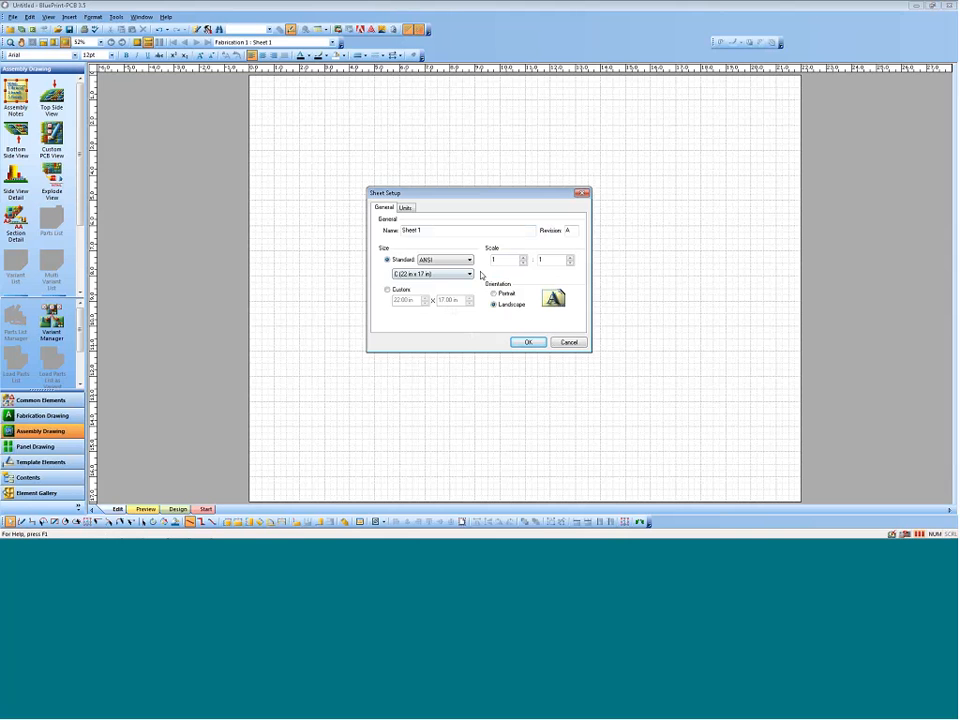
left_click(469, 274)
left_click(484, 276)
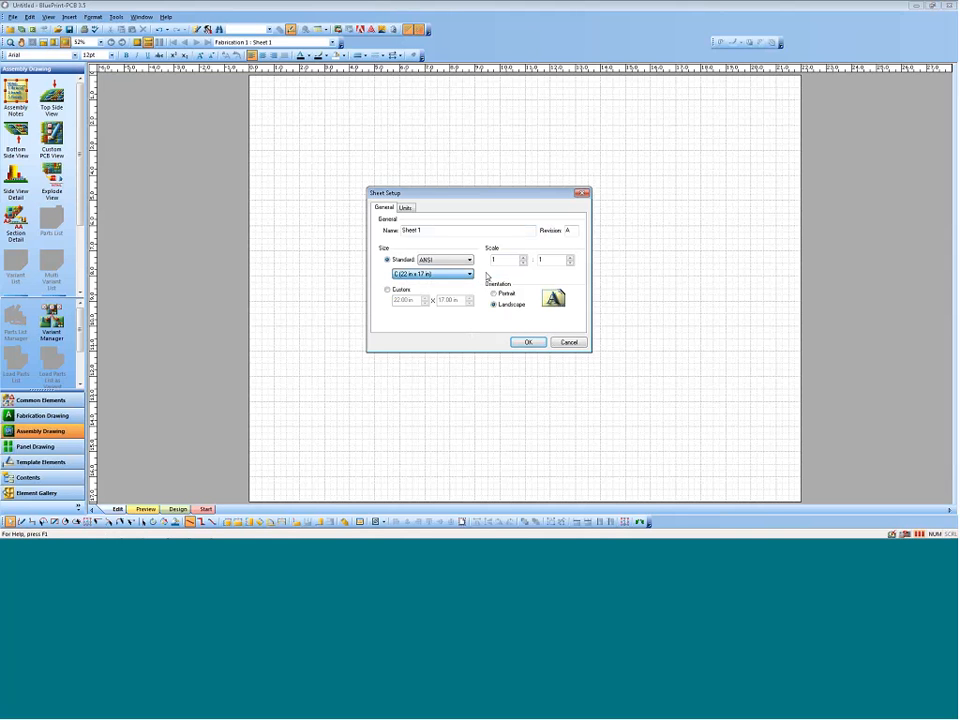
left_click(469, 260)
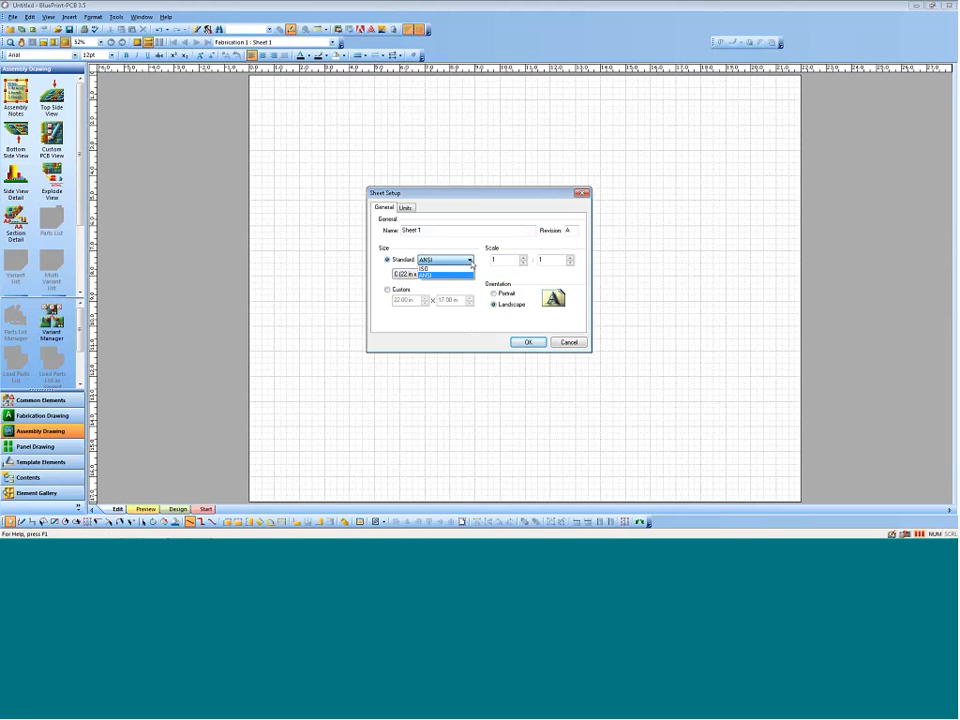
left_click(443, 284)
left_click(405, 207)
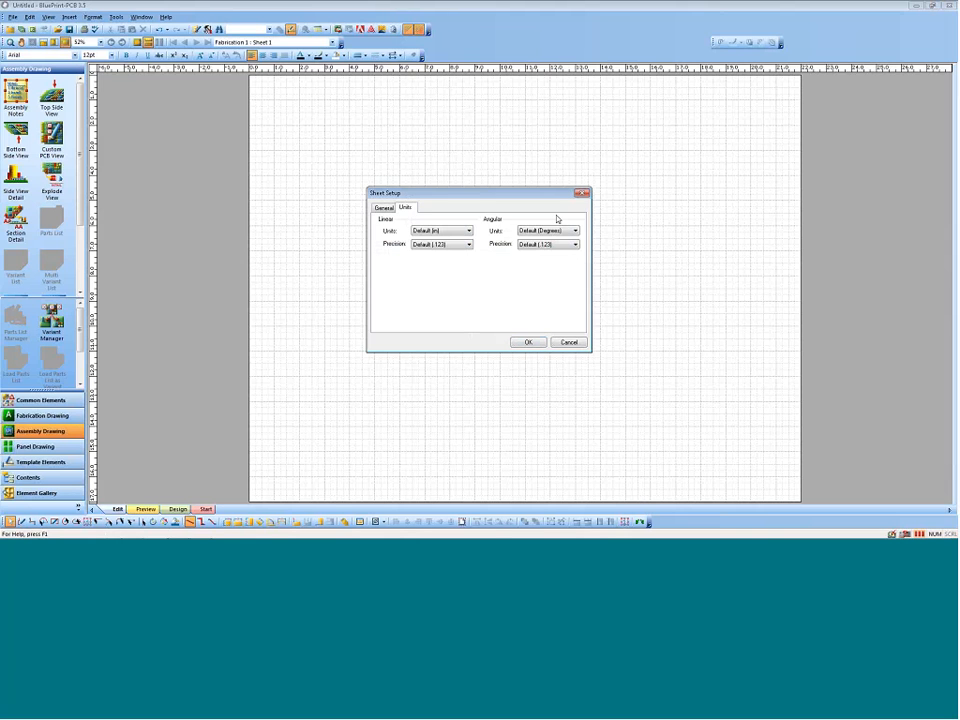
left_click(569, 343)
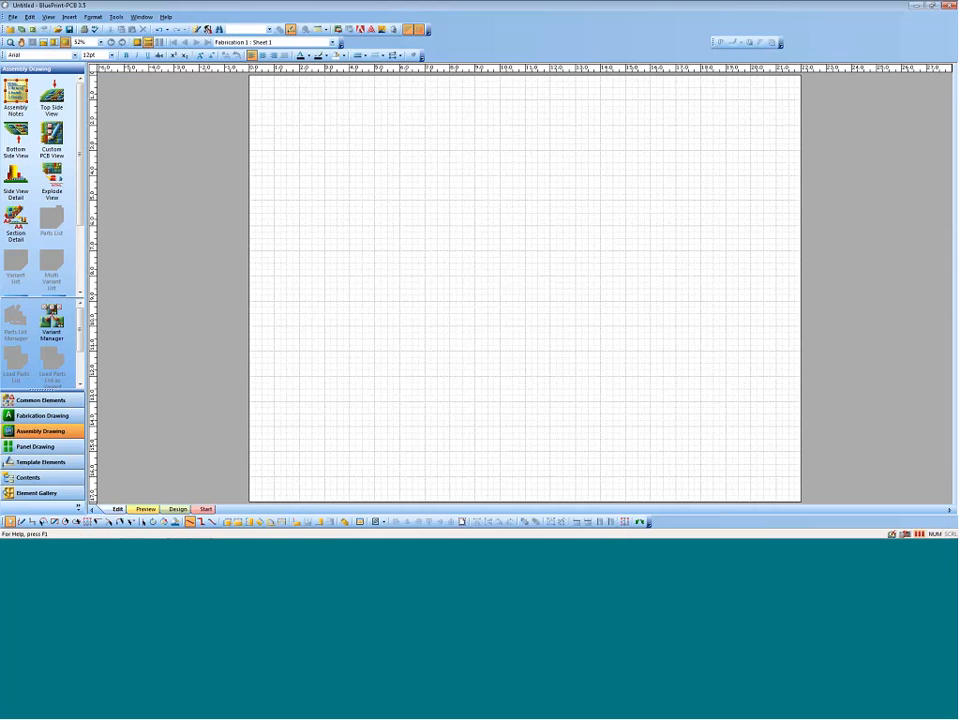
Step: Examine the program options for general environment, snapping, dimensions, measurement units and PCB view
left_click(116, 17)
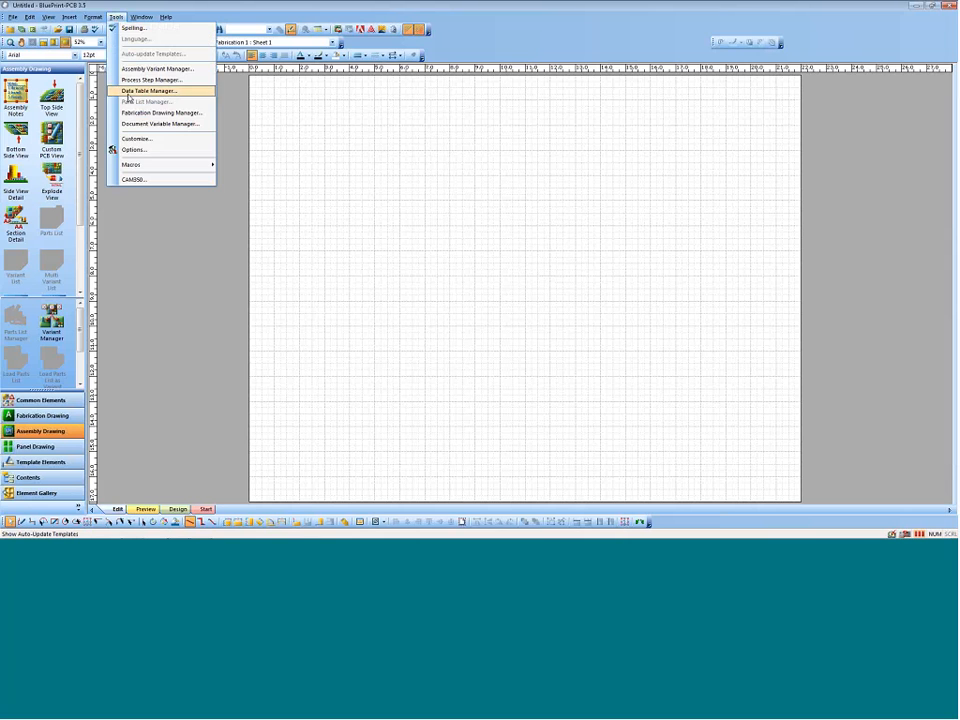
left_click(148, 152)
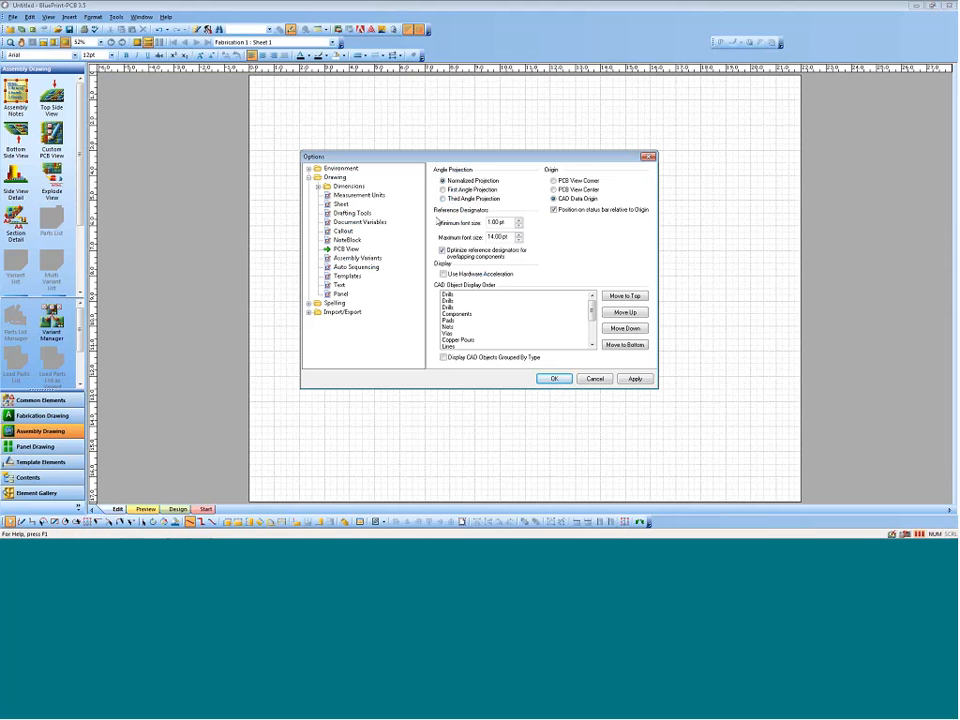
left_click(309, 168)
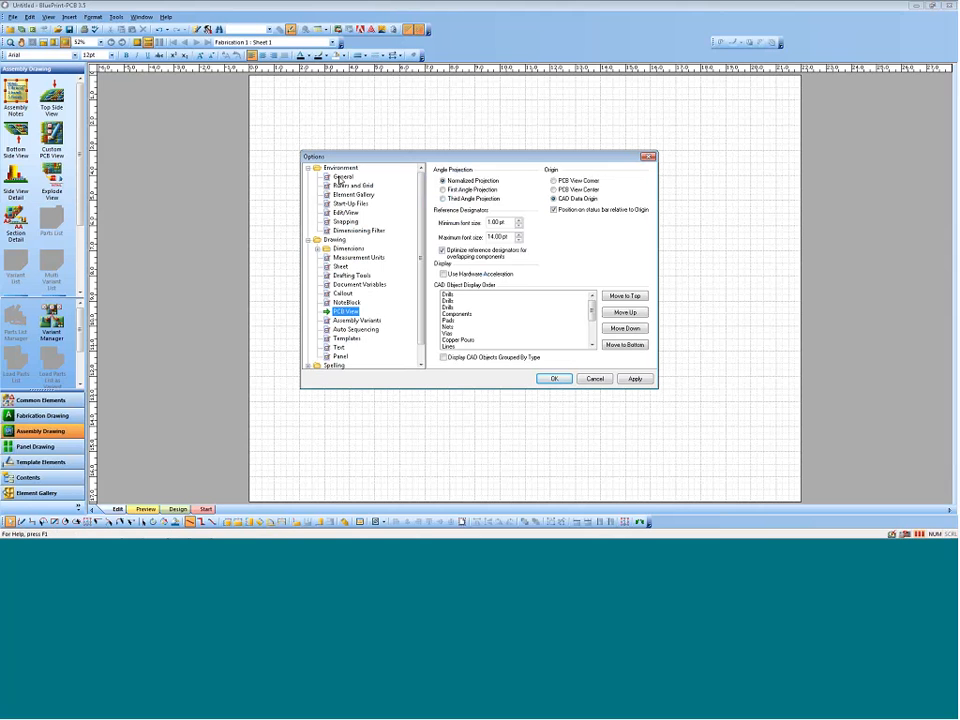
left_click(340, 177)
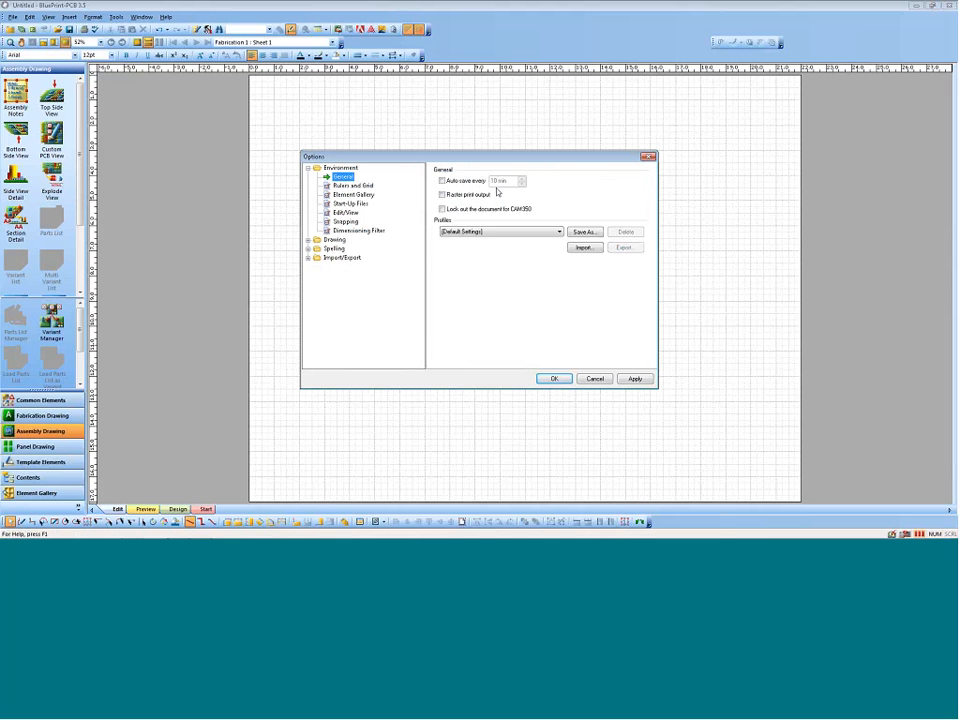
left_click(345, 221)
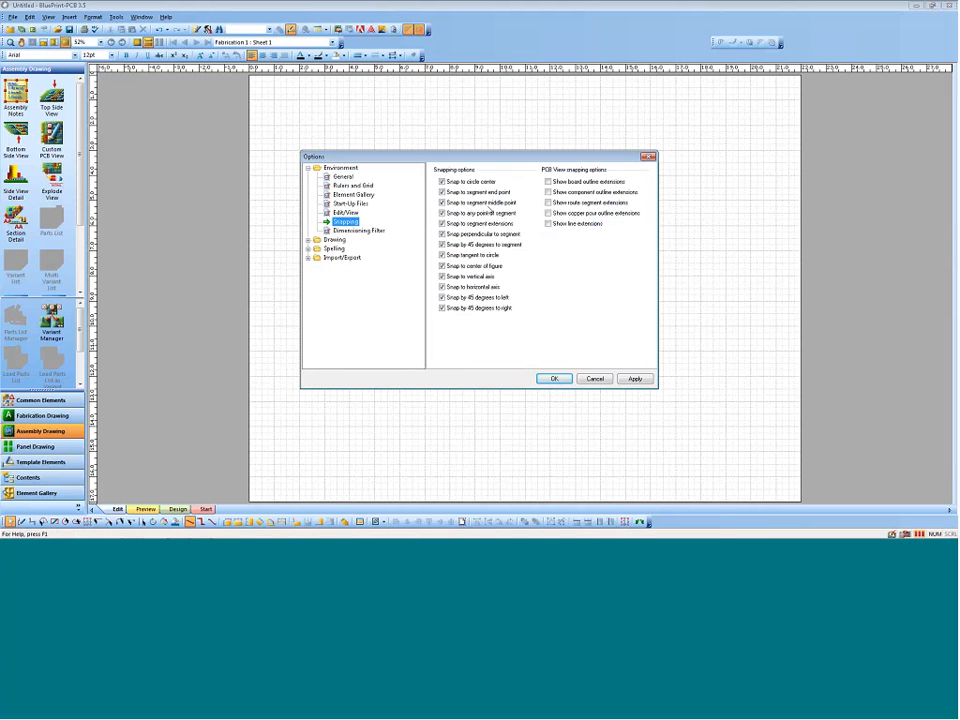
left_click(308, 239)
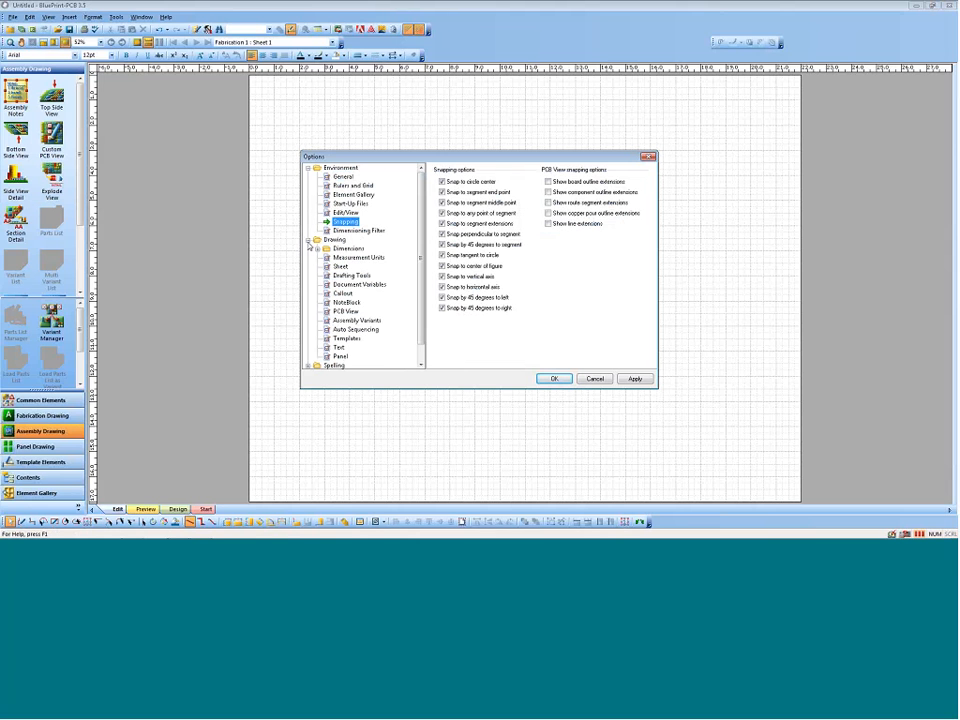
left_click(318, 248)
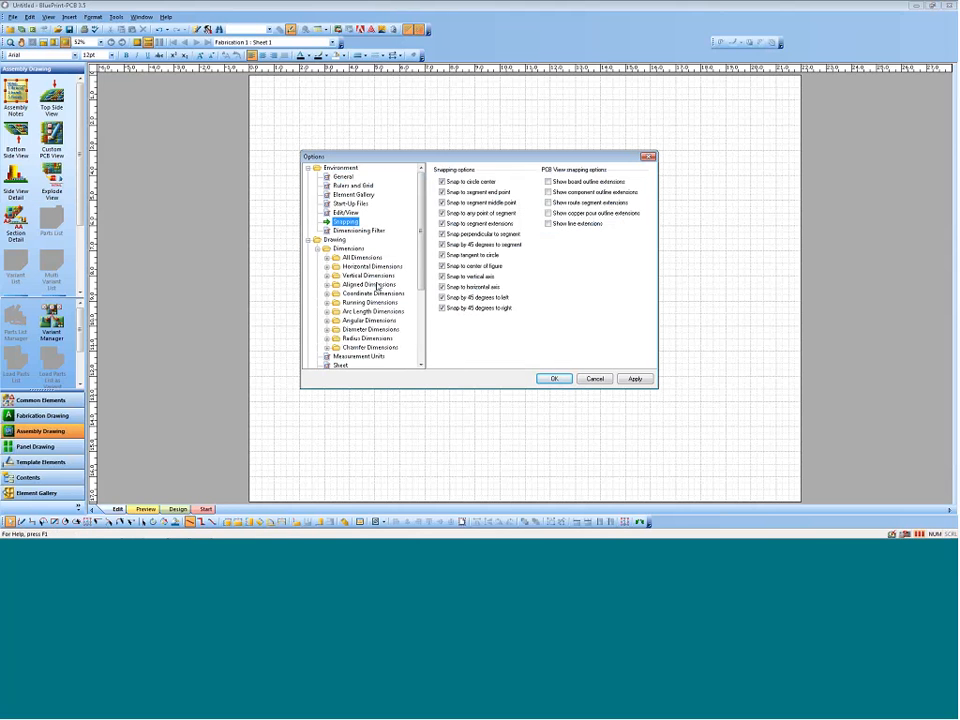
left_click(348, 357)
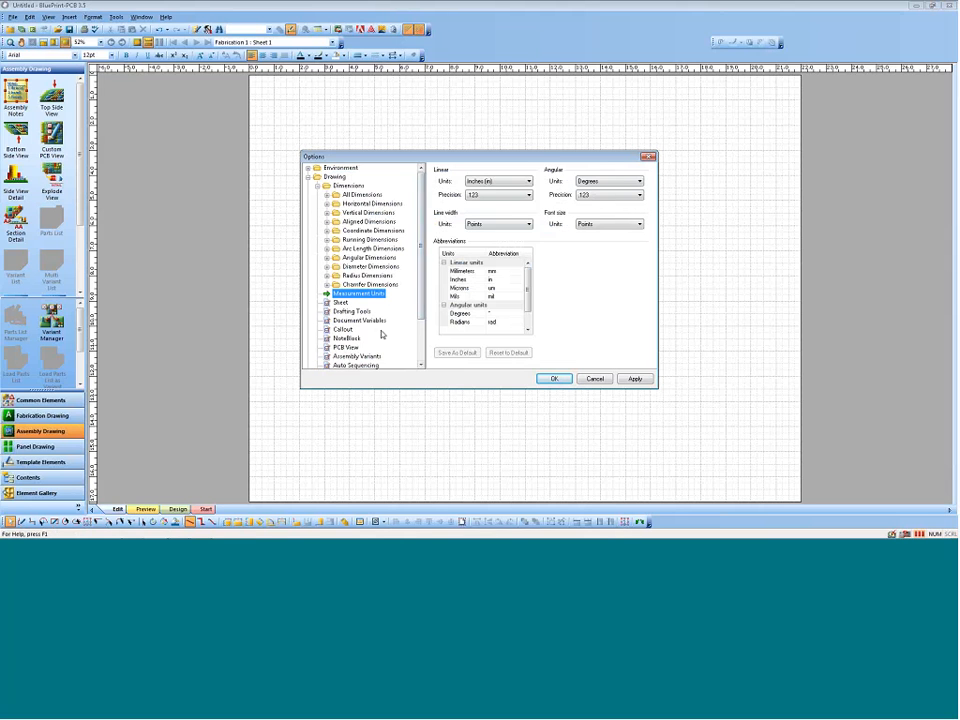
scroll(400, 332, "down", 2)
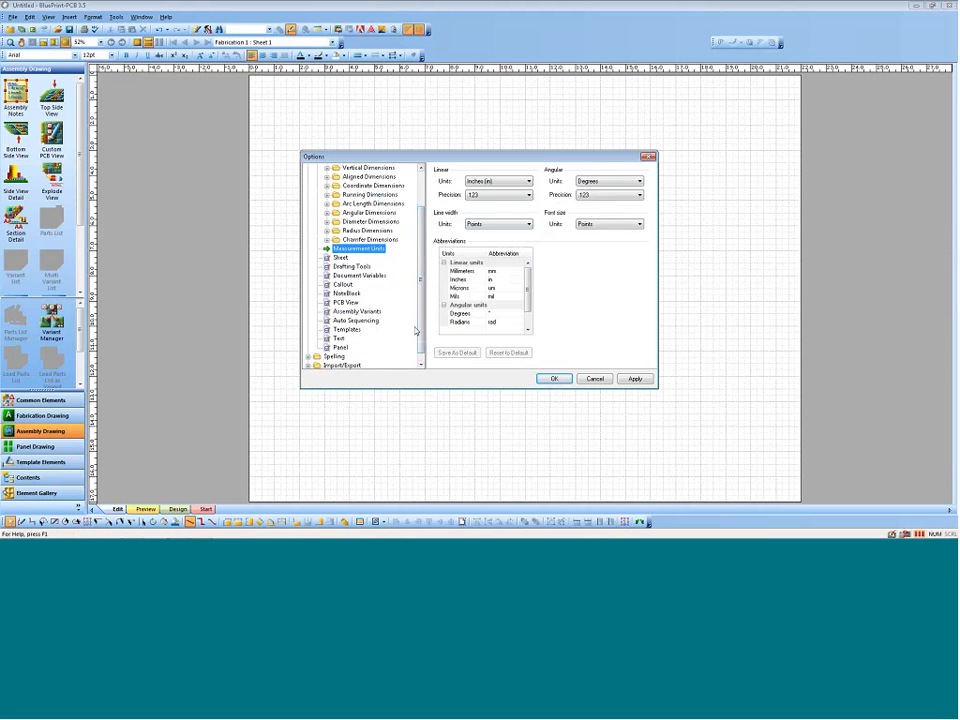
left_click(345, 302)
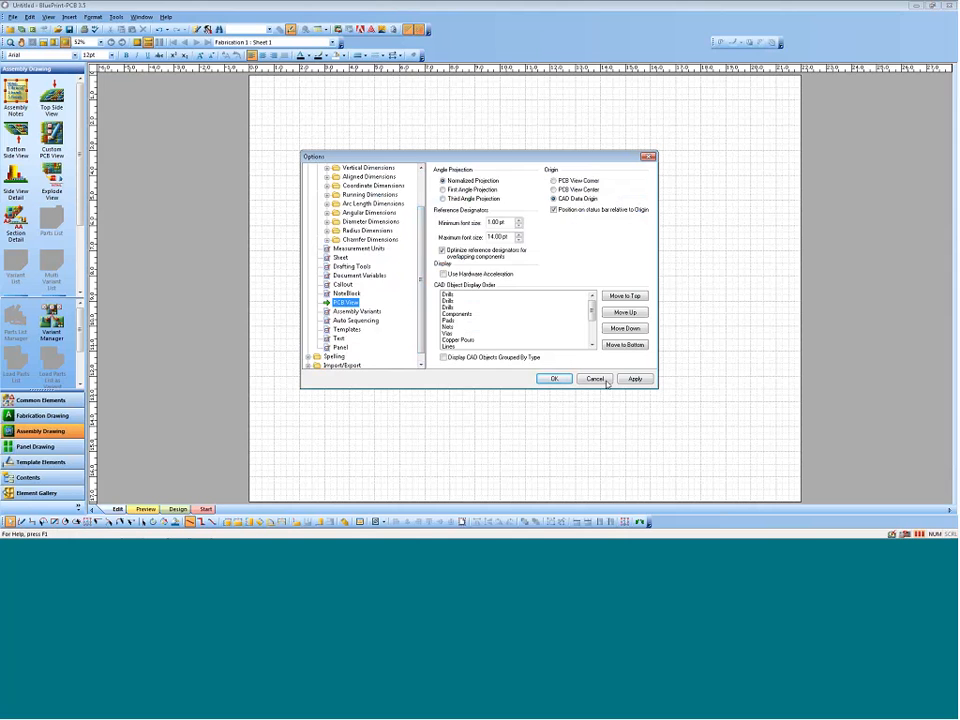
key("Return")
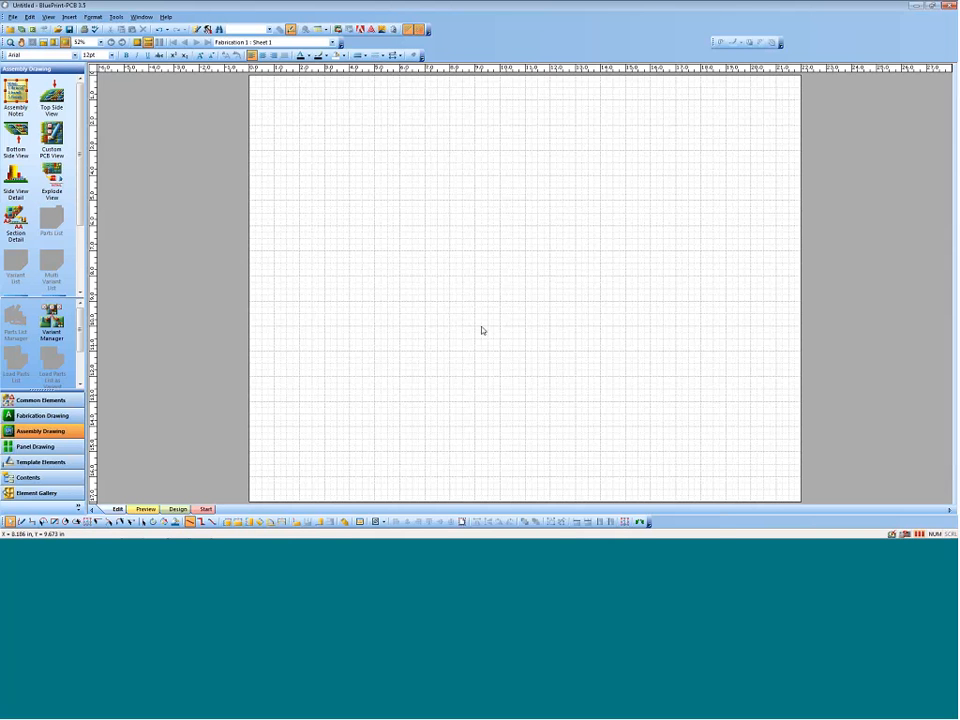
Step: Place a sheet border, a title block and a revision block from the common elements on the blank sheet
left_click(33, 403)
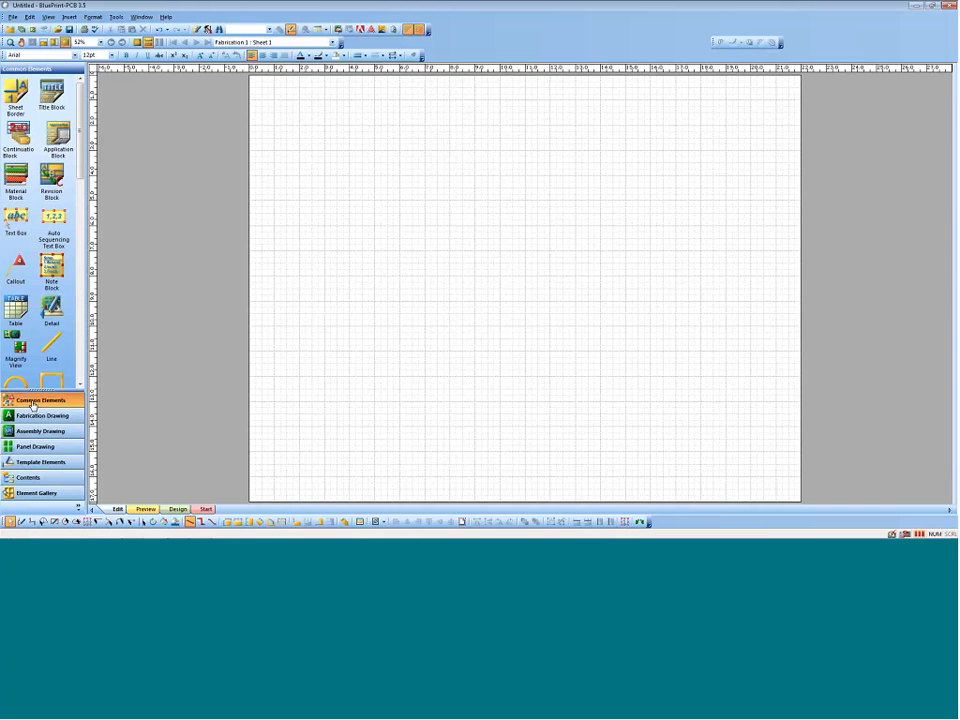
mouse_move(16, 92)
left_mouse_down()
mouse_move(456, 188)
mouse_move(421, 184)
left_mouse_up()
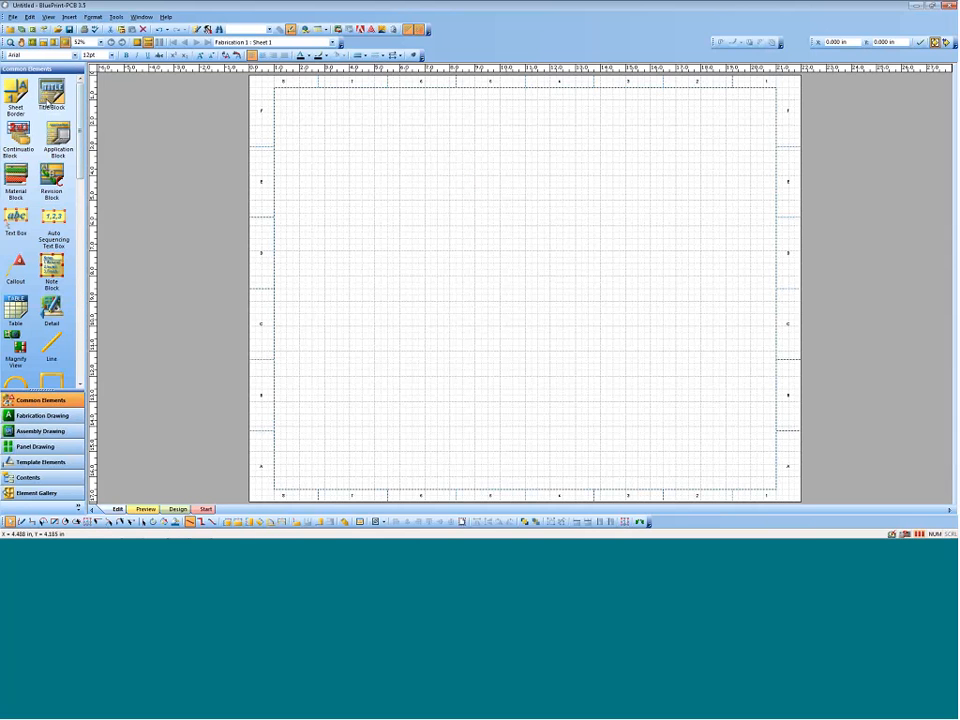
left_click_drag(51, 92, 515, 322)
left_click_drag(51, 176, 424, 190)
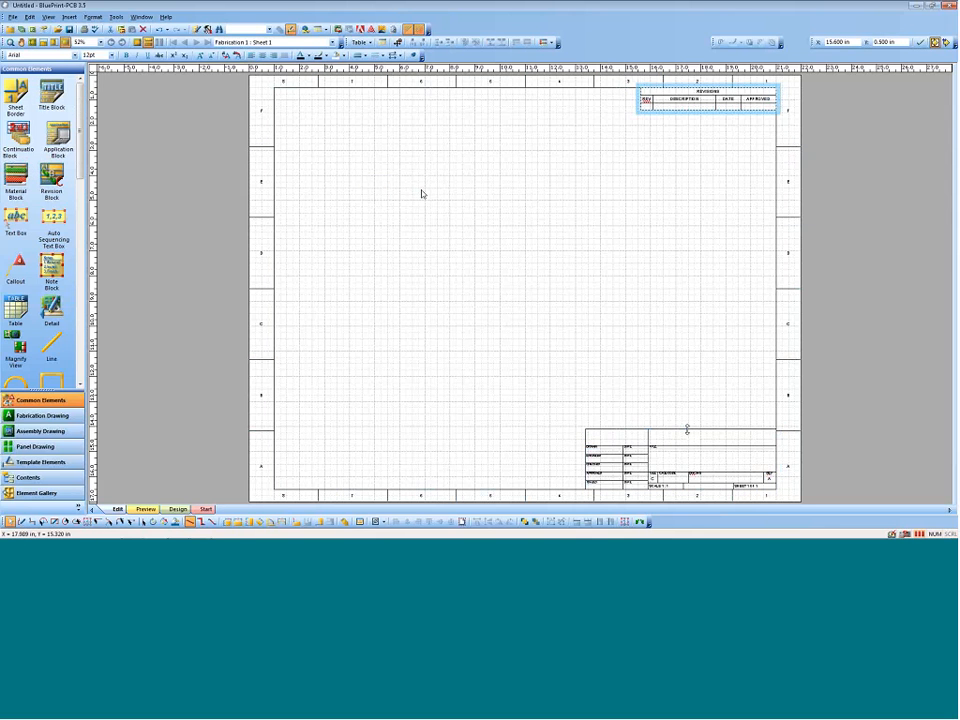
Step: Stretch the title block's upper edge slightly upward so its Y position is 14.063 in
left_click(687, 429)
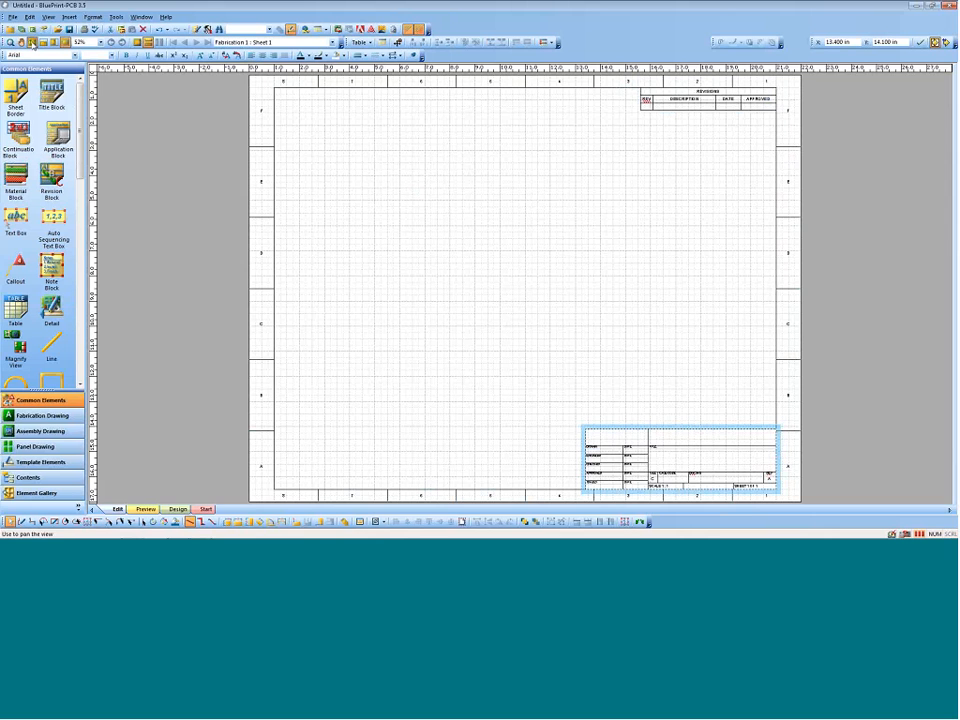
left_click(31, 42)
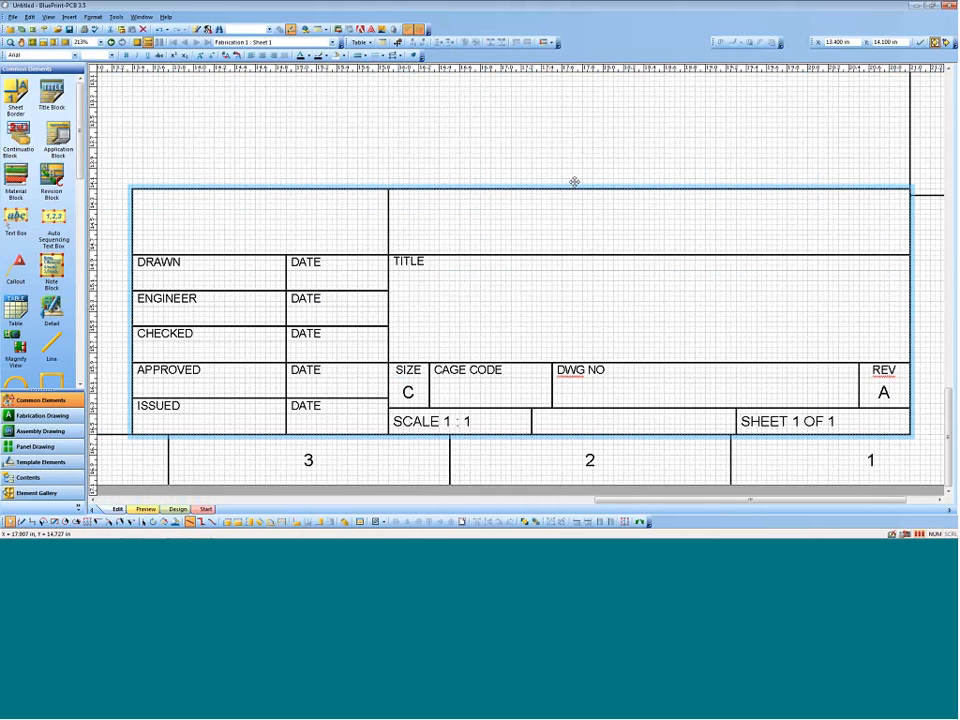
mouse_move(574, 189)
left_mouse_down()
mouse_move(579, 129)
mouse_move(570, 197)
mouse_move(578, 186)
left_mouse_up()
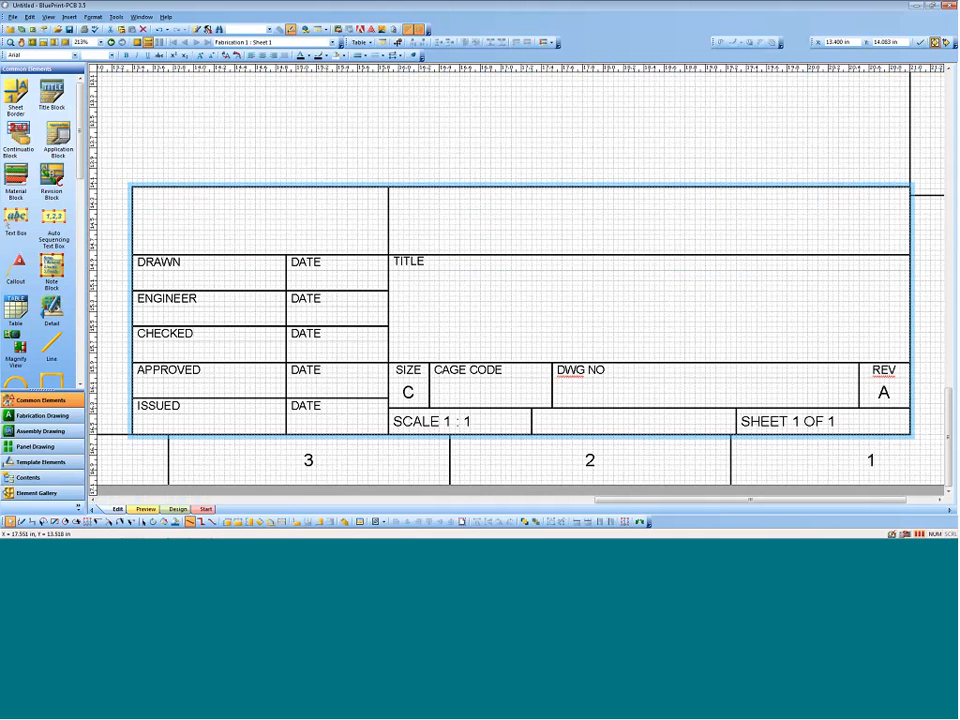
Step: Examine the title block's cell editing and Save to Gallery options, and the default title block template in the element galleries
double_click(540, 219)
right_click(540, 222)
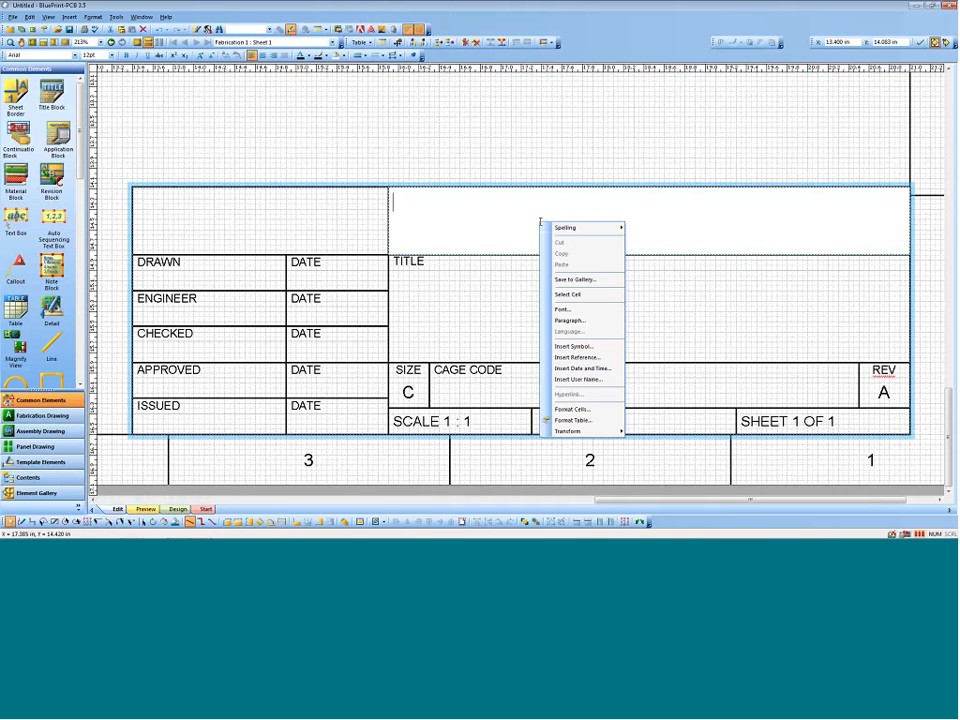
key("Escape")
key("Escape")
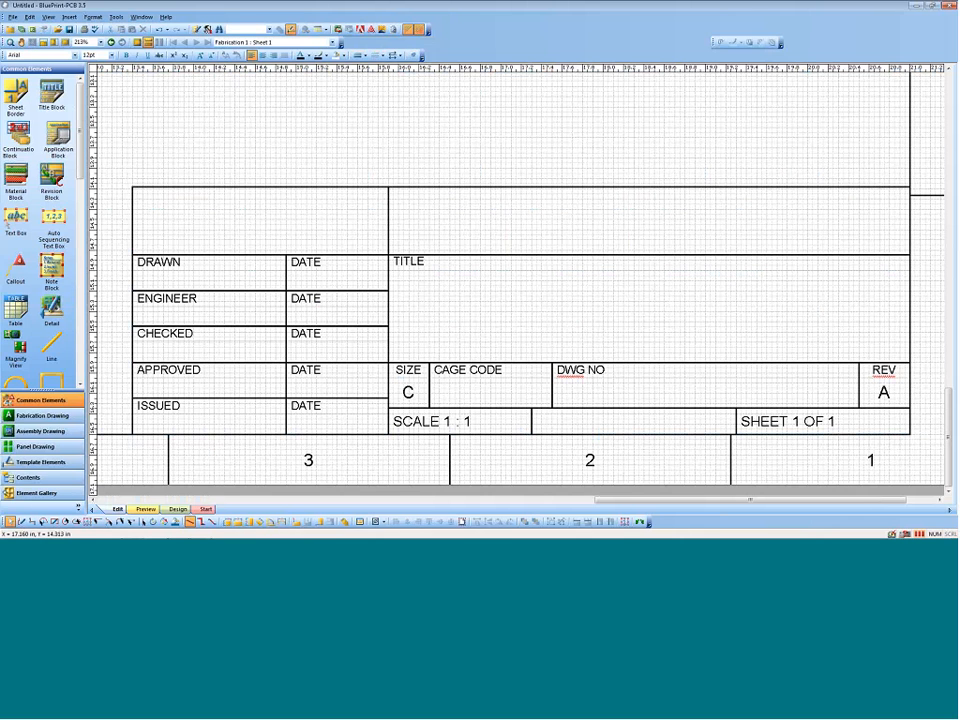
left_click(448, 188)
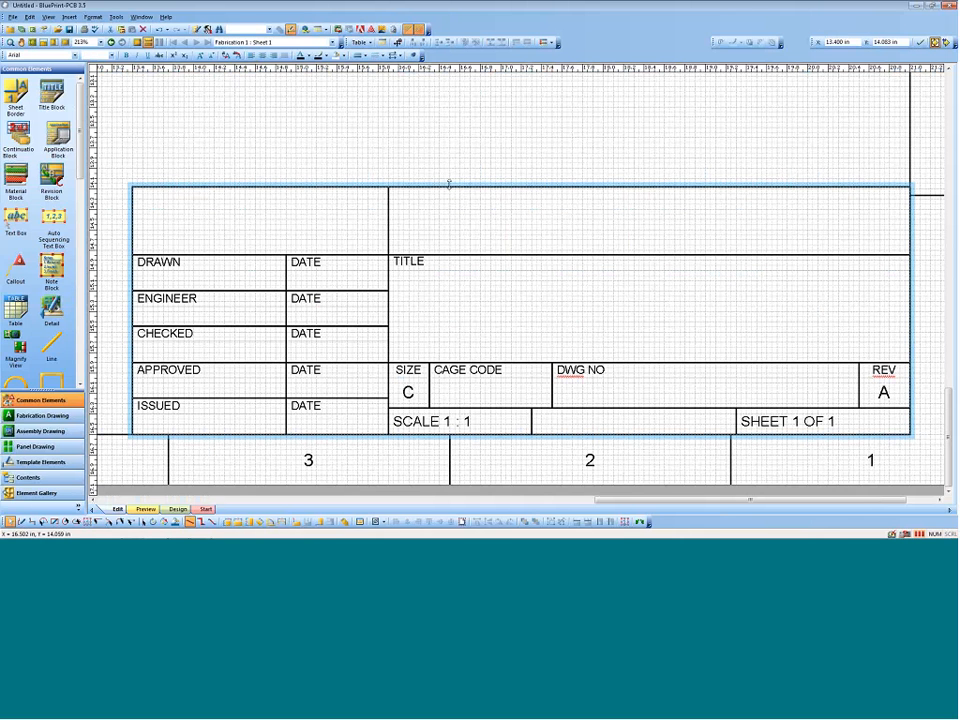
right_click(448, 188)
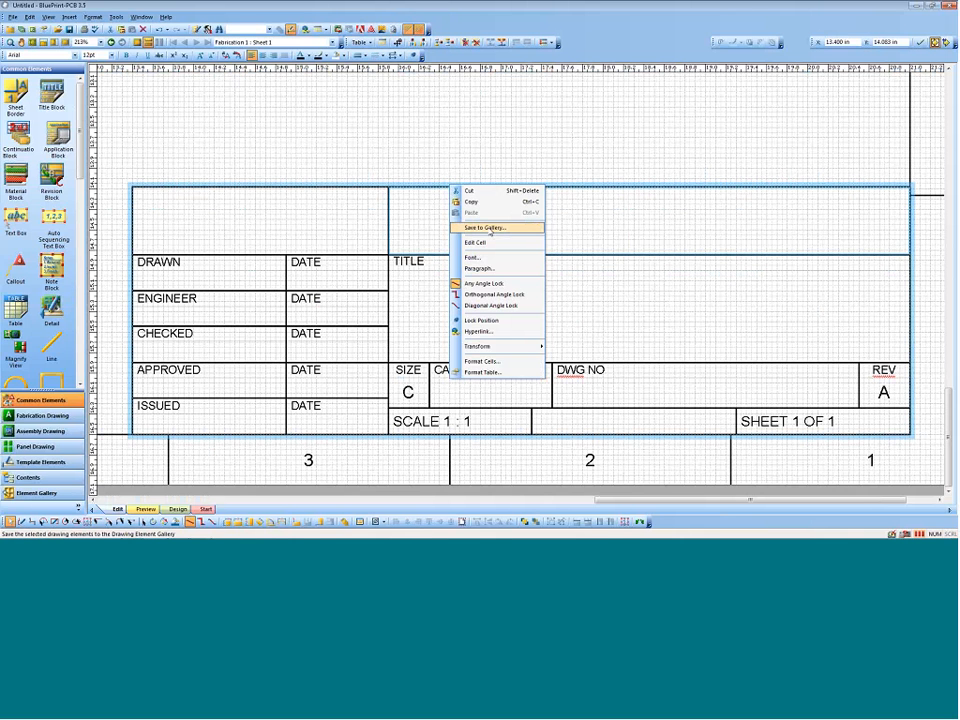
left_click(470, 201)
left_click(305, 133)
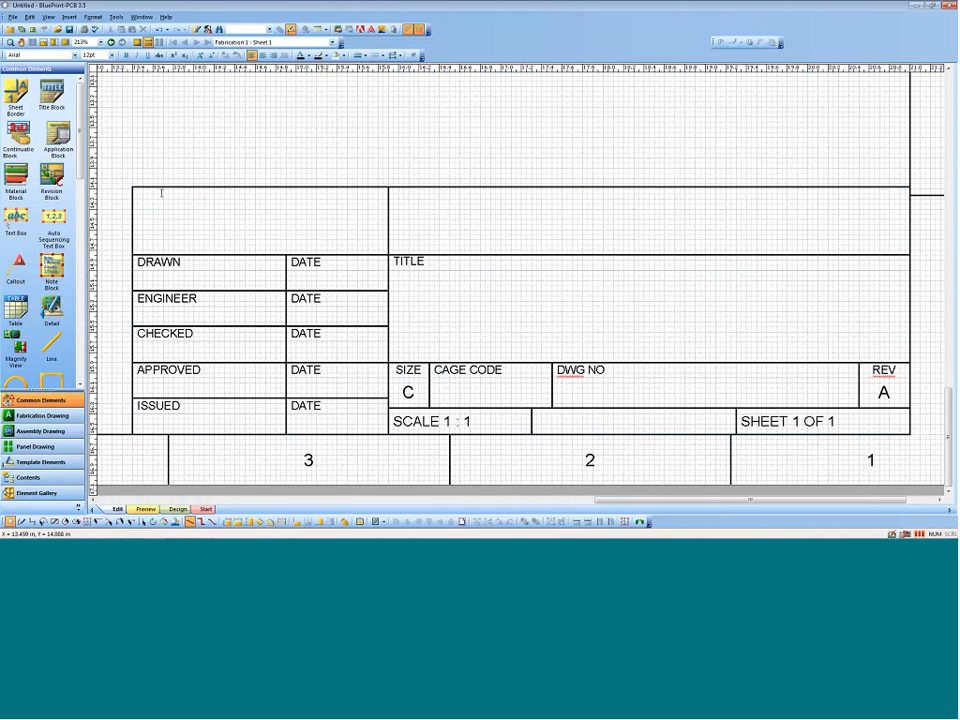
left_click(52, 92)
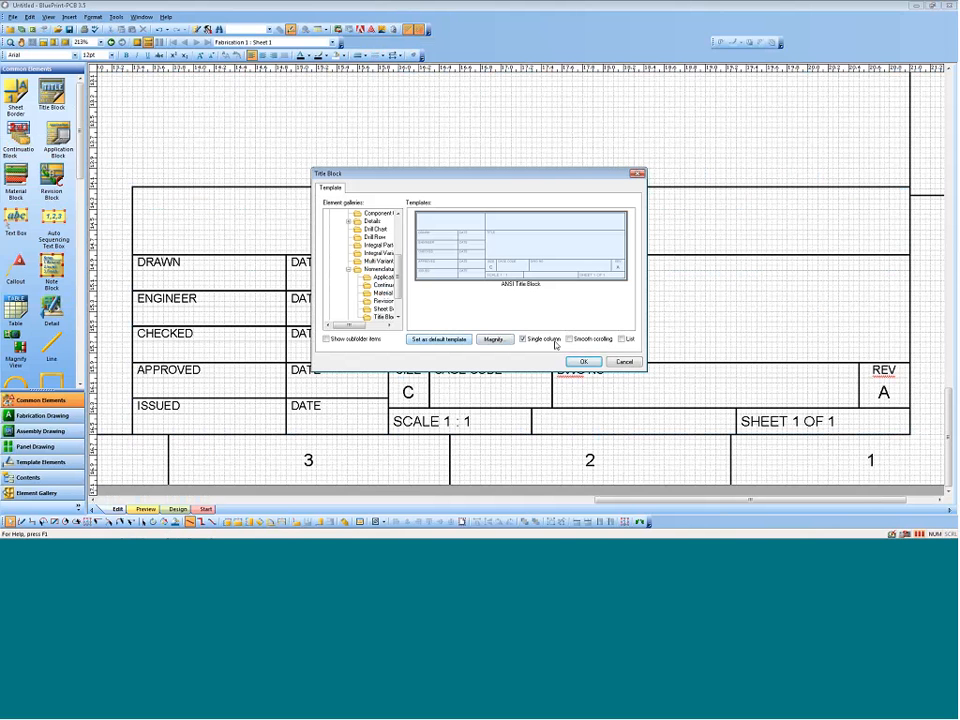
left_click(583, 361)
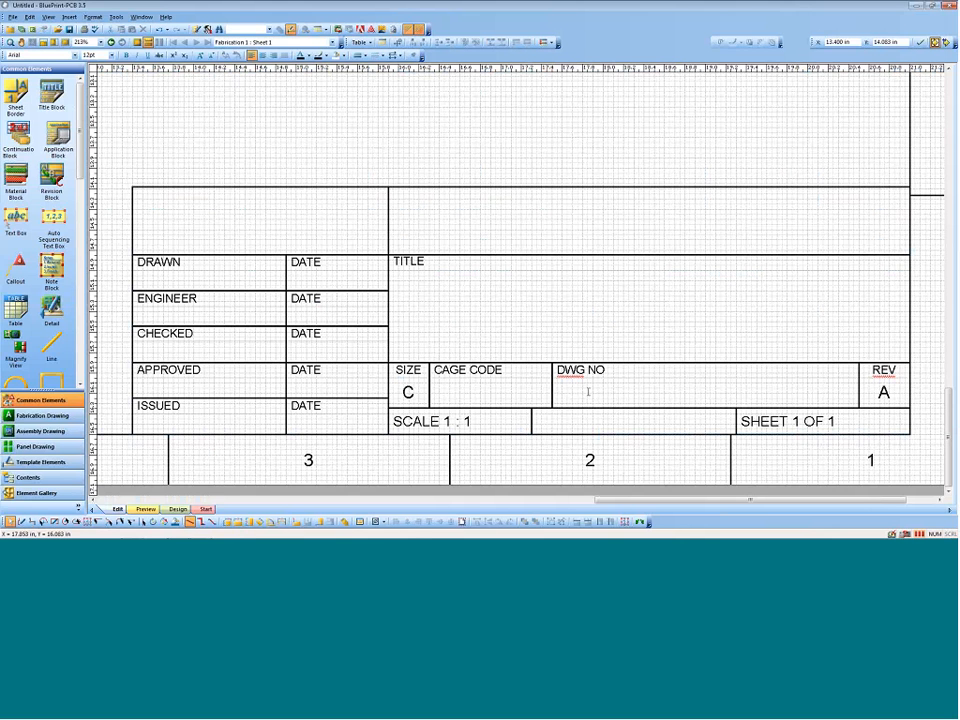
Step: Insert a reference to the Sys_PartNumber document variable in the empty cell below DWG NO in the title block
double_click(588, 391)
right_click(588, 391)
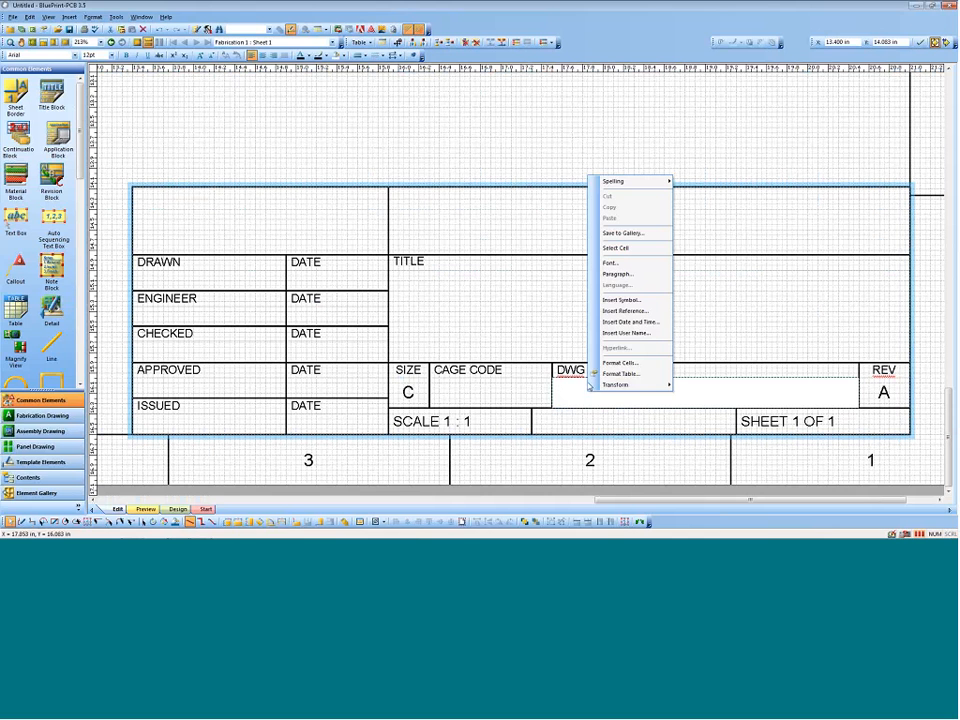
left_click(622, 310)
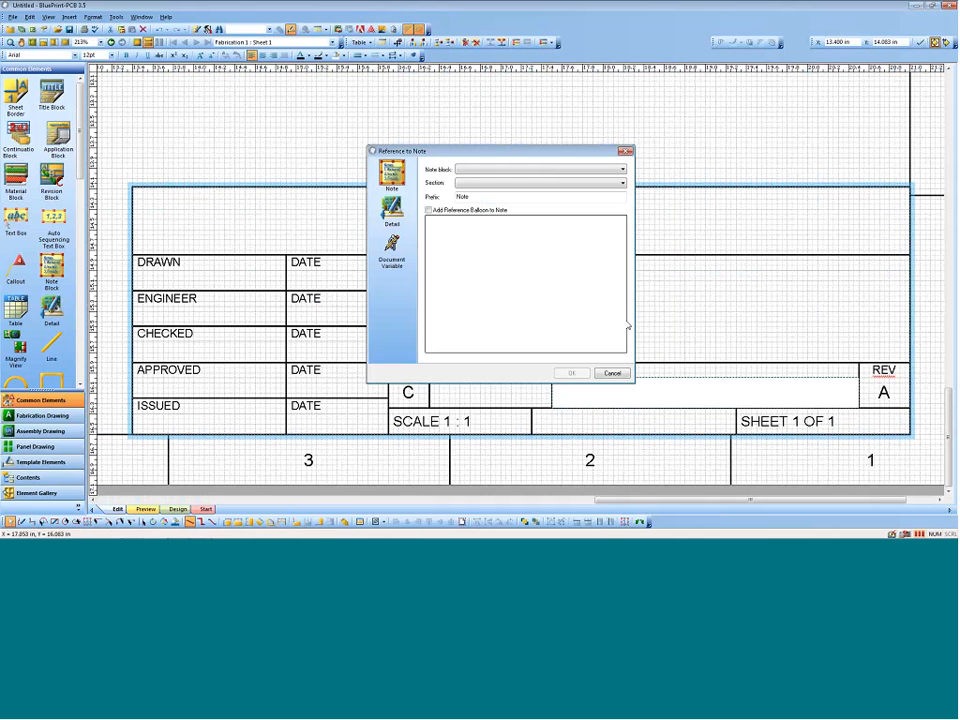
left_click(391, 250)
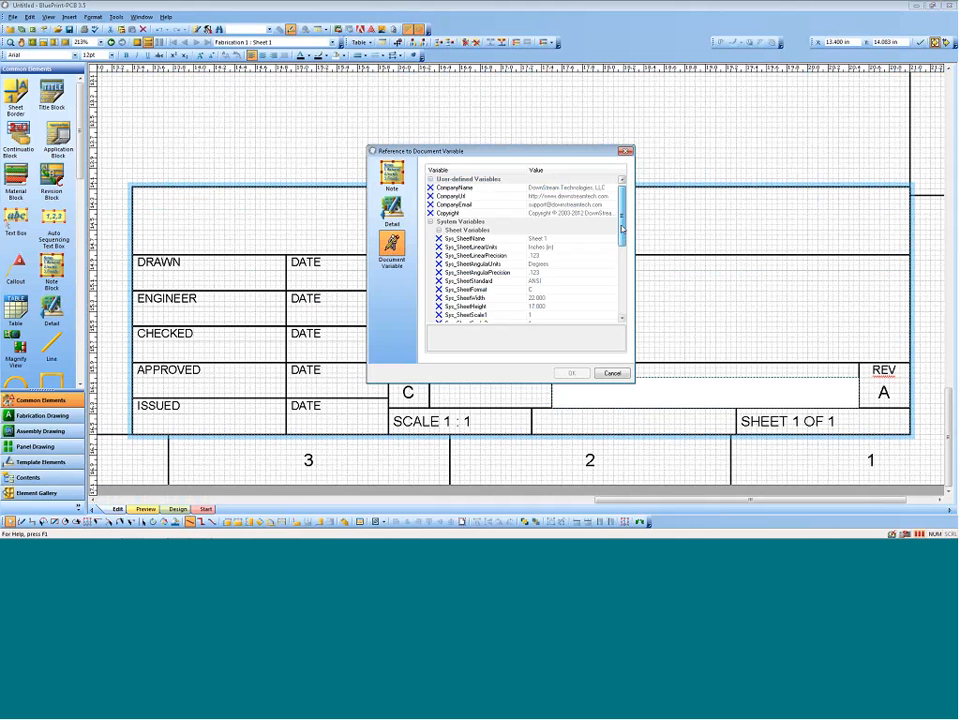
left_click_drag(621, 229, 621, 289)
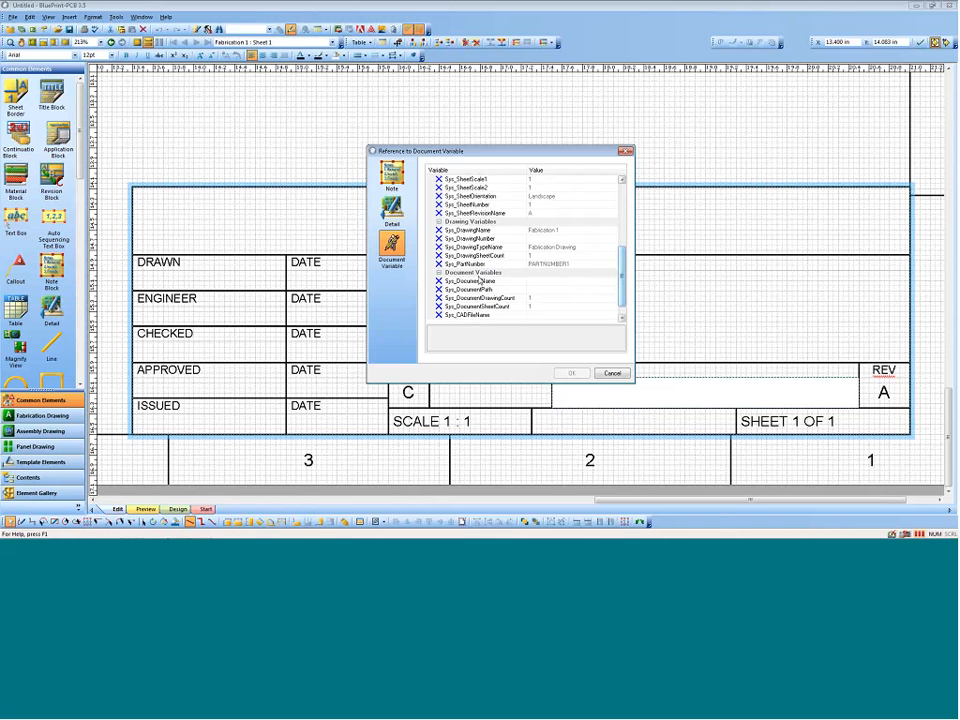
left_click(468, 263)
left_click(578, 372)
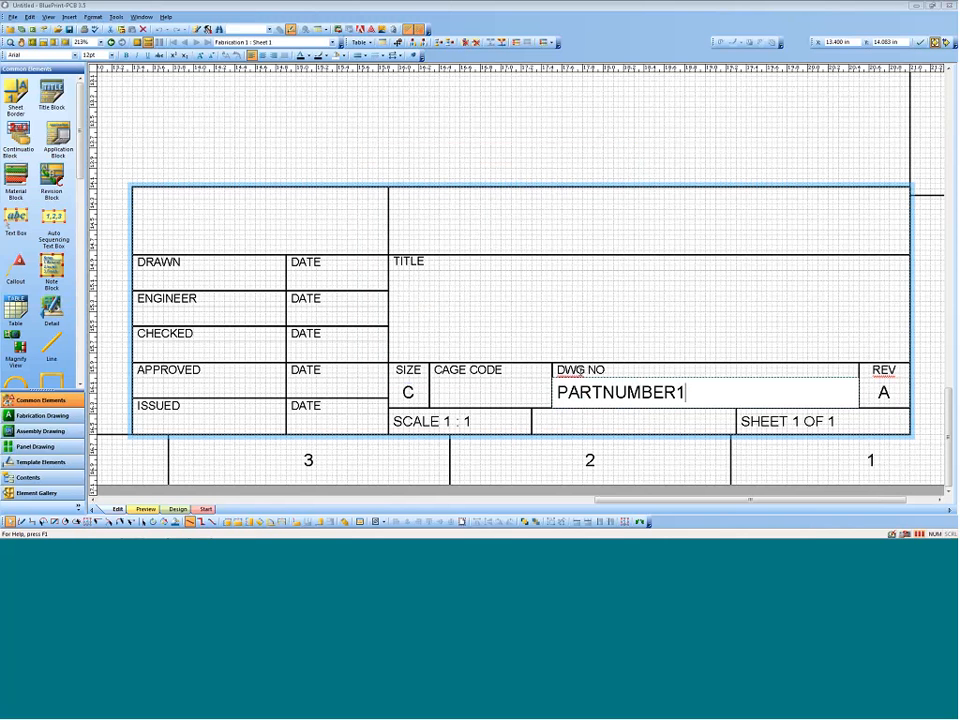
Step: Set the Sys_PartNumber document variable to 12345 in the Document Variable Manager and leave the title block
double_click(640, 263)
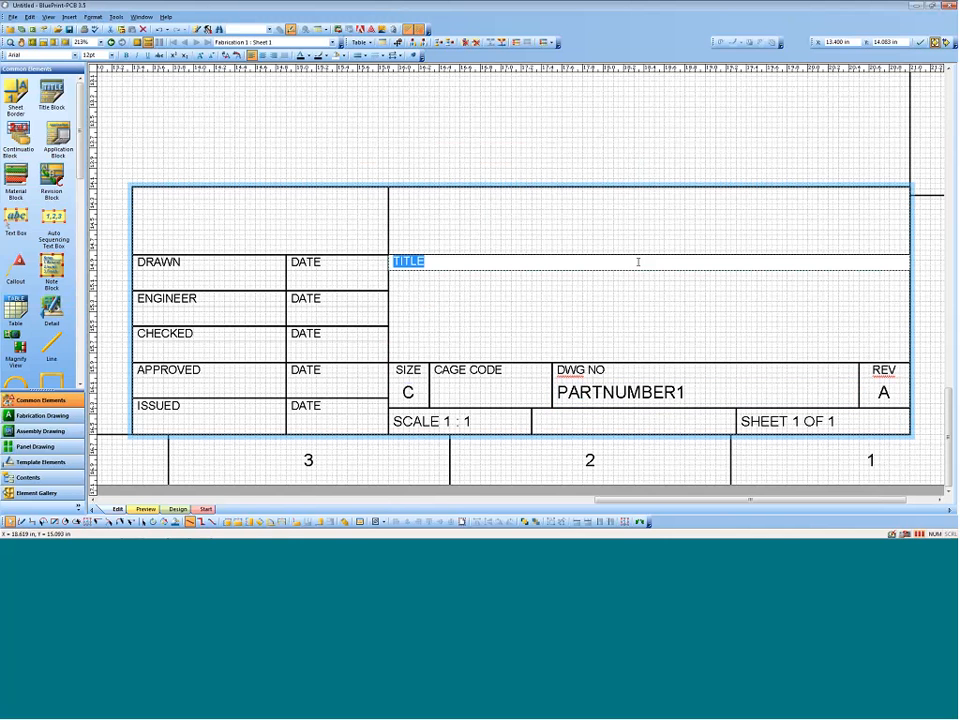
left_click(116, 18)
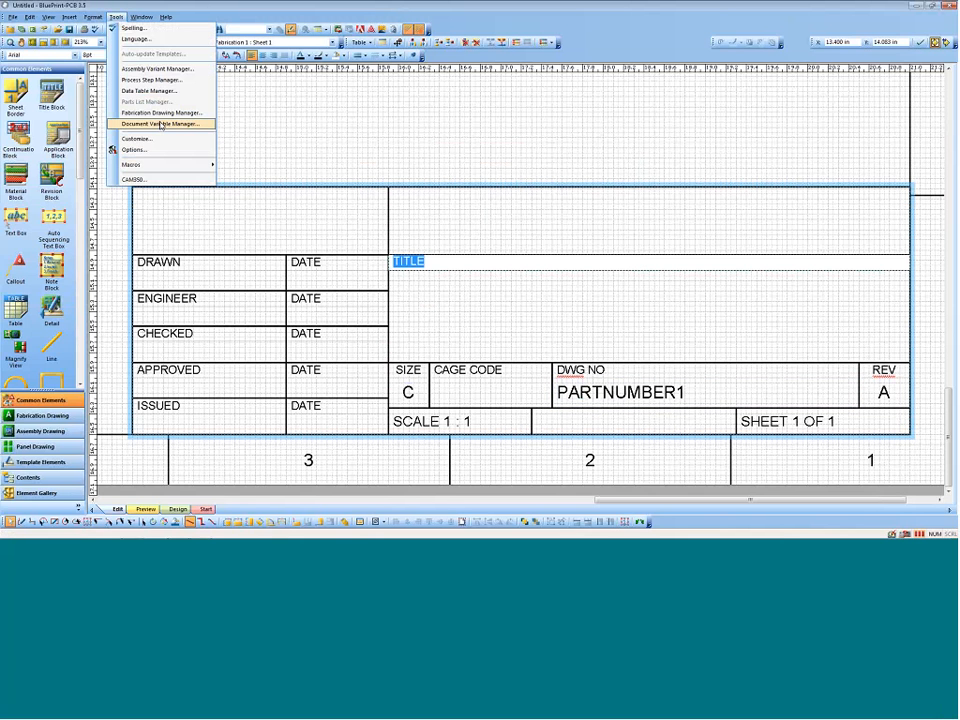
left_click(156, 123)
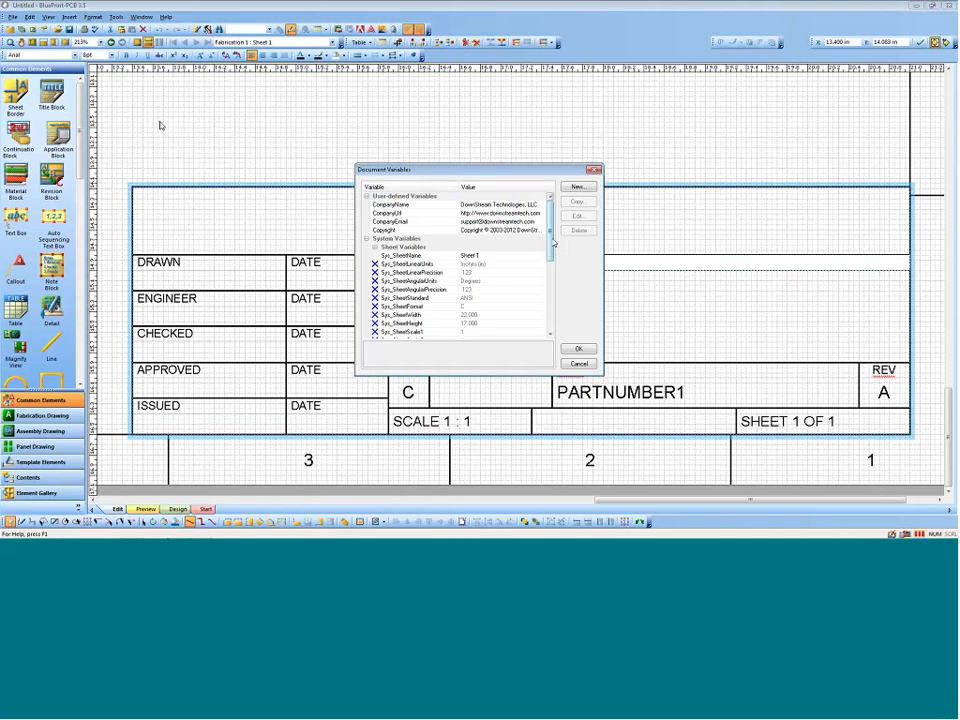
scroll(551, 242, "down", 6)
left_click(399, 264)
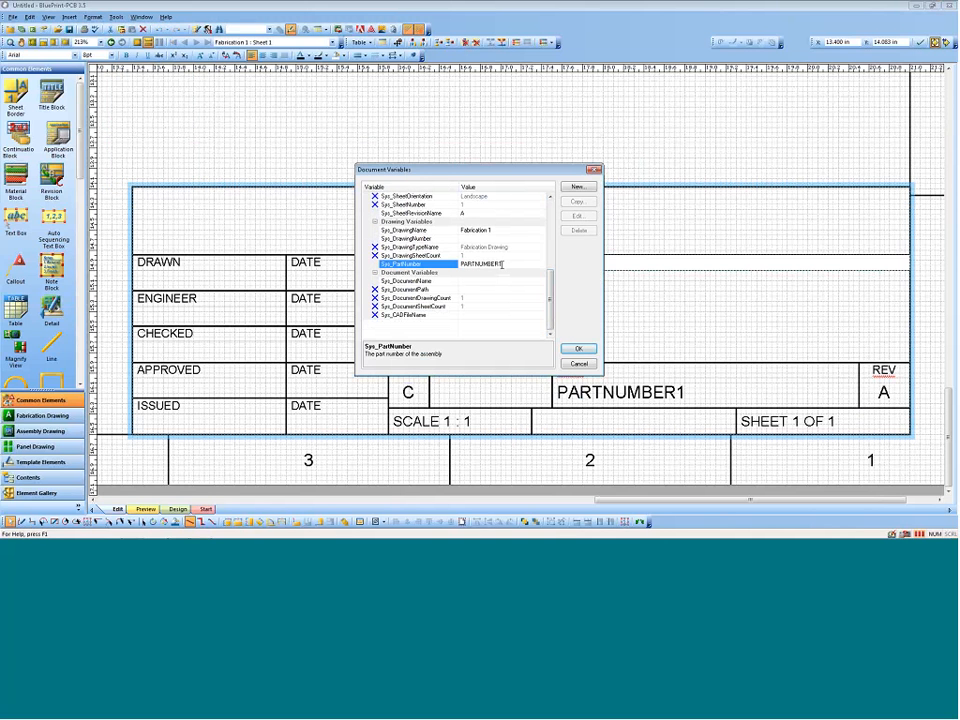
left_click_drag(502, 264, 432, 260)
type("12345")
key("Return")
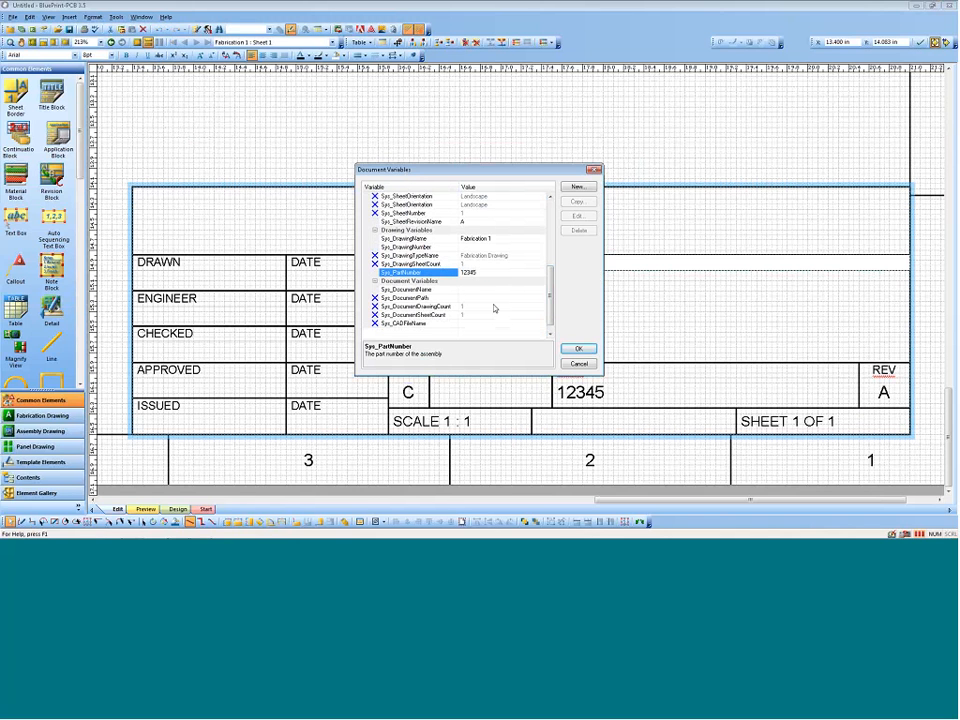
left_click(578, 348)
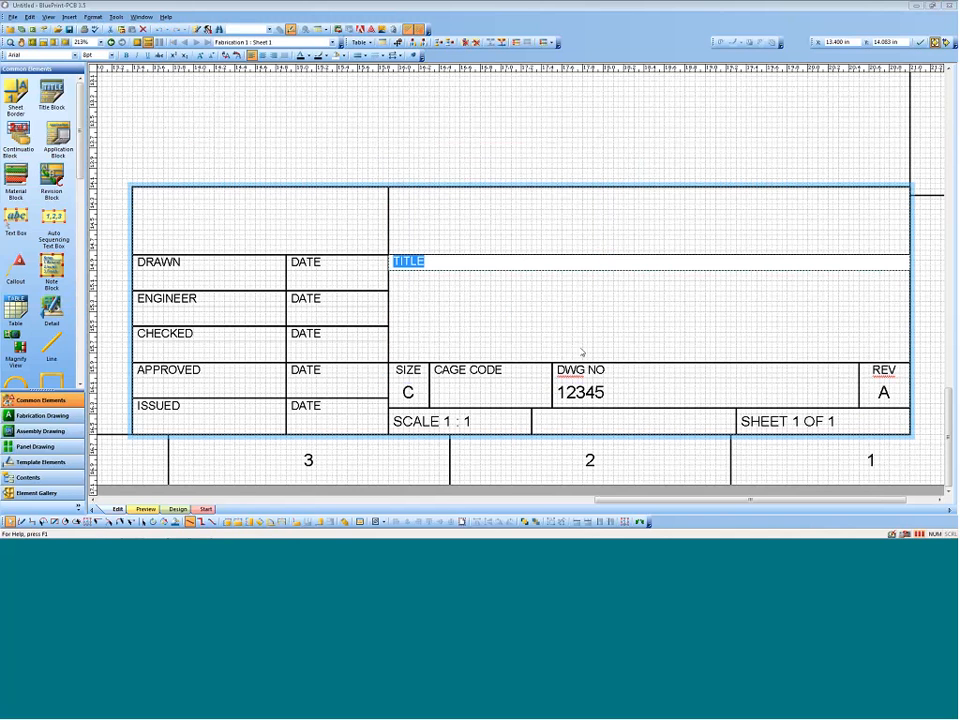
left_click(531, 134)
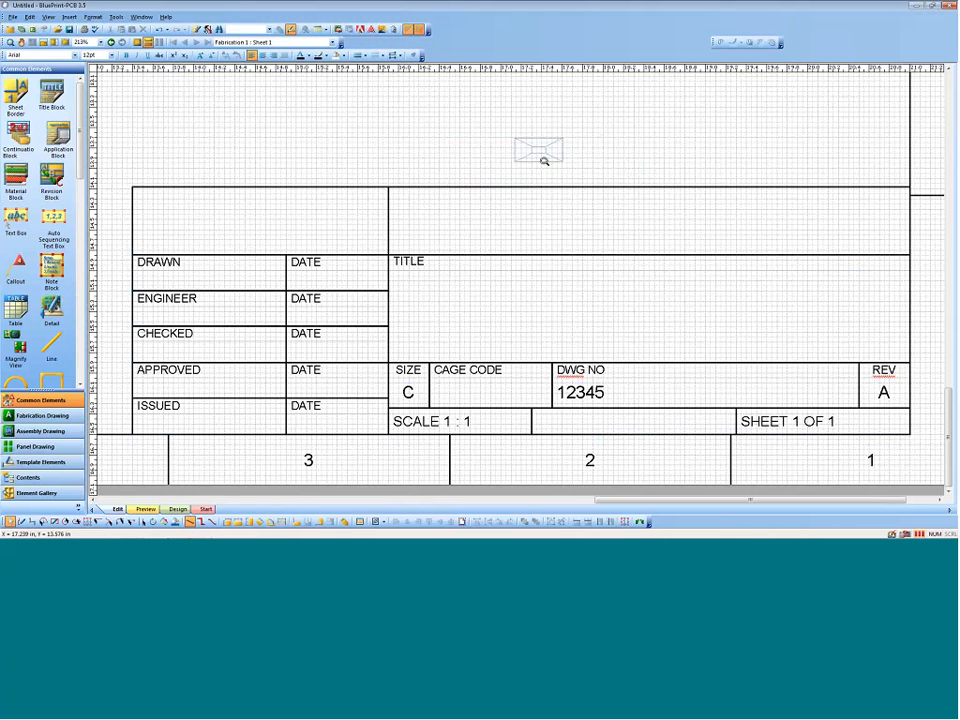
Step: Open the sheet border's formatting and set its required vertical margin to 0.5 in
scroll(546, 167, "down", 3, "ctrl")
middle_click_drag(537, 286, 467, 184)
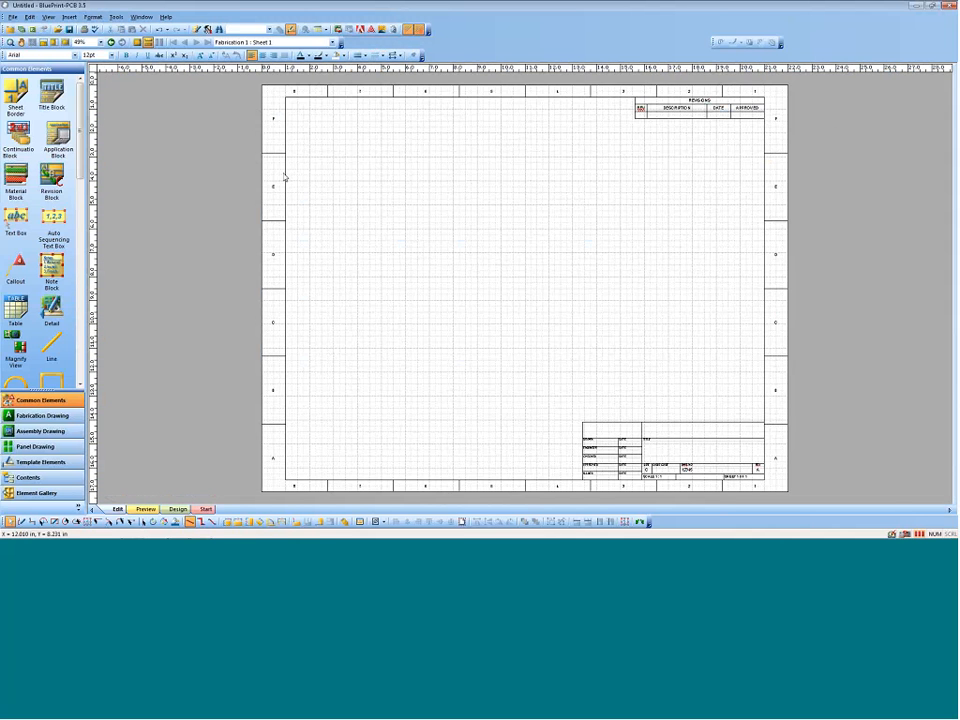
left_click(284, 177)
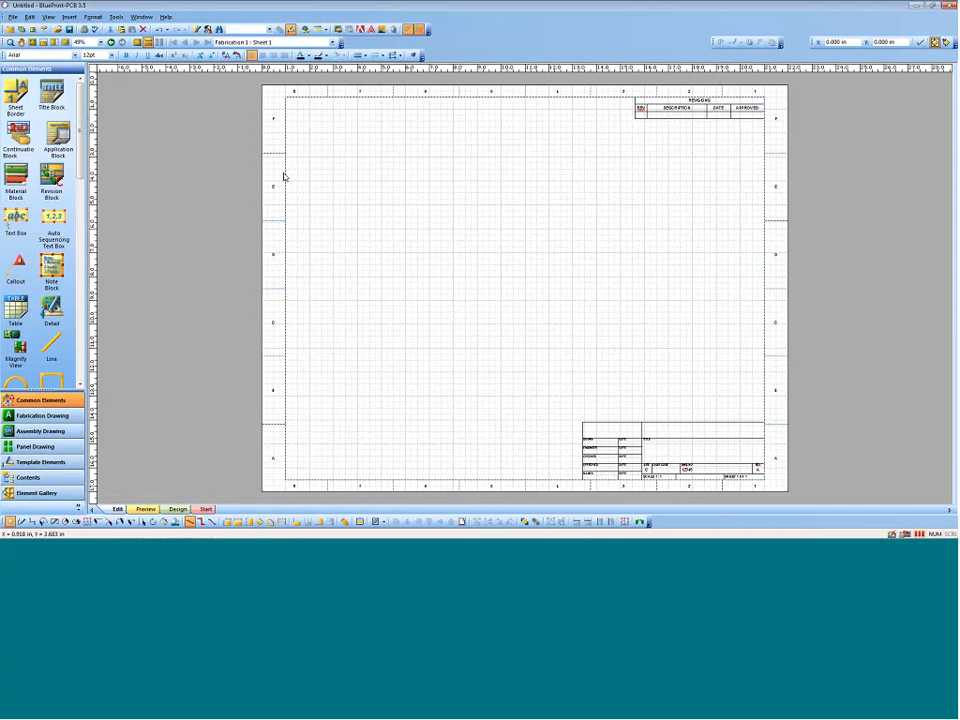
right_click(284, 177)
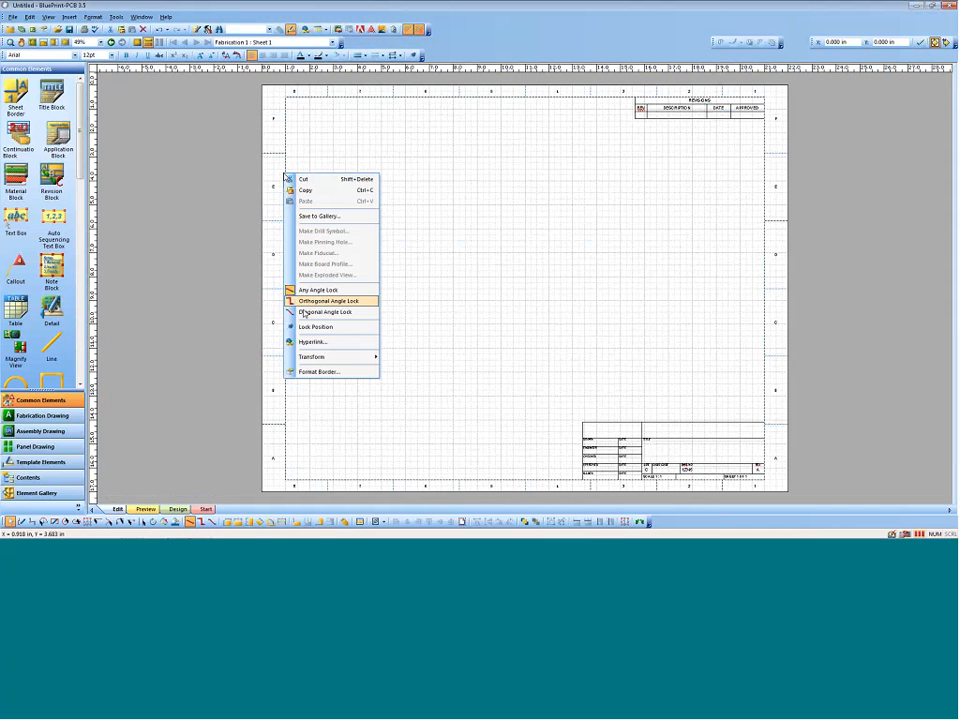
left_click(316, 371)
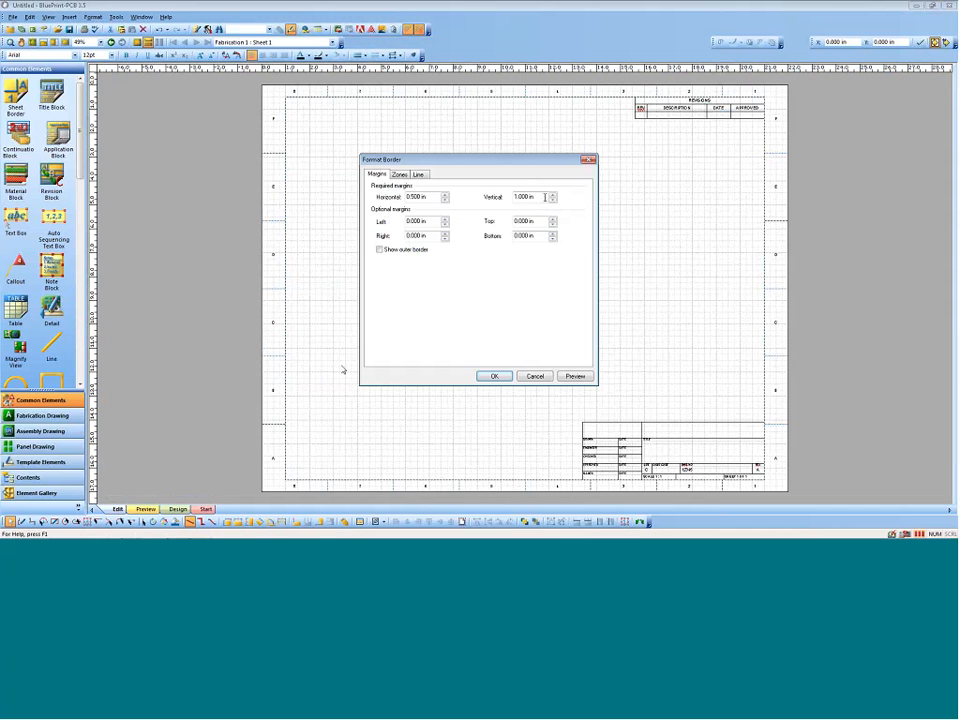
key("Tab")
type(".5")
key("Tab")
Step: Number the border's horizontal zones left to right and its vertical zones top to bottom
left_click(400, 175)
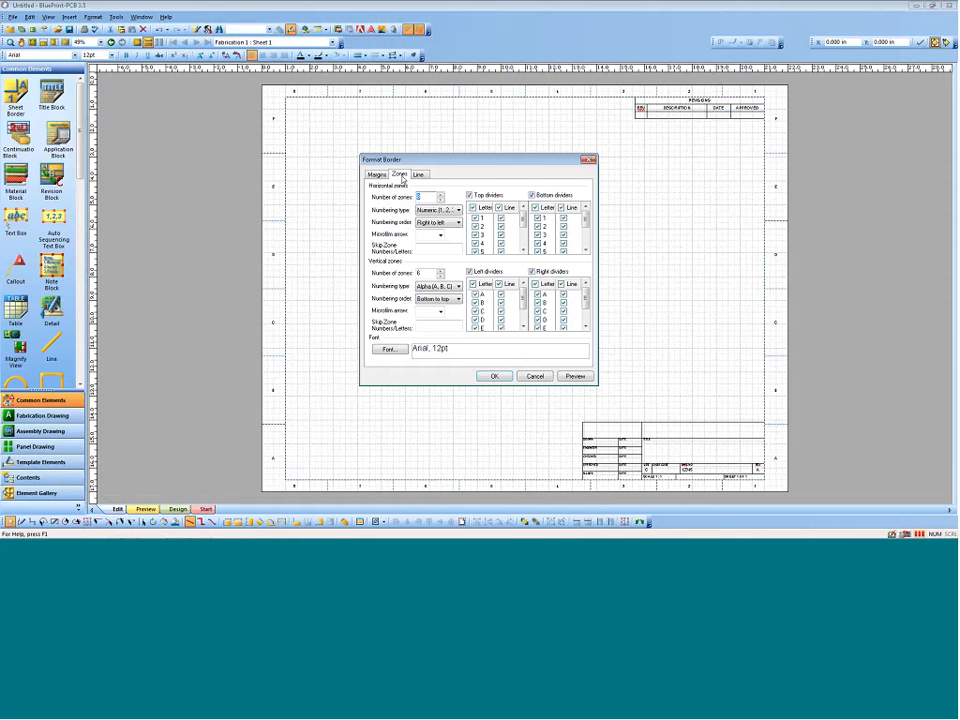
left_click(459, 222)
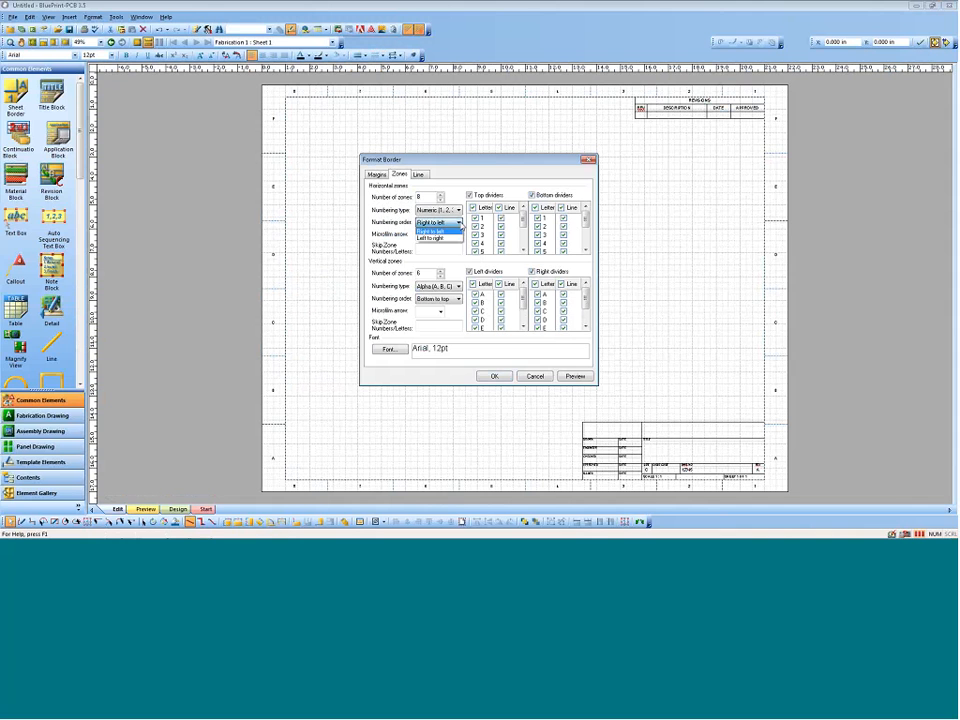
left_click(436, 232)
left_click(459, 299)
left_click(428, 316)
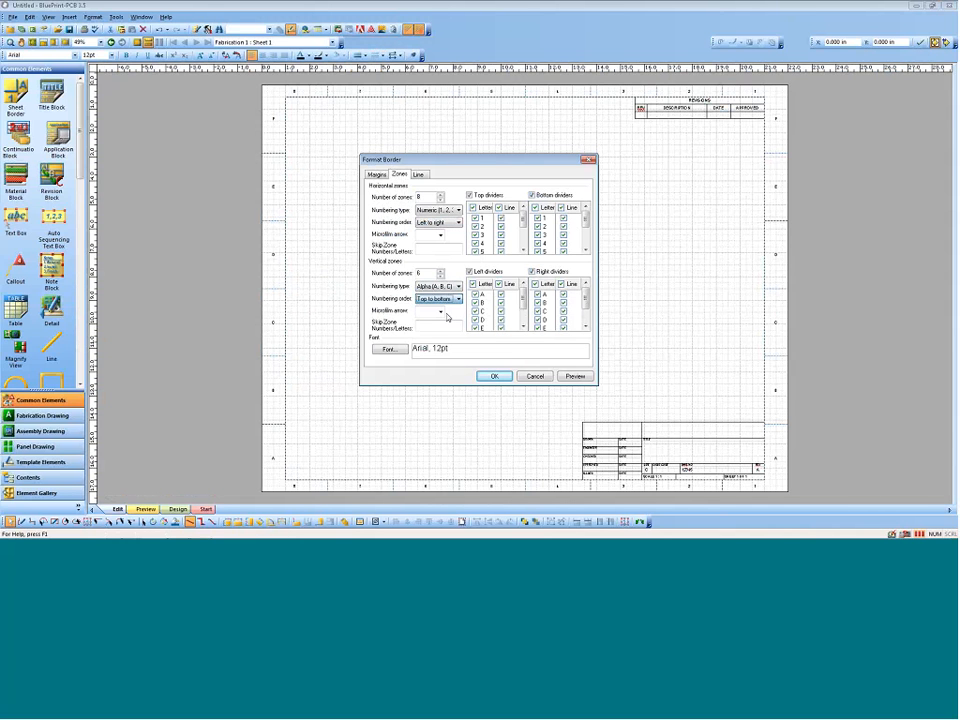
Step: Add an outlined microfilm arrow to the border's vertical zones and a filled microfilm arrow to its horizontal zones
left_click(440, 311)
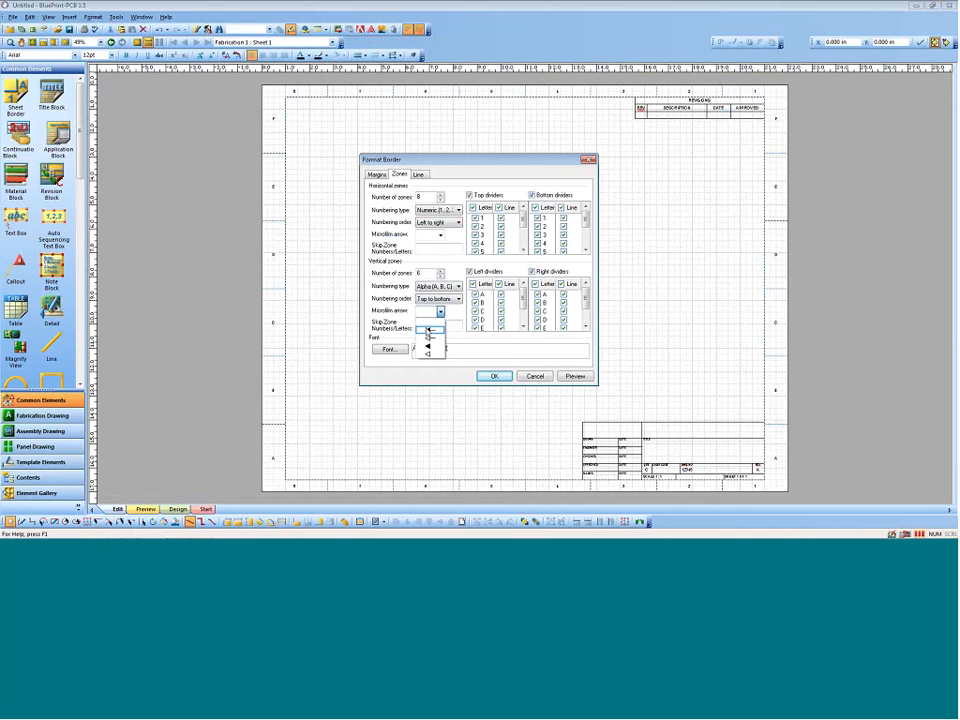
left_click(429, 342)
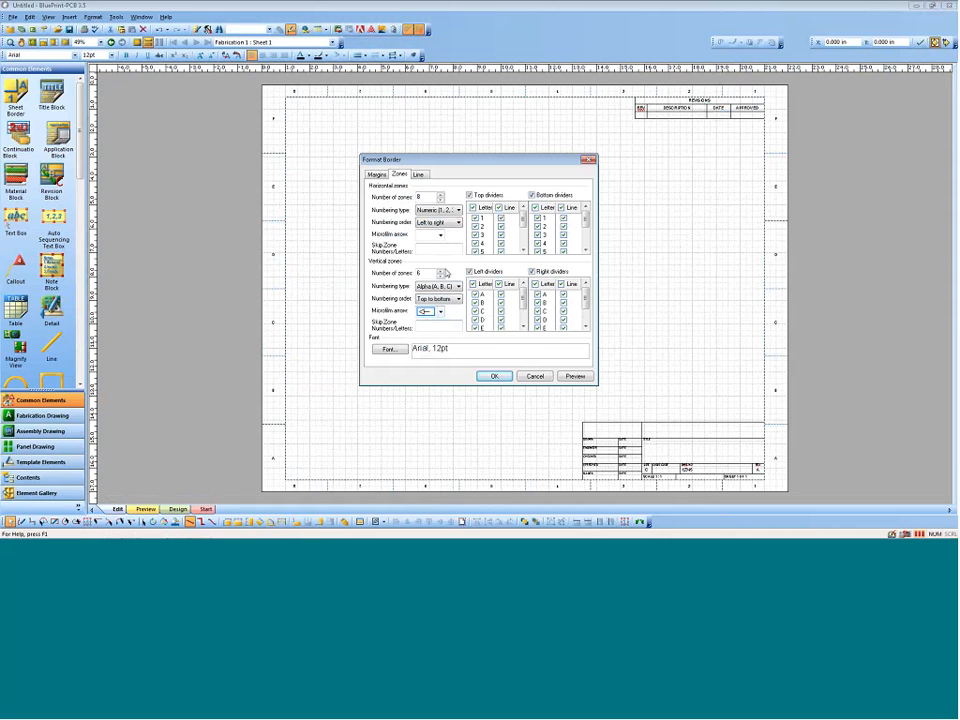
left_click(440, 234)
left_click(434, 253)
Step: Apply the margin, zone numbering and microfilm arrow settings to the sheet border
left_click(494, 376)
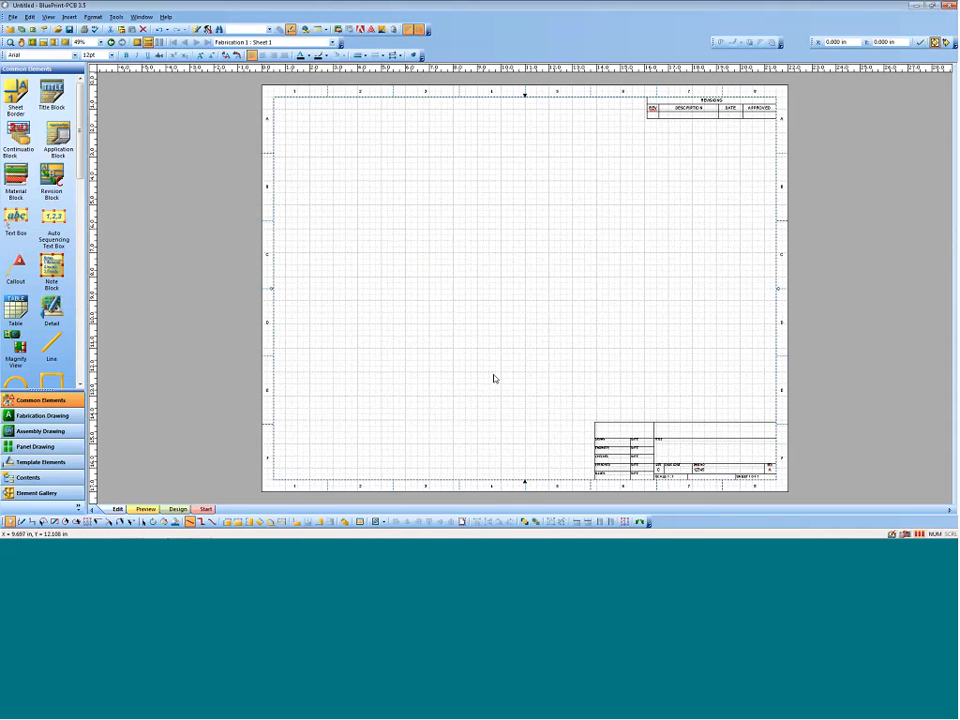
Step: Set the fabrication sheet's size to ANSI D (34 in x 22 in) and fit the whole sheet in view
right_click(494, 251)
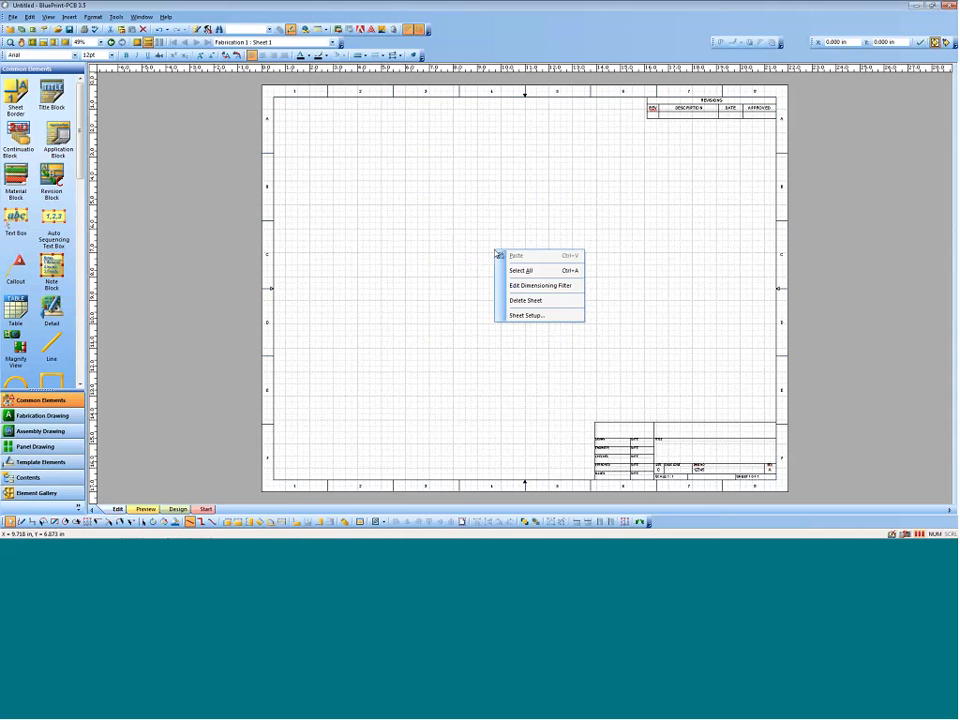
left_click(530, 316)
left_click(455, 273)
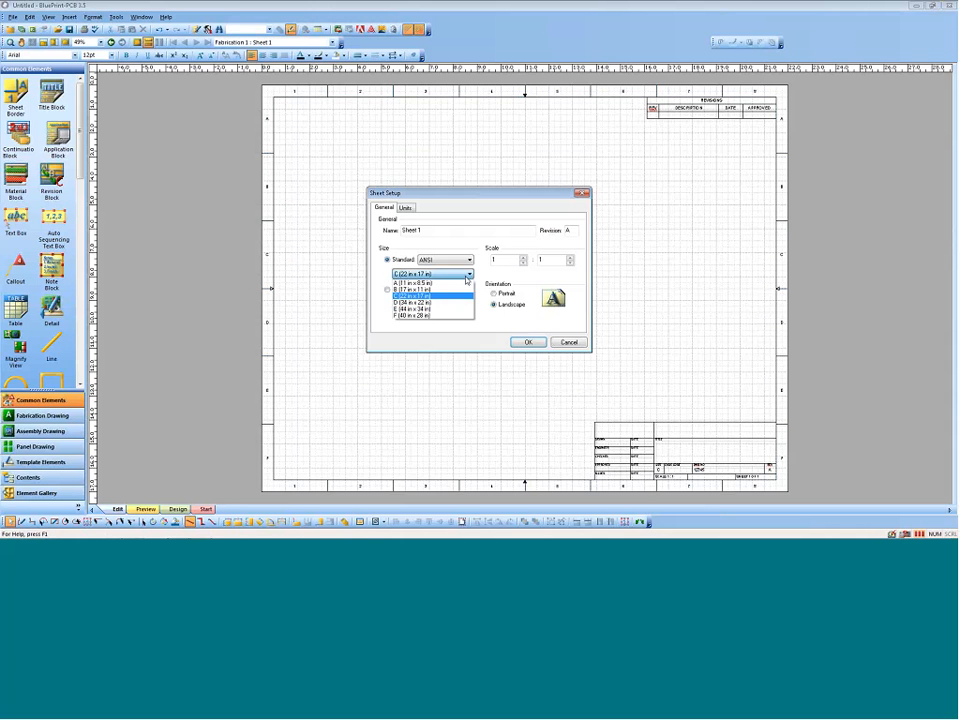
left_click(460, 303)
left_click(524, 342)
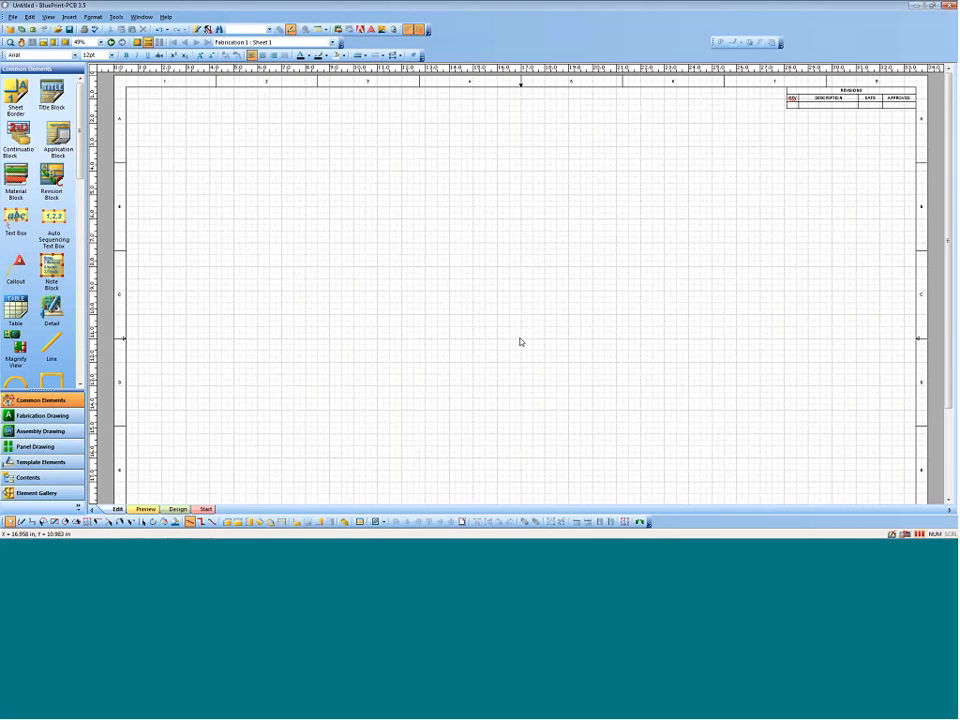
middle_click_drag(521, 342, 527, 377)
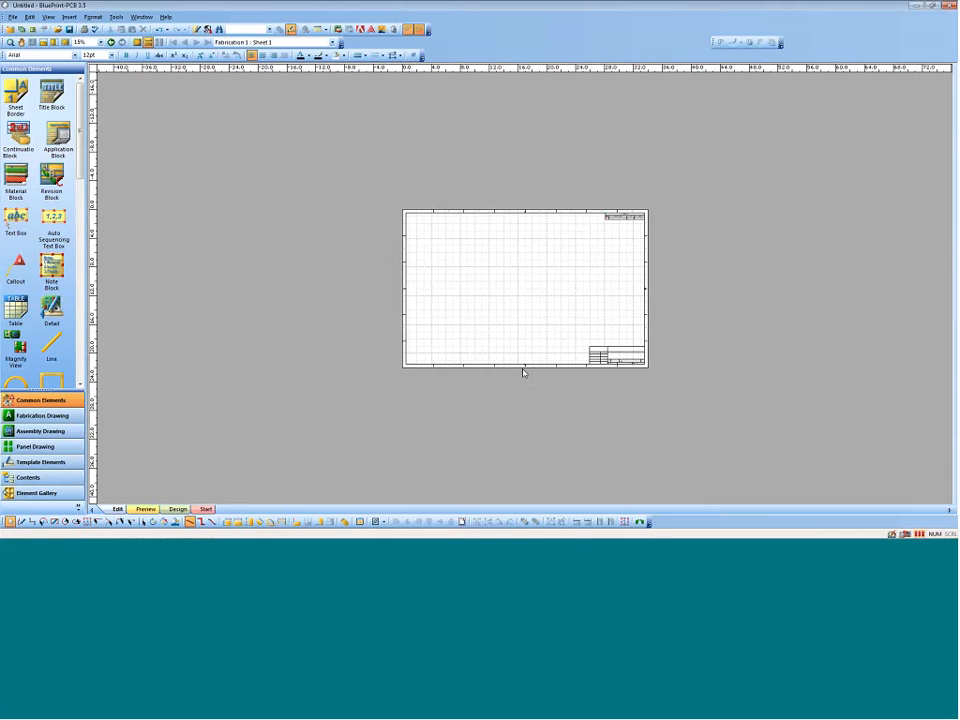
middle_click_drag(527, 304, 485, 209)
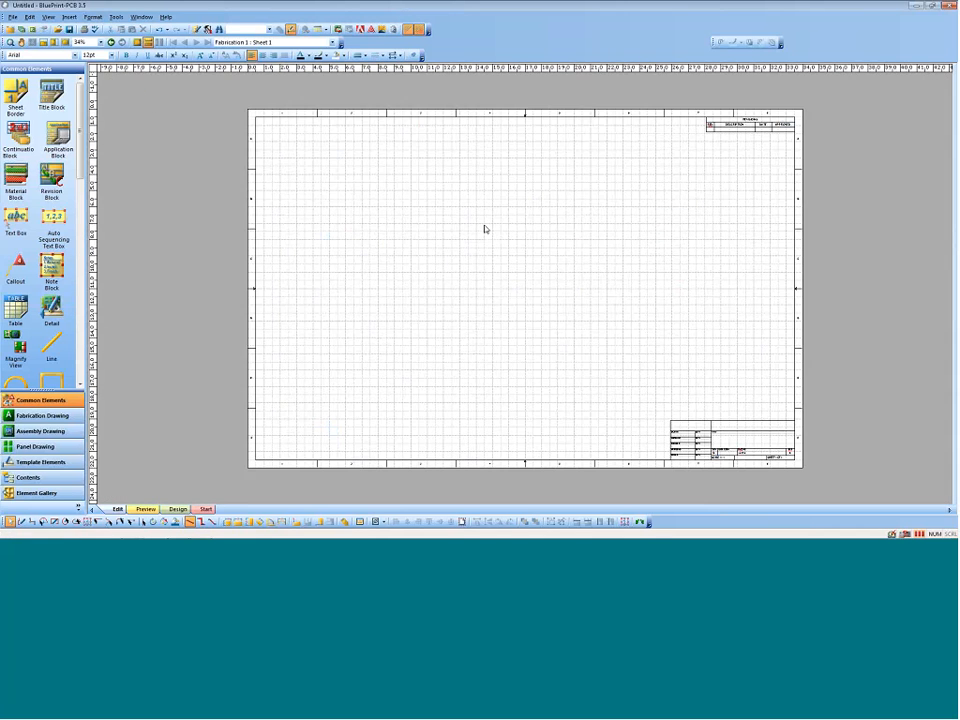
Step: Set the fabrication sheet's size to ANSI C (22 in x 17 in)
right_click(485, 229)
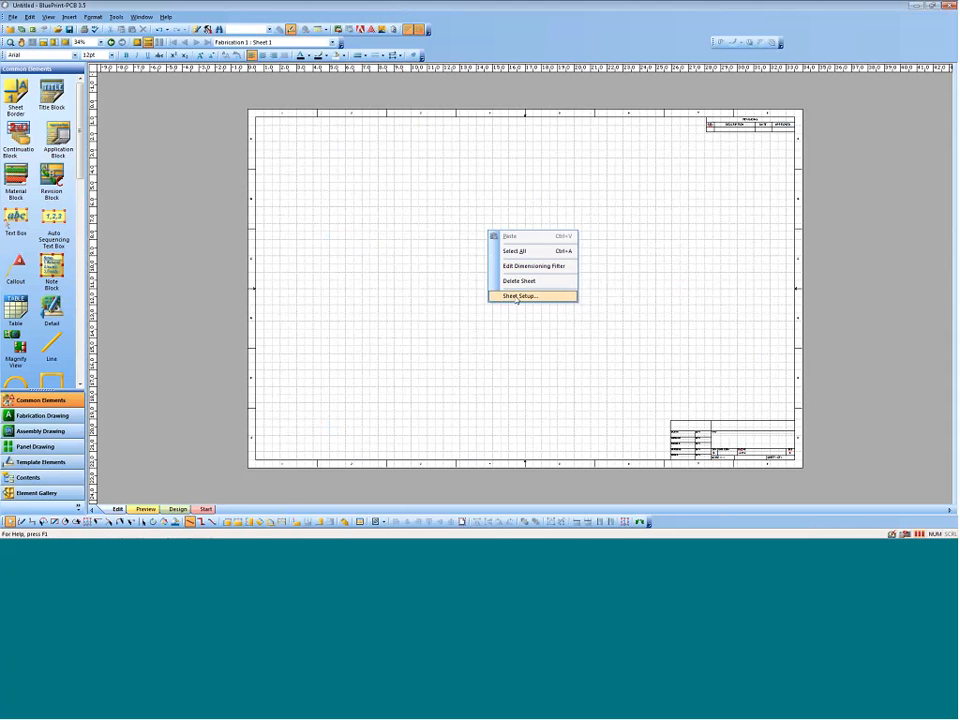
left_click(517, 297)
left_click(455, 273)
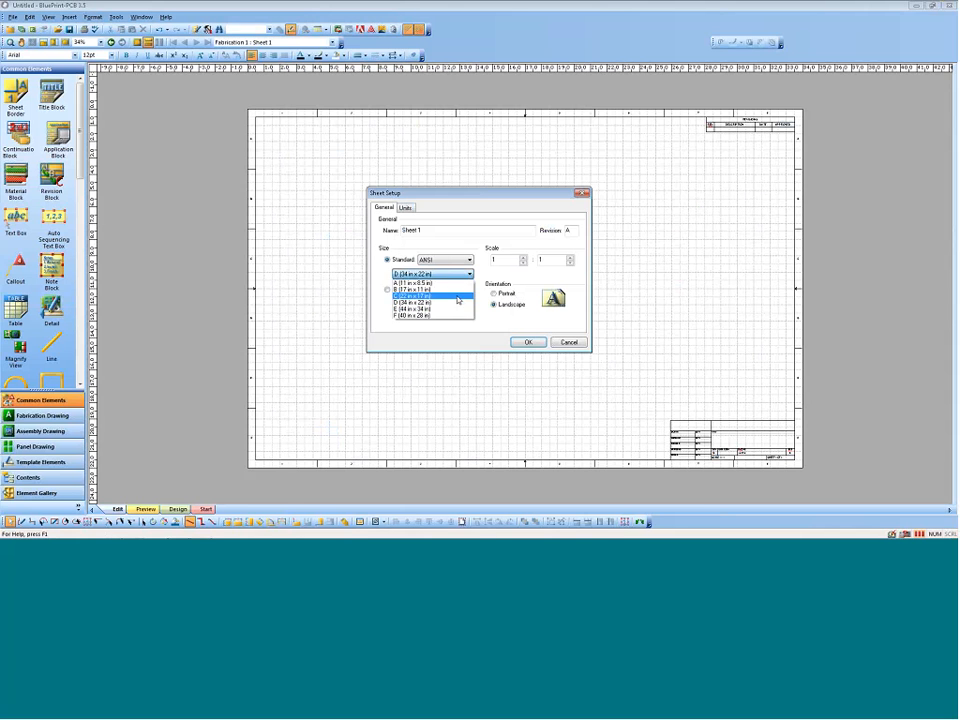
left_click(458, 297)
left_click(526, 342)
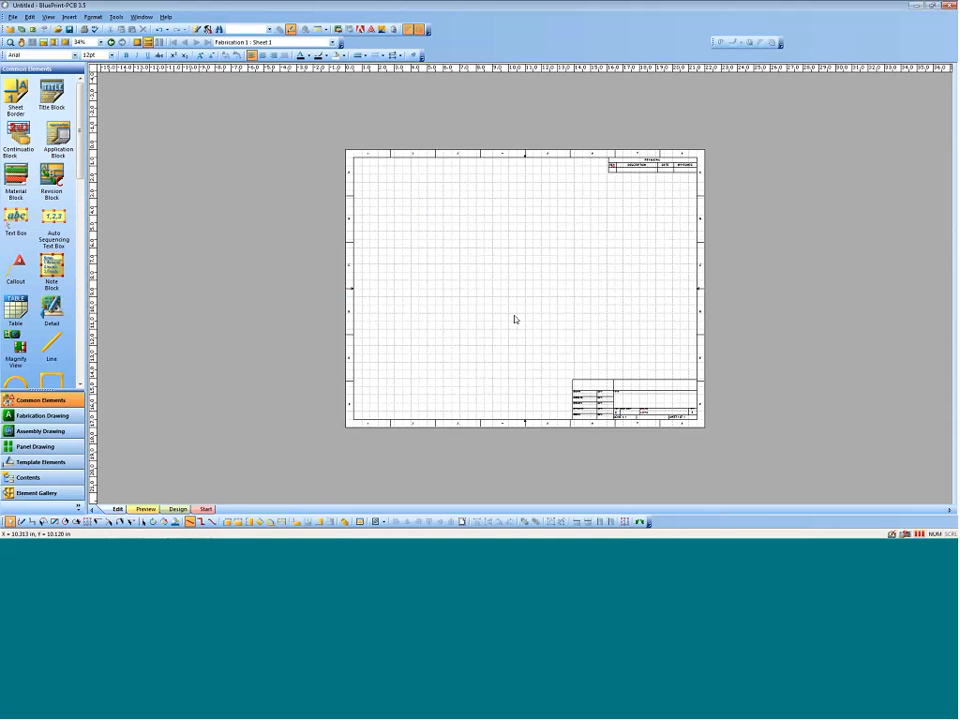
left_click(54, 42)
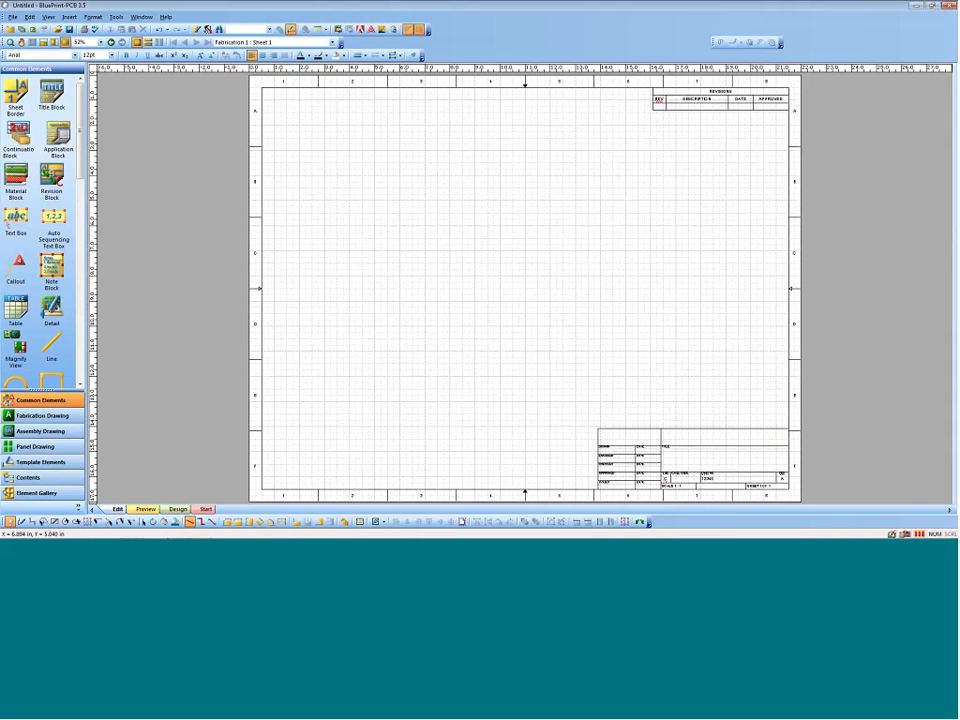
Step: Place a drill pattern in the upper-left area of the fabrication sheet and a drill chart beside it
left_click(40, 415)
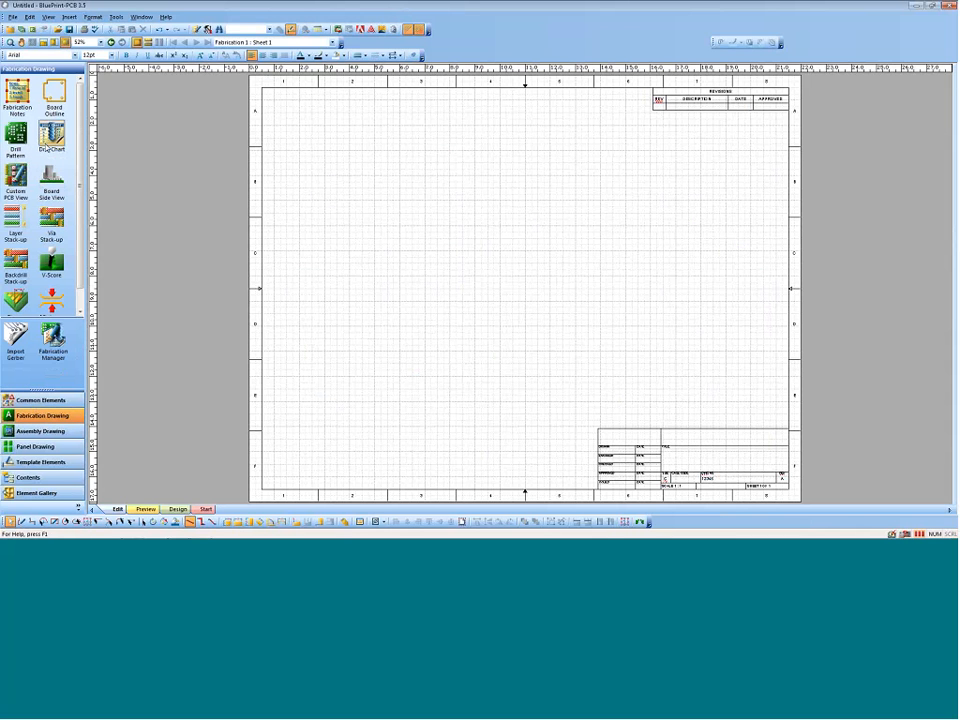
left_click_drag(18, 132, 355, 202)
left_click_drag(56, 136, 466, 203)
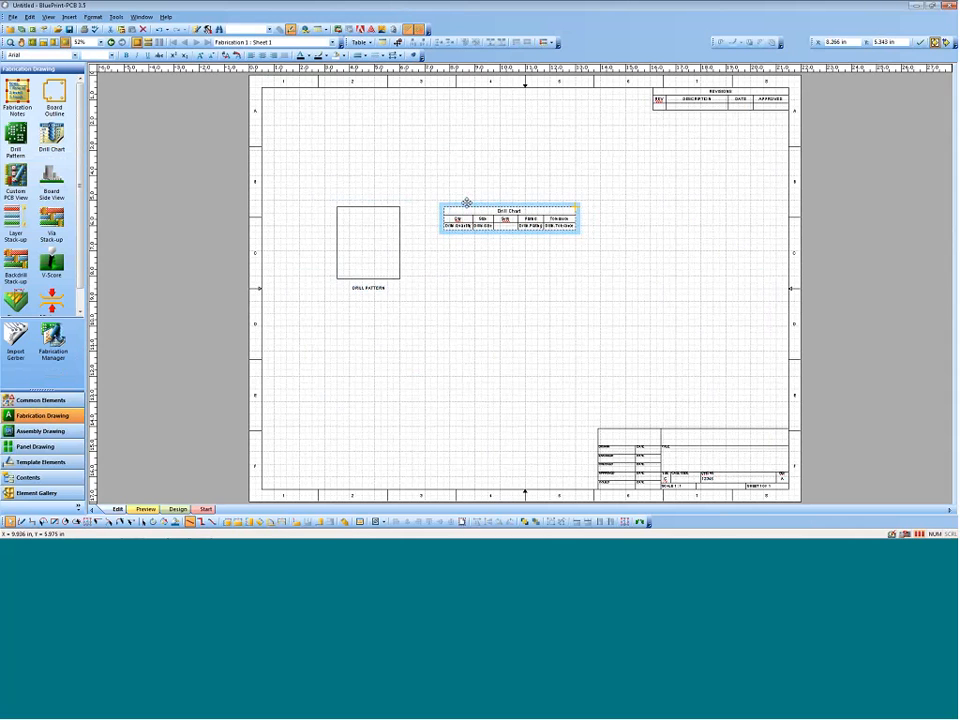
Step: Place a layer stack-up below the drill pattern and fabrication notes directly beneath the revision block
left_click_drag(23, 228, 344, 337)
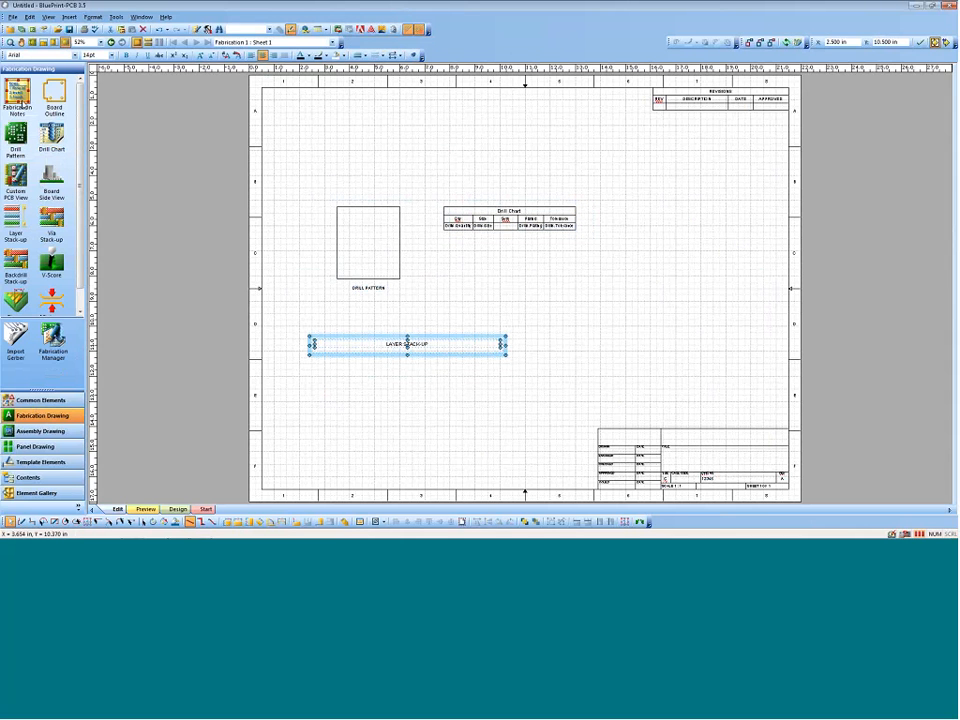
left_click_drag(17, 92, 678, 110)
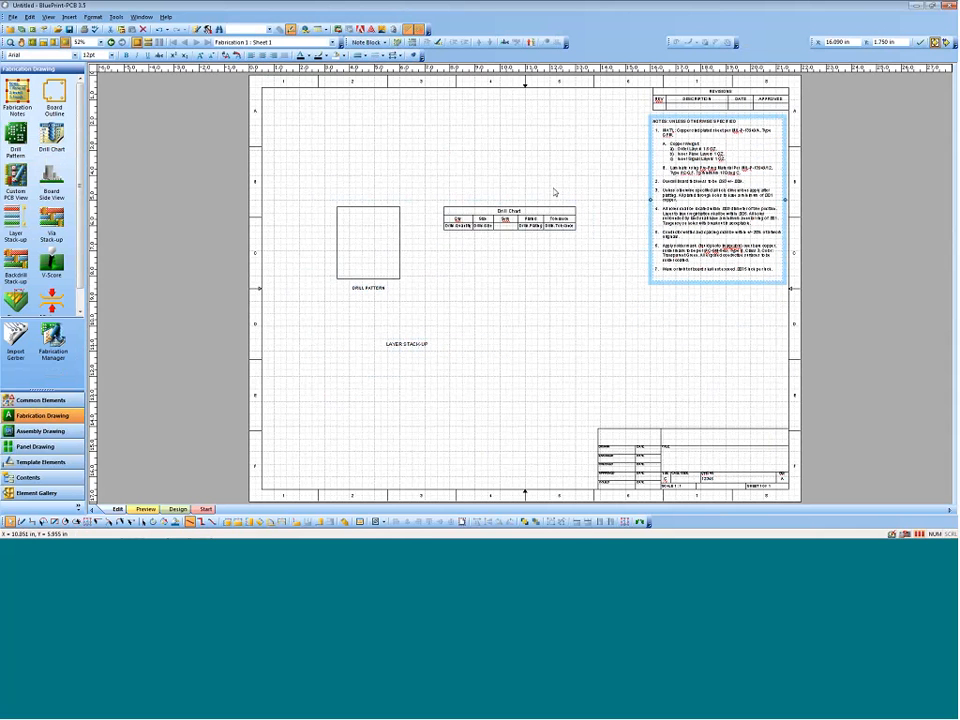
left_click(316, 186)
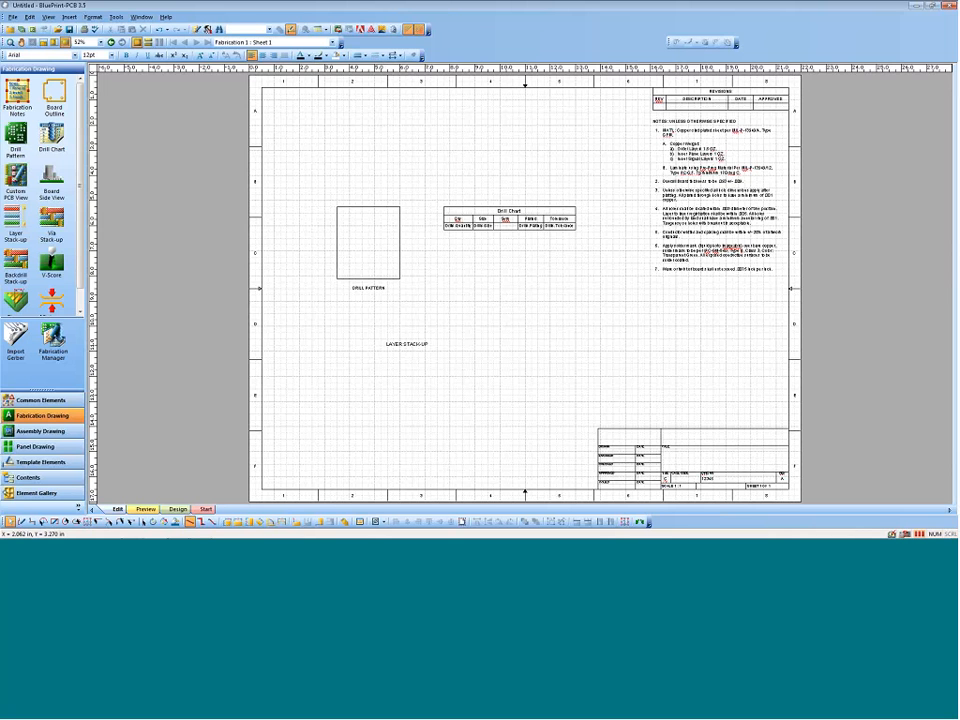
Step: Create a new assembly drawing of type Board Assembly as a parent assembly
left_click(13, 17)
mouse_move(40, 28)
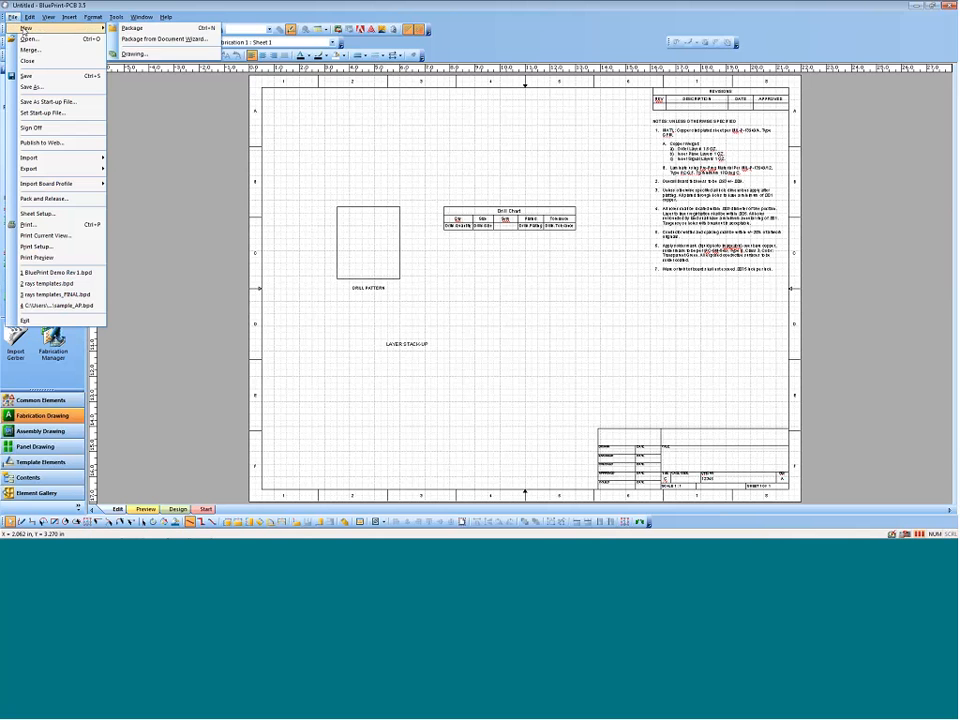
left_click(151, 54)
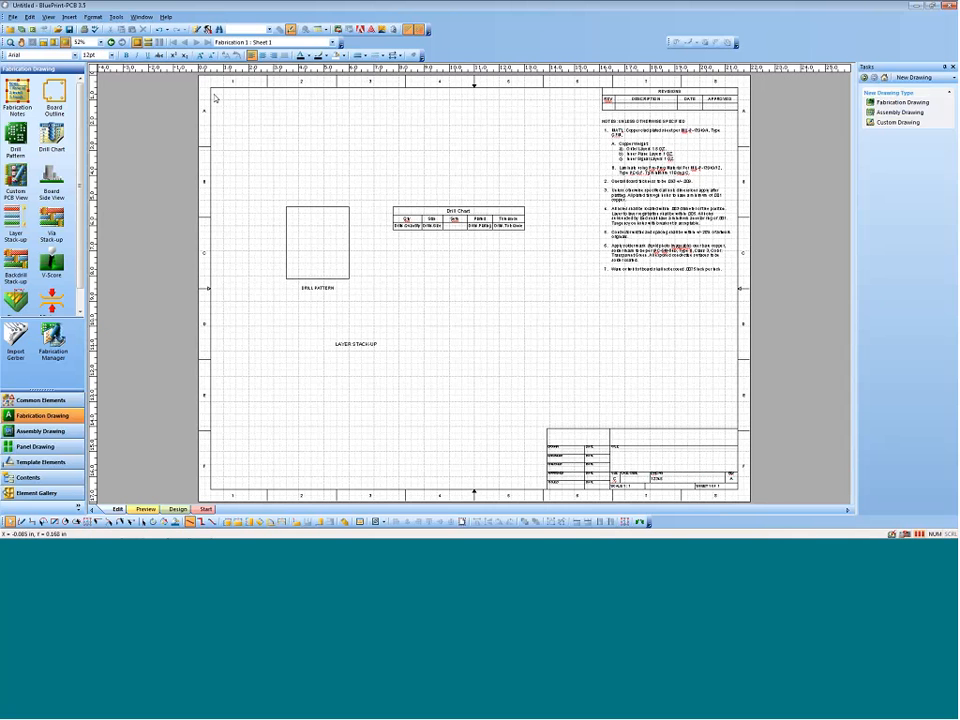
left_click(884, 112)
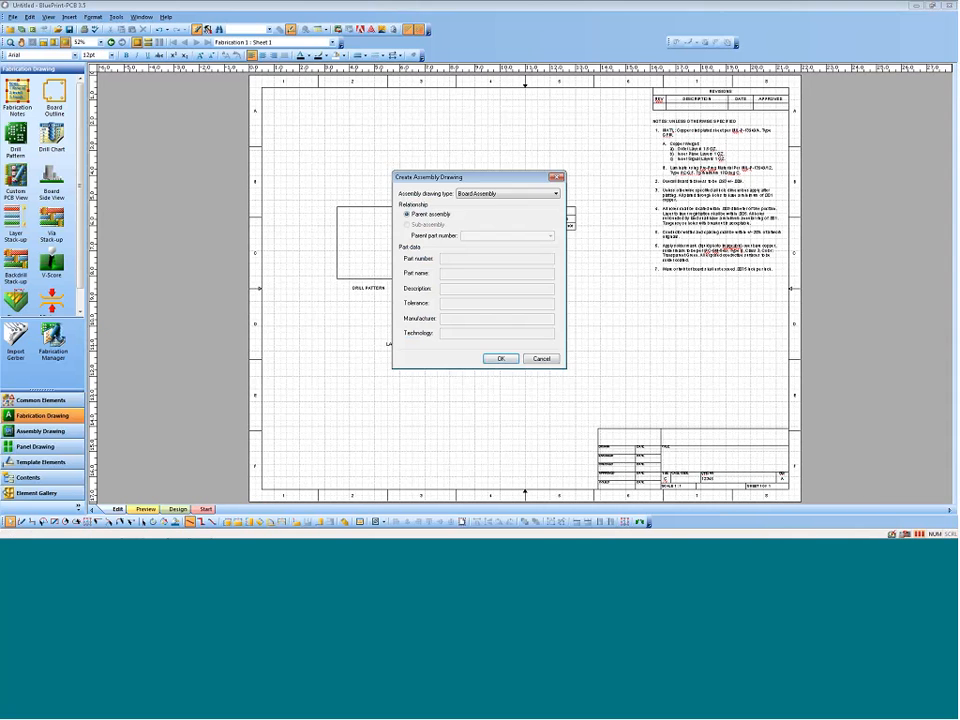
left_click(500, 358)
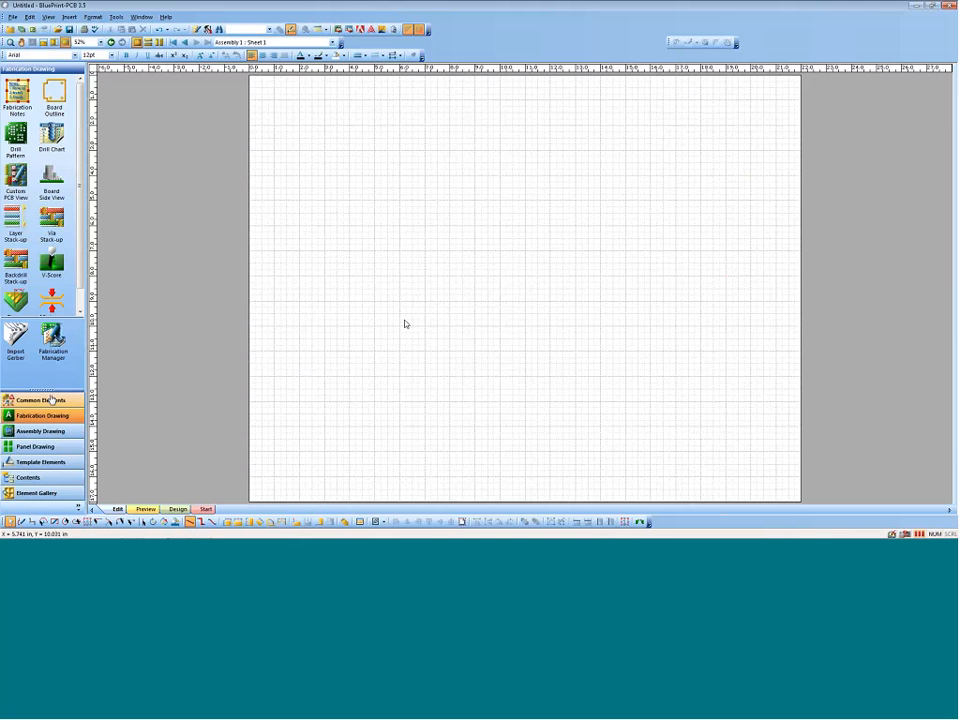
Step: Add a sheet border, title block and revision block to the blank assembly sheet
left_click(40, 399)
left_click_drag(16, 92, 327, 132)
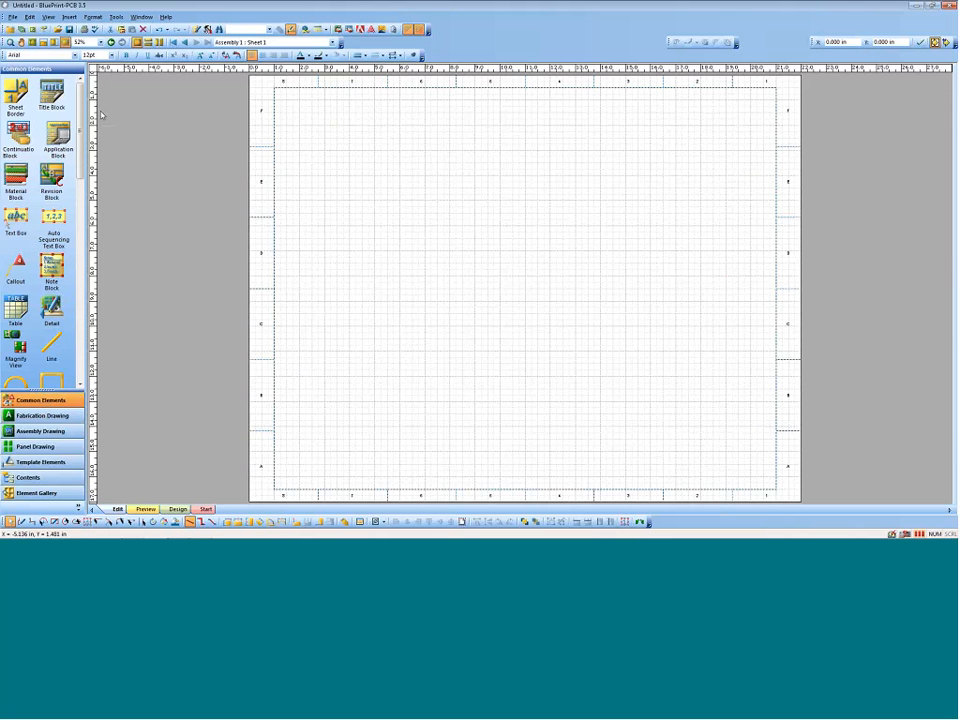
left_click_drag(52, 92, 406, 335)
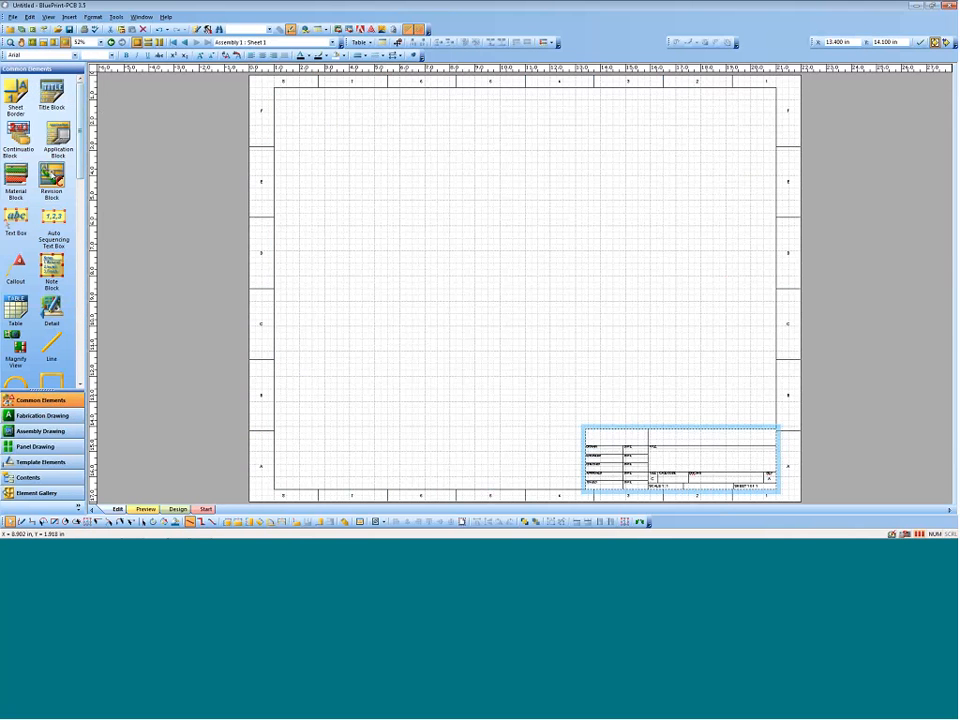
left_click_drag(52, 175, 414, 193)
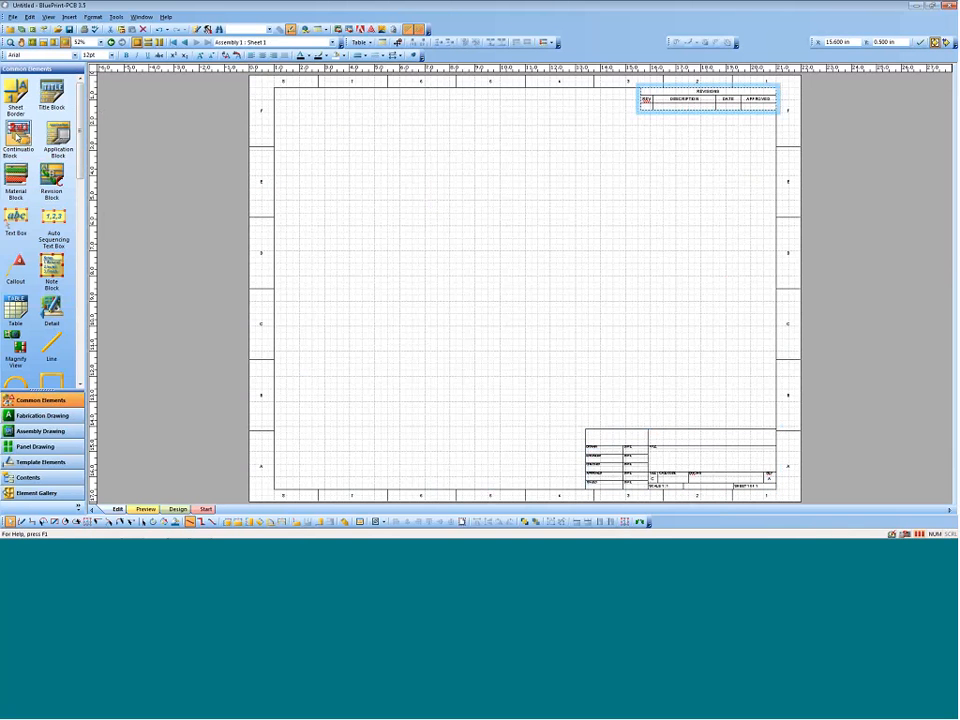
left_click(561, 295)
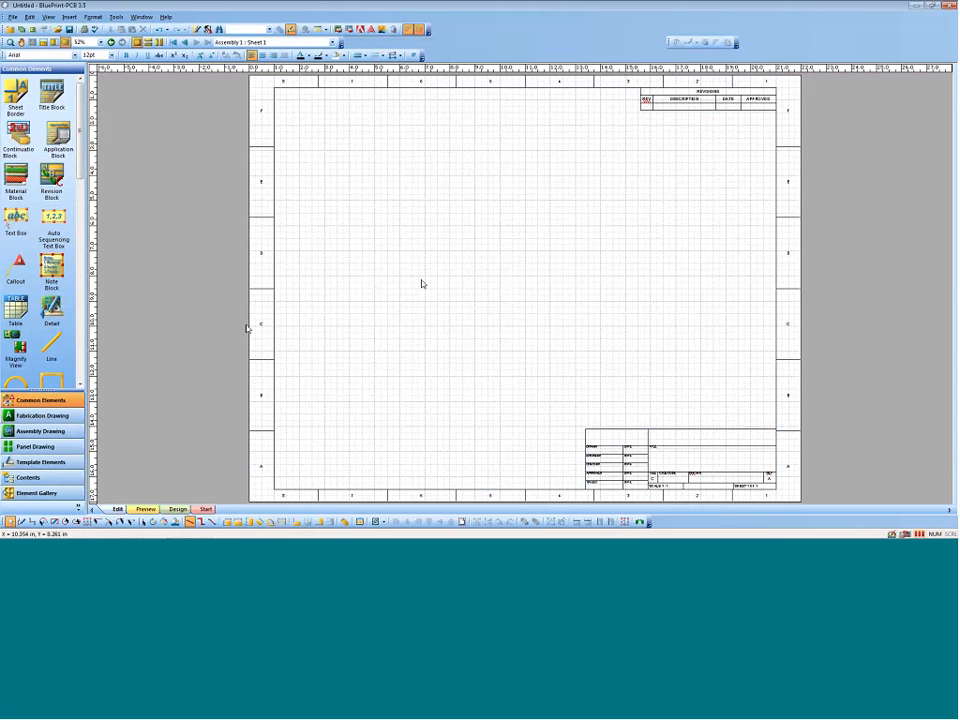
Step: Place a top side view in the assembly sheet's upper-left area and a bottom side view directly below it
left_click(40, 431)
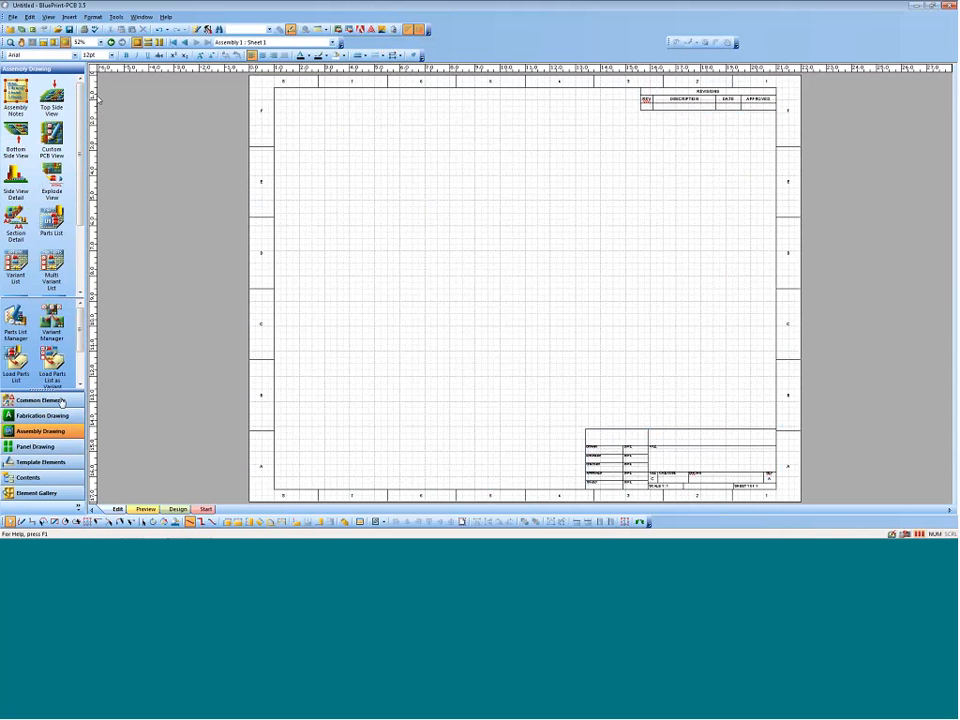
left_click_drag(51, 92, 310, 96)
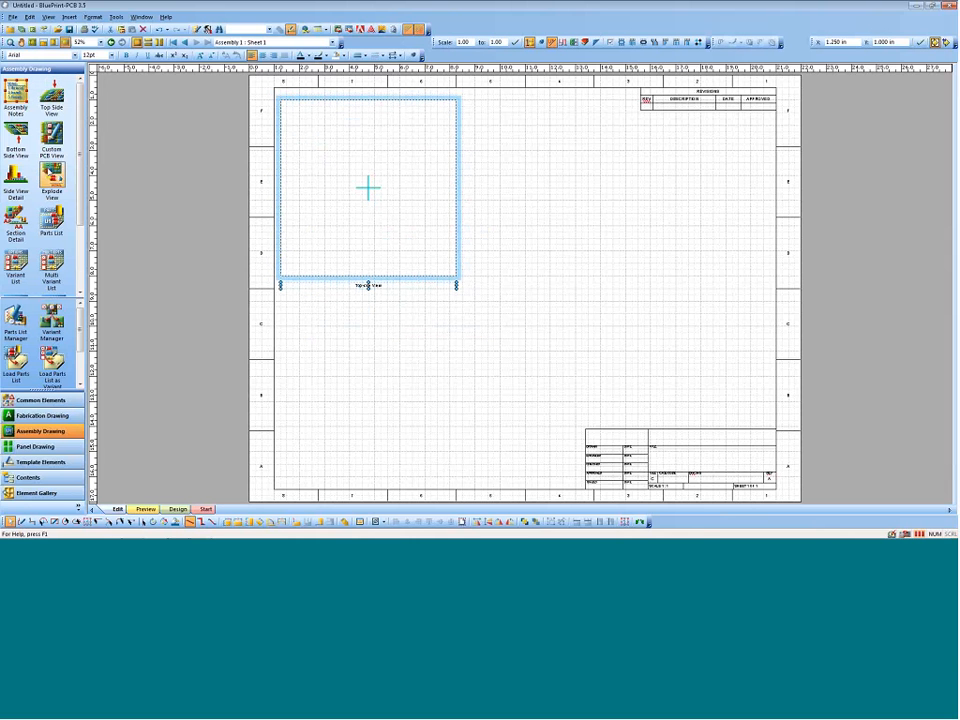
left_click_drag(16, 138, 308, 283)
Step: Check the scale, position and mirroring settings of the bottom side view in its PCB view formatting
right_click(457, 302)
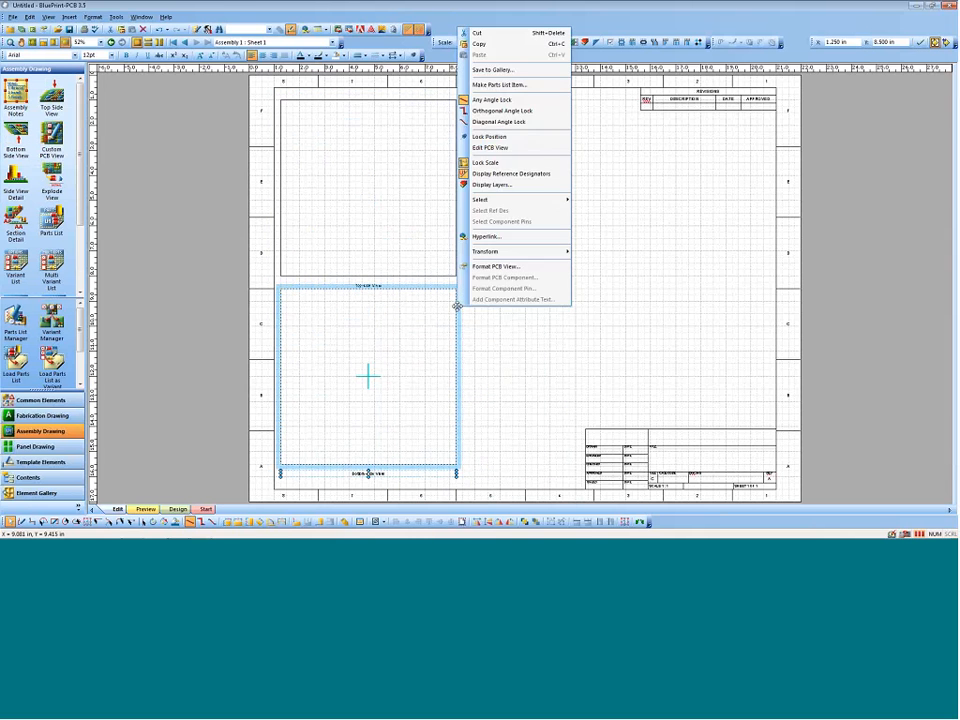
left_click(510, 268)
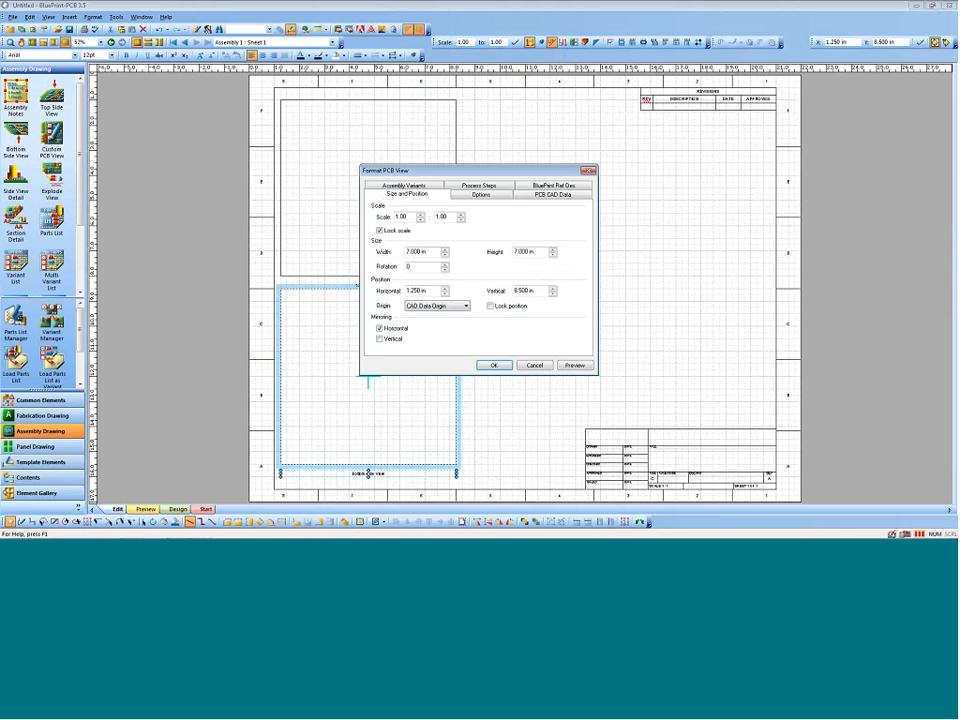
left_click(493, 365)
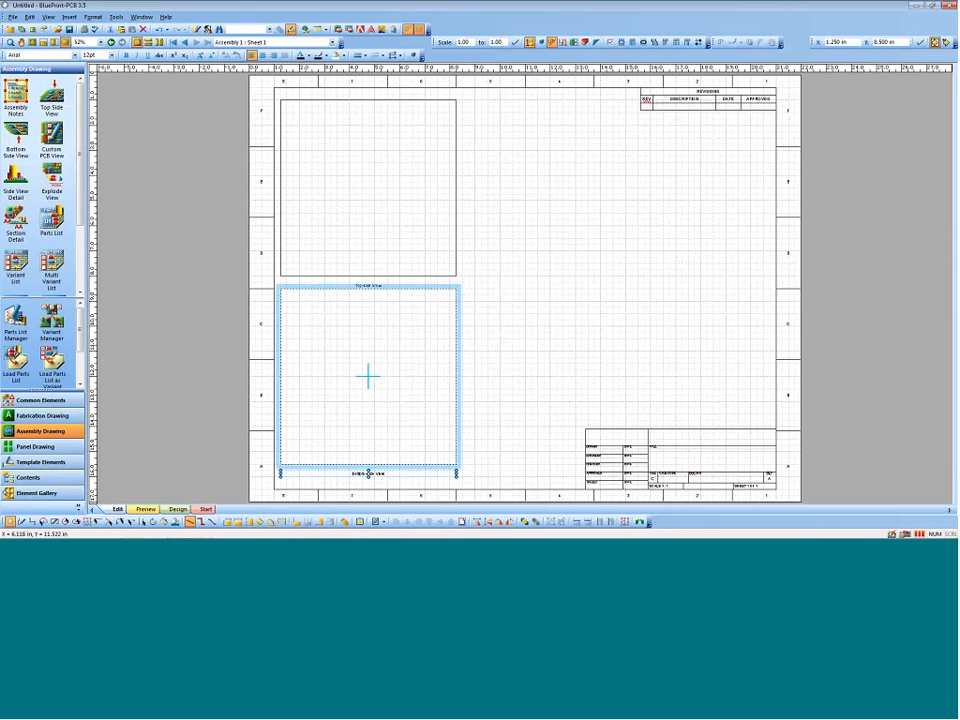
Step: Place assembly notes beneath the revision block on the assembly sheet
left_click_drag(16, 95, 650, 126)
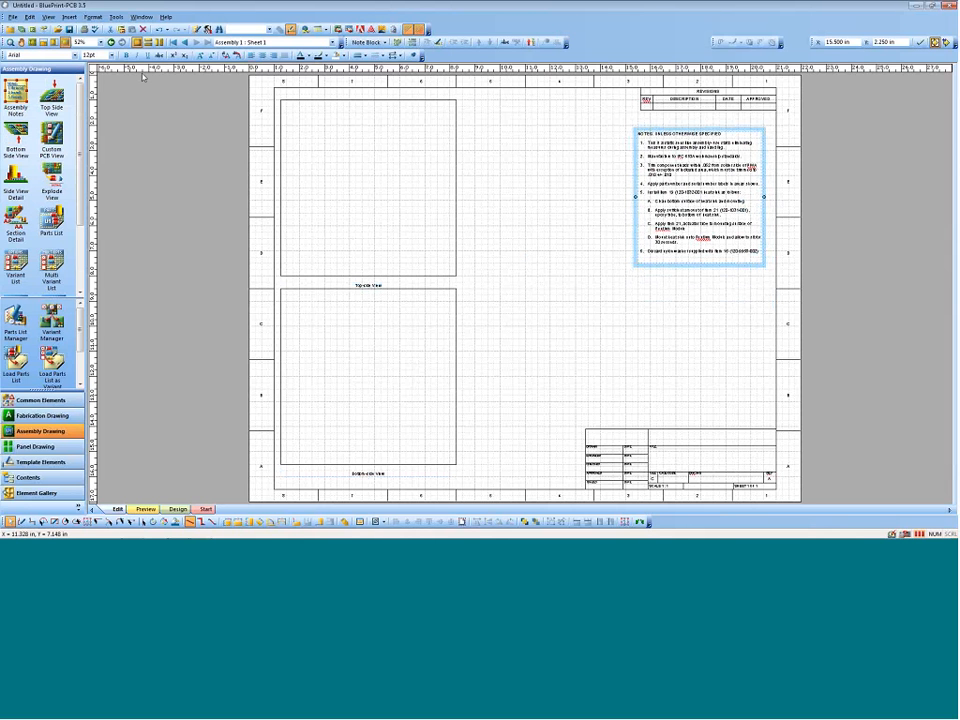
Step: Insert a new sheet named Sheet 2 into the assembly drawing at ANSI C size in landscape orientation
left_click(69, 17)
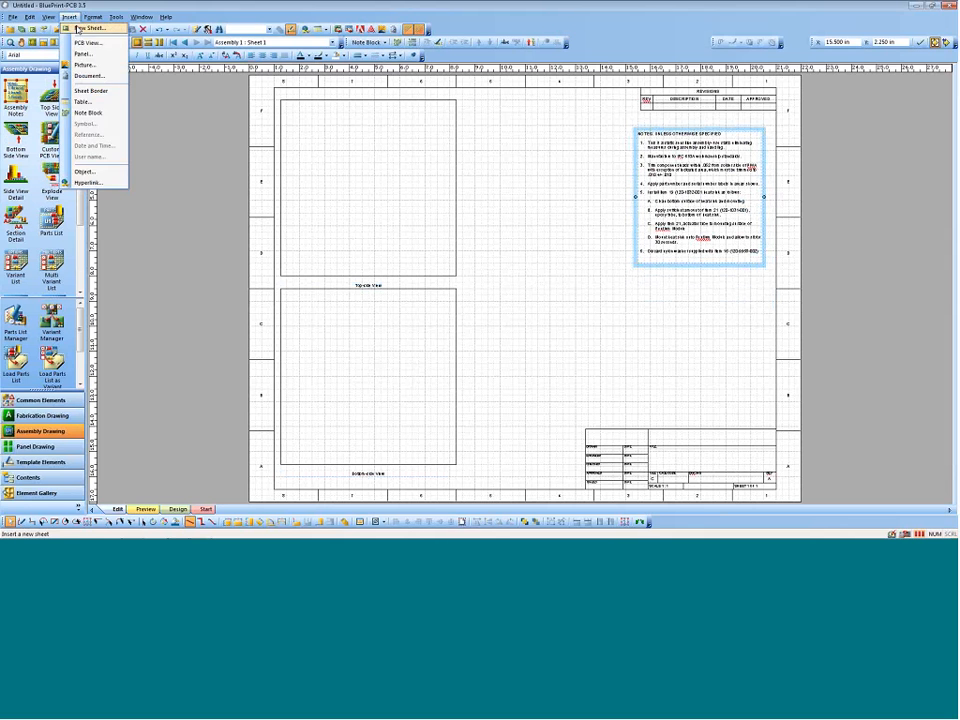
left_click(86, 28)
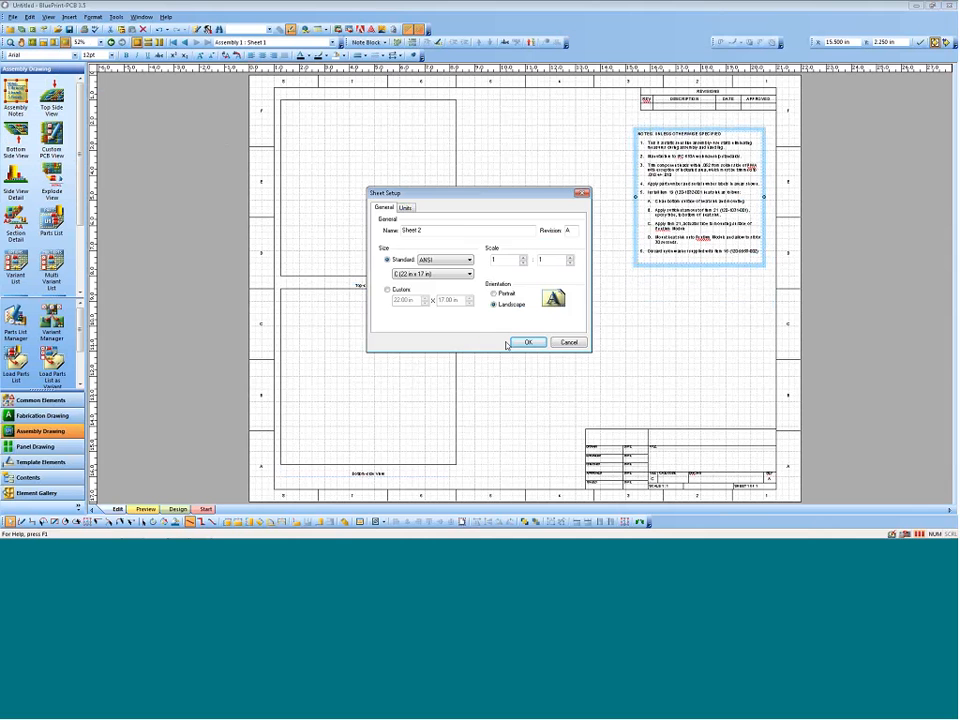
left_click(526, 343)
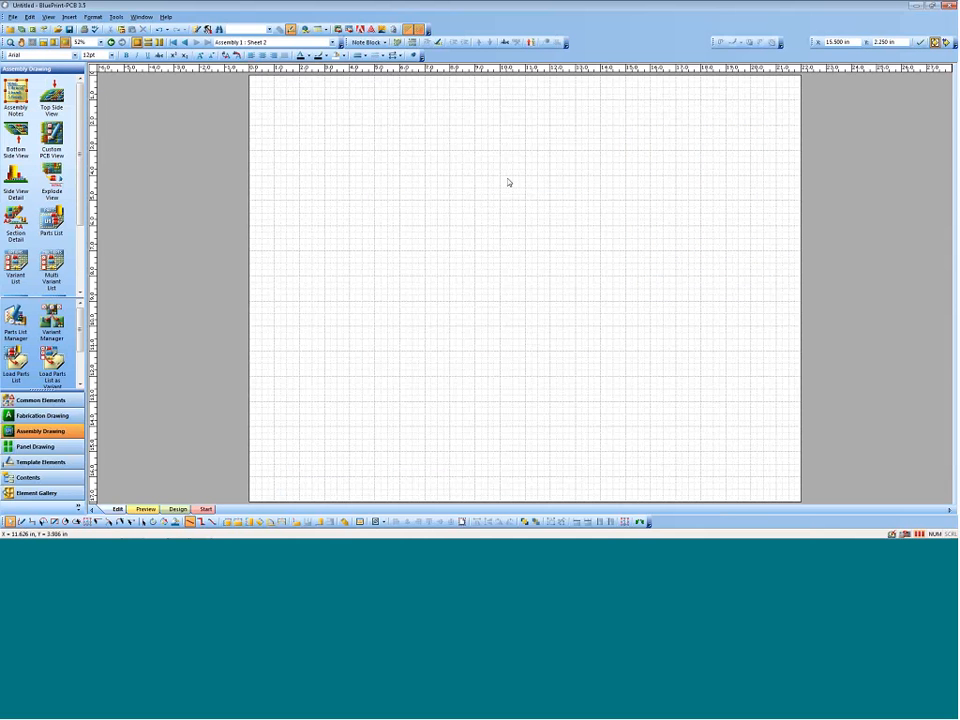
Step: Change Sheet 2 of the assembly drawing to ANSI A size (11 in x 8.5 in) in portrait orientation
right_click(493, 199)
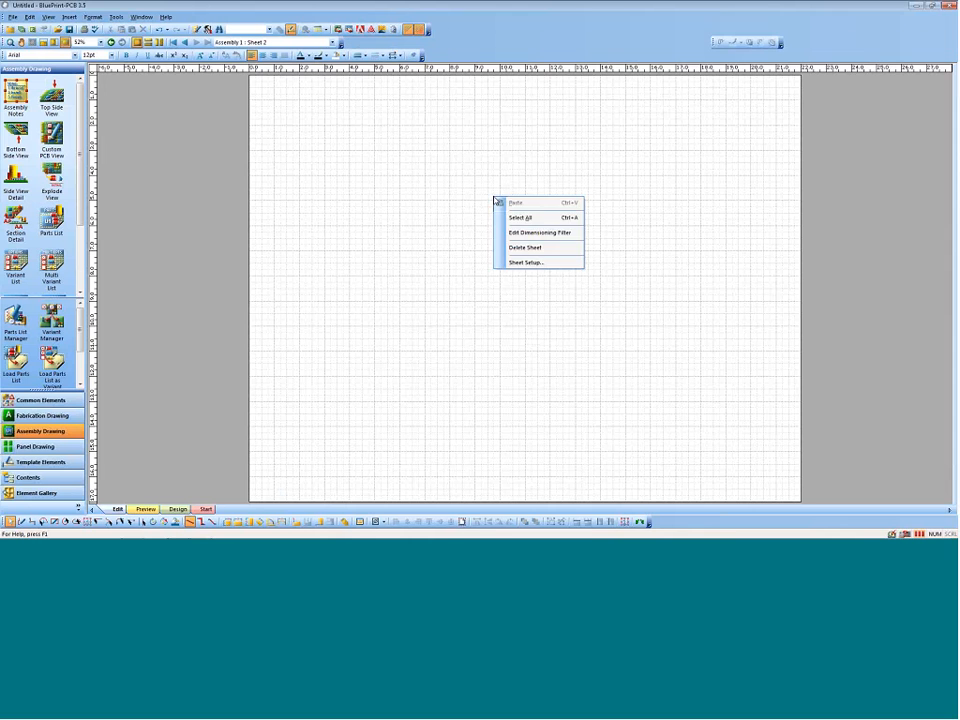
left_click(521, 263)
left_click(432, 273)
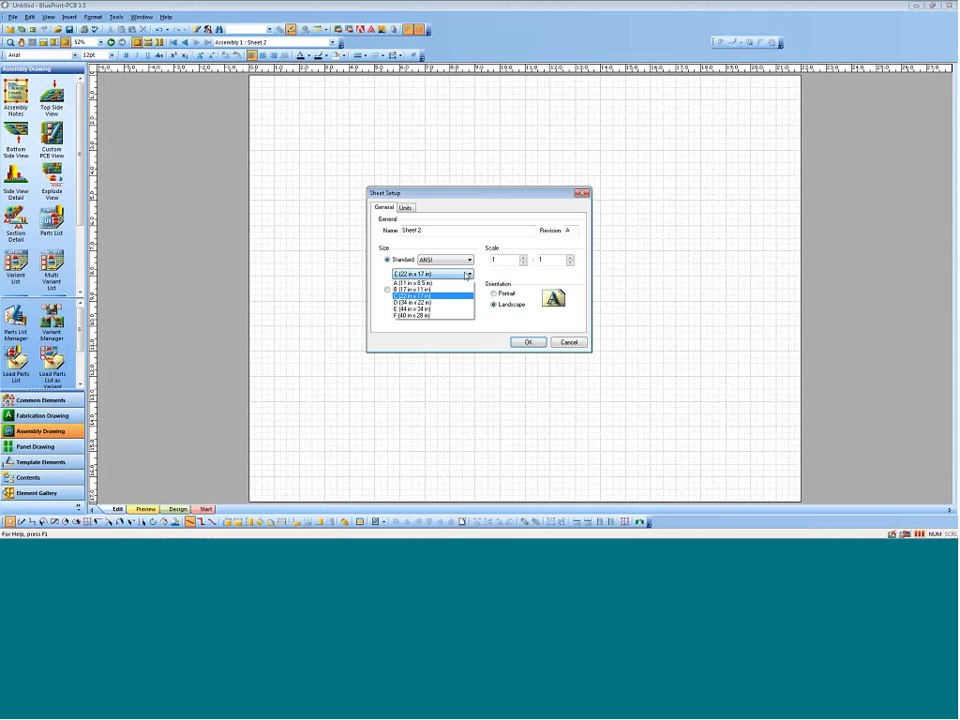
left_click(425, 283)
left_click(495, 293)
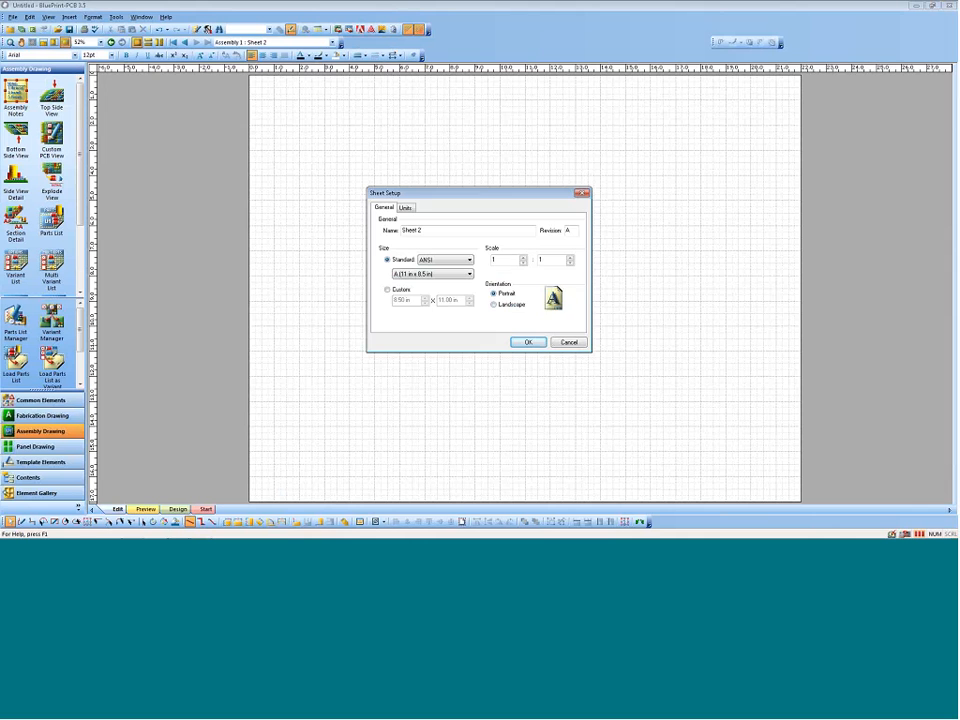
left_click(527, 342)
left_click(523, 303)
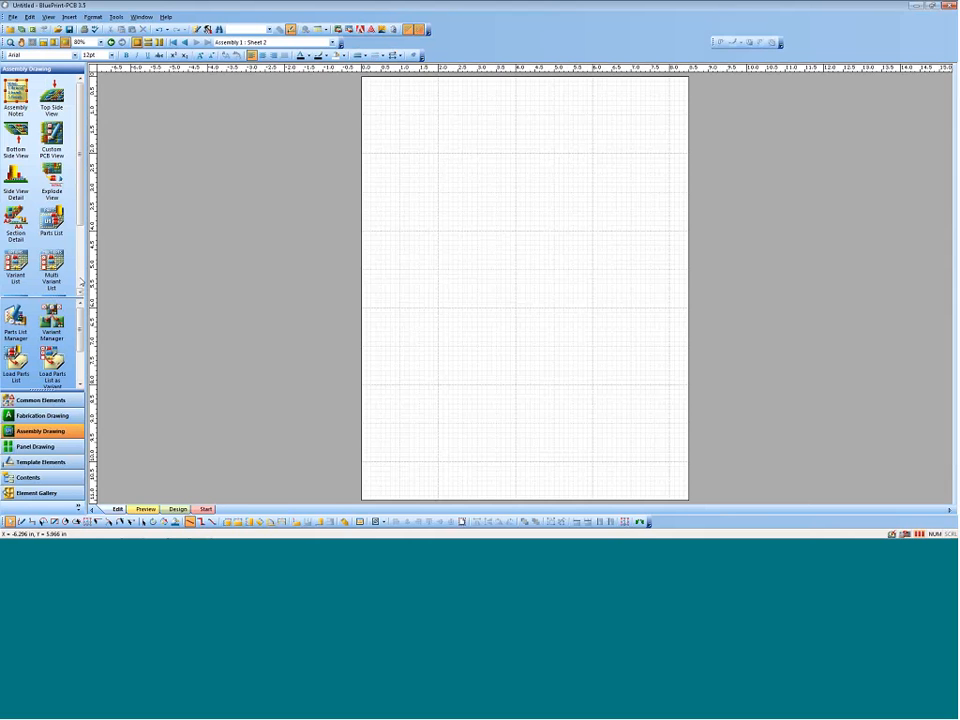
Step: Place a parts list across the top of Sheet 2 and display all drawing sheets in a side-by-side layout
left_click_drag(46, 213, 457, 82)
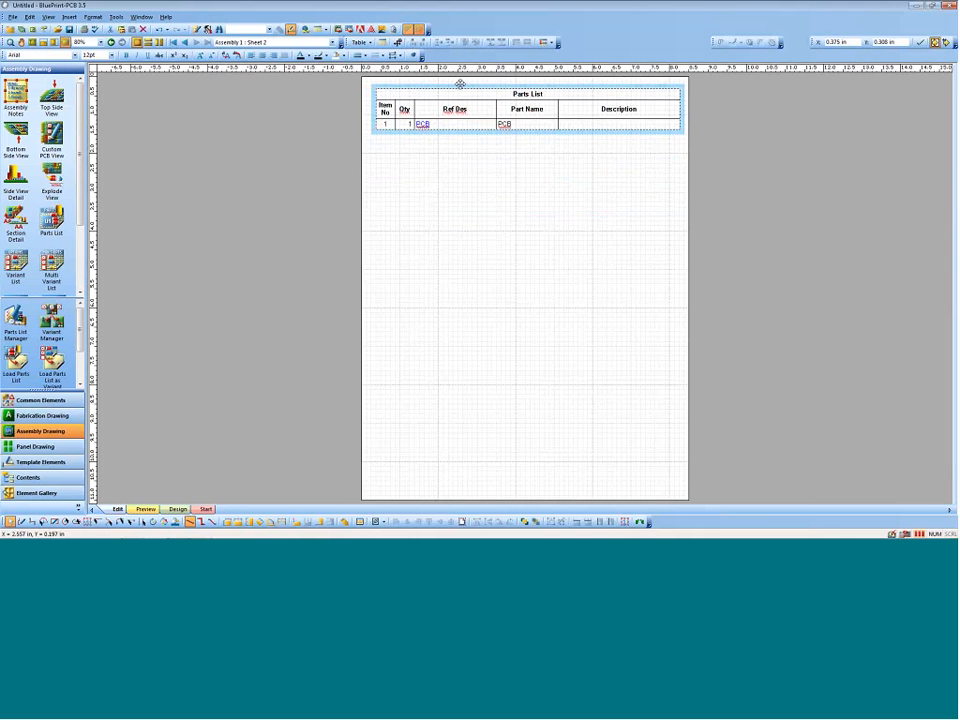
left_click(313, 270)
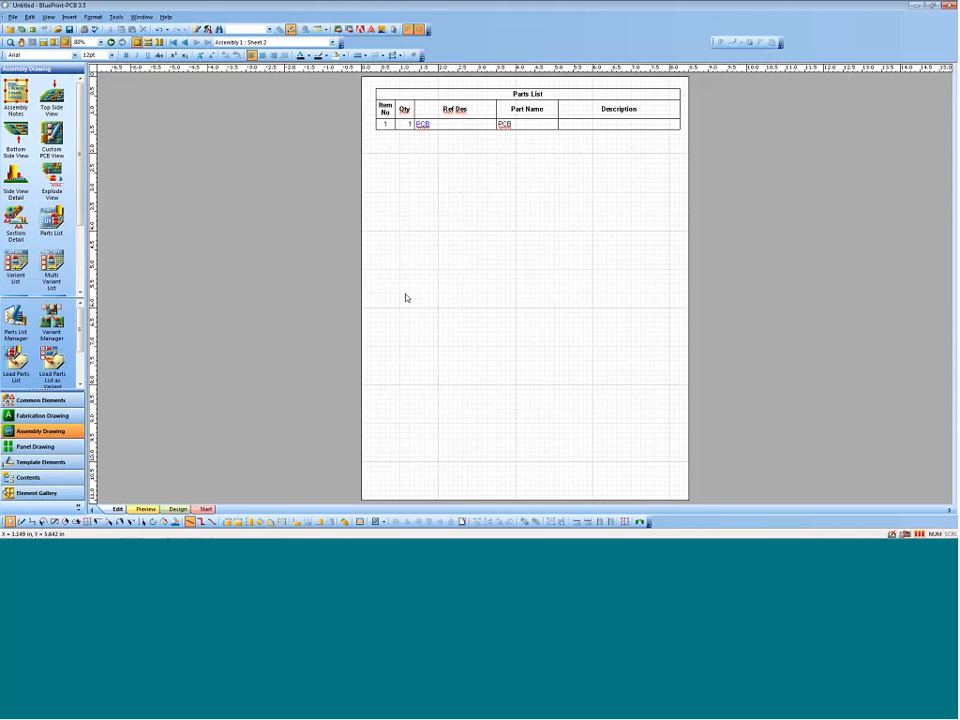
left_click(159, 43)
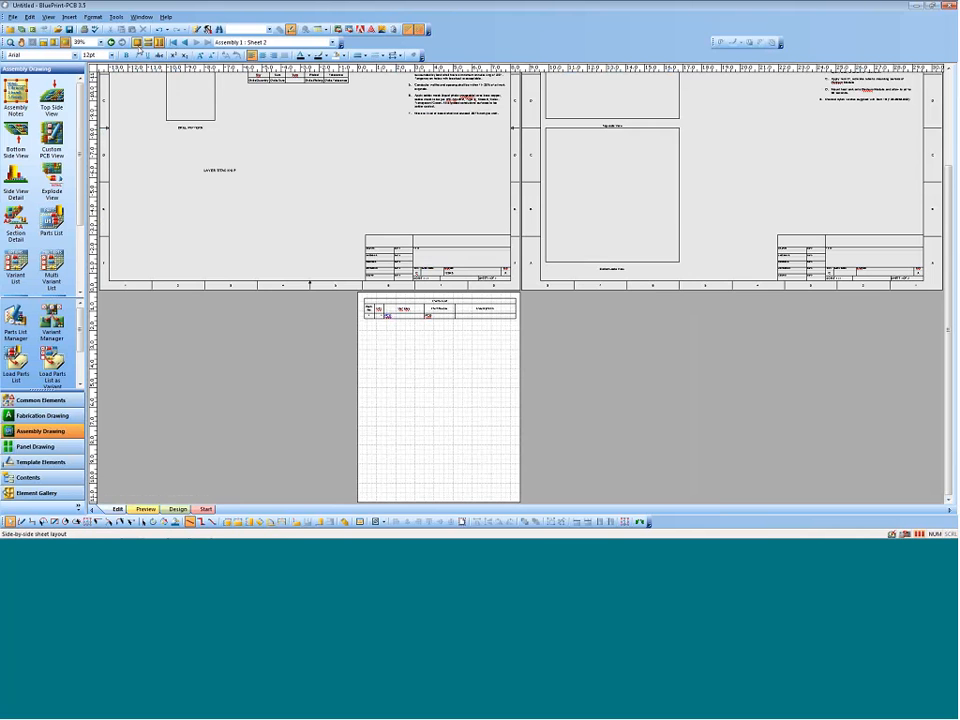
scroll(463, 313, "up", 3)
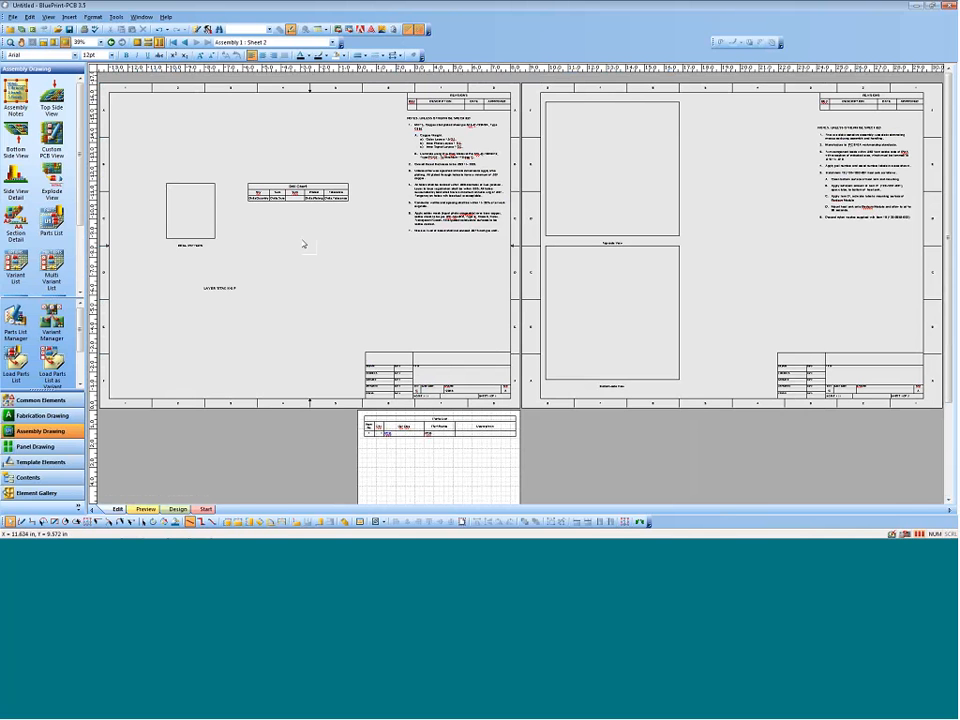
Step: Open the recent file rays templates.bpd and look through its fabrication and assembly sheets
left_click(13, 17)
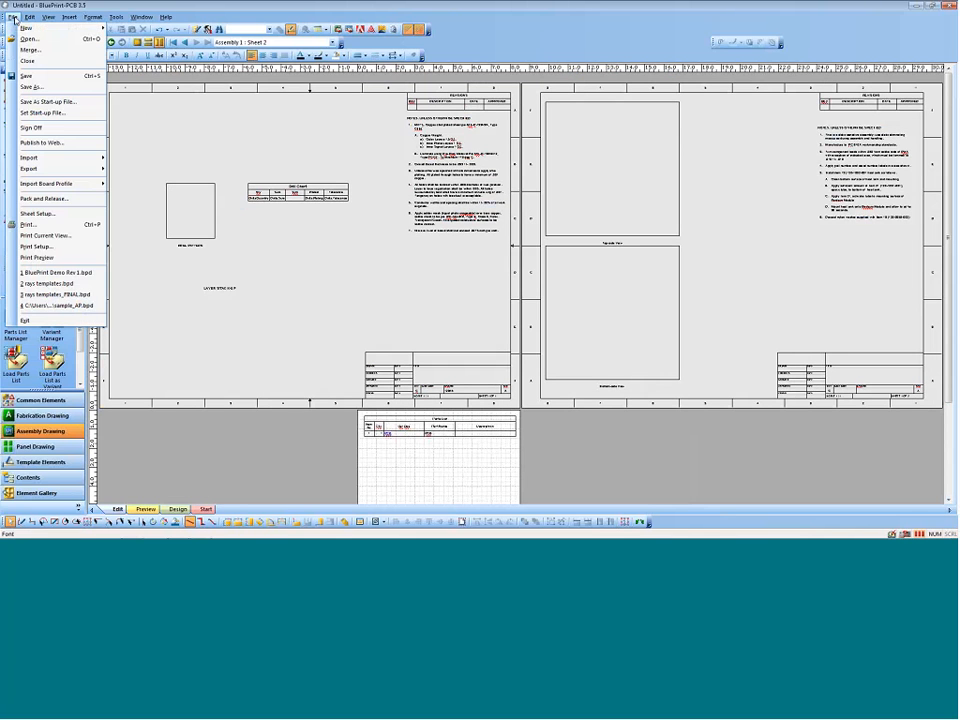
left_click(76, 284)
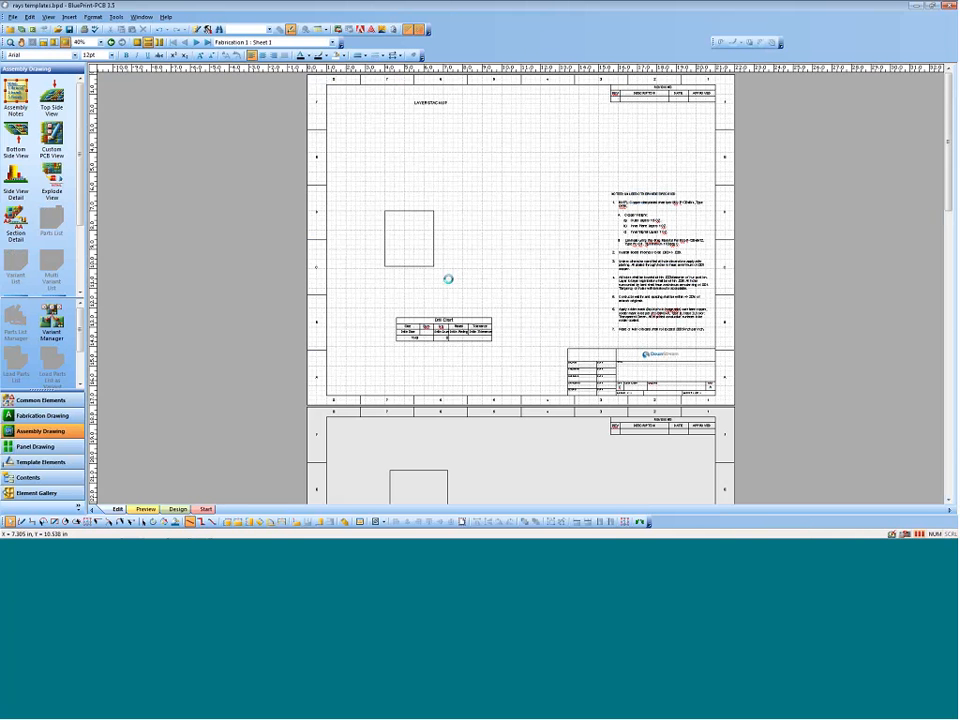
scroll(470, 260, "down", 5)
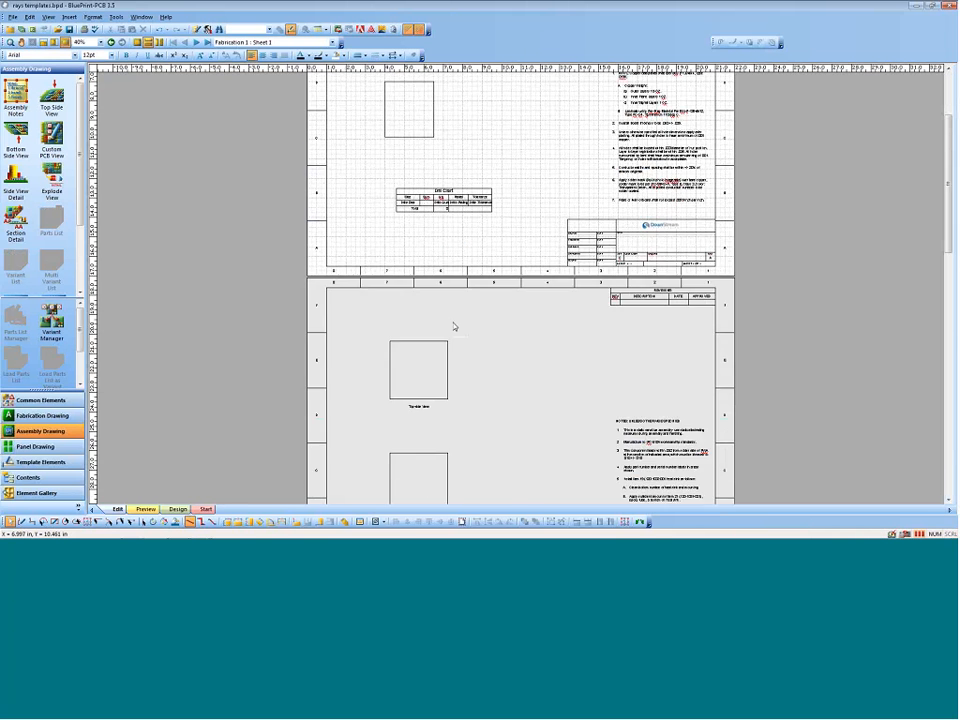
scroll(484, 260, "down", 10)
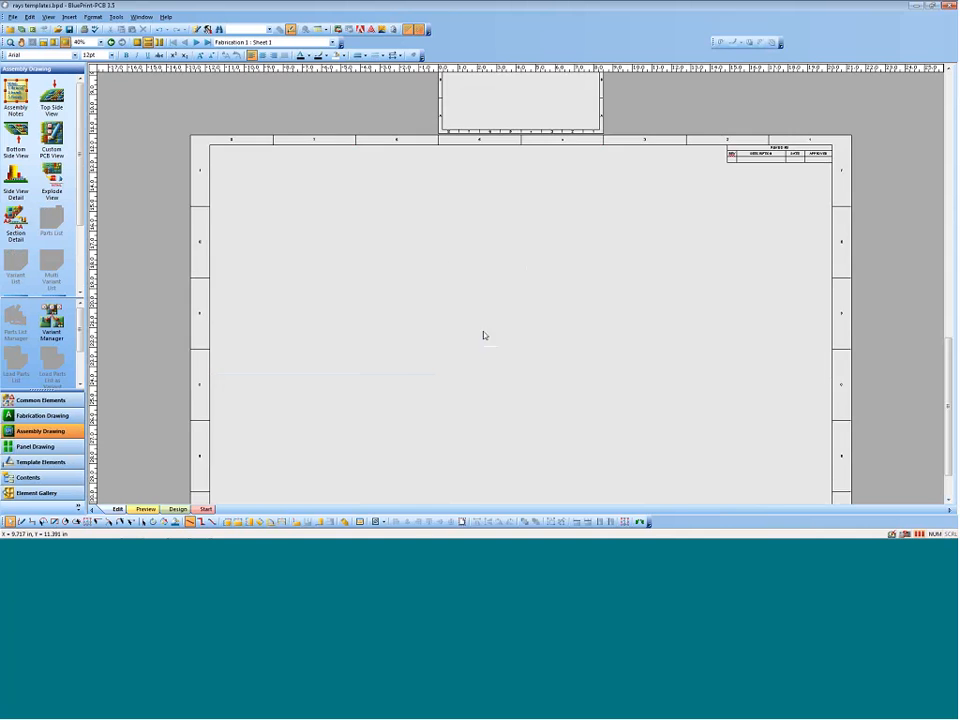
scroll(484, 298, "up", 10)
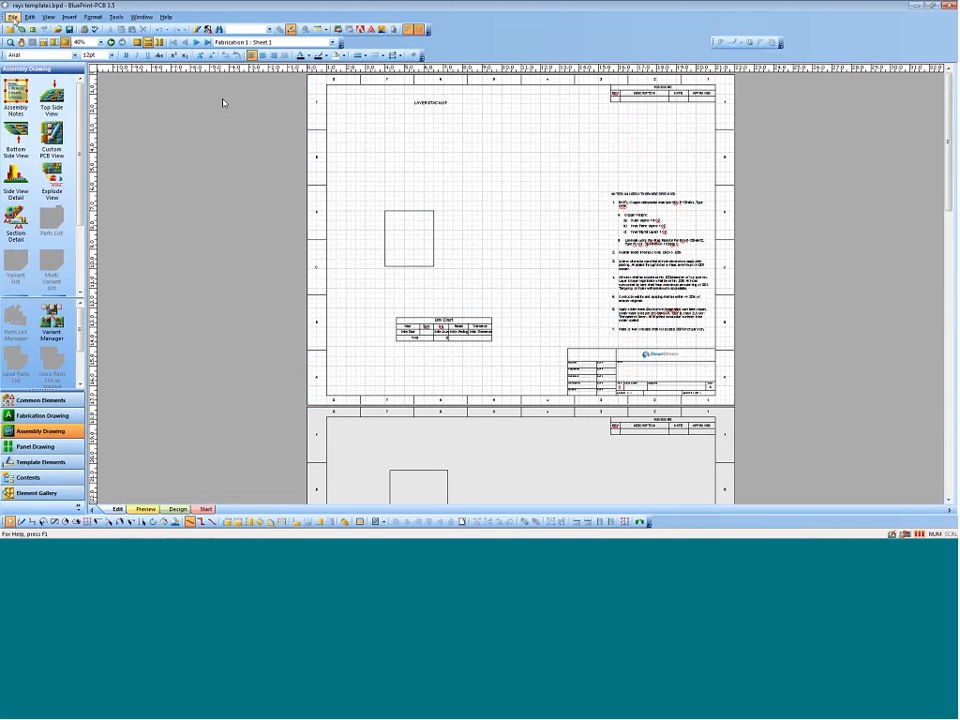
Step: Import the PADS ASCII file BluePrint Demo Rev 1.asc and auto-update all listed template-based drawing elements
left_click(13, 17)
mouse_move(80, 163)
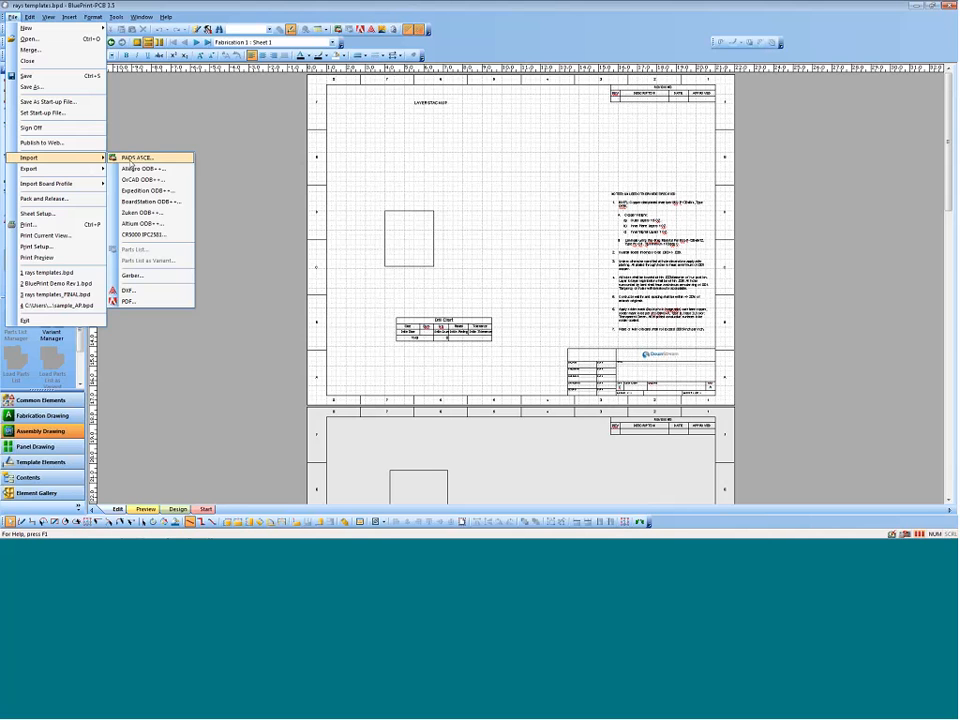
left_click(116, 159)
left_click(437, 223)
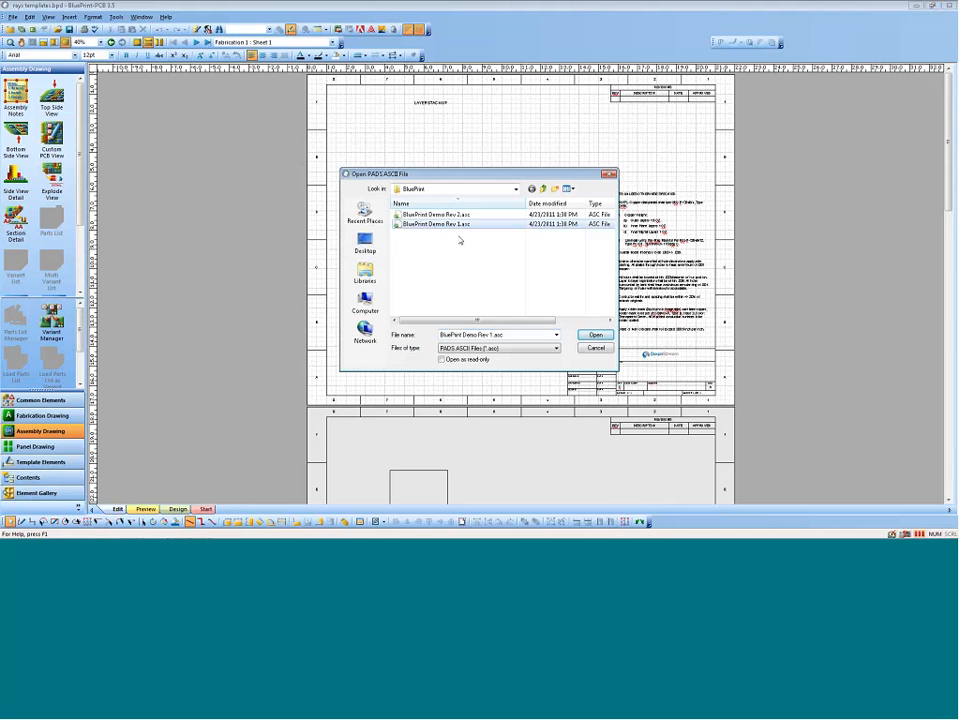
left_click(595, 334)
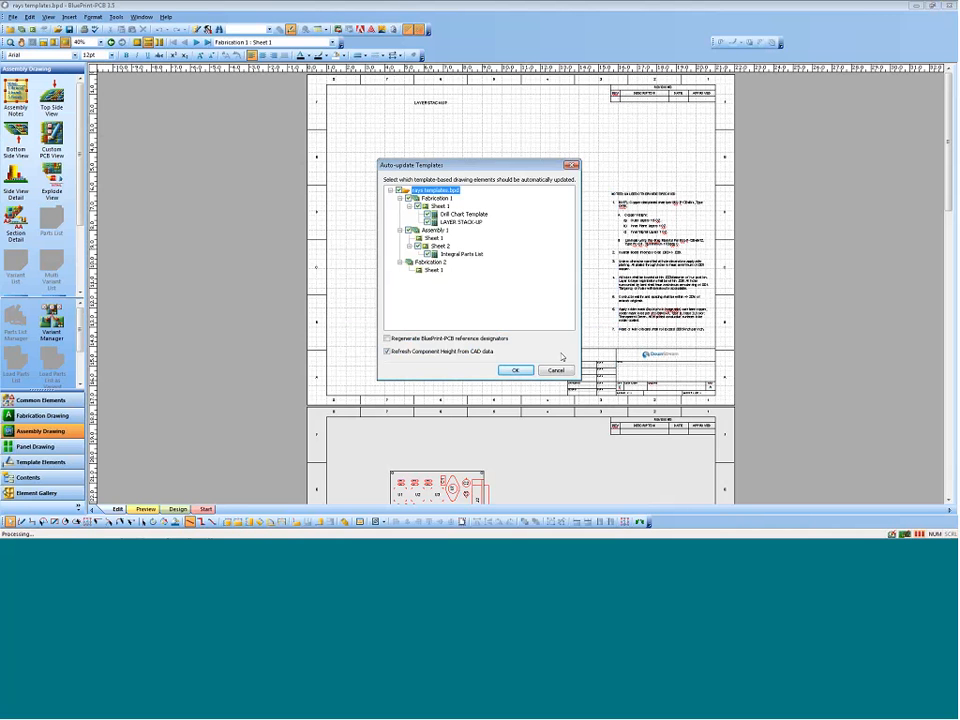
left_click(516, 371)
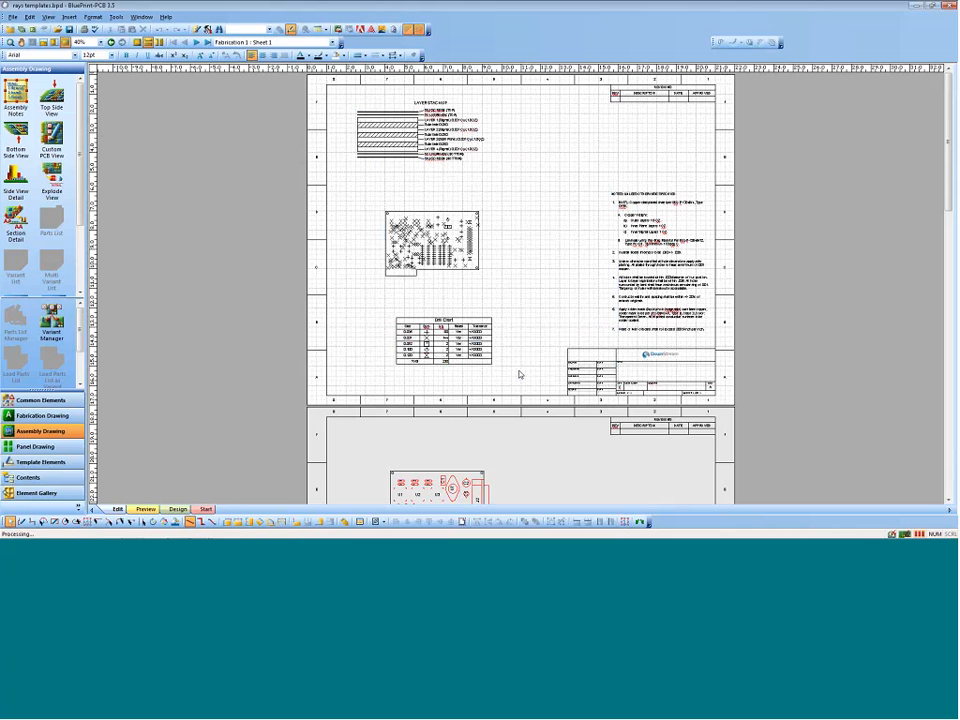
Step: Show only the fabrication sheet and switch its layer stack-up detail to template editing
left_click(138, 43)
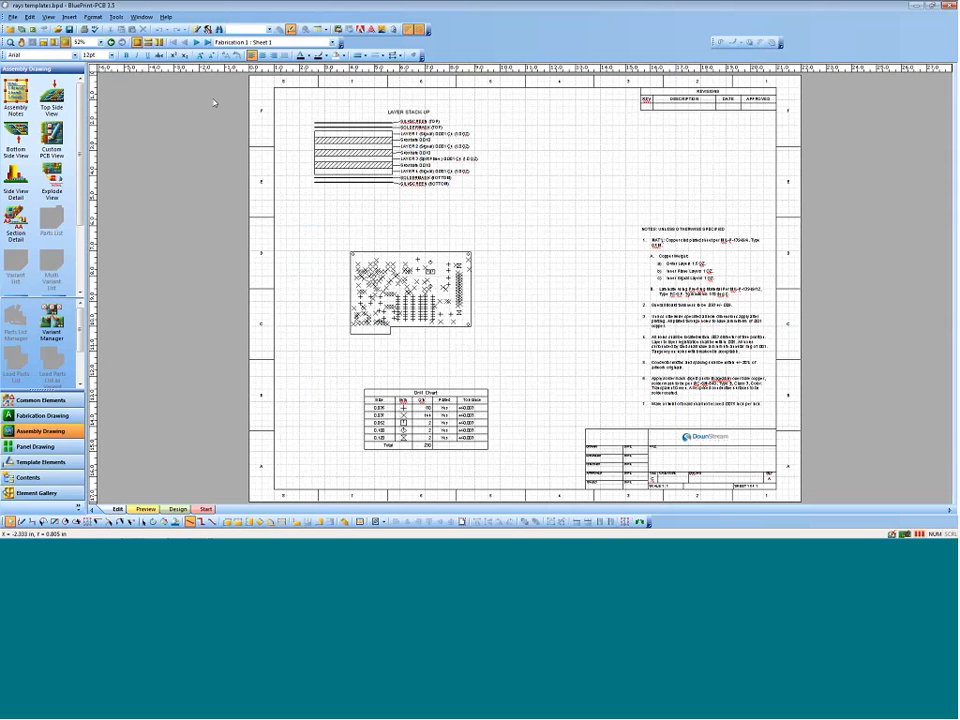
left_click(372, 158)
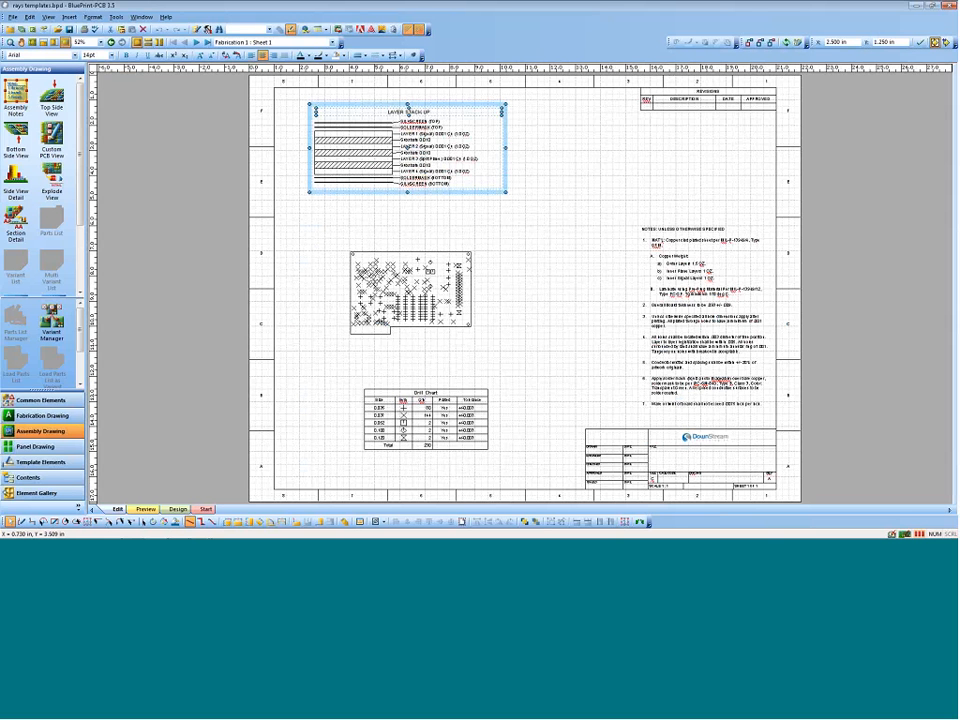
left_click(66, 43)
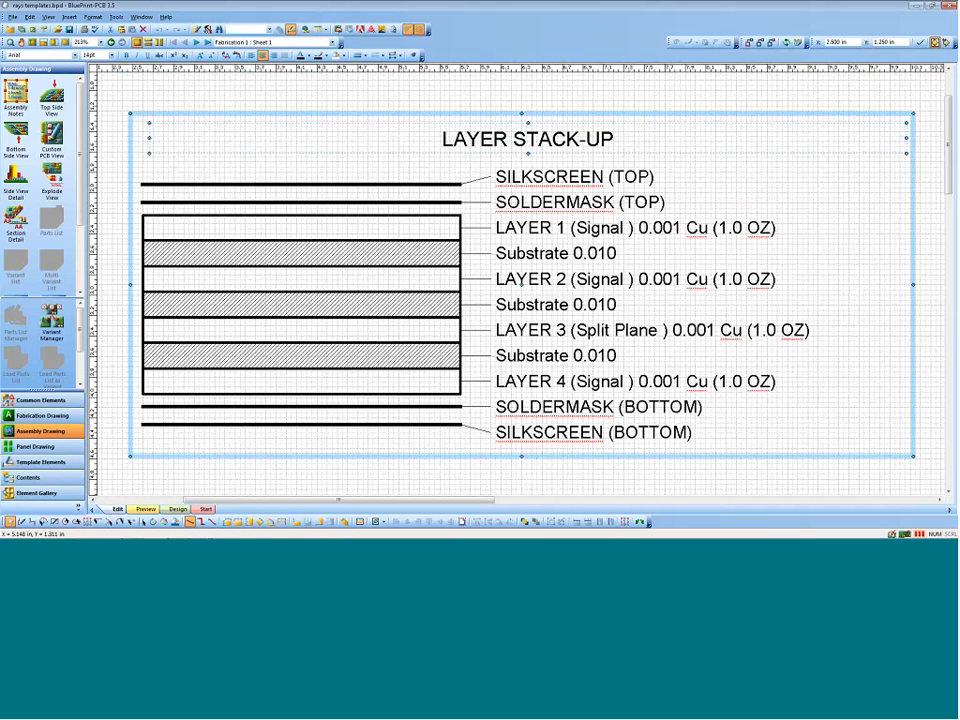
right_click(401, 113)
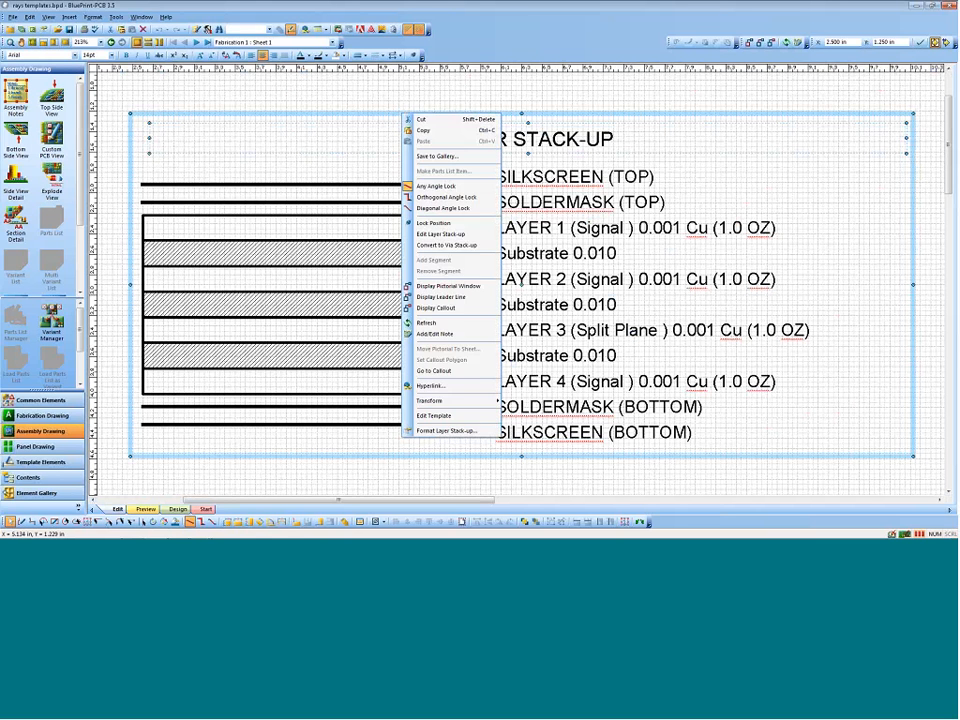
left_click(434, 415)
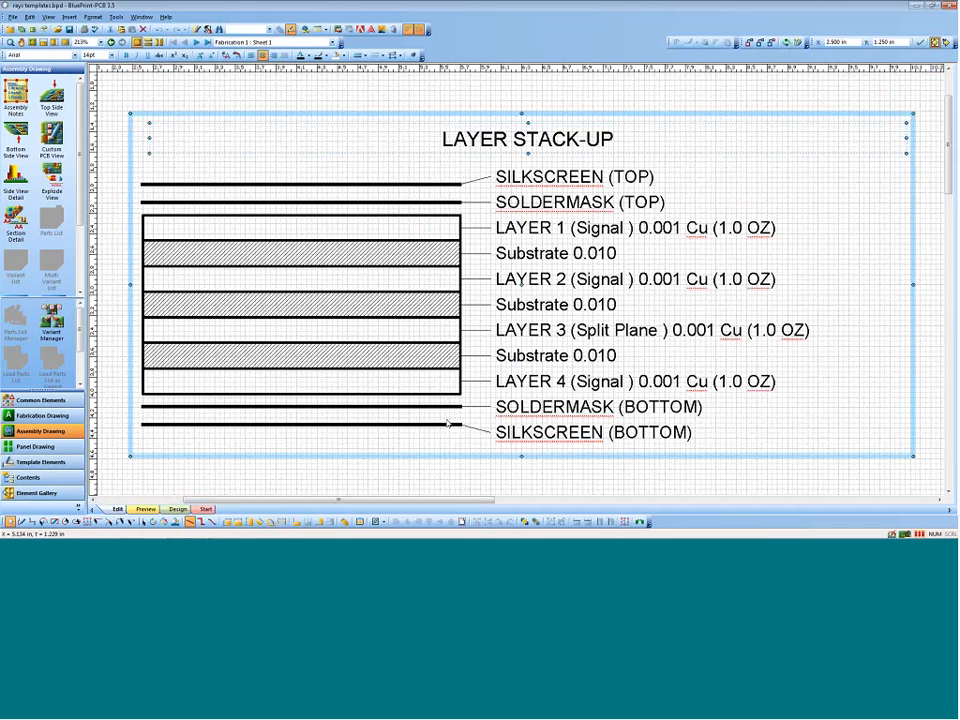
Step: Open the data field settings of the copper layer description text box in the layer stack-up template
left_click(553, 223)
right_click(553, 223)
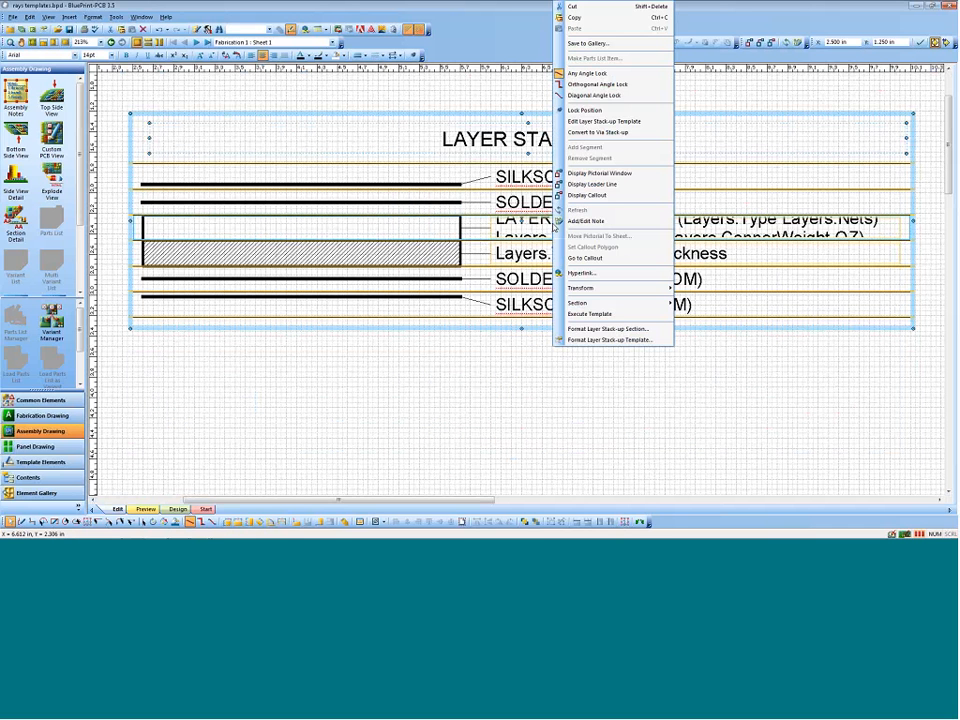
left_click(604, 121)
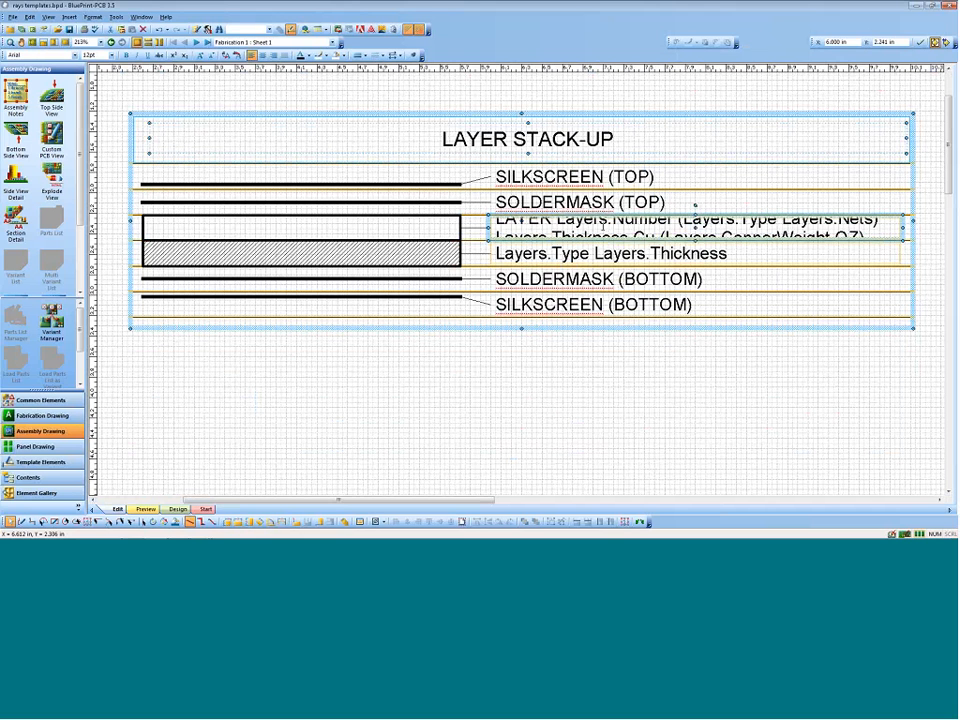
right_click(604, 231)
left_click(643, 451)
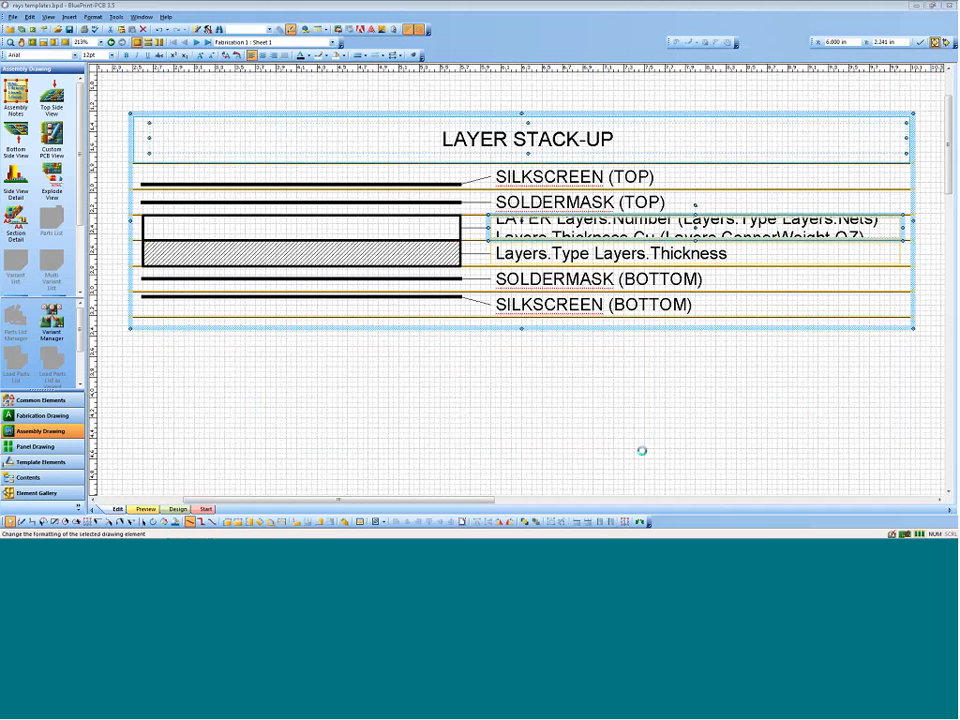
left_click(534, 174)
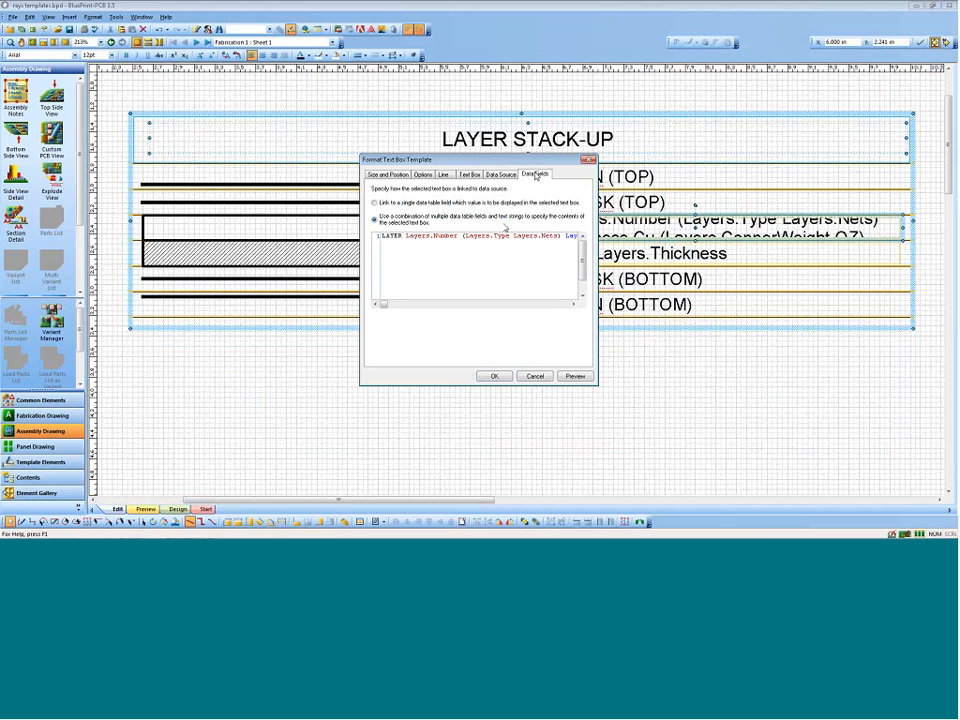
Step: Remove Layers.Thickness Cu from the copper layer description text and execute the layer stack-up template
left_click(507, 238)
key("ctrl+a")
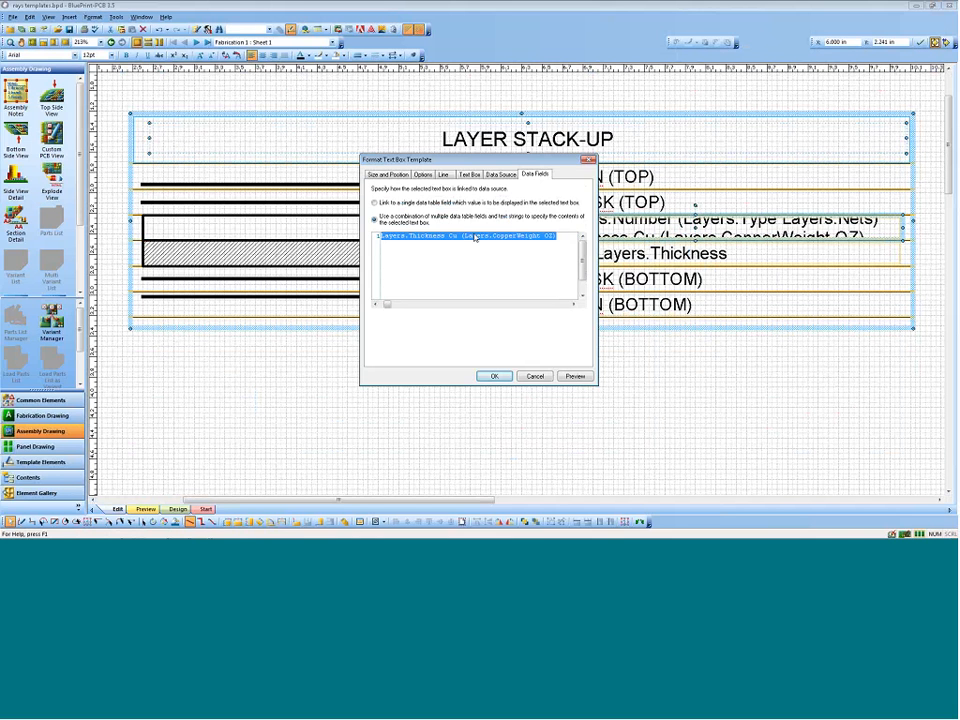
left_click_drag(467, 237, 380, 236)
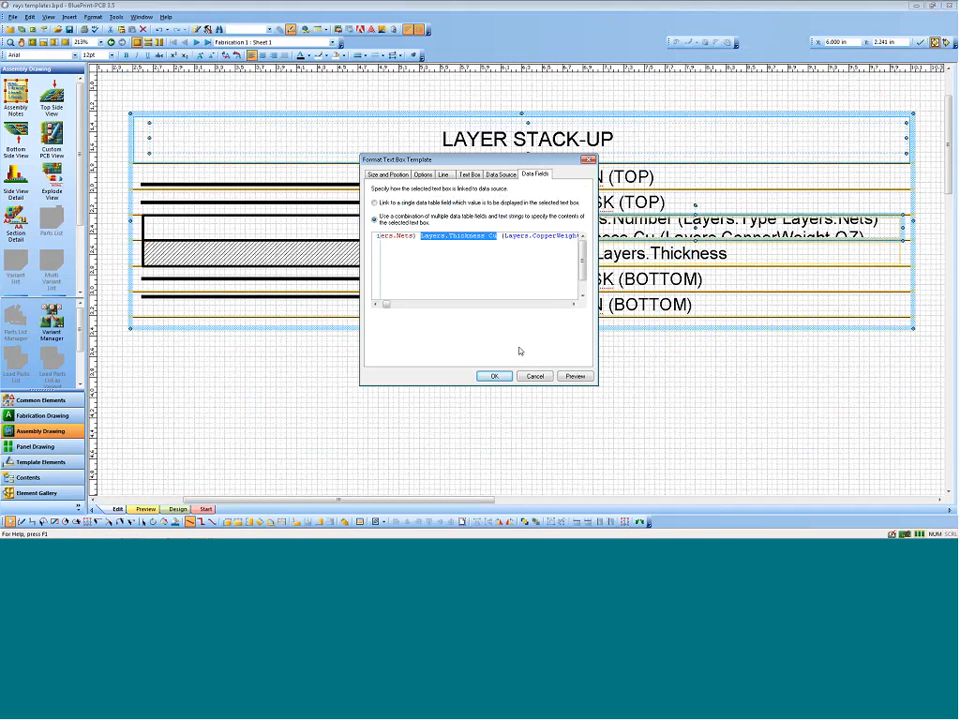
key("Delete")
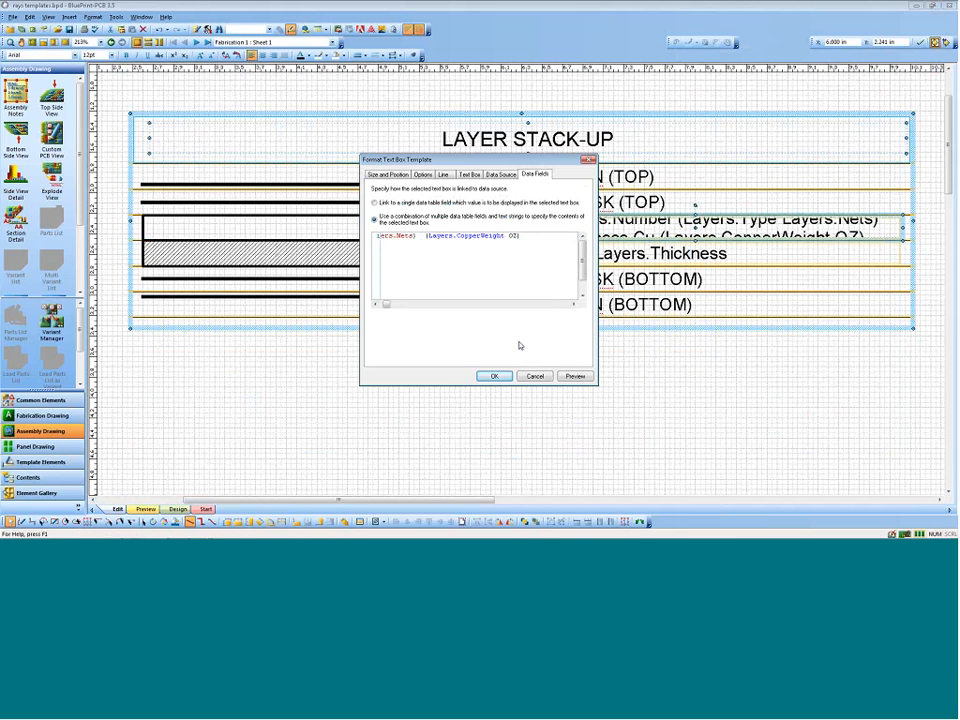
left_click(494, 377)
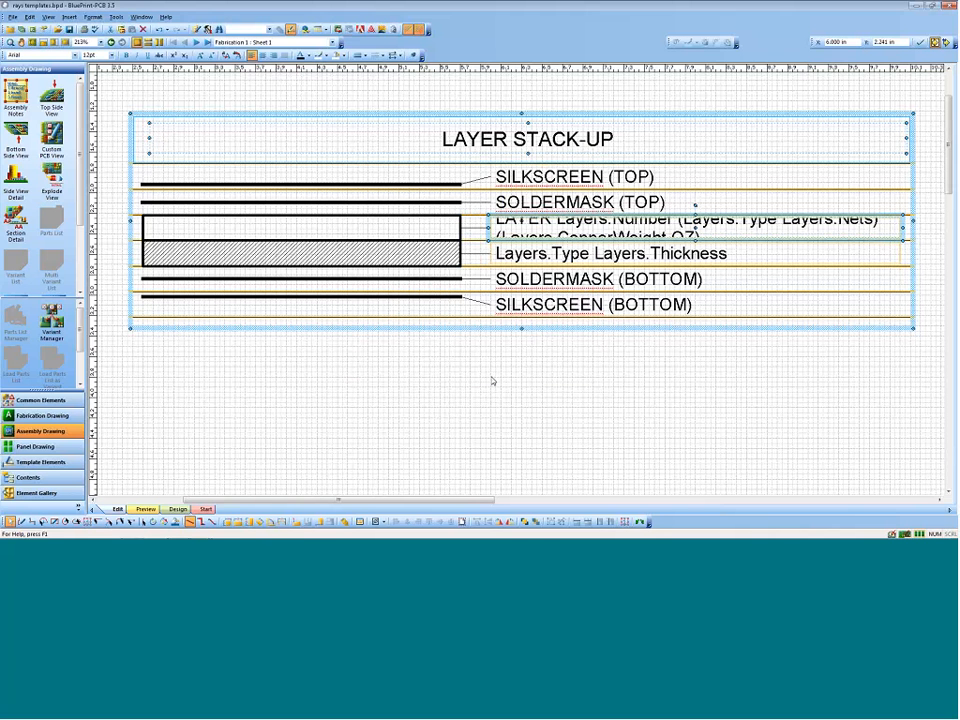
right_click(471, 116)
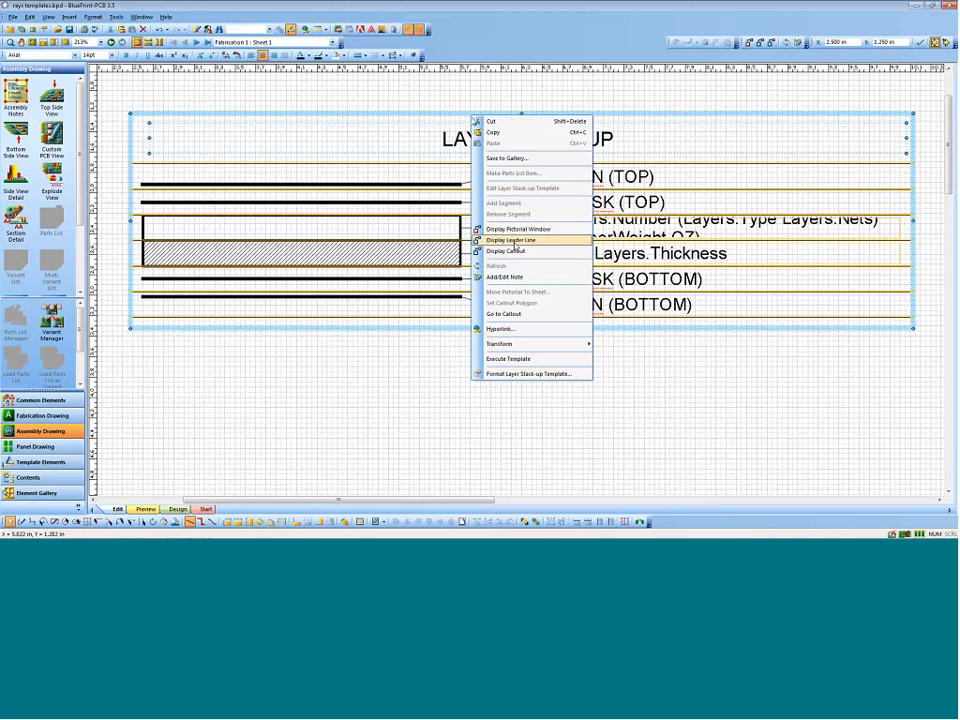
left_click(508, 358)
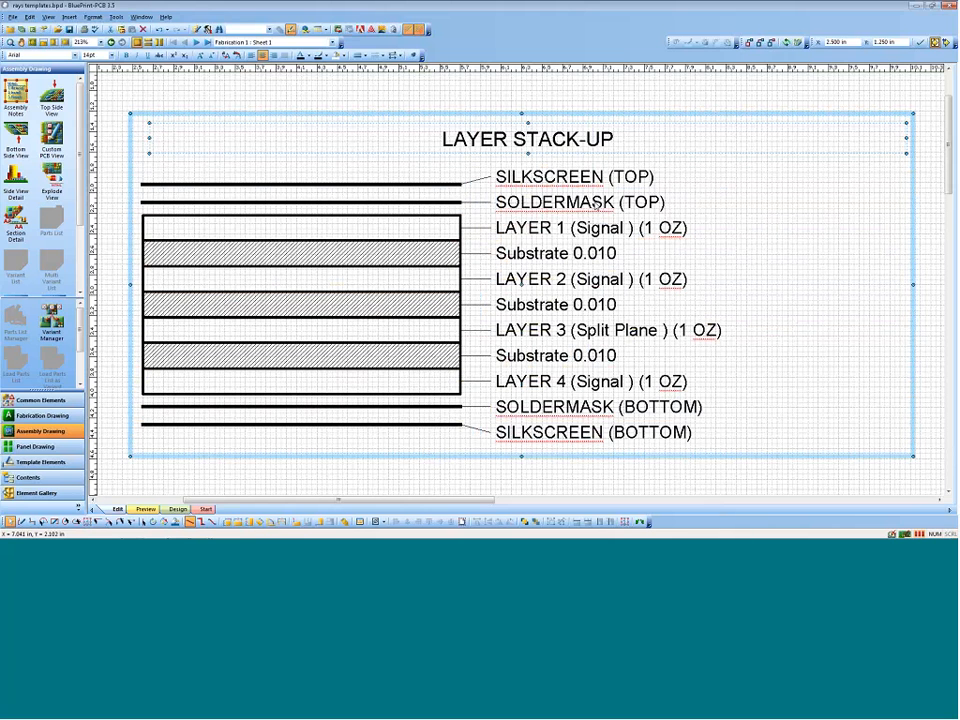
Step: Switch the drill chart below the board view on the fabrication sheet to template editing
scroll(596, 229, "down", 4)
scroll(527, 263, "down", 6)
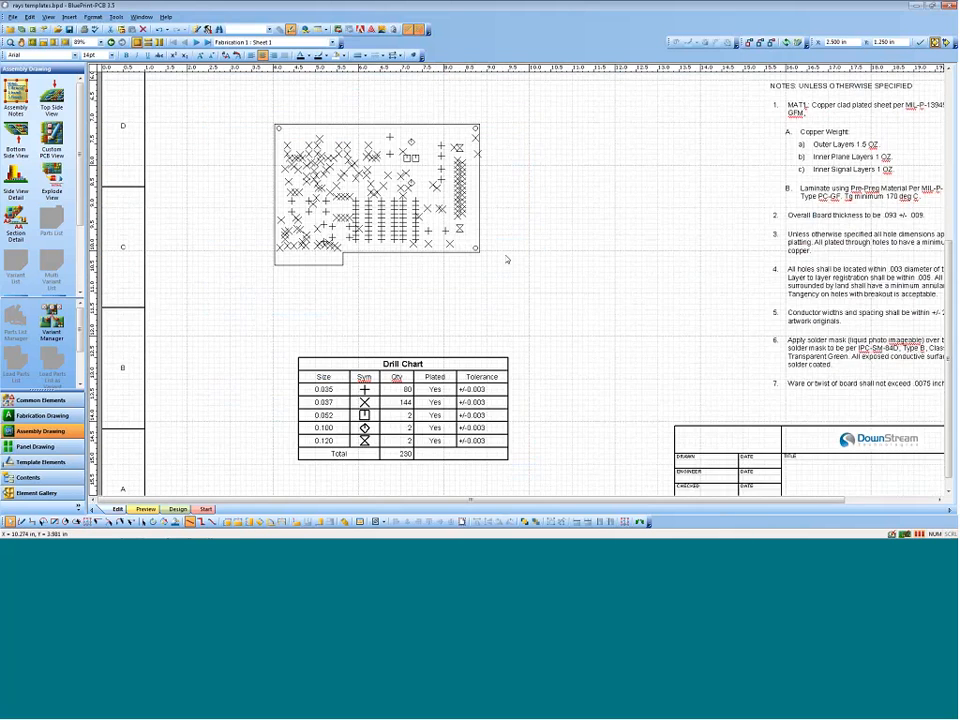
scroll(386, 298, "up", 1)
left_click(385, 297)
middle_click_drag(394, 345, 369, 272)
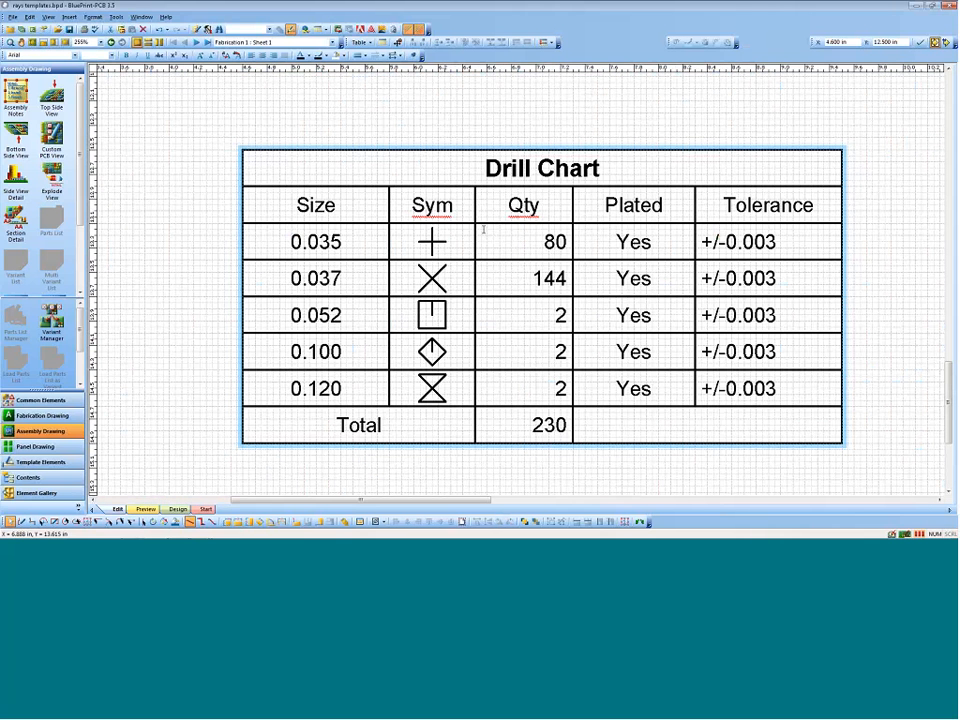
right_click(437, 148)
left_click(468, 325)
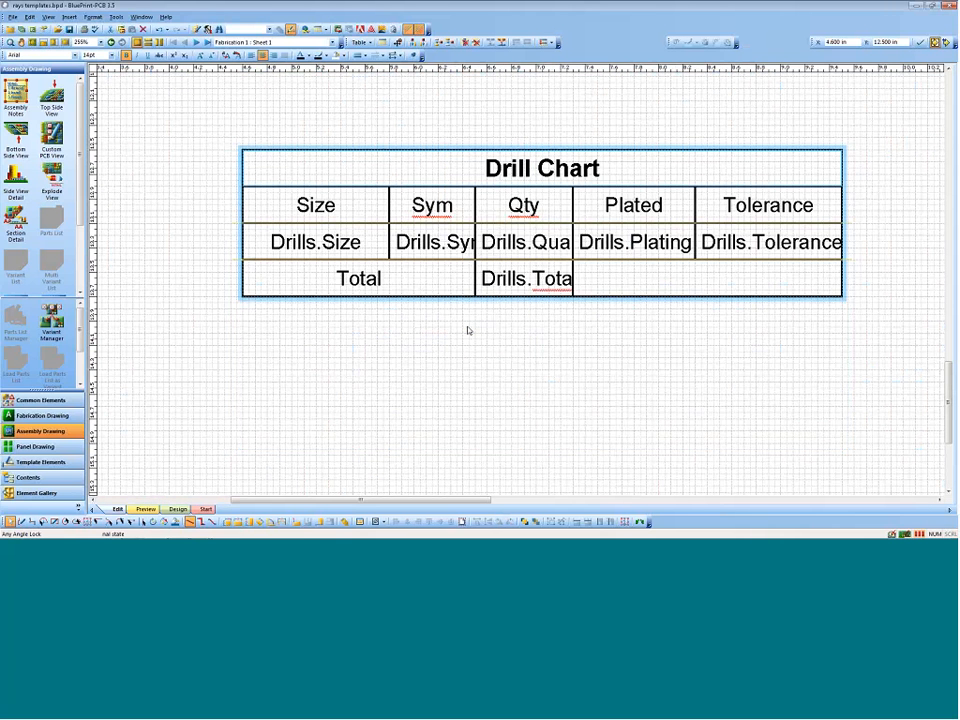
Step: Examine the data field settings and available drill fields for the tolerance cell in the drill chart template, leaving them as they are
double_click(770, 242)
right_click(747, 241)
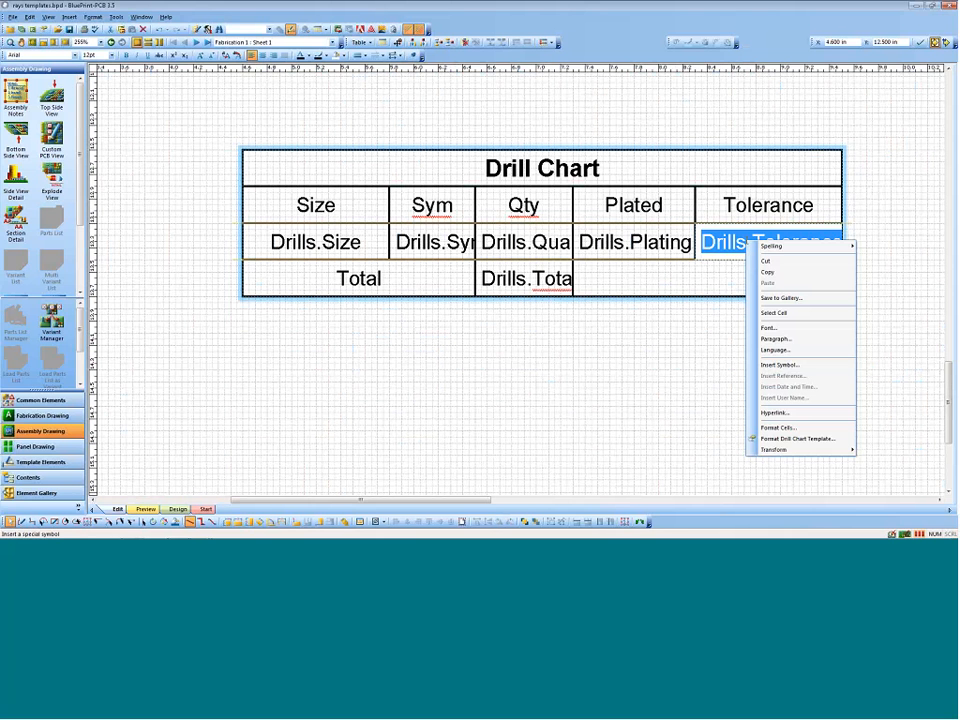
left_click(797, 428)
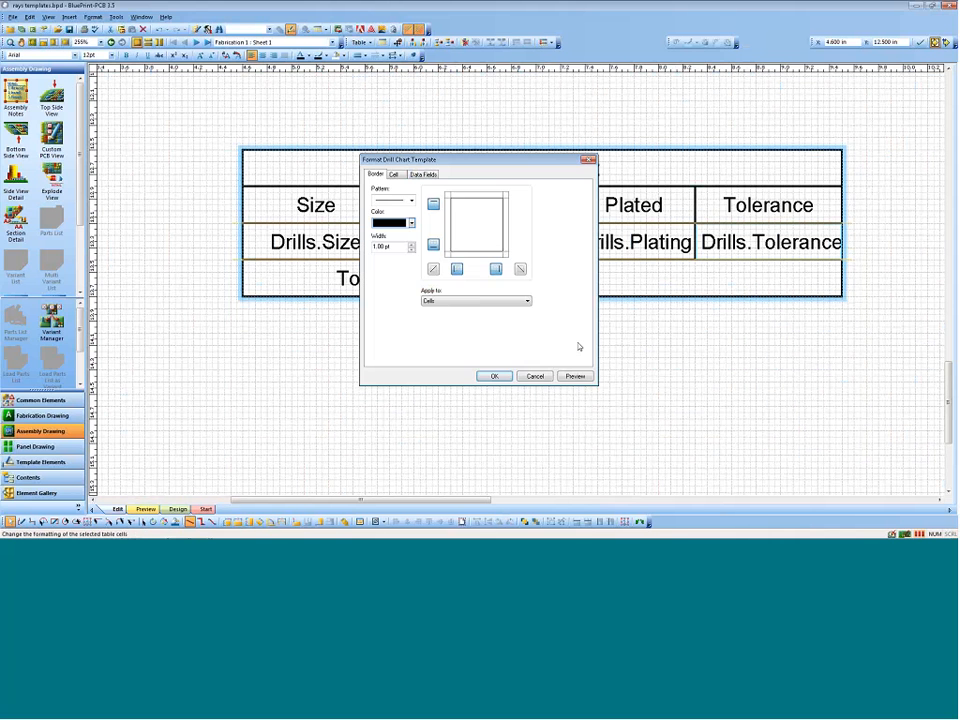
left_click(424, 175)
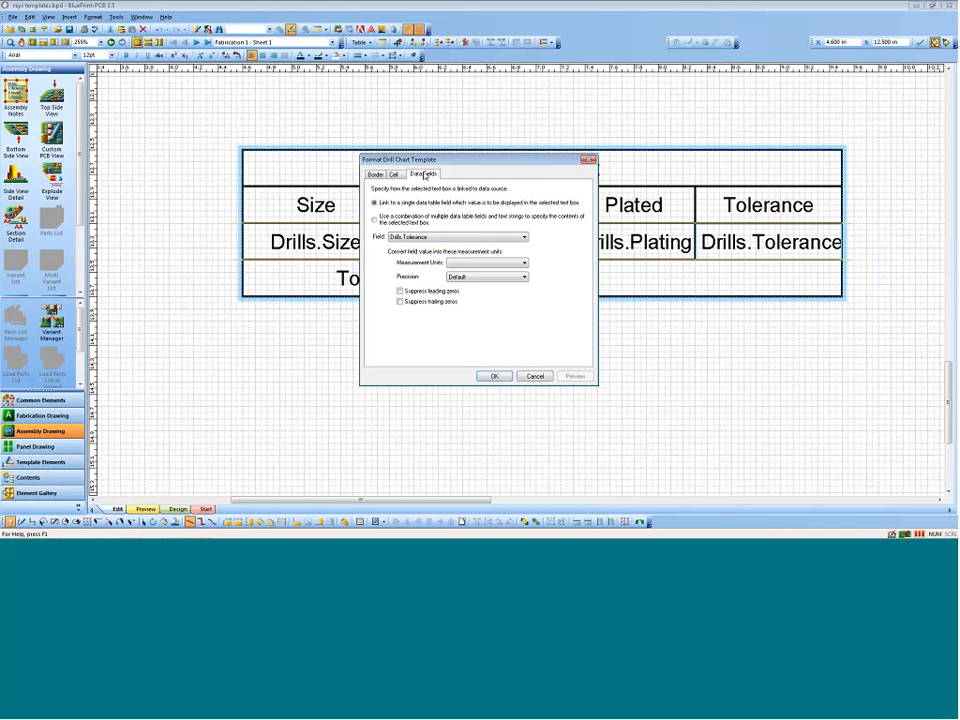
left_click(499, 237)
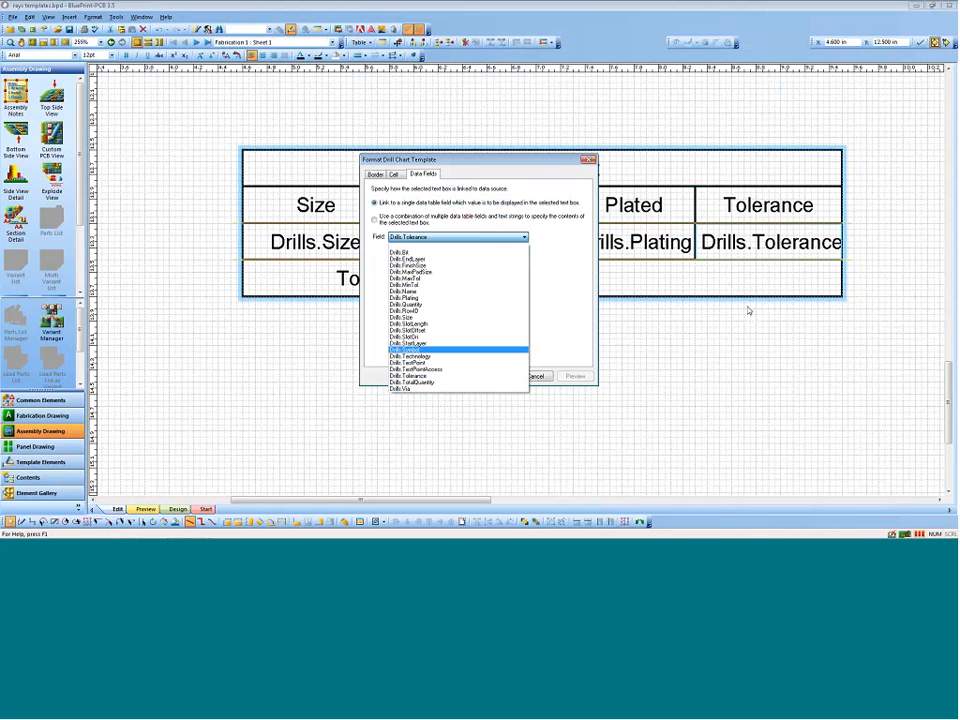
left_click(694, 337)
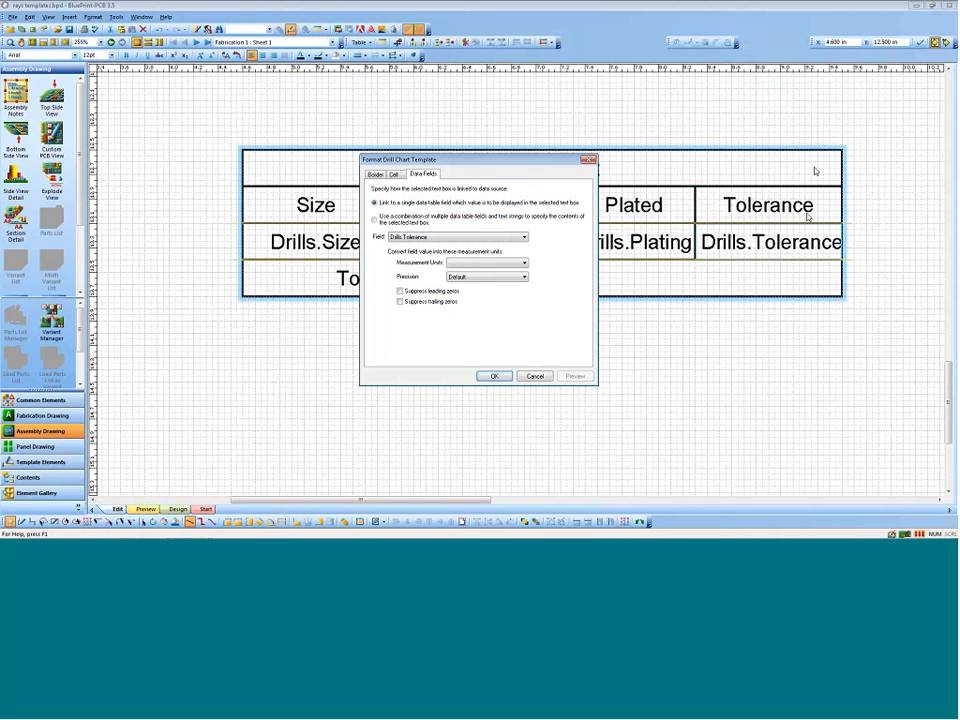
left_click(523, 380)
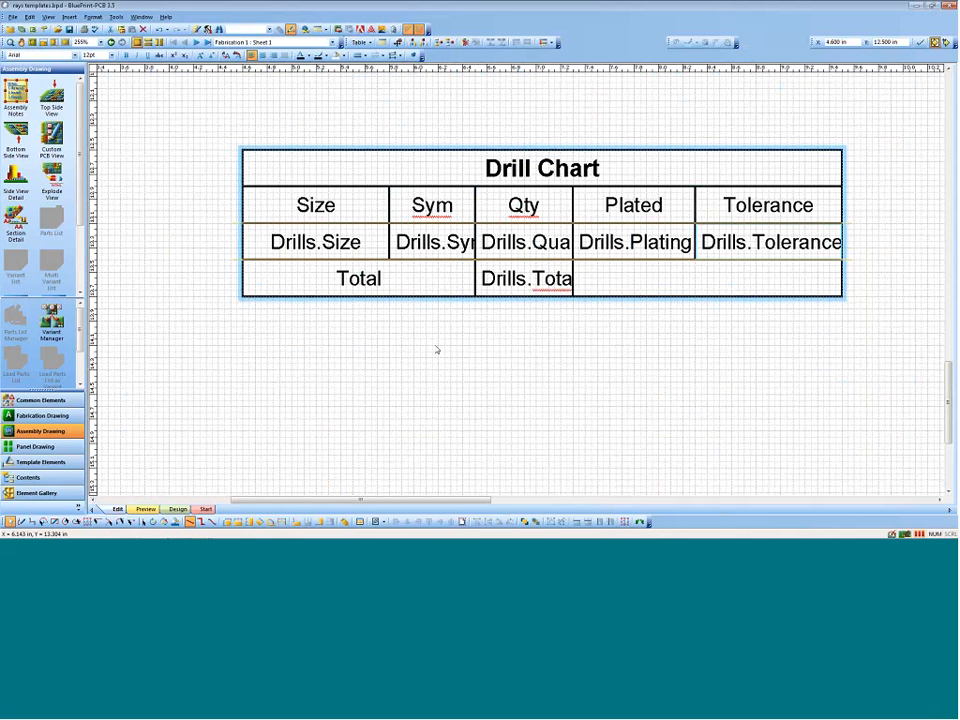
Step: Execute the drill chart template to fill the chart with the board's drill data
right_click(460, 146)
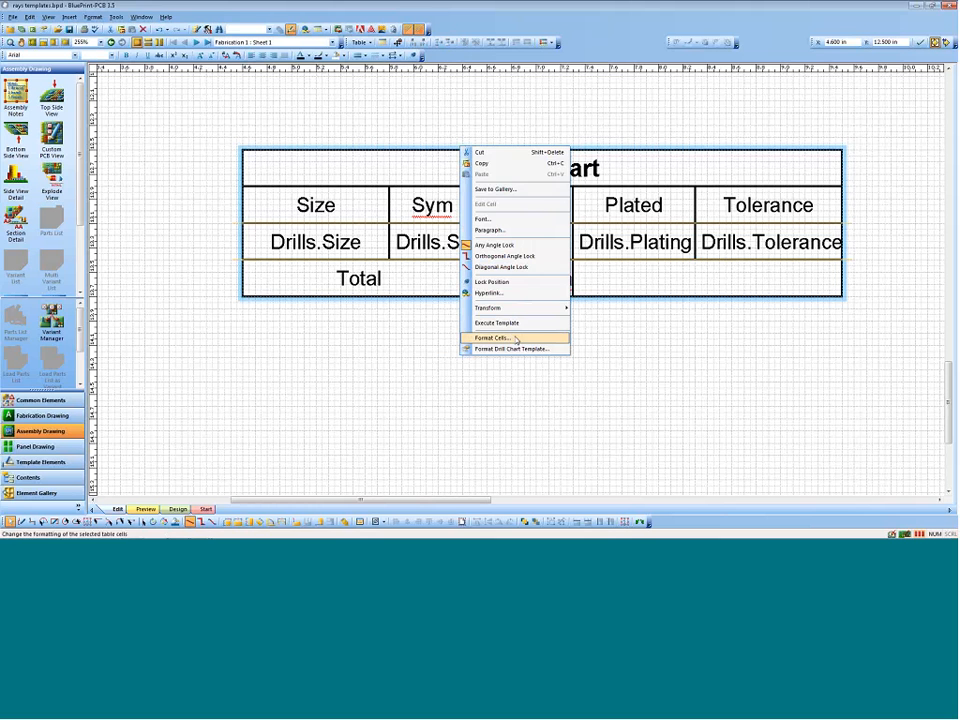
left_click(510, 324)
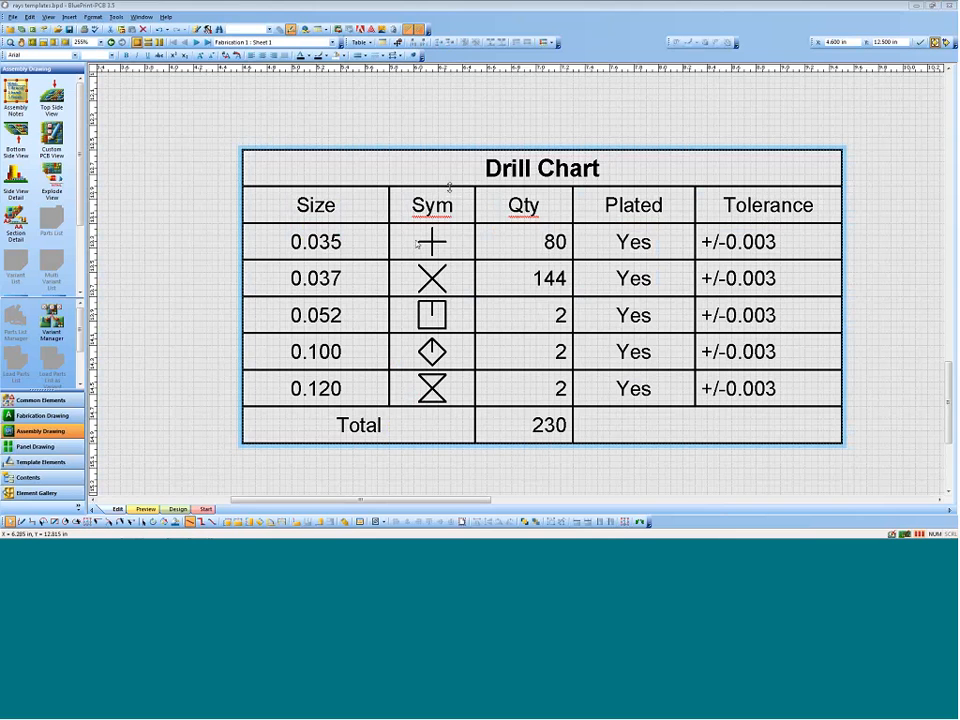
scroll(467, 174, "down", 3, "ctrl")
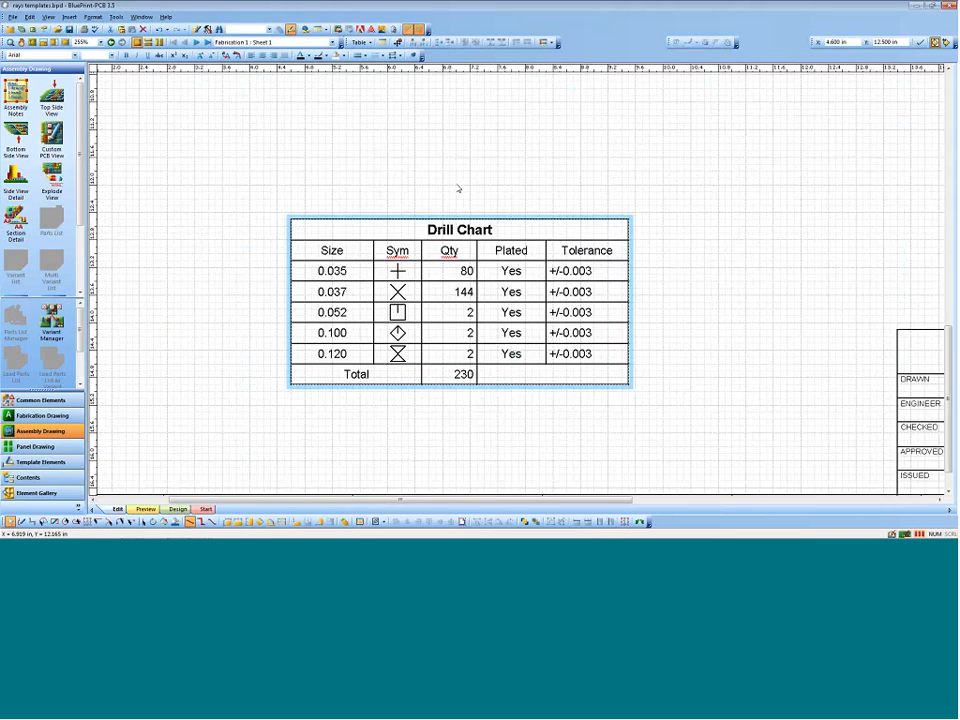
Step: Set the drill pattern symbol size to 0.100 in for the board view in the Fabrication Drawing Manager
scroll(445, 195, "up", 5)
scroll(350, 200, "up", 2)
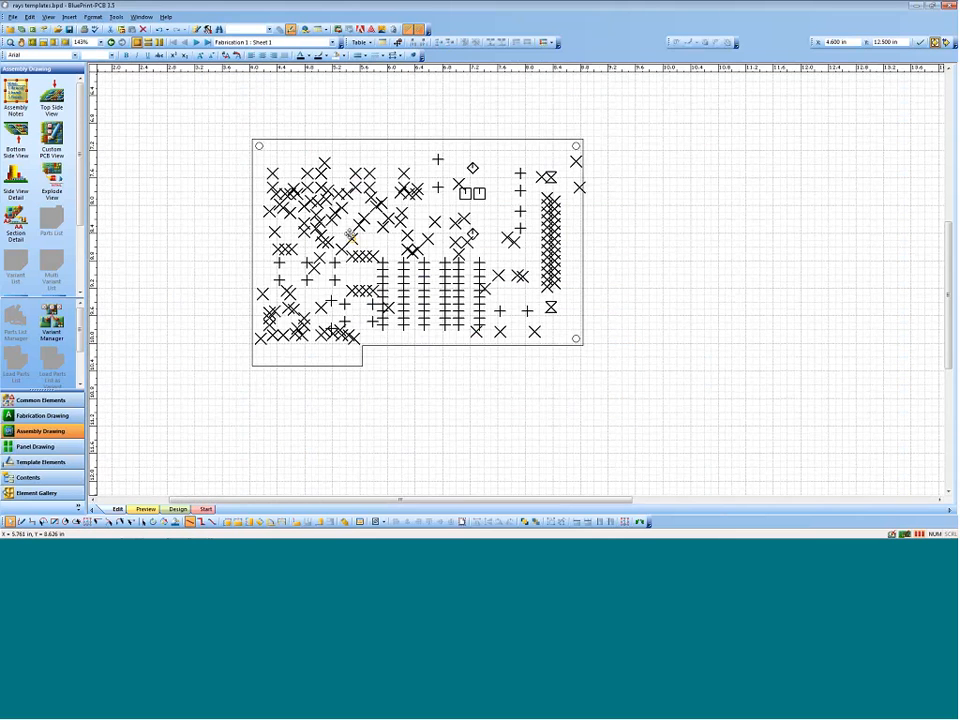
left_click(251, 211)
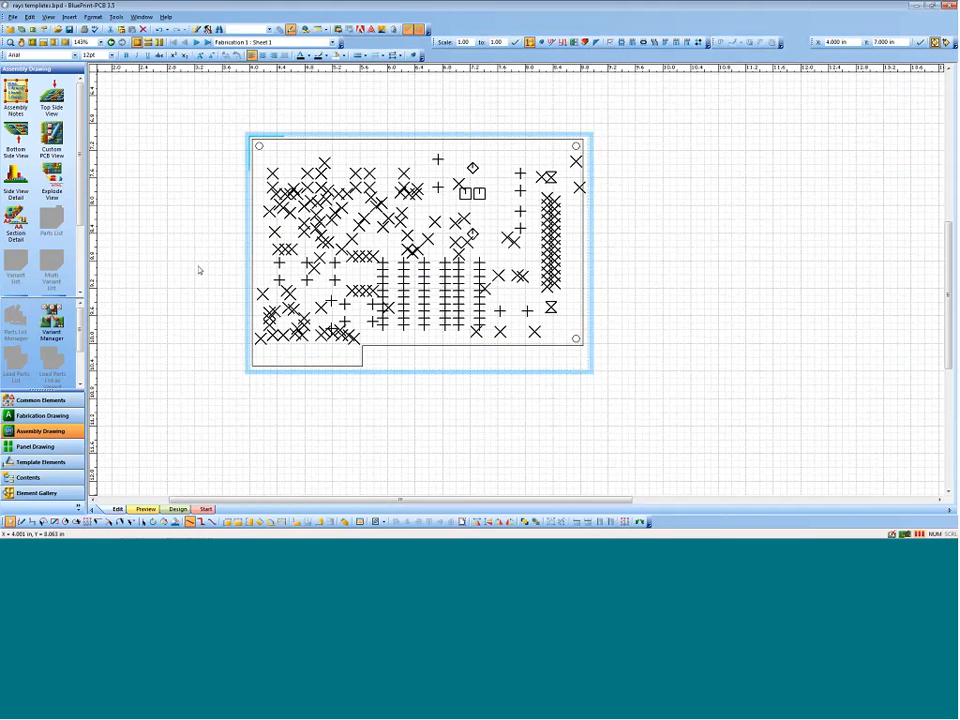
left_click(42, 415)
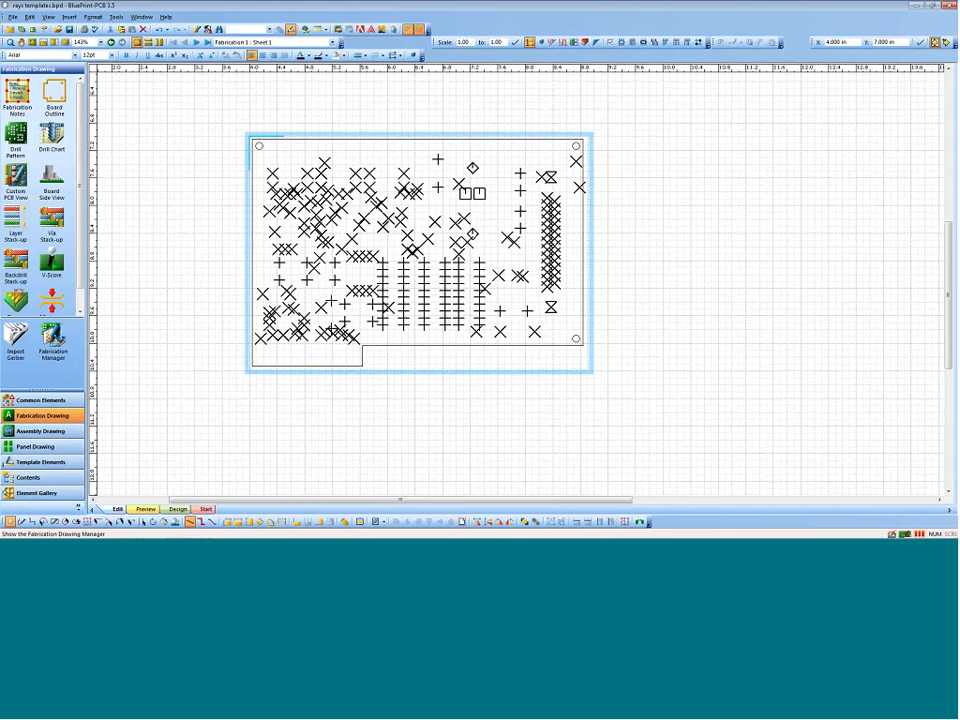
left_click(53, 337)
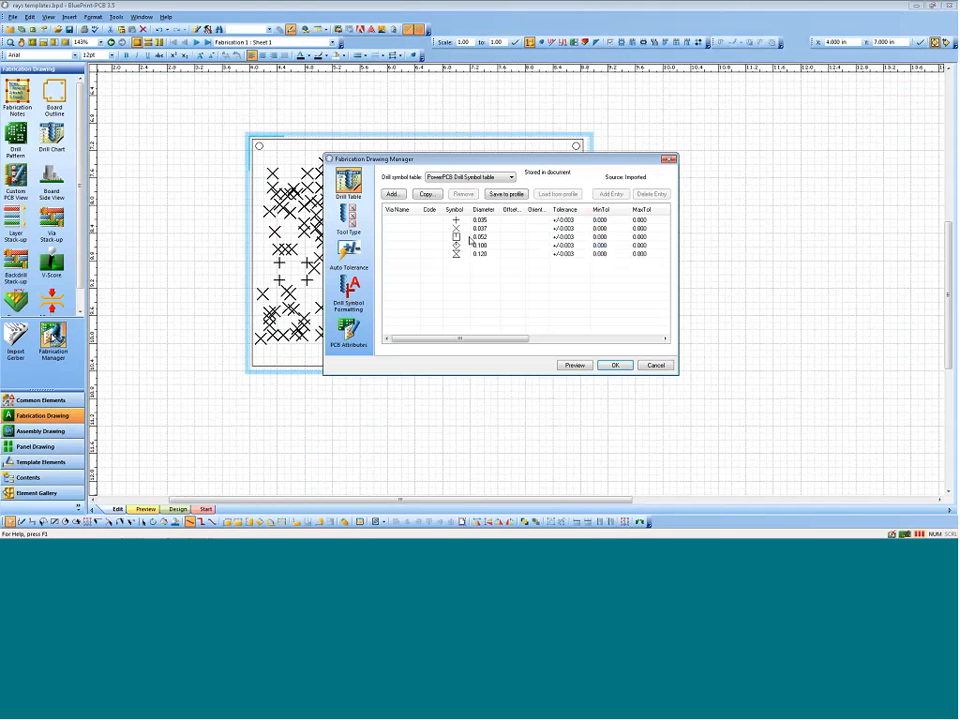
mouse_move(456, 159)
left_mouse_down()
mouse_move(793, 148)
mouse_move(750, 139)
left_mouse_up()
left_click(643, 268)
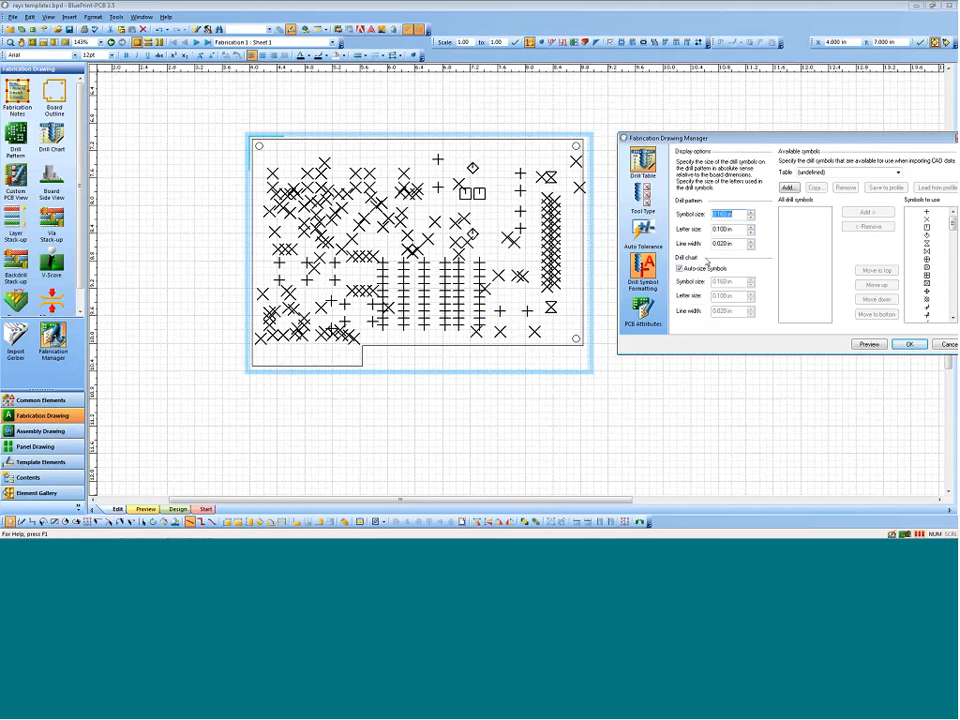
left_click(750, 218)
left_click(750, 218)
left_click(909, 344)
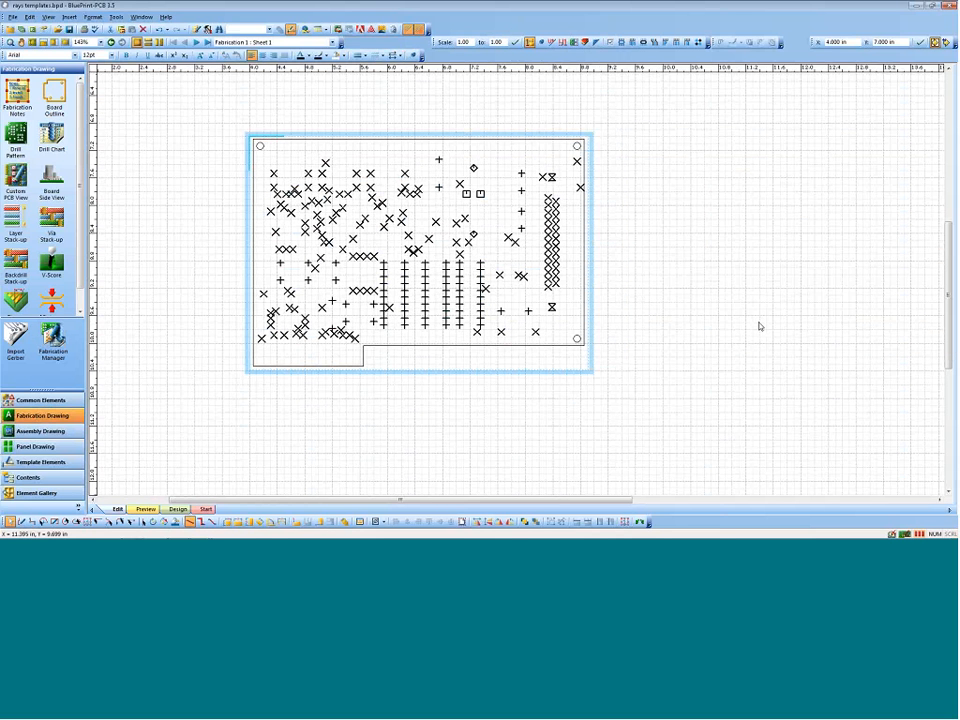
Step: Set the base board Thickness to .062 in the PCB attributes of the Fabrication Drawing Manager
left_click(53, 336)
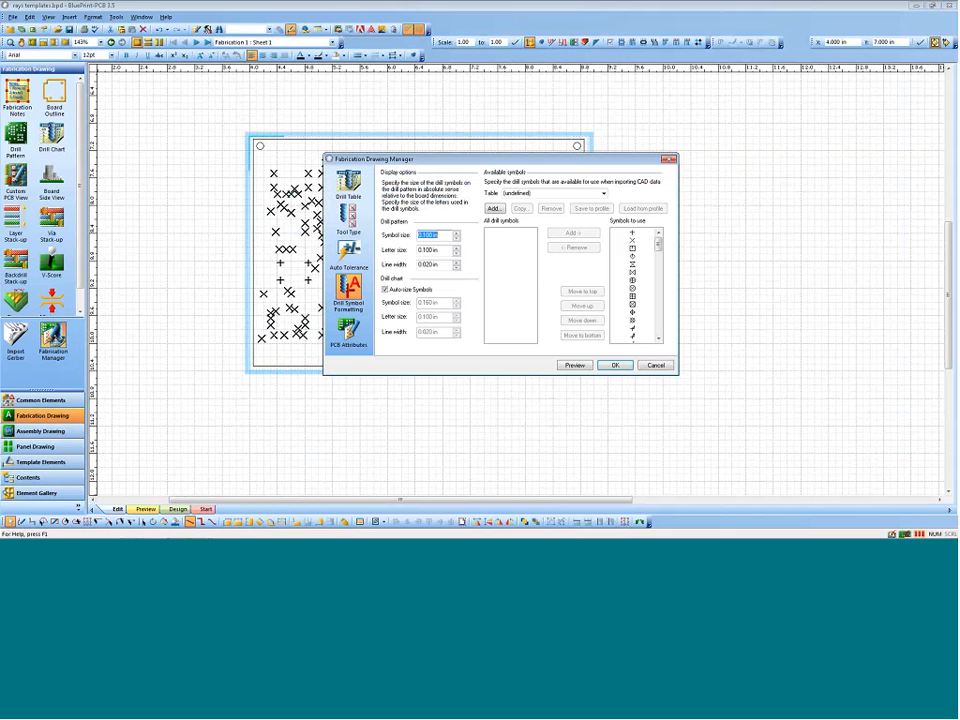
mouse_move(463, 159)
left_mouse_down()
mouse_move(551, 161)
mouse_move(636, 190)
mouse_move(723, 136)
left_mouse_up()
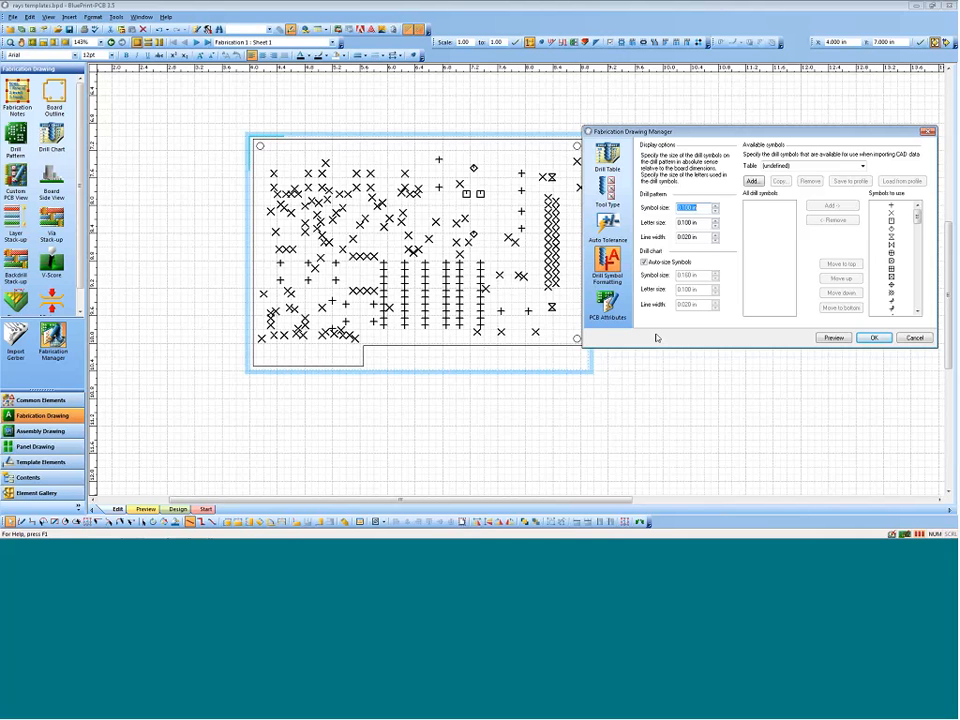
left_click(608, 303)
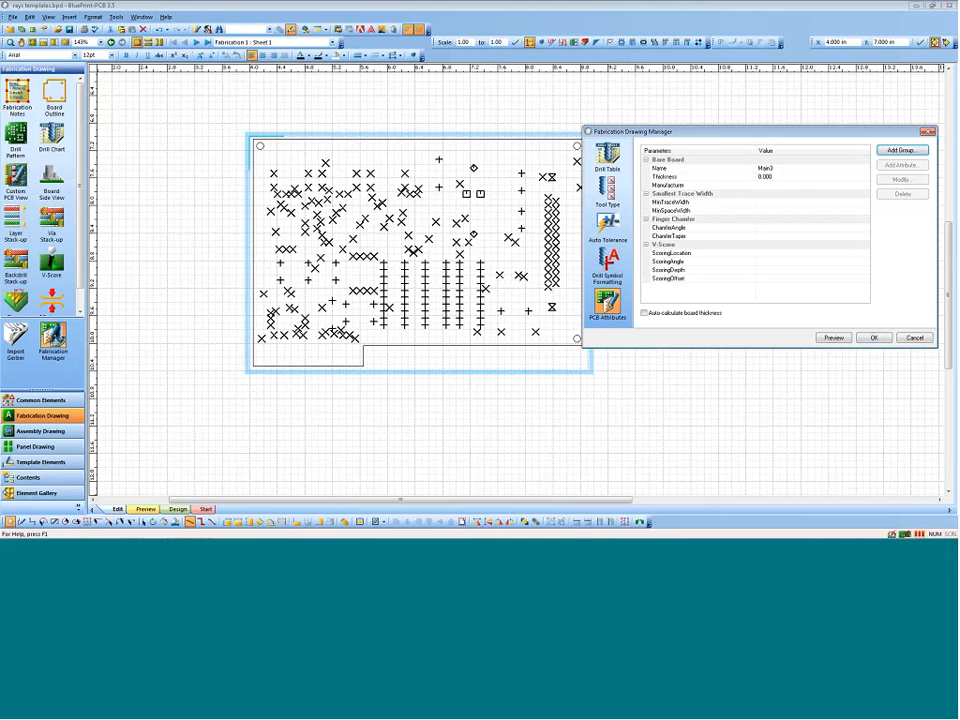
left_click(770, 177)
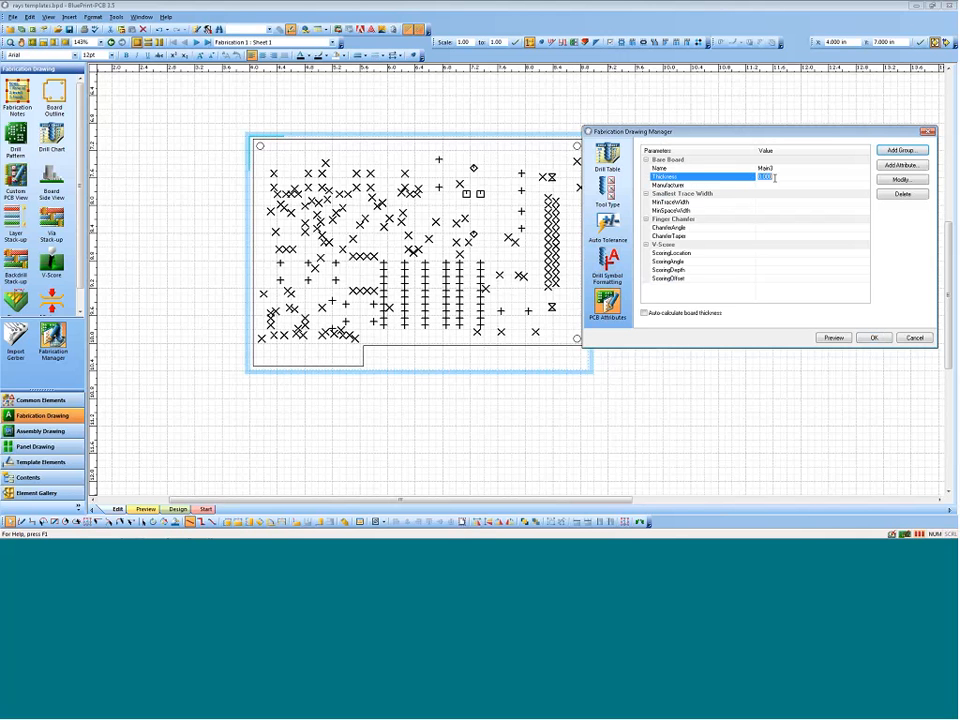
type(".06")
left_click(782, 187)
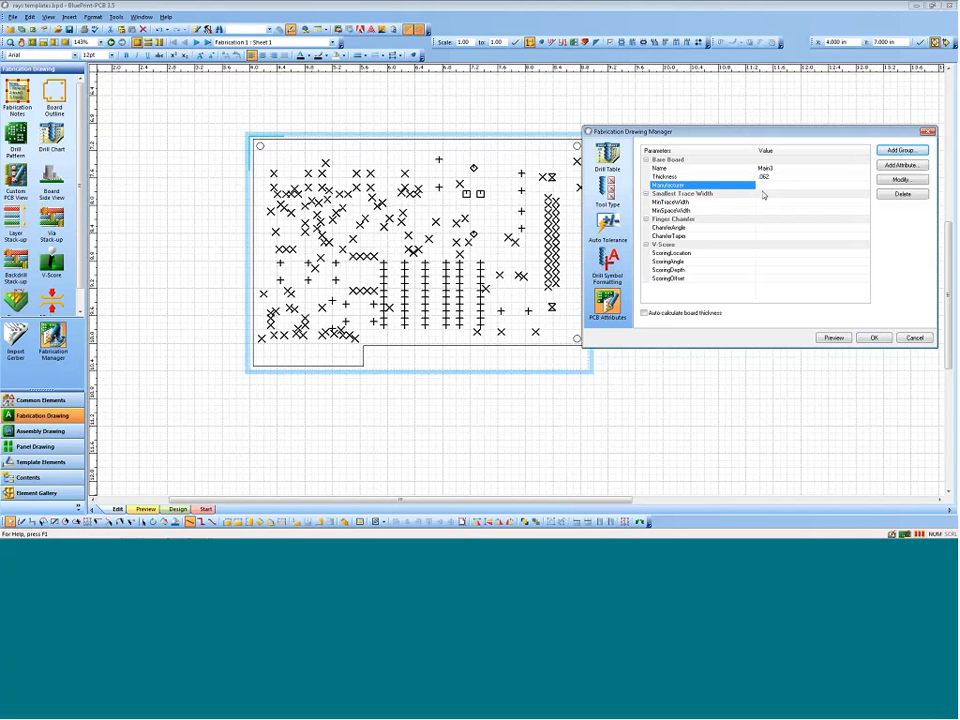
left_click(875, 338)
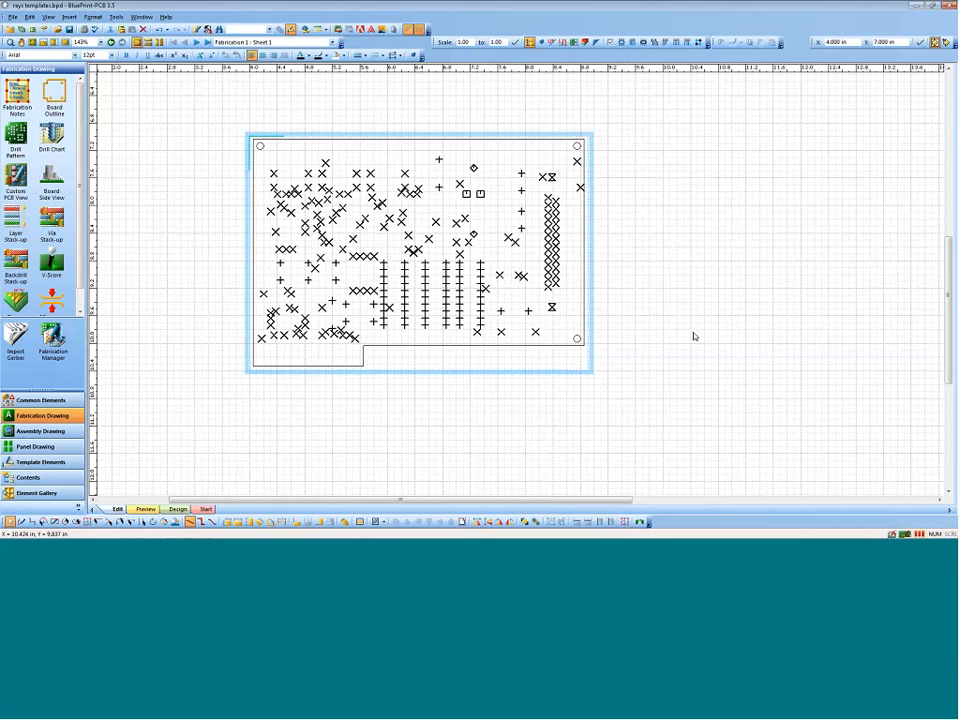
Step: Try an auto dimension on the lower edge of the board's bottom tab and delete it
scroll(692, 334, "down", 1)
left_click(353, 381)
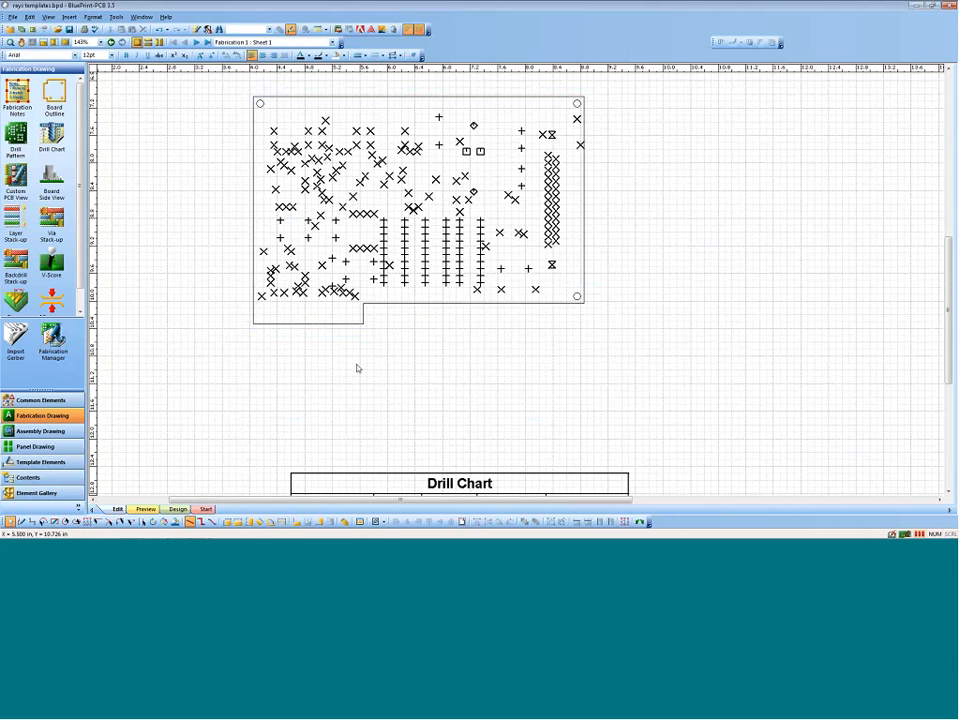
left_click(229, 522)
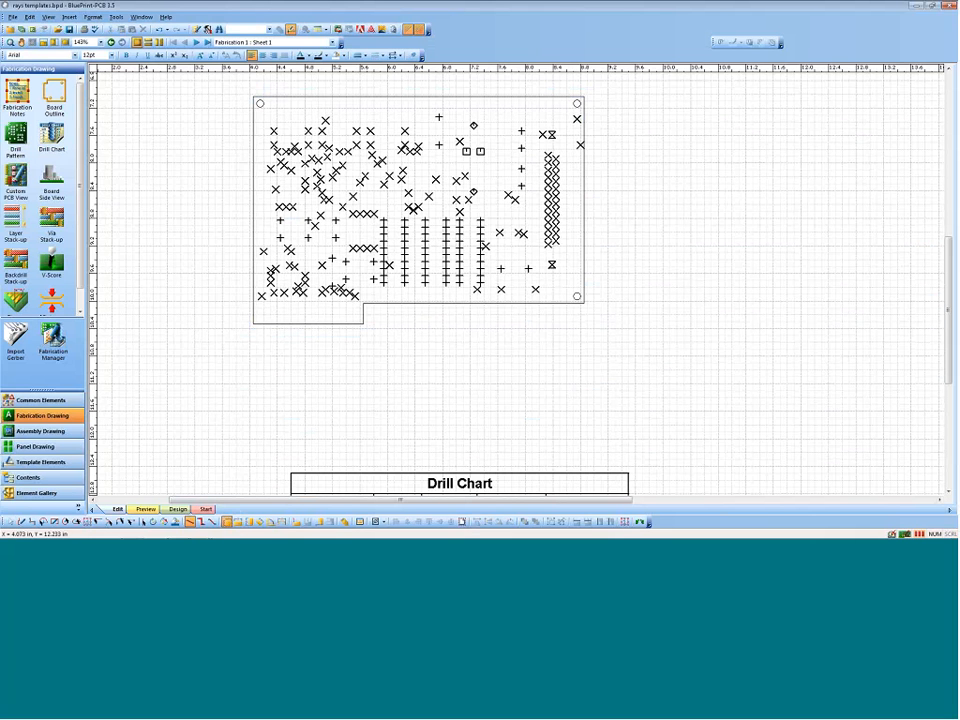
left_click(294, 321)
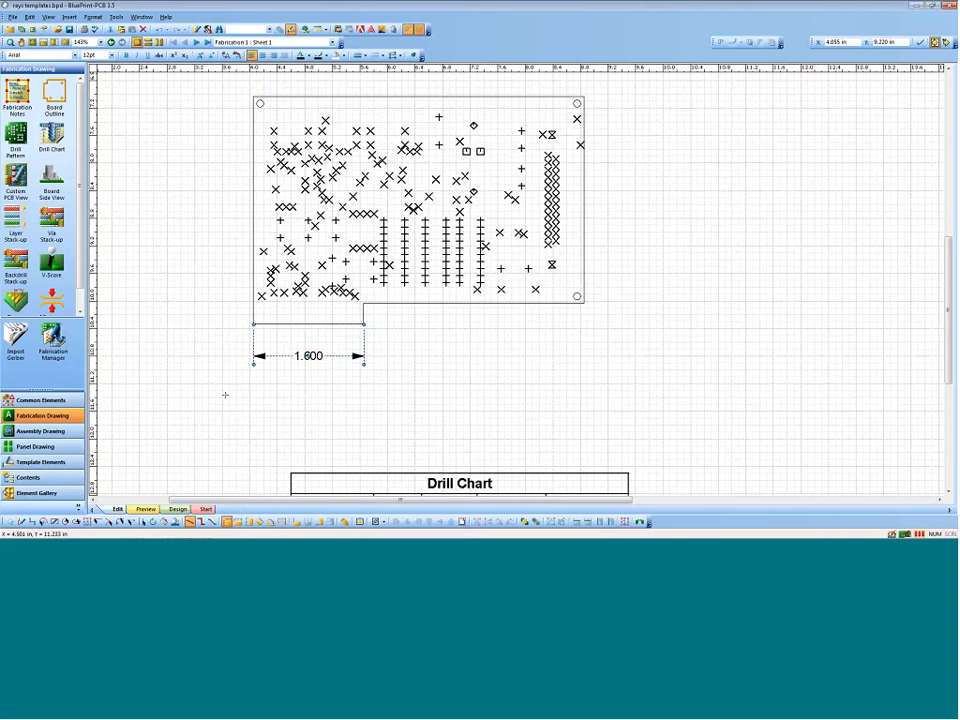
key("Escape")
key("Delete")
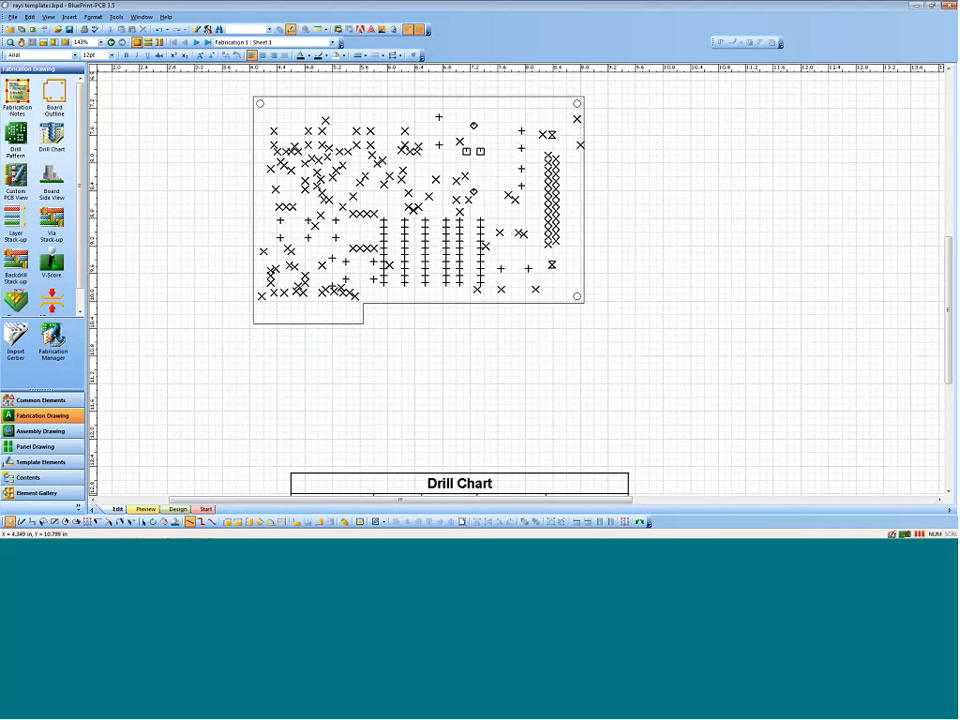
Step: Place a zero ordinate dimension at the left board edge and ordinates at the notch corner, first pin column, lower drill hole, mounting hole and right edge
left_click(297, 521)
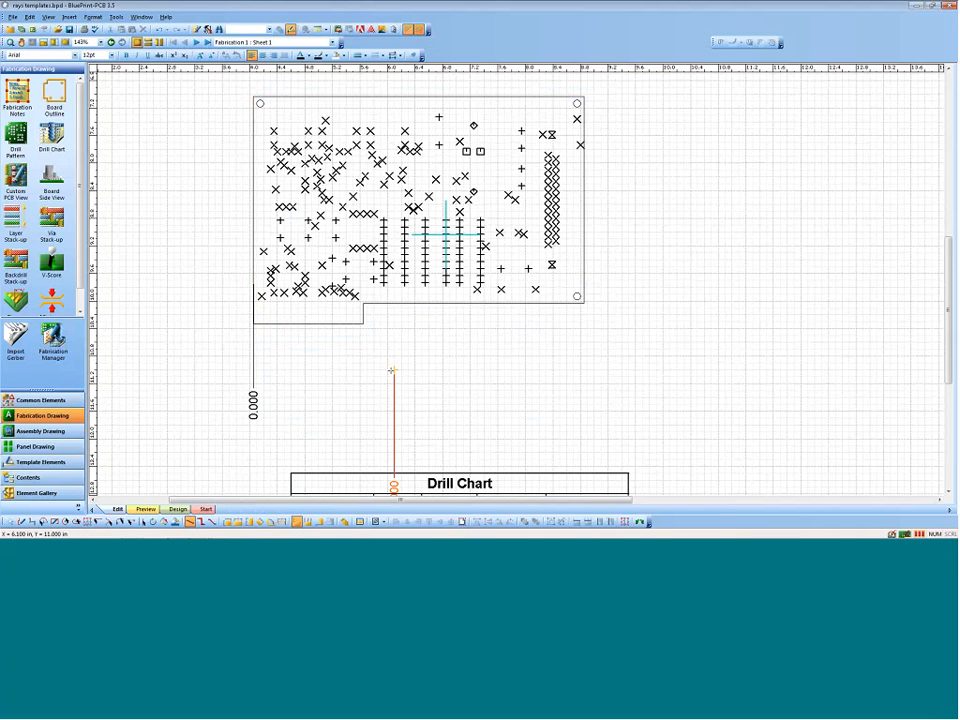
key("Escape")
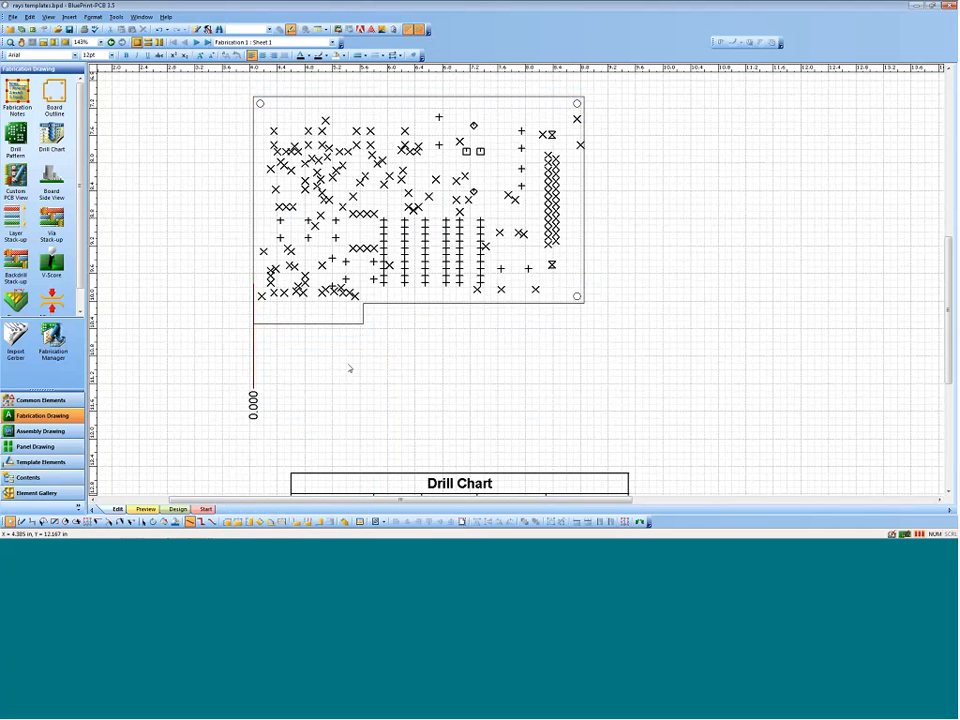
left_click(309, 522)
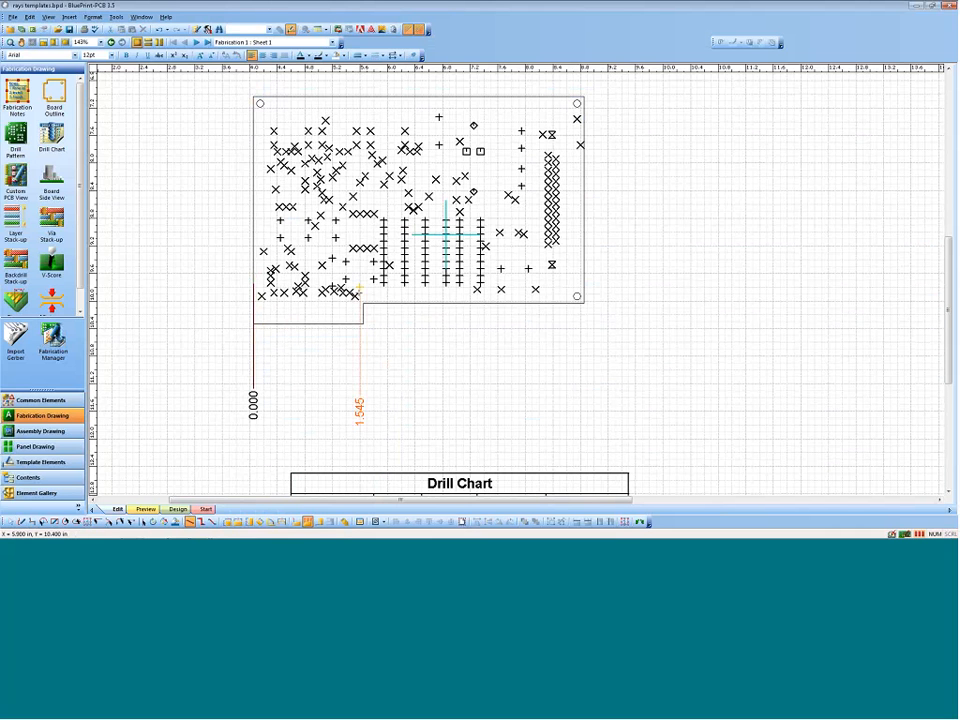
left_click(364, 304)
left_click(383, 285)
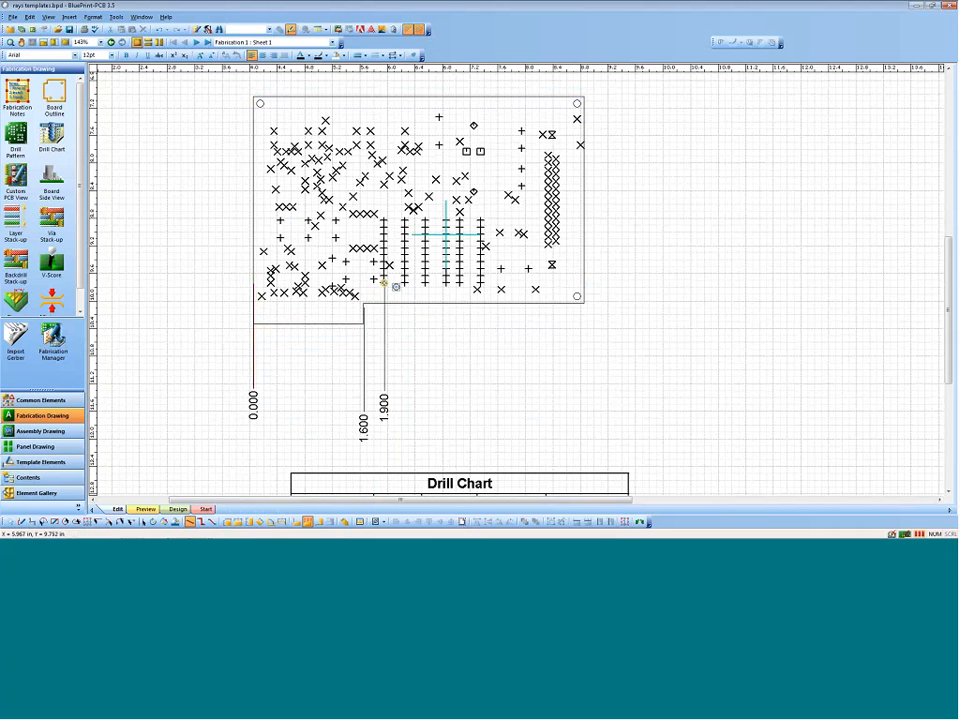
left_click(477, 290)
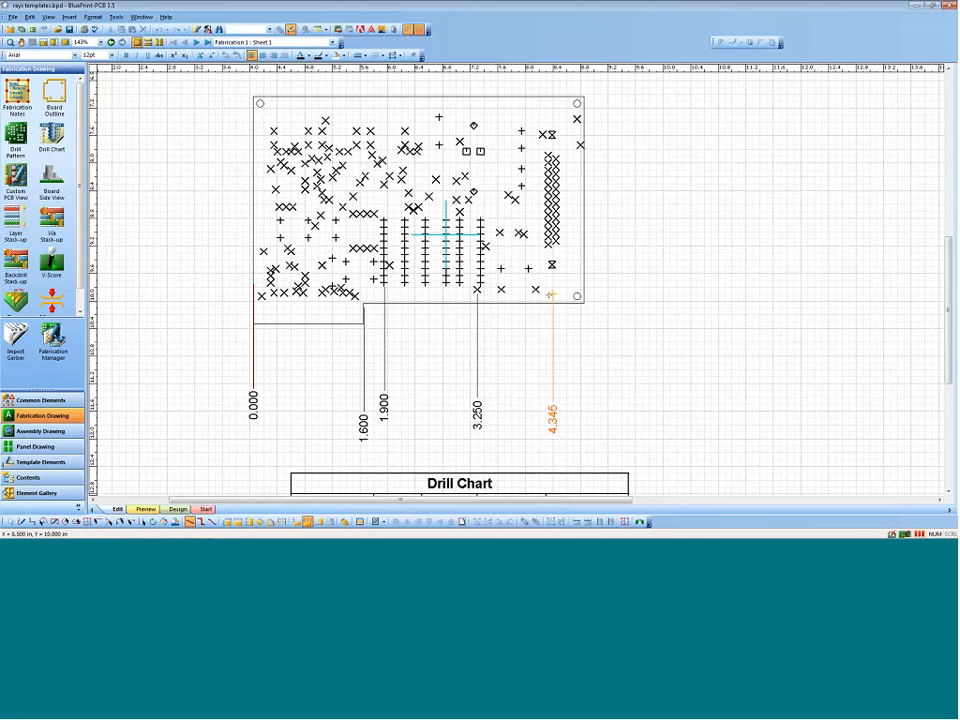
left_click(578, 298)
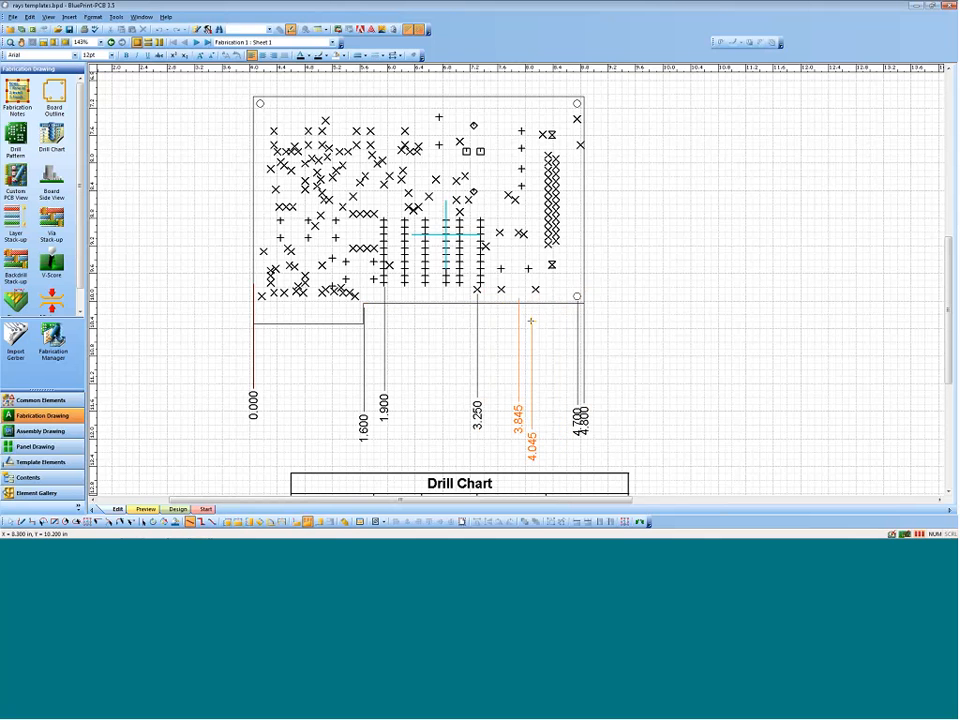
key("Escape")
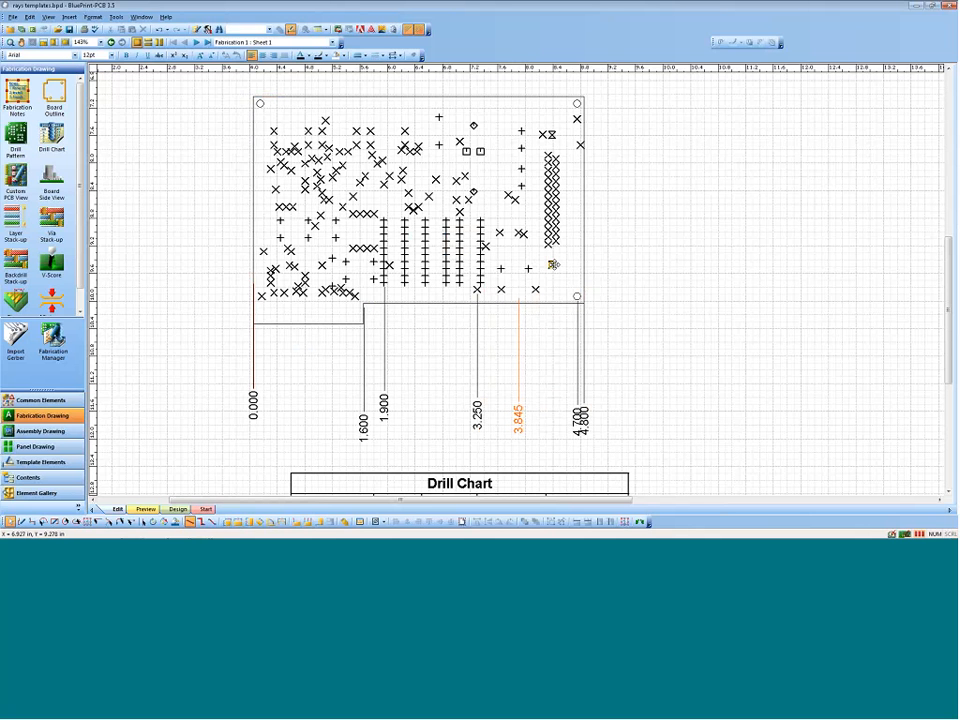
Step: Delete the stray 3.845 ordinate dimension below the board
left_click(329, 323)
left_click(519, 316)
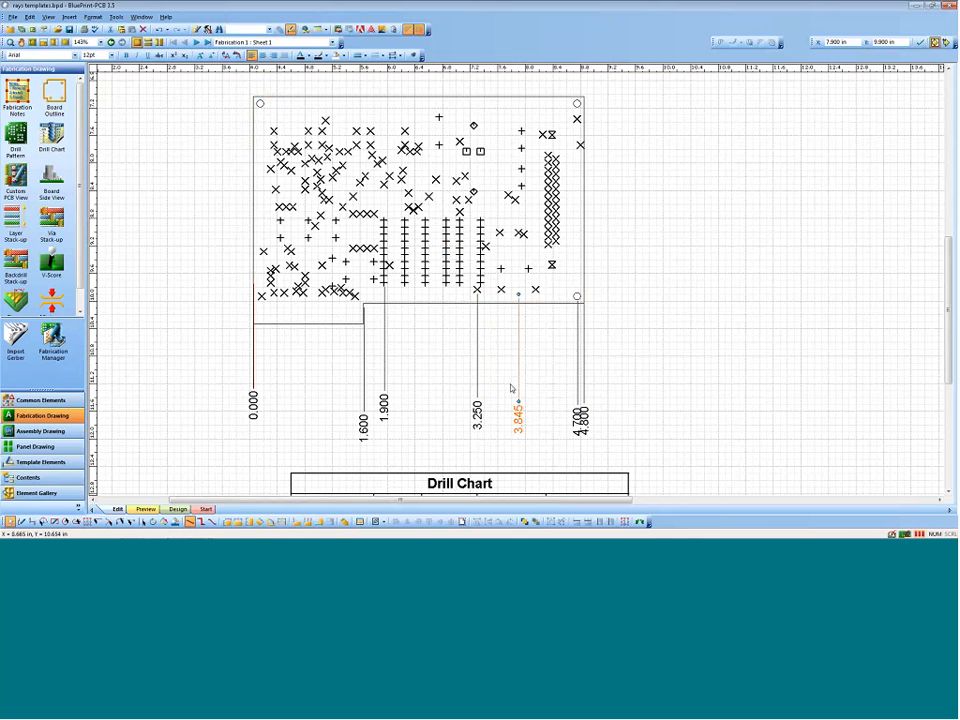
key("Delete")
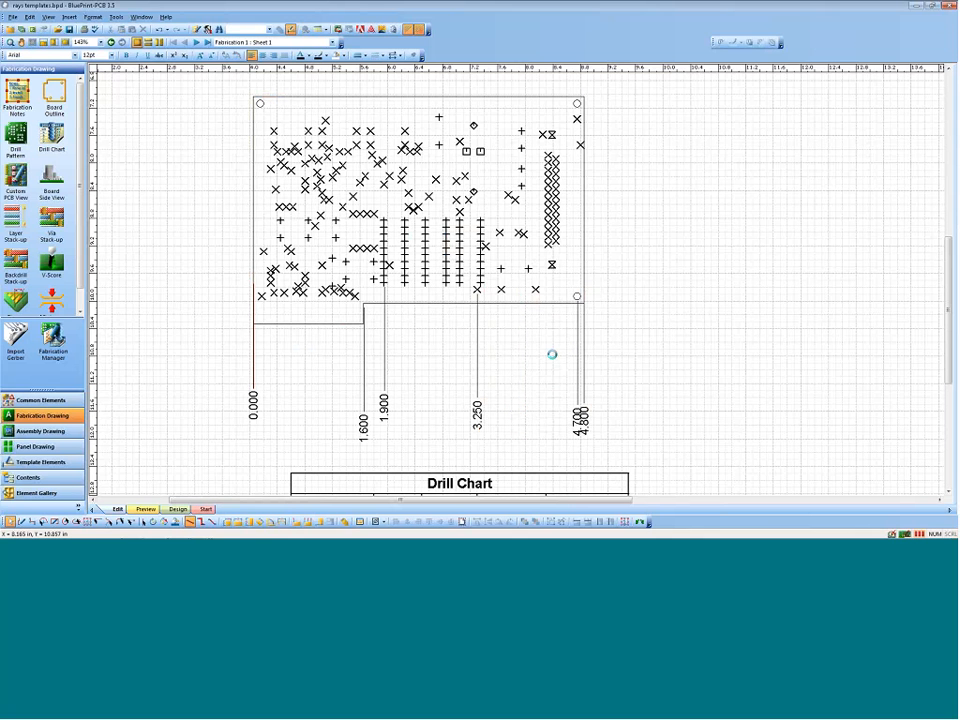
Step: Jog the 4.800 ordinate dimension at the board's right edge outward, clear of the neighbouring 4.700 dimension
scroll(316, 395, "down", 2)
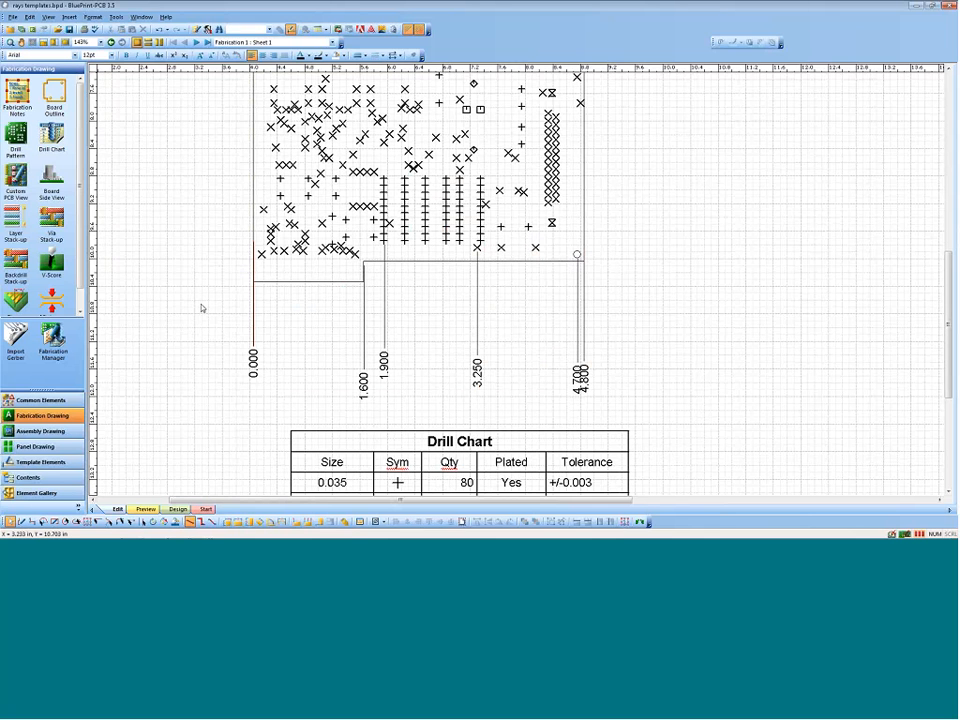
left_click(579, 361)
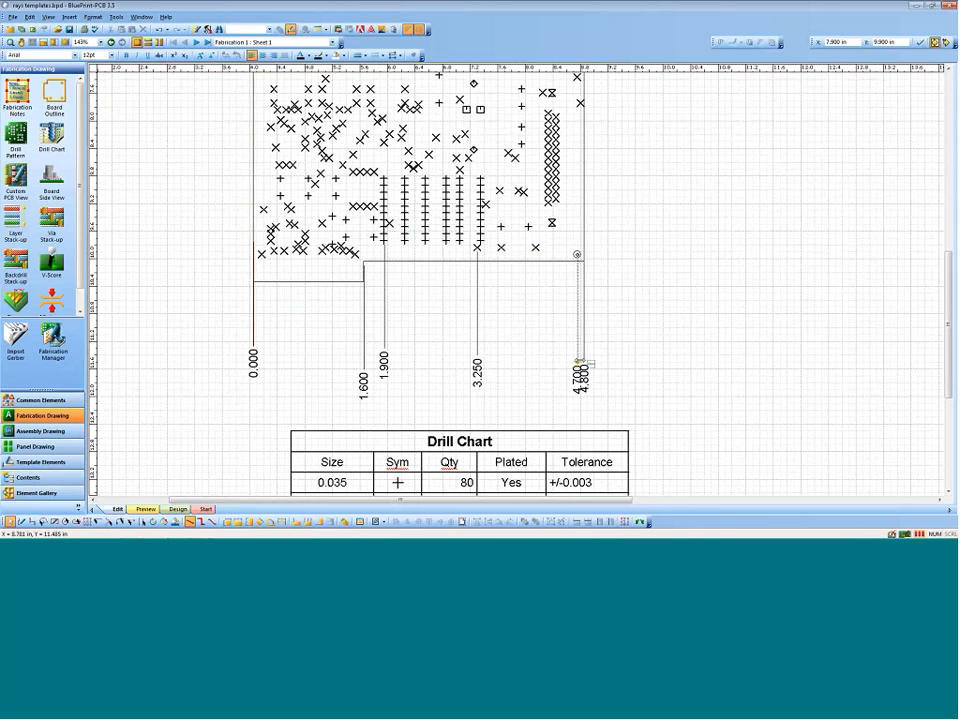
left_click_drag(579, 361, 601, 361)
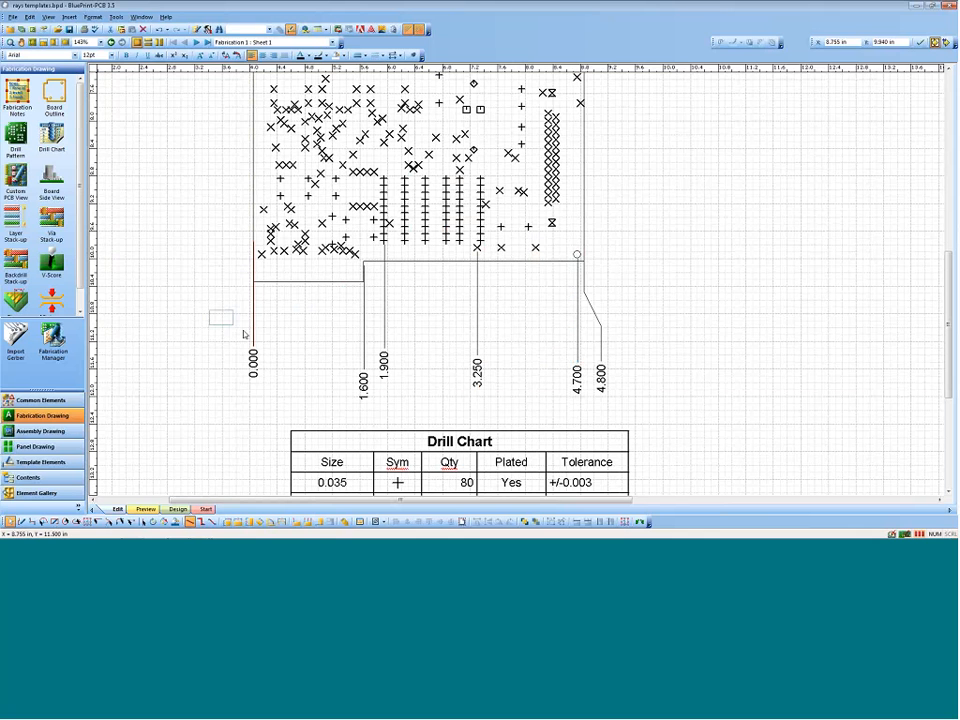
Step: Align the tops of all six ordinate dimensions below the board using Align Coordinate Dims Top
left_click_drag(244, 334, 634, 392)
right_click(601, 359)
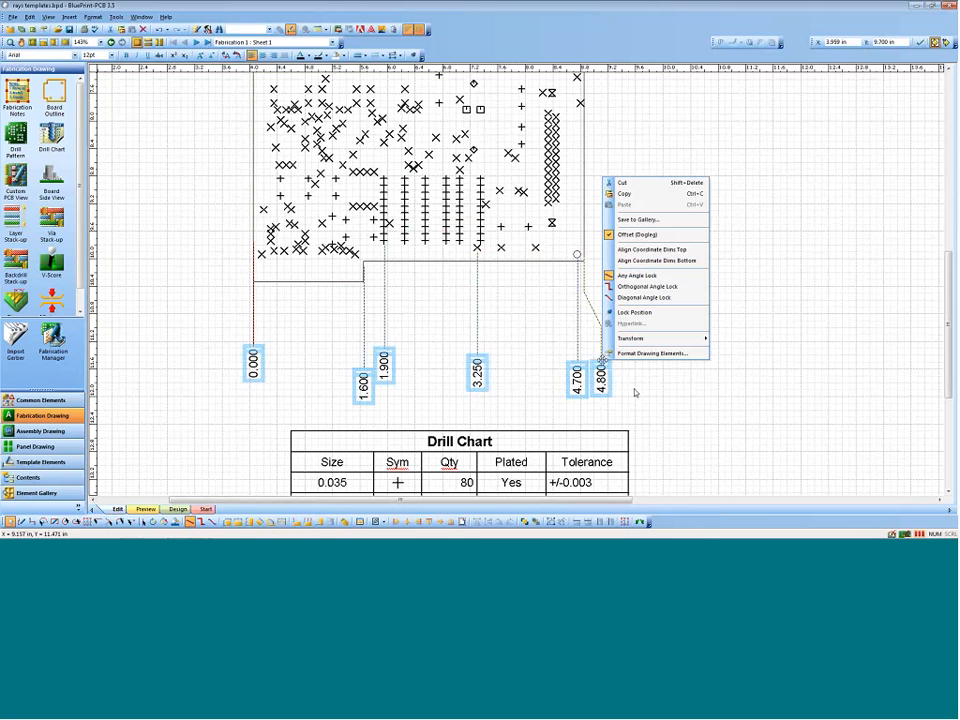
left_click(662, 249)
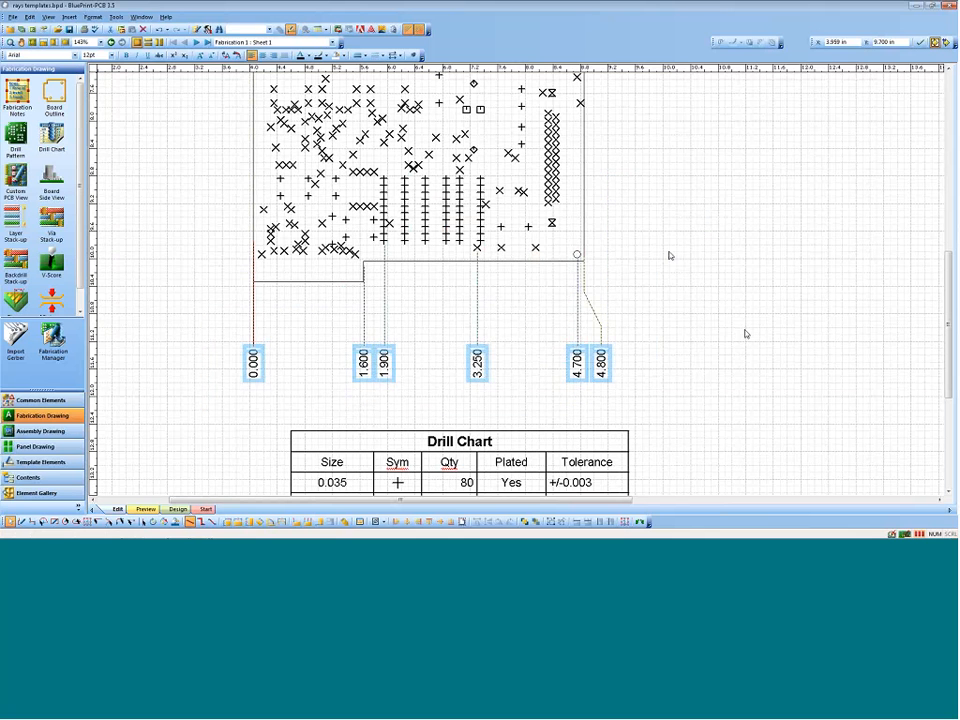
left_click(705, 343)
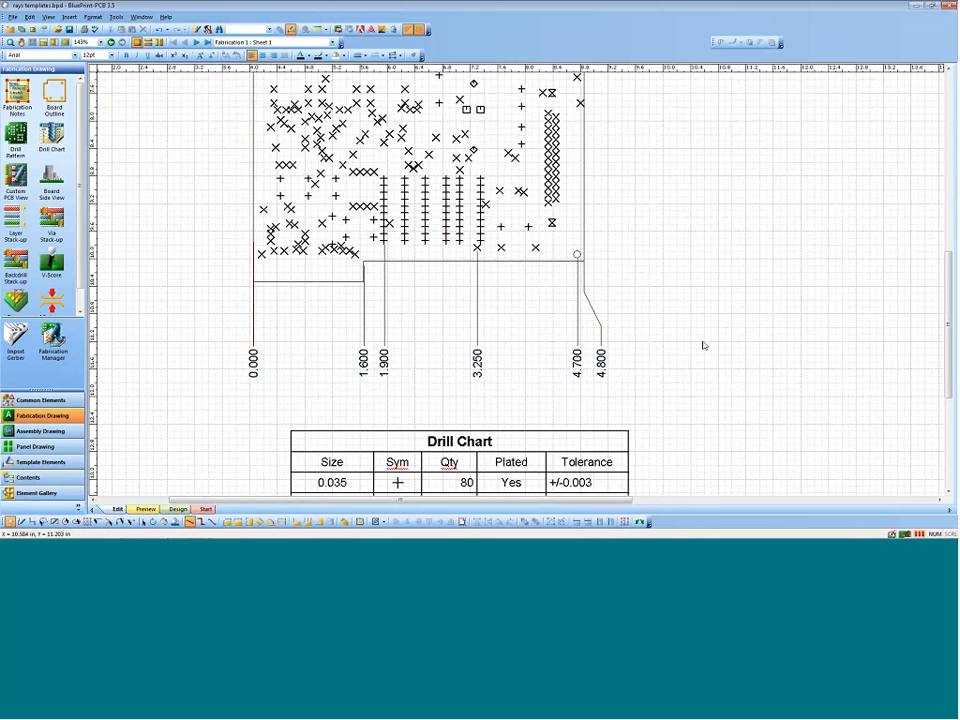
Step: Look over the special symbols available for the fabrication drawing without placing one
key("ctrl+shift+w")
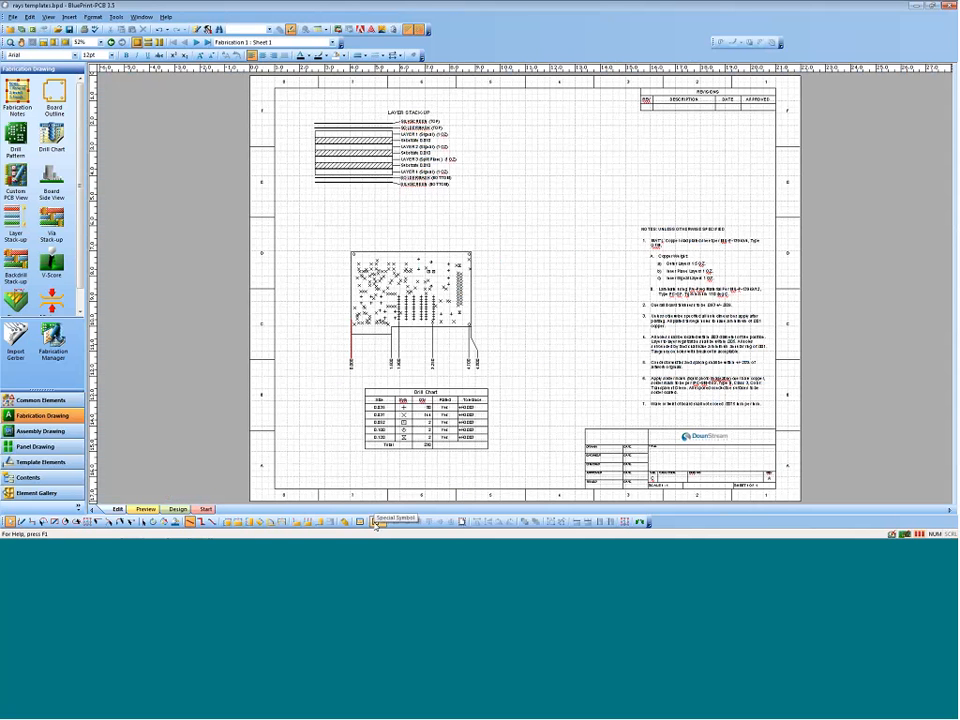
left_click(381, 522)
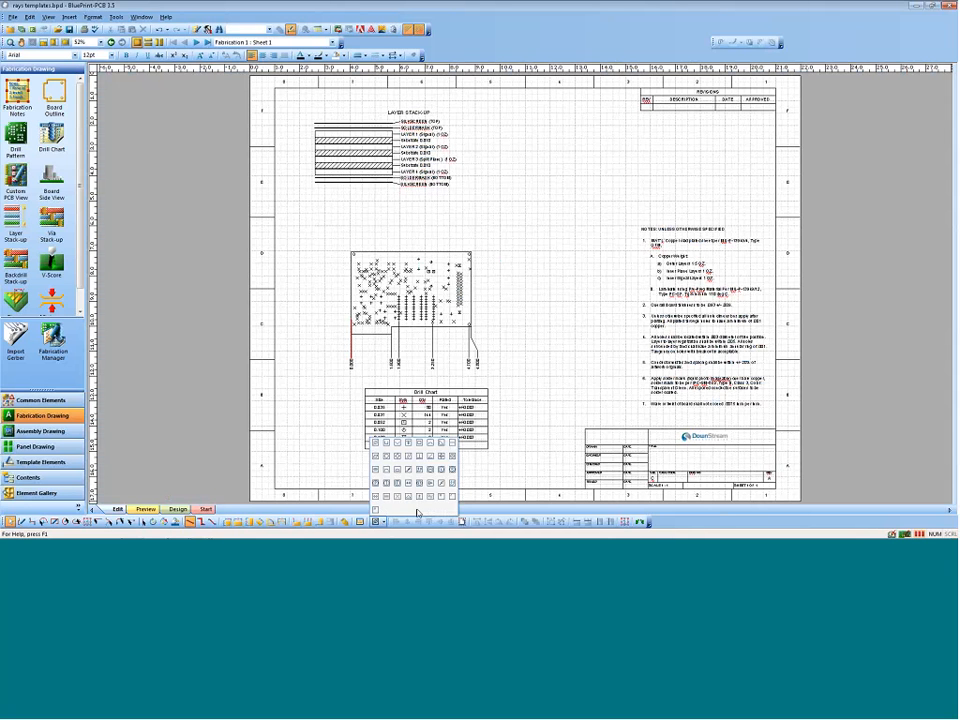
left_click(530, 467)
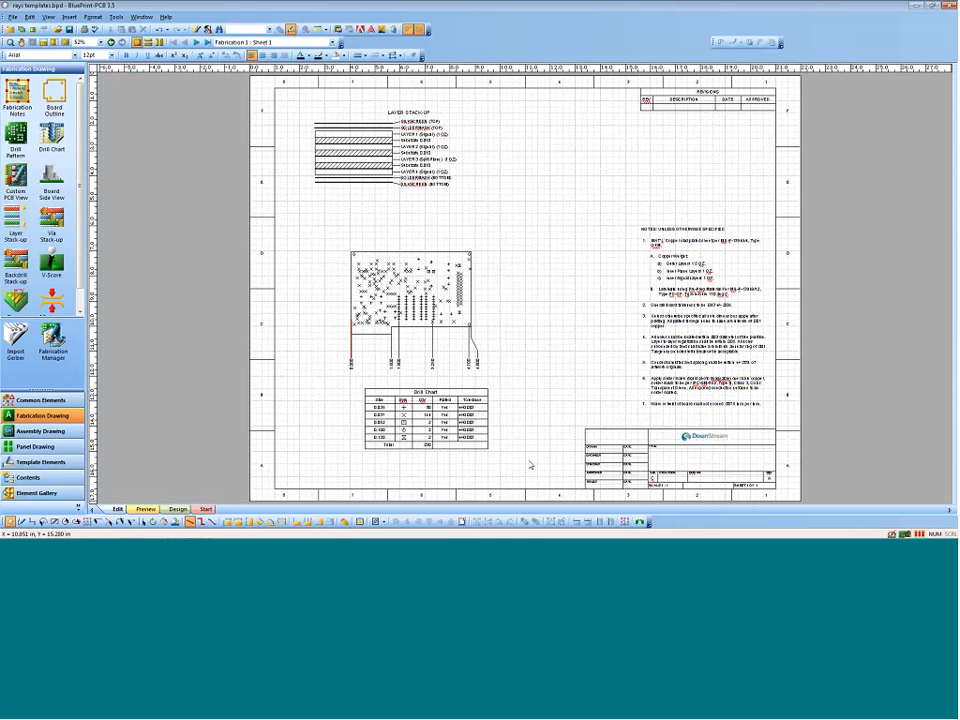
Step: Examine the fabrication notes block up close and browse the Fabrication Notes templates without inserting one
left_click(691, 256)
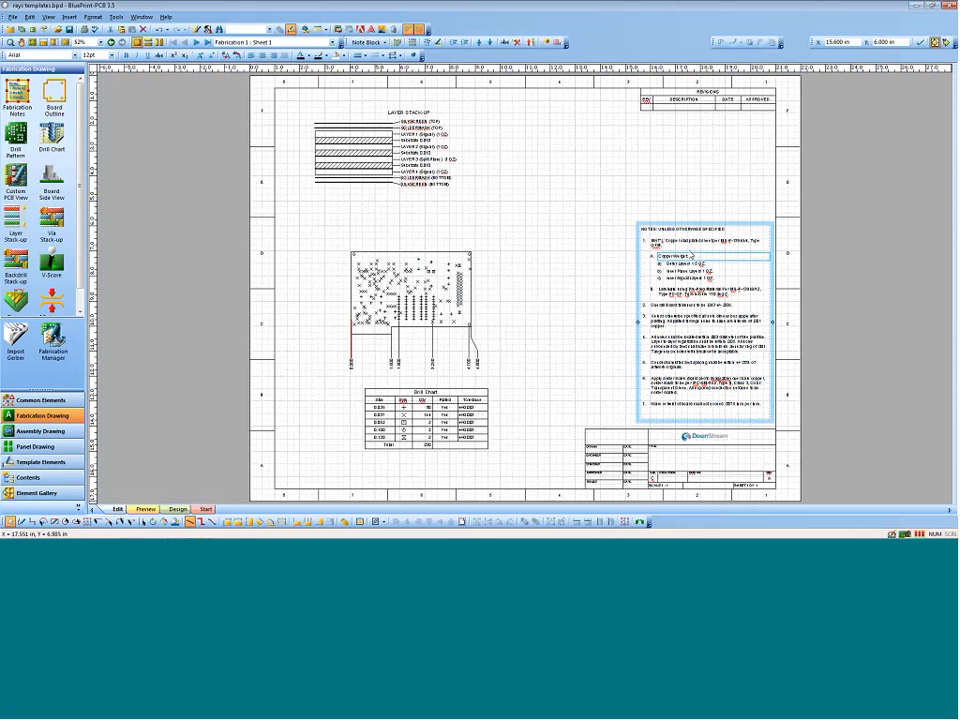
left_click(32, 43)
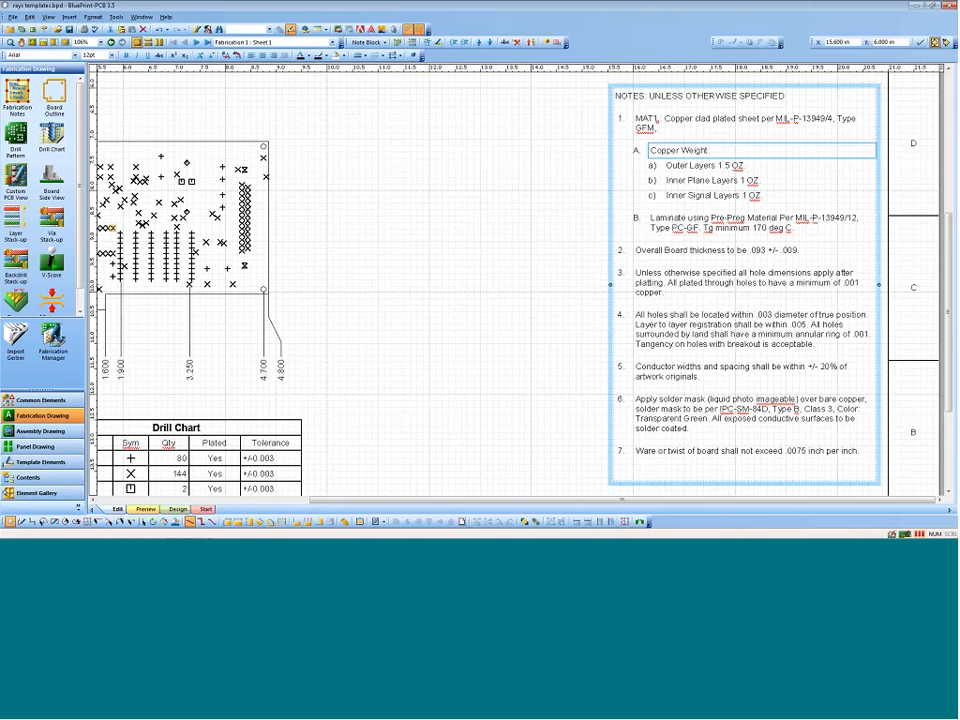
left_click(17, 95)
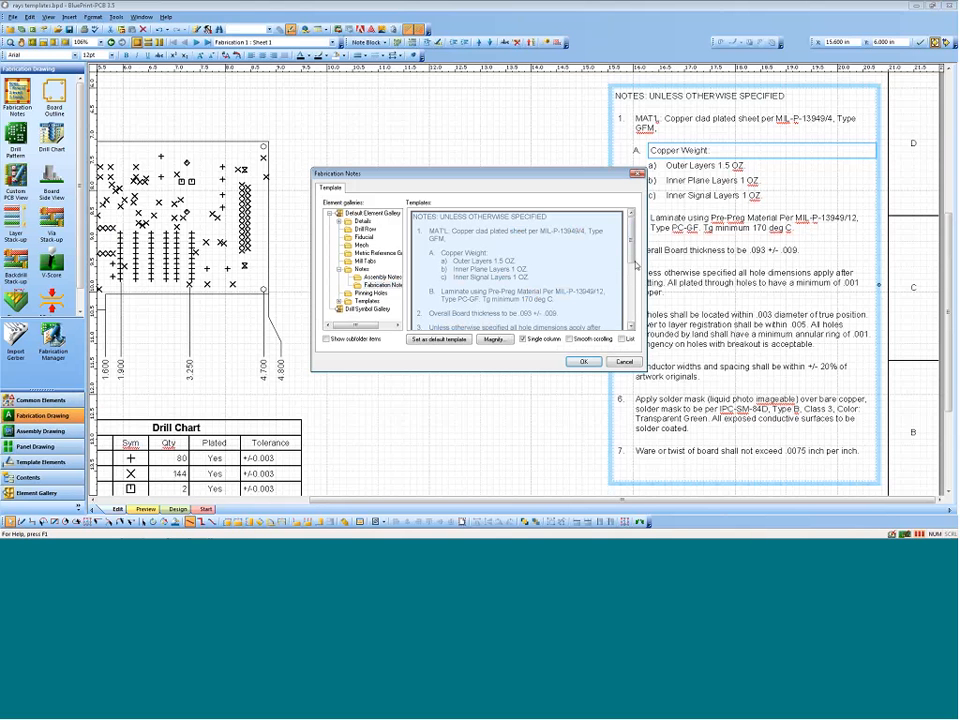
mouse_move(631, 250)
left_mouse_down()
mouse_move(631, 310)
mouse_move(631, 245)
left_mouse_up()
left_click(624, 362)
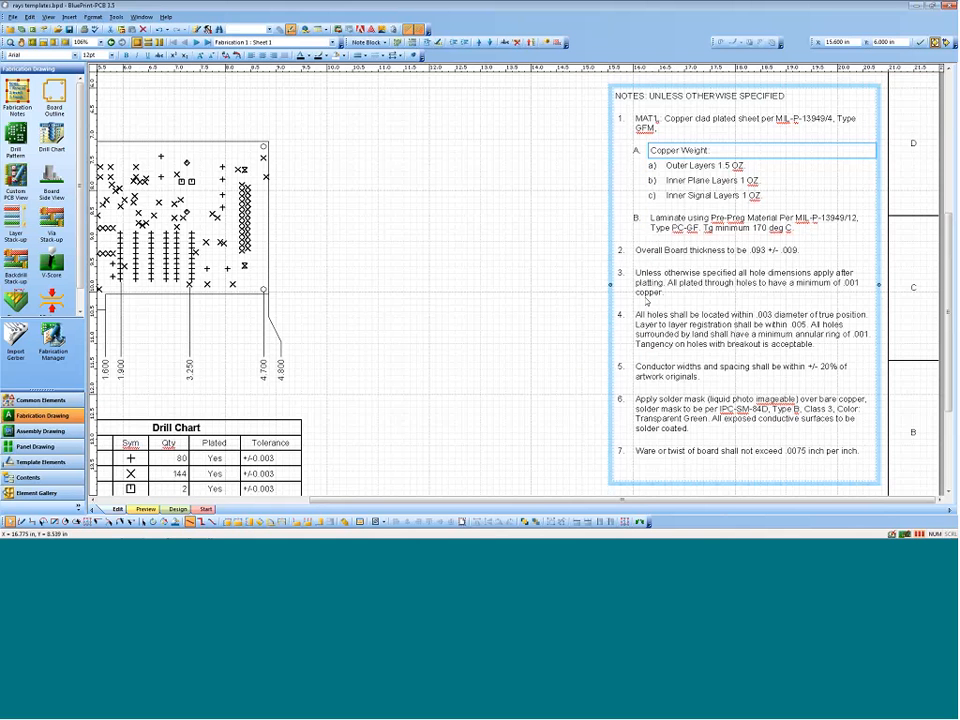
Step: Select note 3 in the notes block and check which toolbars, such as the Note Block Toolbar, are enabled
left_click(507, 282)
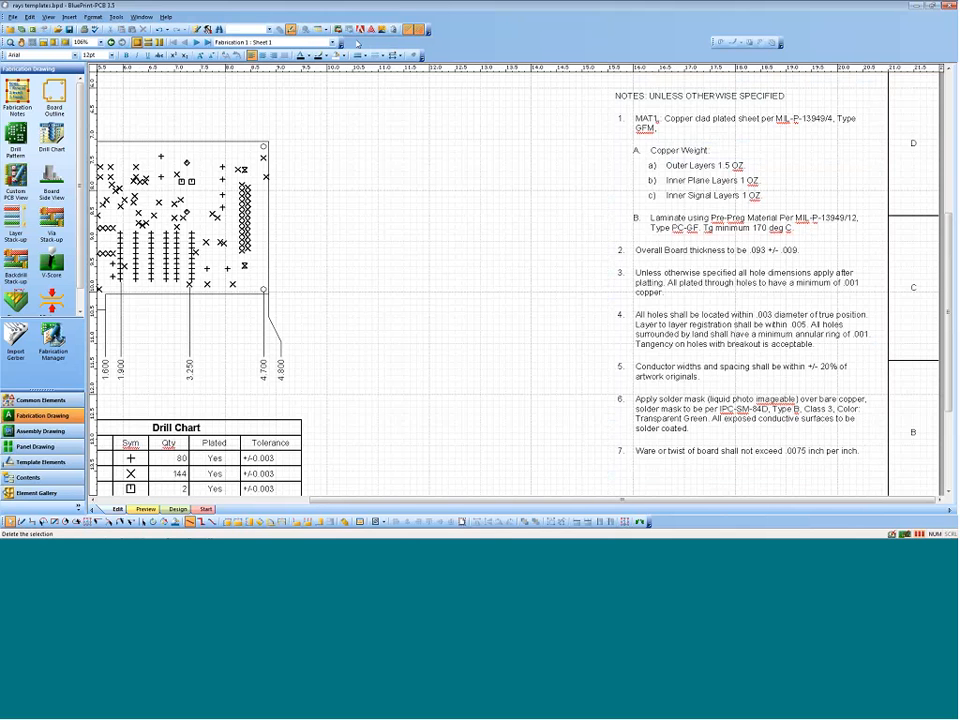
left_click(645, 270)
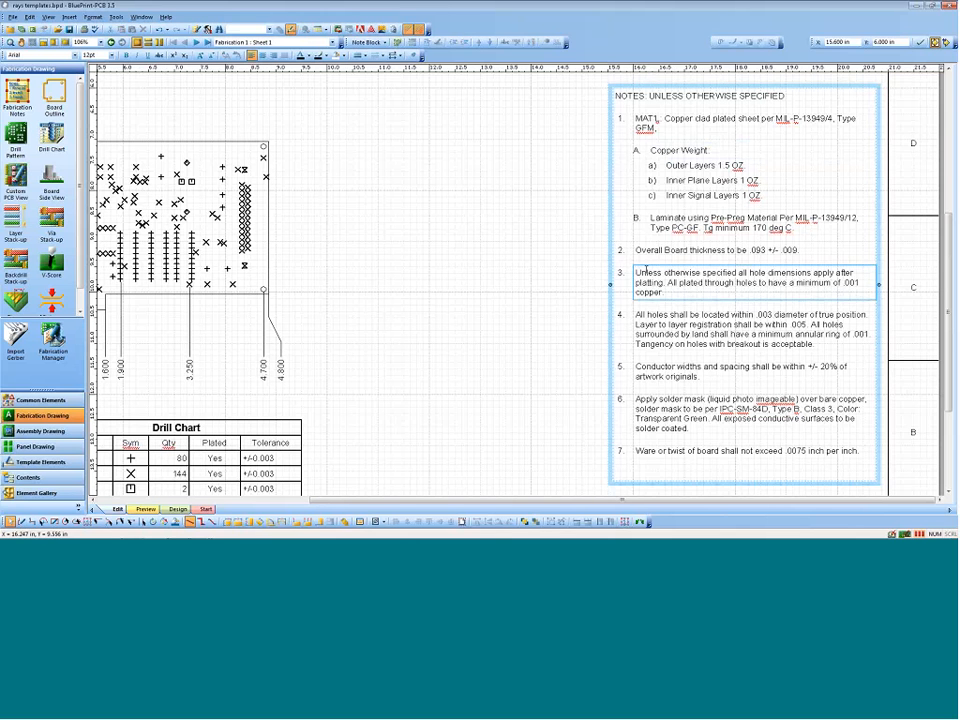
triple_click(645, 270)
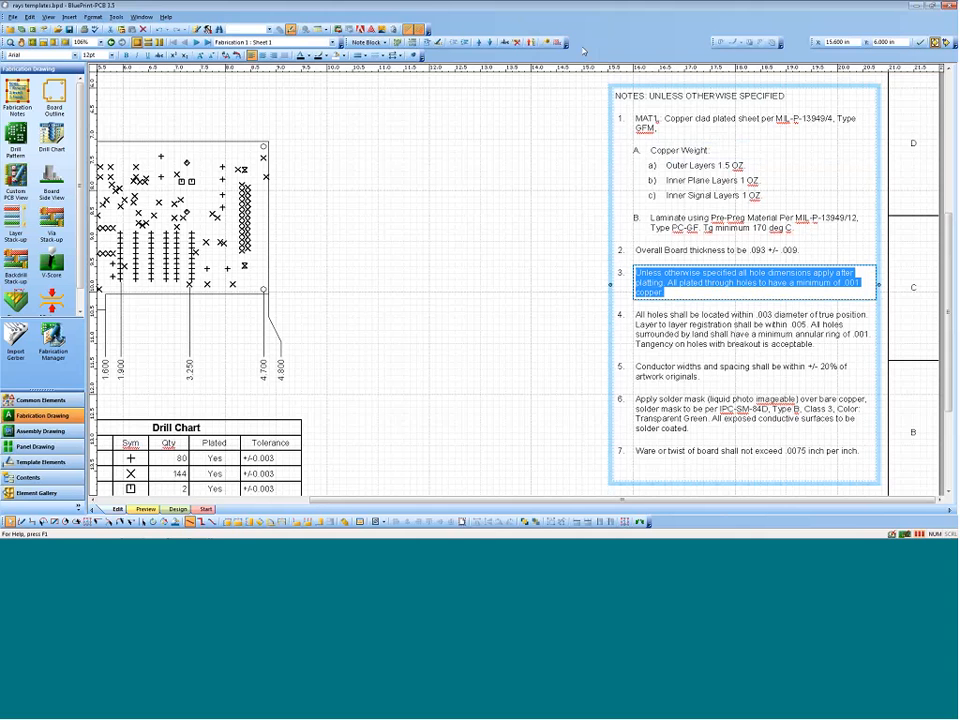
left_click(47, 17)
mouse_move(97, 99)
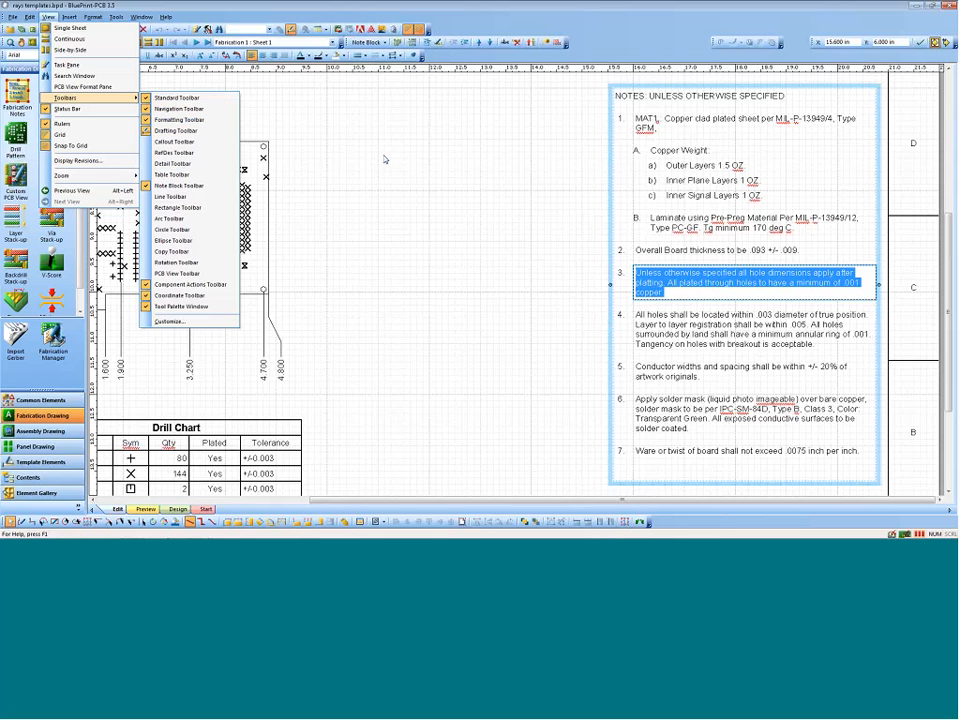
left_click(499, 158)
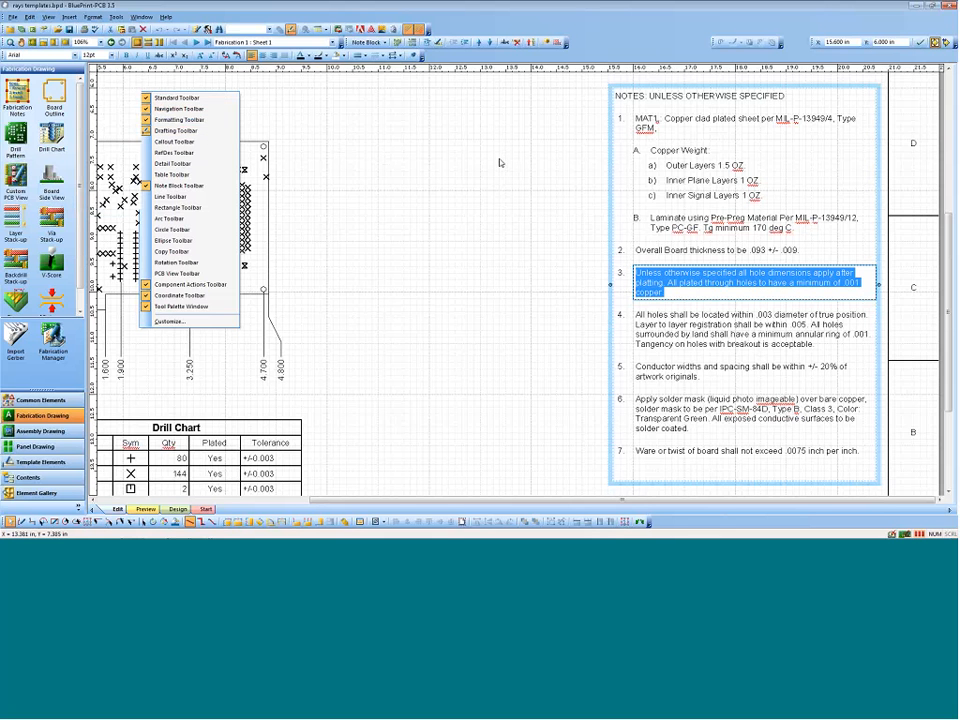
Step: Try moving note 4 about hole location up one place in the notes list and back down
left_click(621, 165)
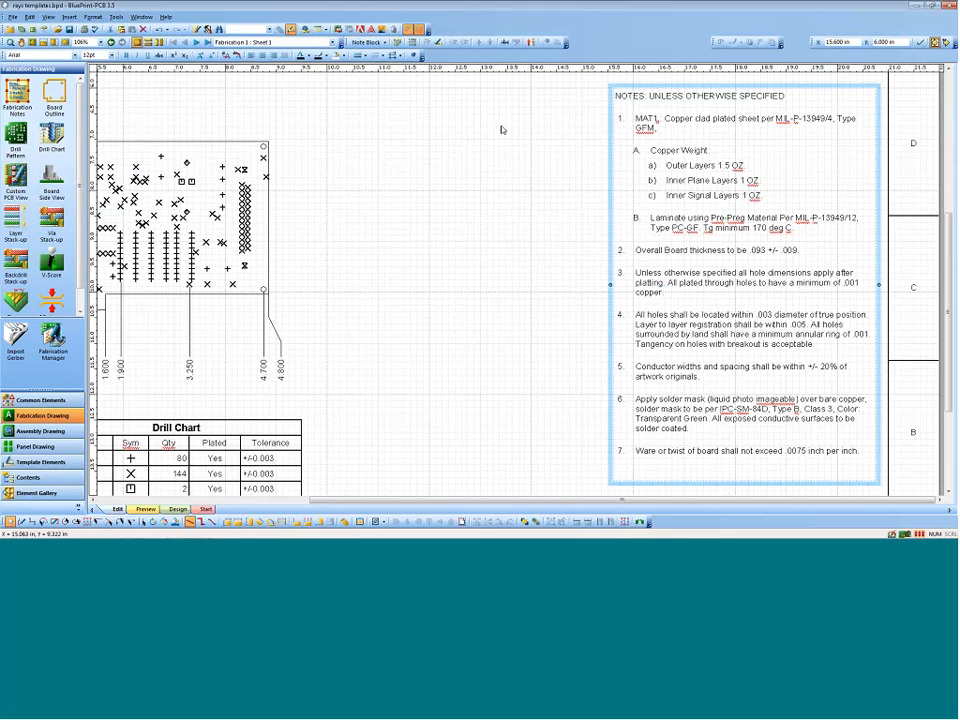
double_click(643, 321)
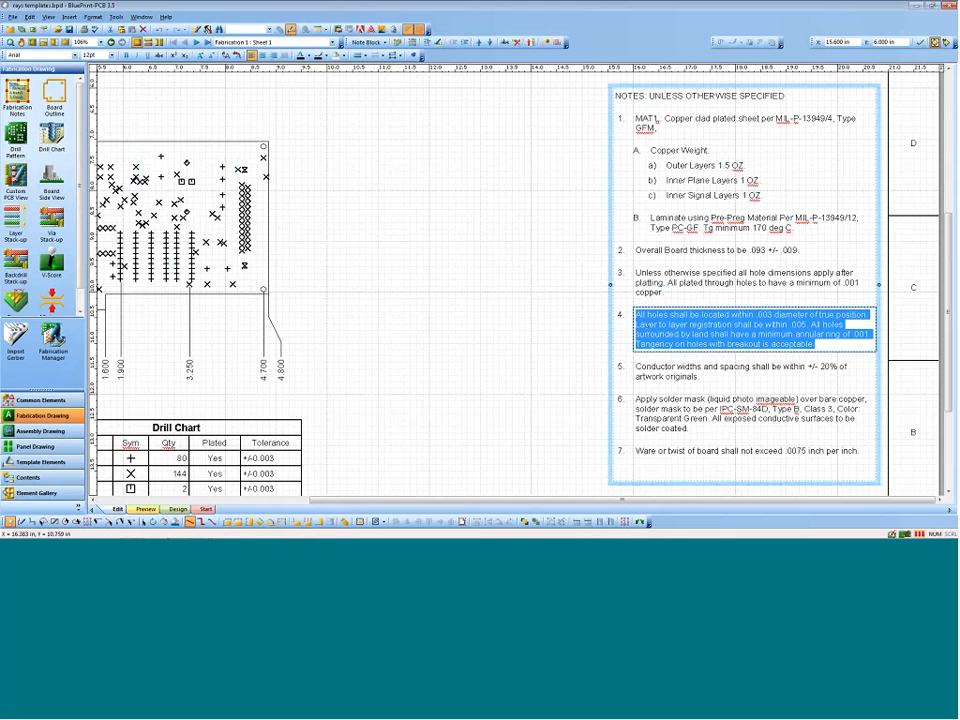
left_click(480, 42)
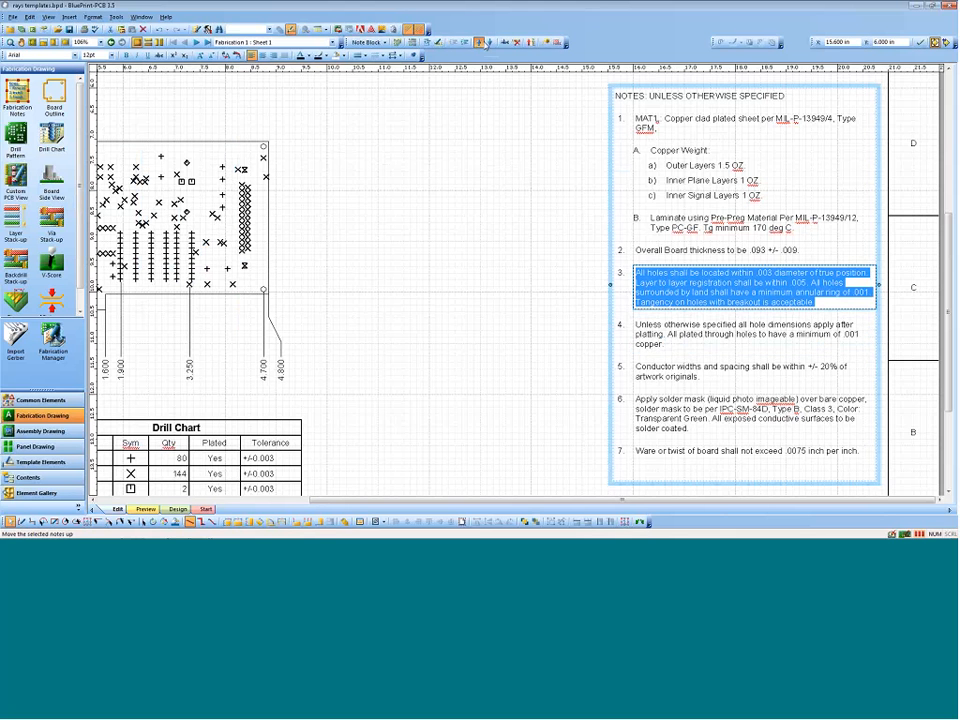
left_click(490, 42)
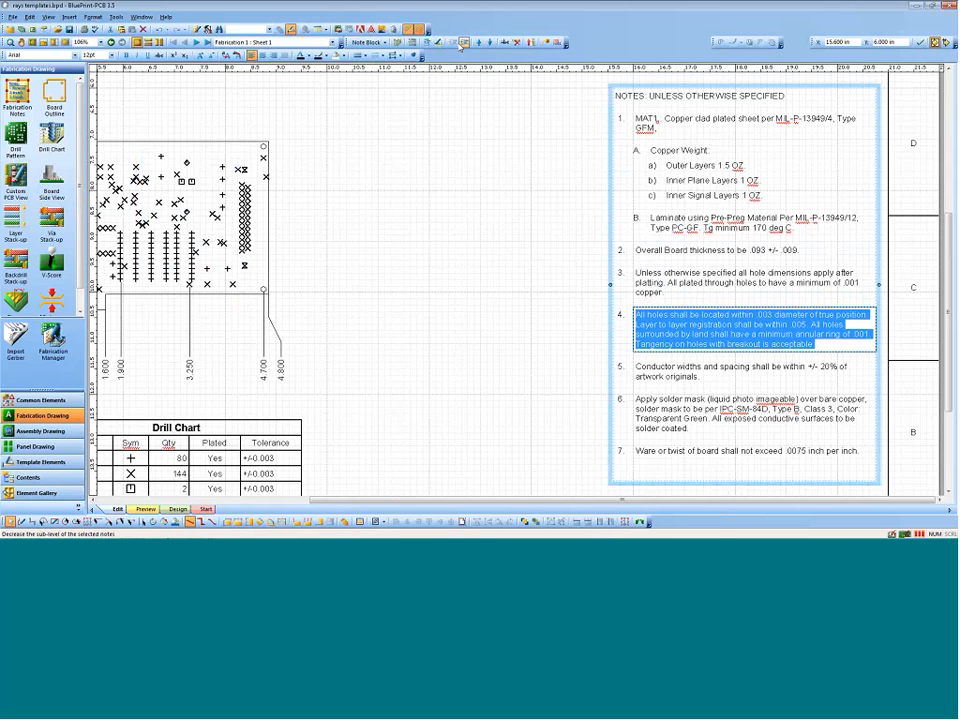
Step: Try note 4 about hole location as a sub-level note, return it to the main level, and delete it
left_click(464, 42)
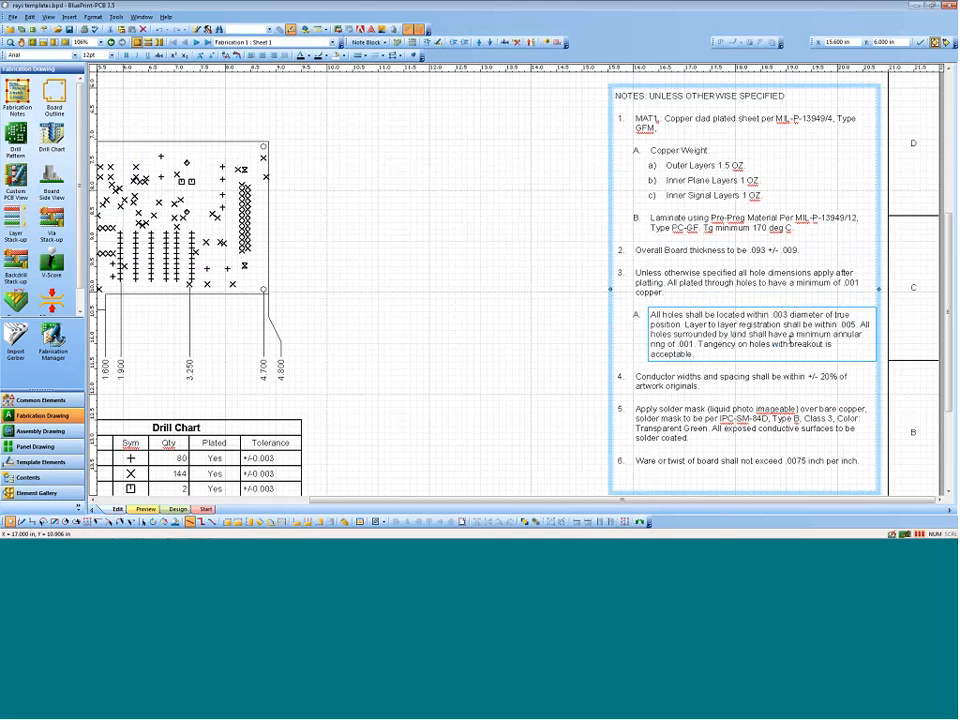
left_click(453, 43)
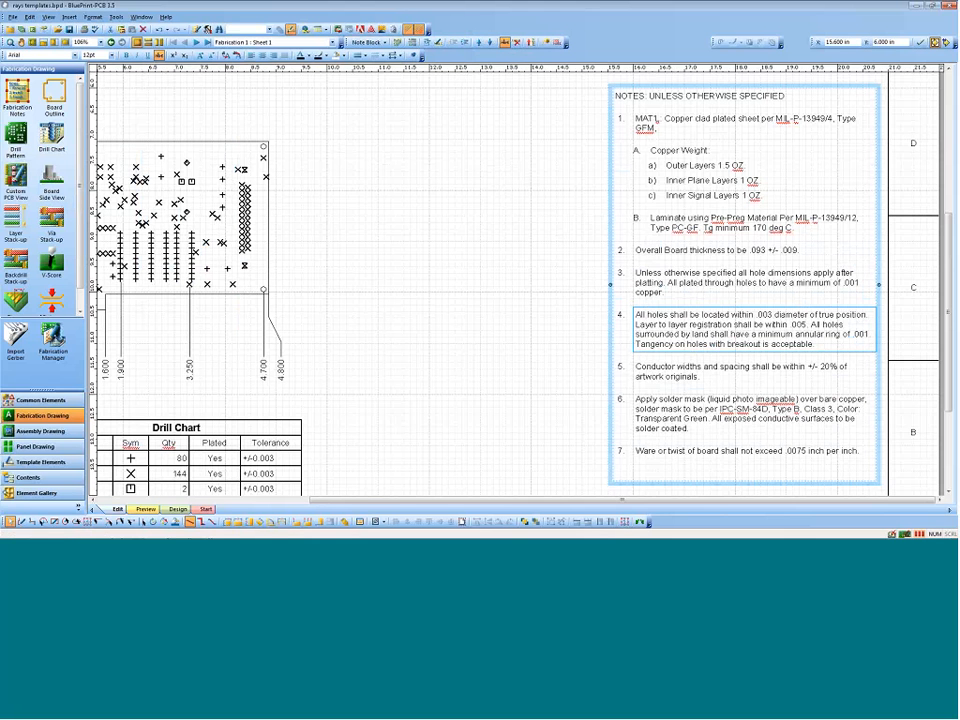
key("Delete")
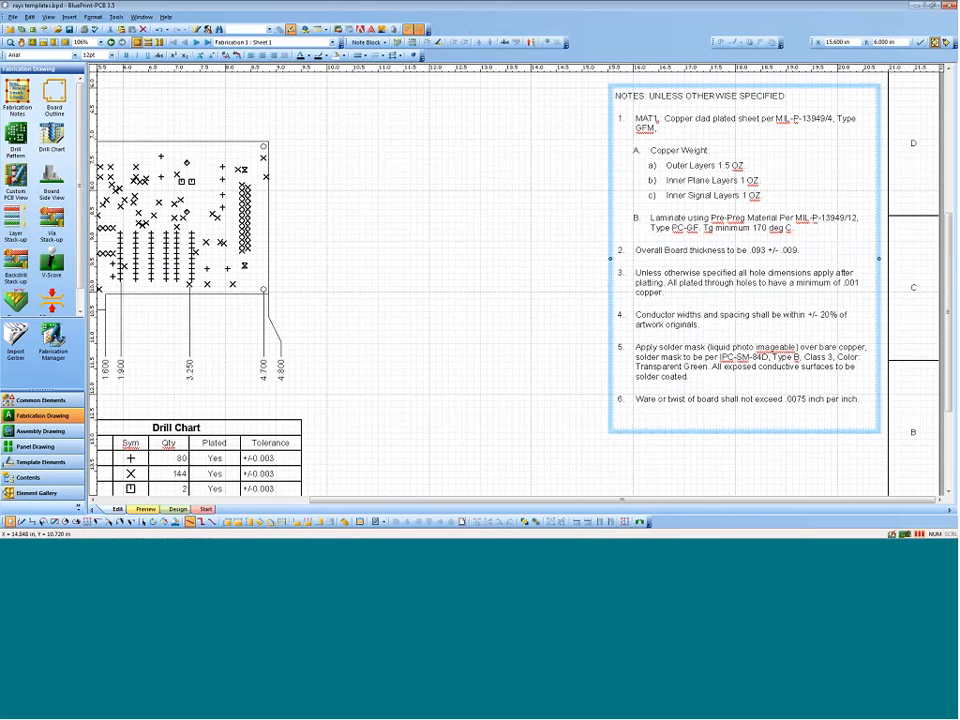
Step: Add a callout by number for note 3 and attach its leader to the board's upper-right mounting hole
left_click(637, 273)
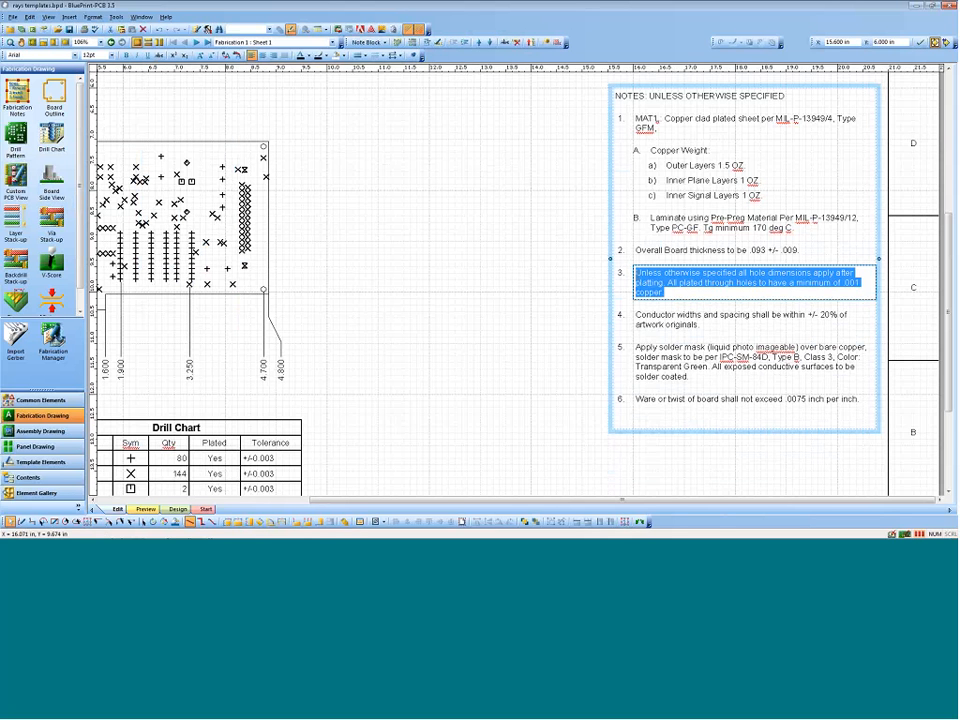
right_click(640, 278)
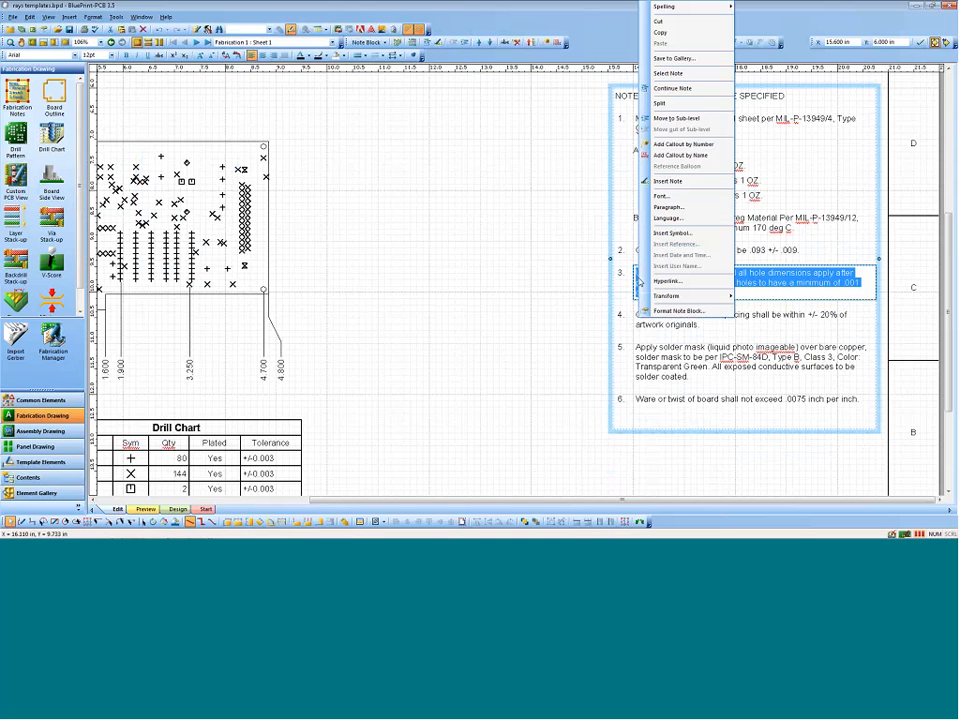
left_click(688, 145)
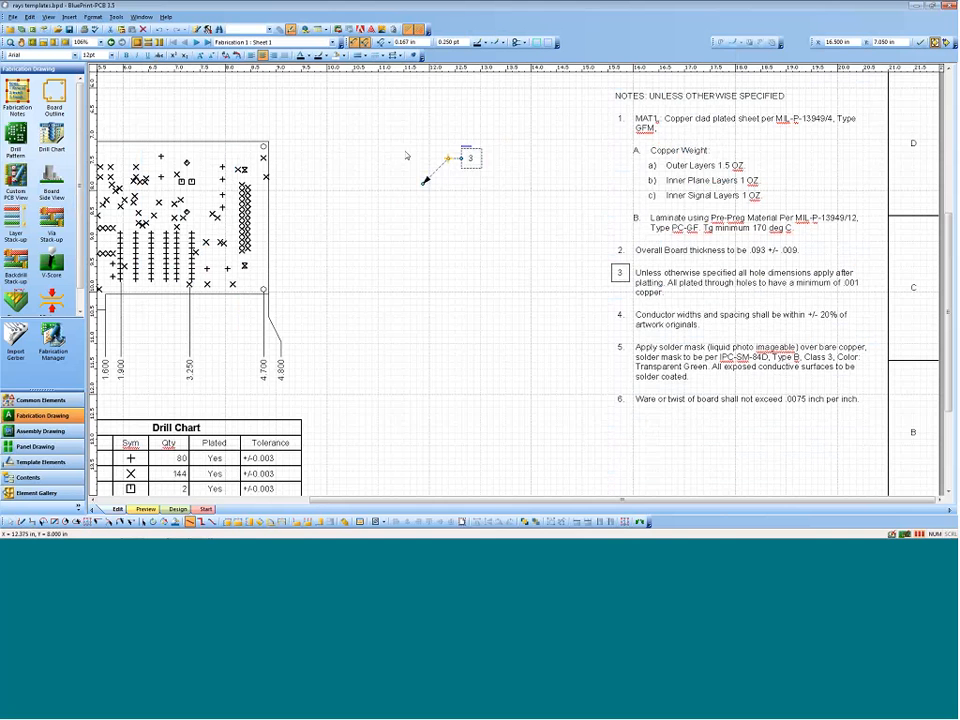
left_click(266, 146)
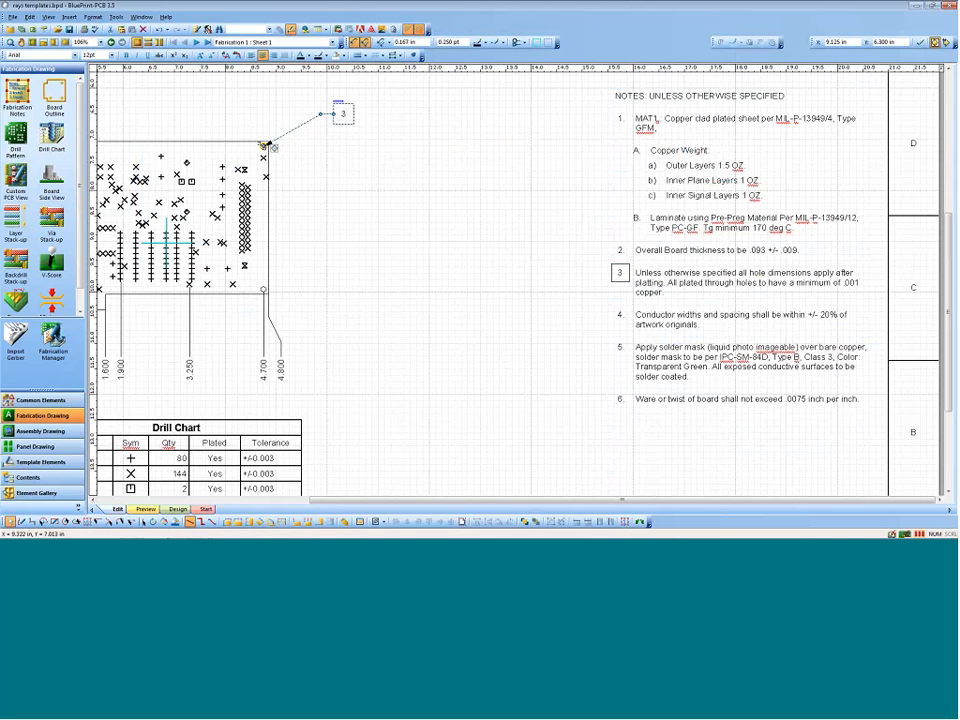
left_click(317, 169)
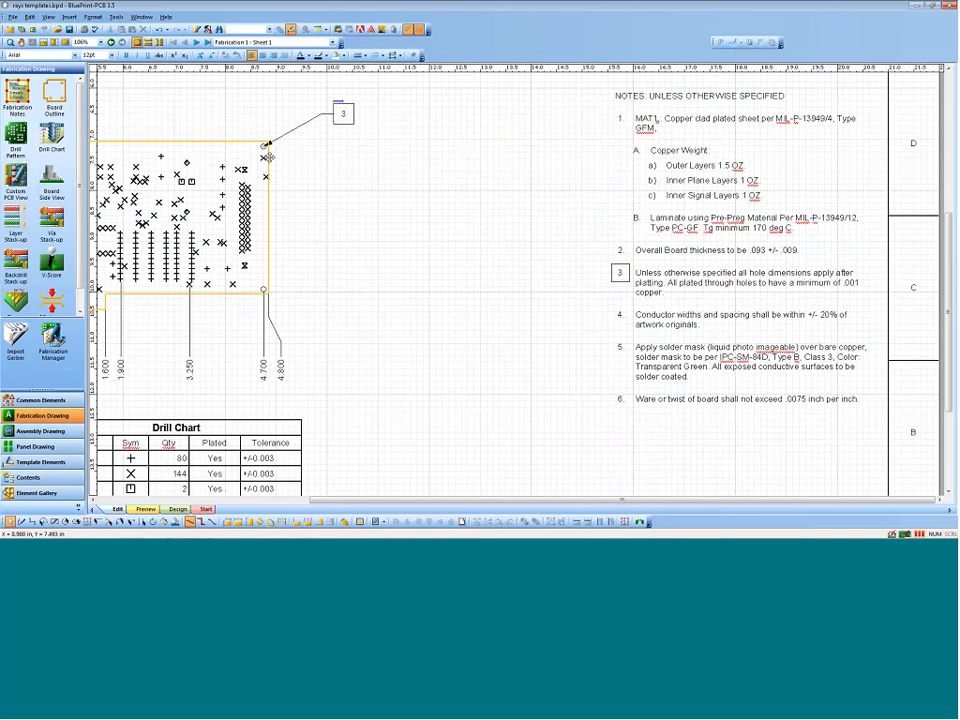
Step: Shift the board view slightly right and down to X 4.470, Y 7.035 in, and select the note 3 callout
mouse_move(268, 154)
left_mouse_down()
mouse_move(276, 160)
mouse_move(272, 150)
left_mouse_up()
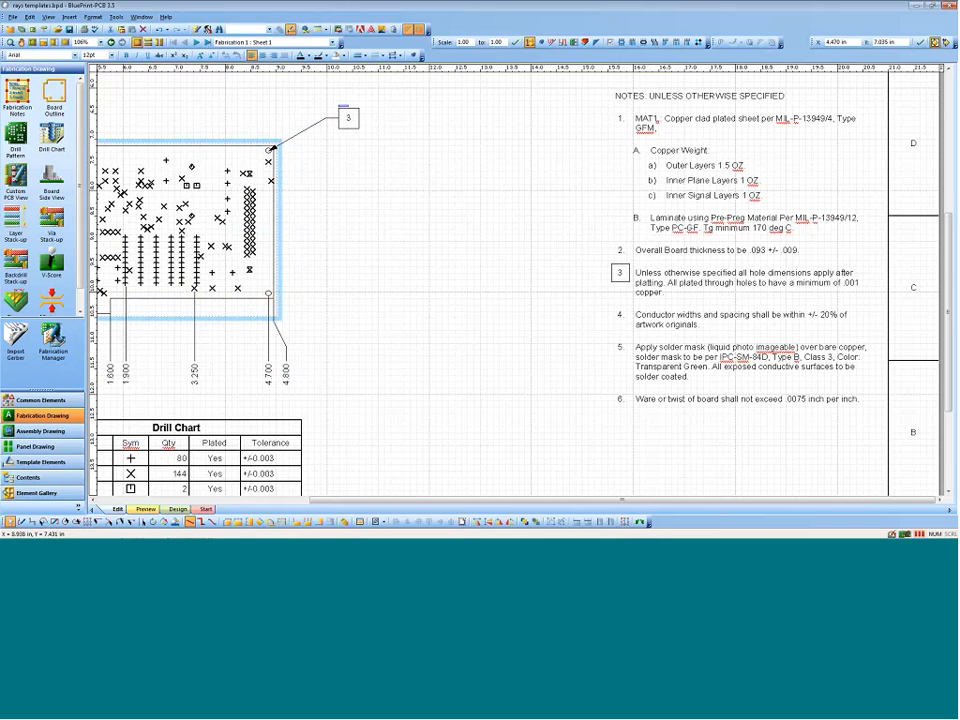
left_click(351, 222)
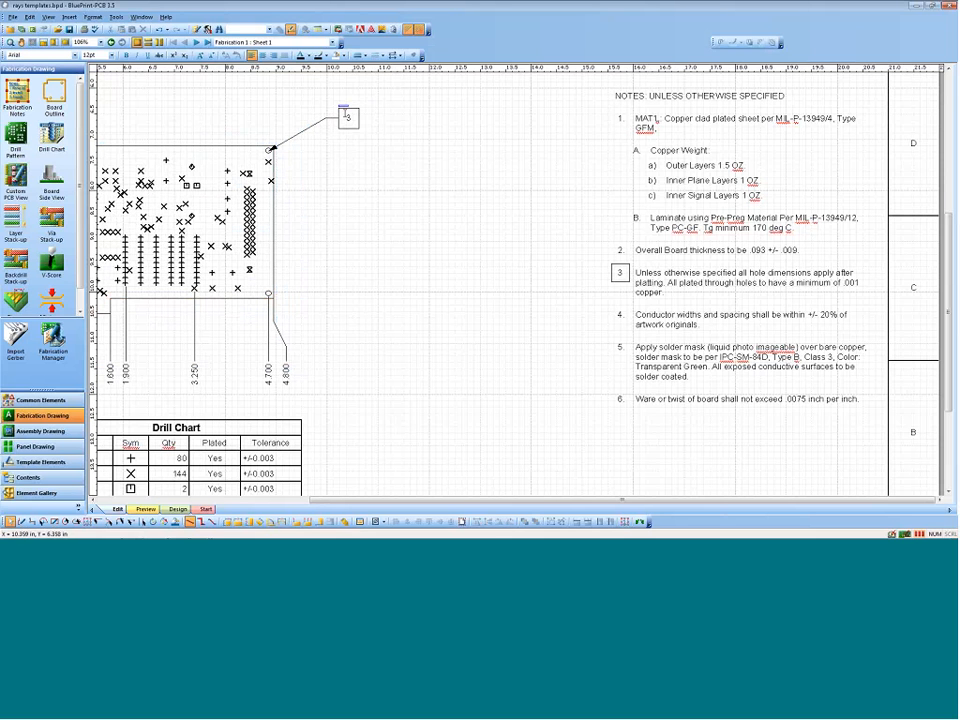
left_click(344, 112)
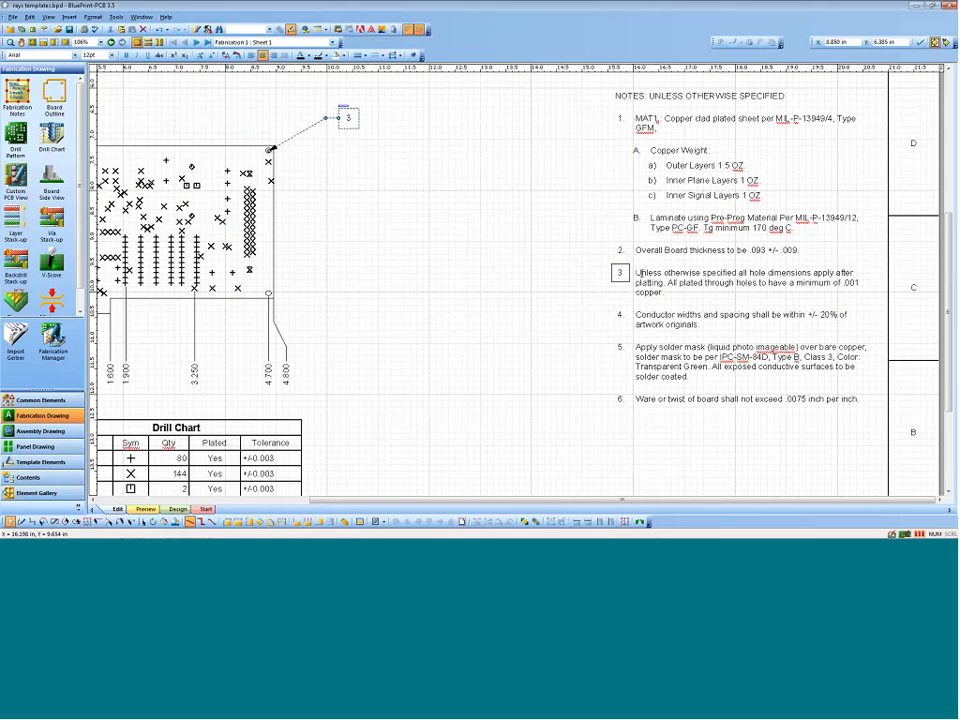
Step: Move note 3 about hole dimensions one place down in the notes list and delete it
double_click(632, 272)
left_click(490, 42)
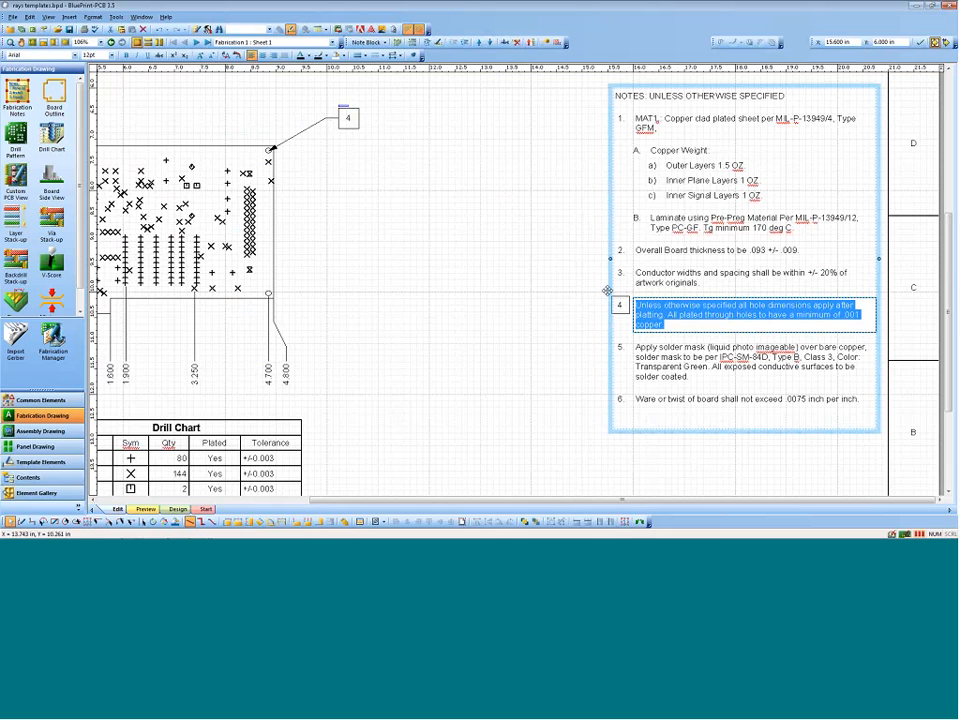
left_click(516, 42)
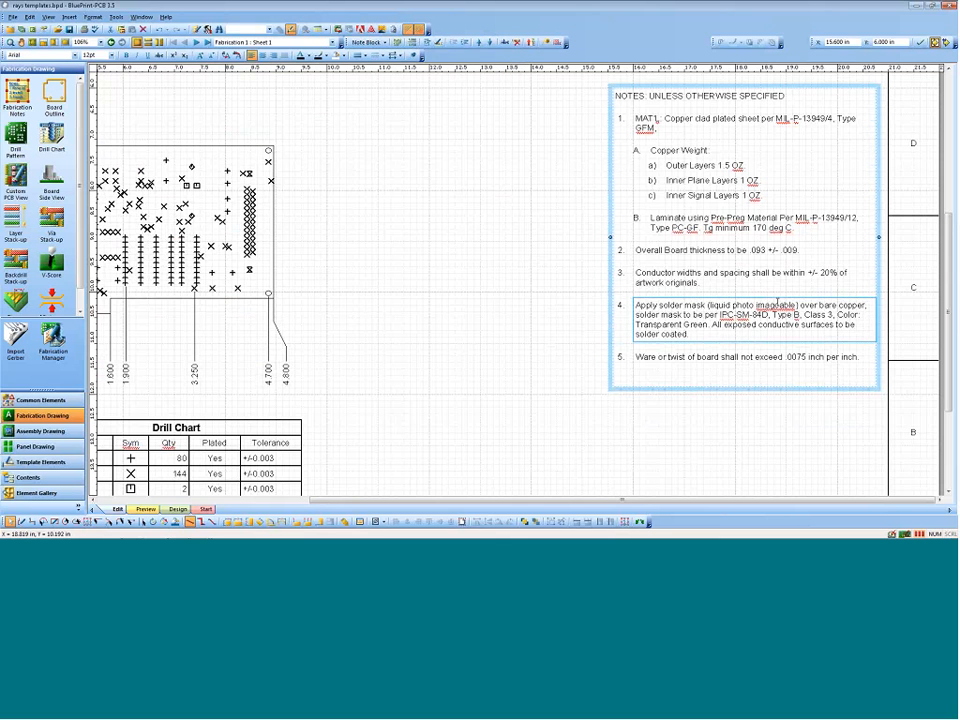
Step: Check the spelling suggestions for the word "imageable" in note 4 of the fabrication notes
right_click(778, 316)
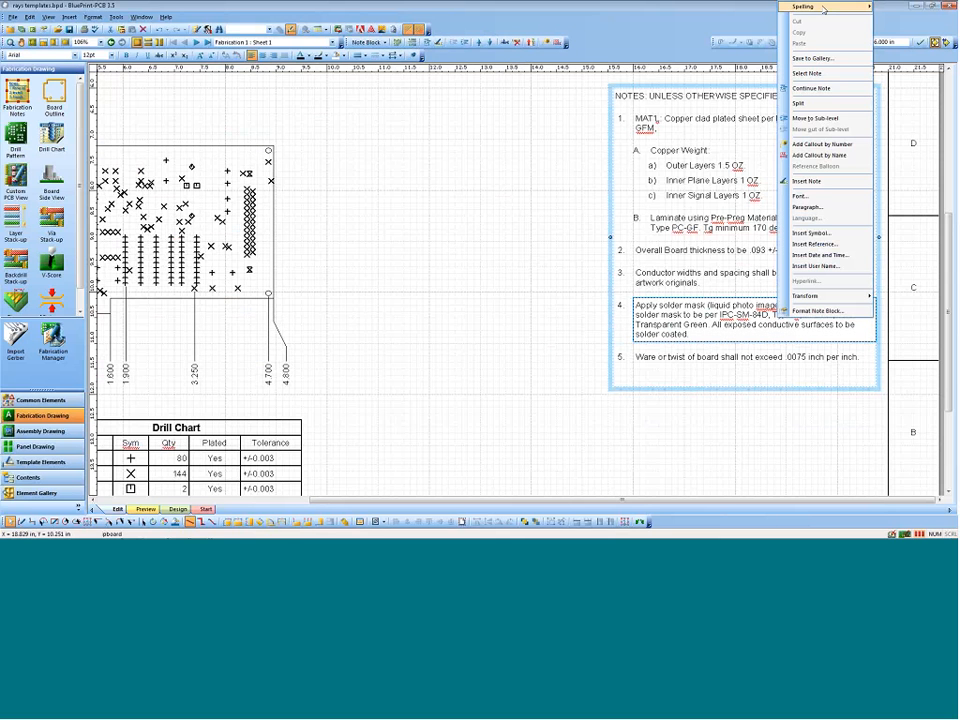
mouse_move(822, 8)
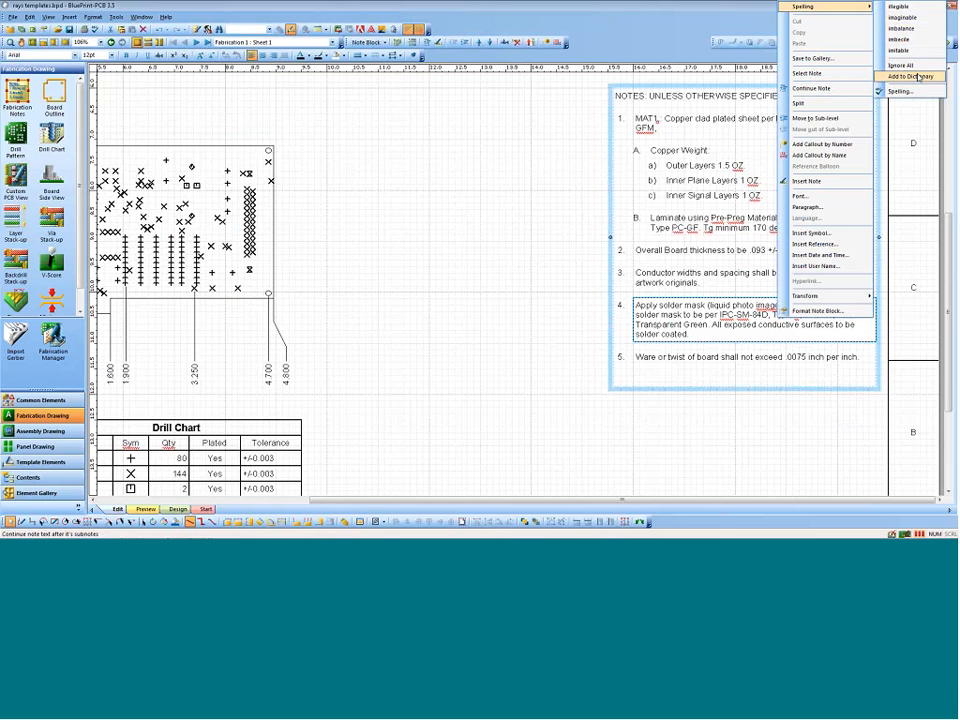
left_click(525, 227)
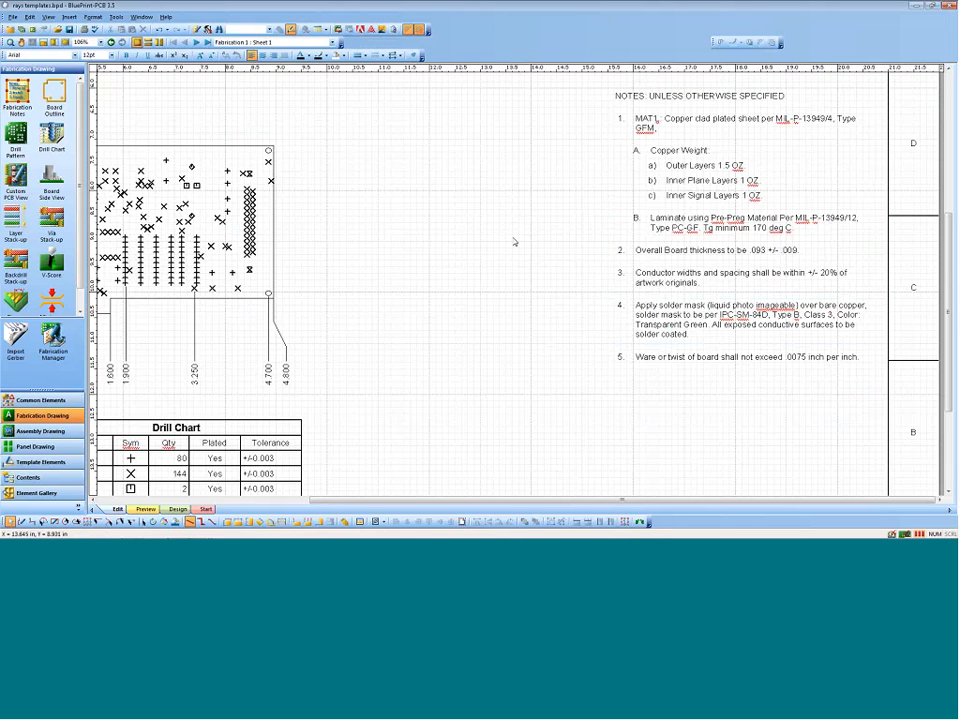
left_click(612, 300)
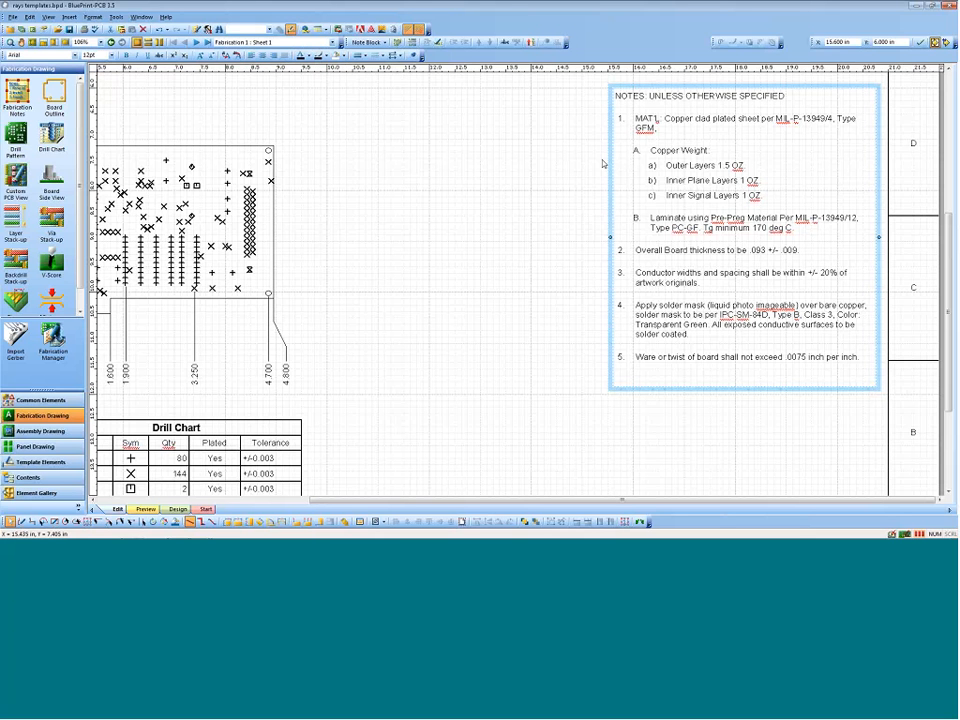
left_click(441, 118)
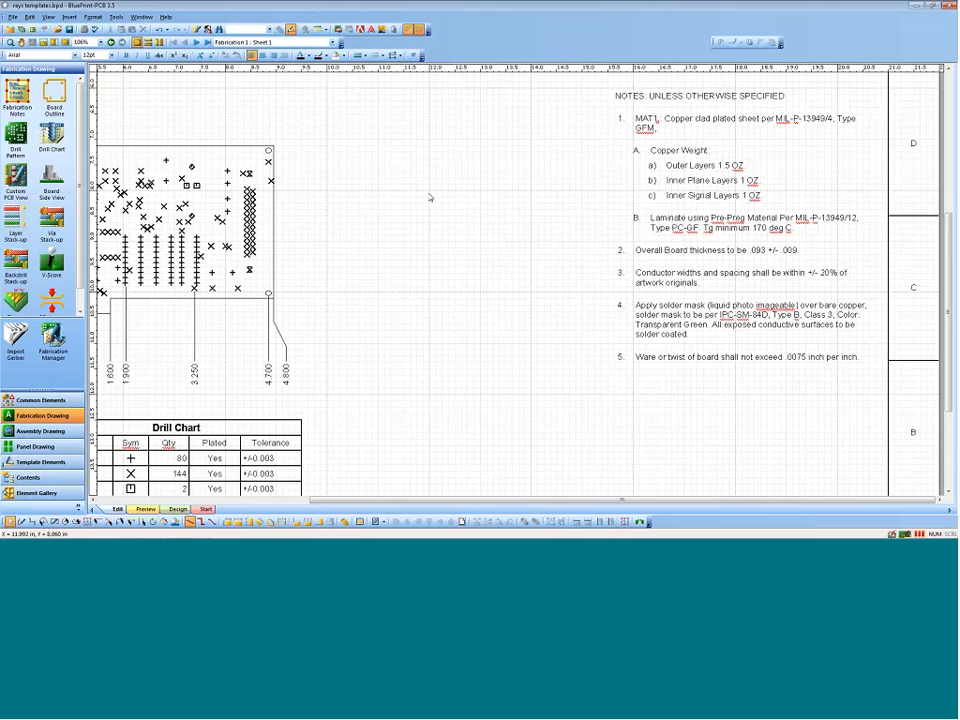
Step: Go to the Assembly 1 sheet and examine its bottom-side and top-side board views
middle_click_drag(422, 193, 426, 210)
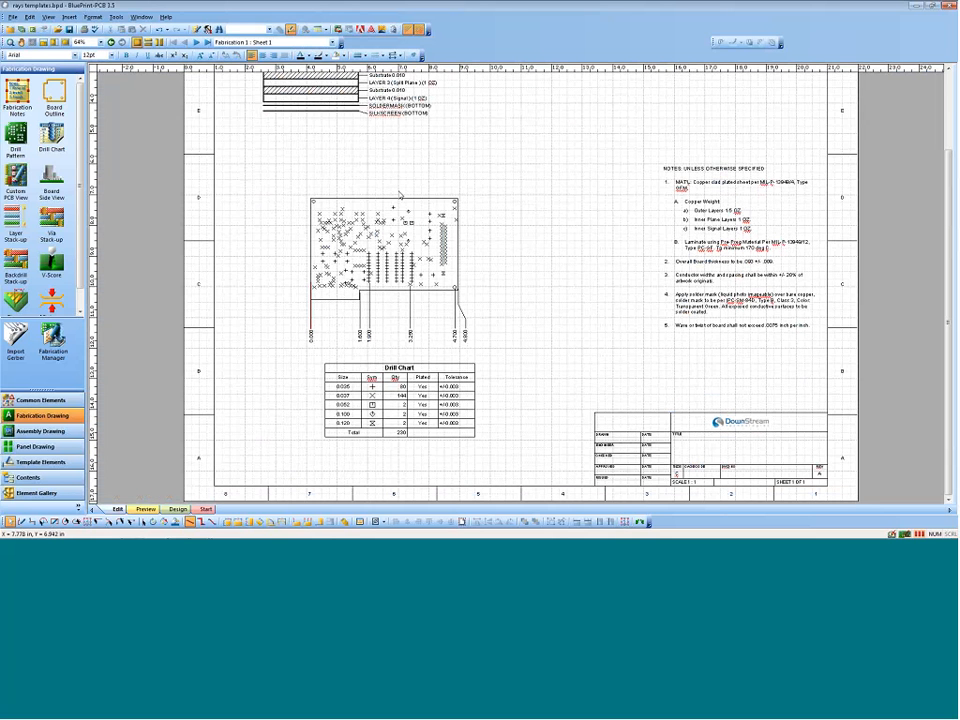
left_click(197, 43)
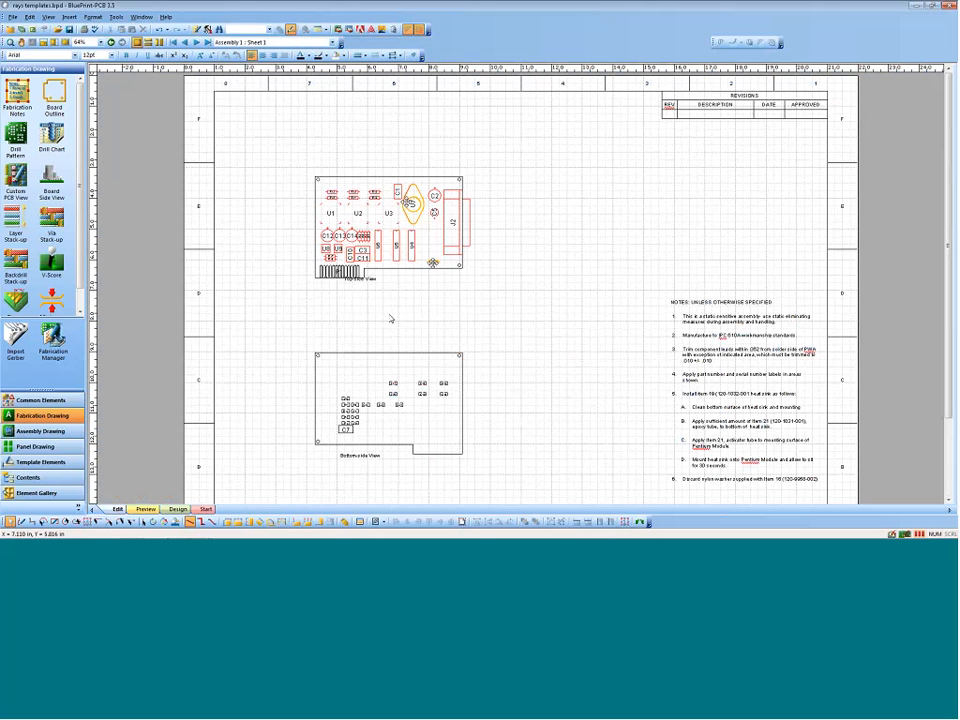
middle_click_drag(381, 421, 361, 344)
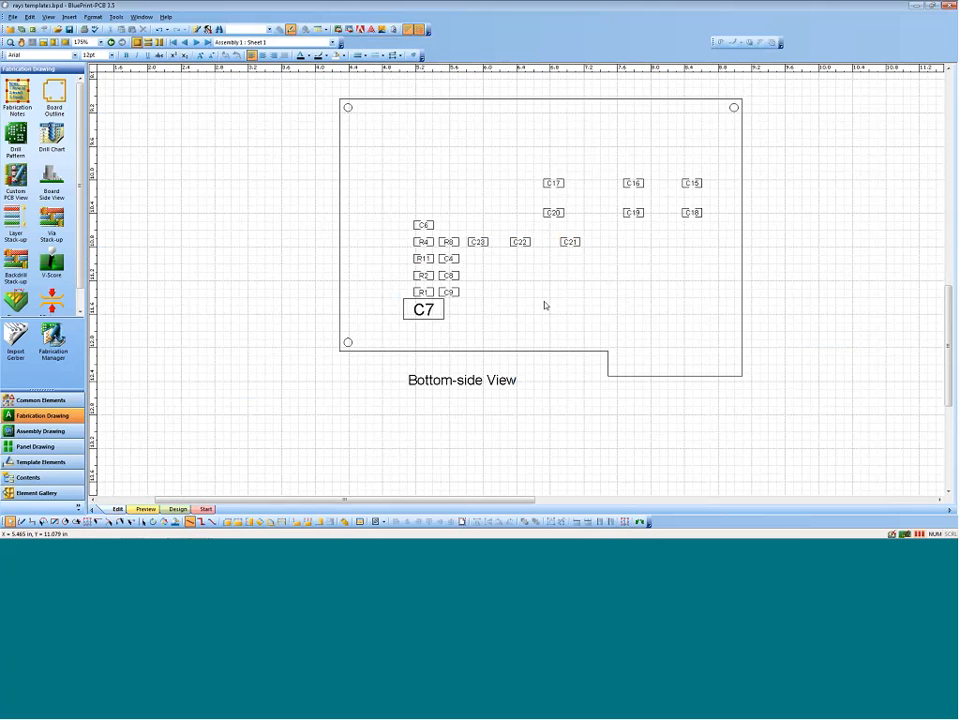
scroll(439, 300, "up", 8)
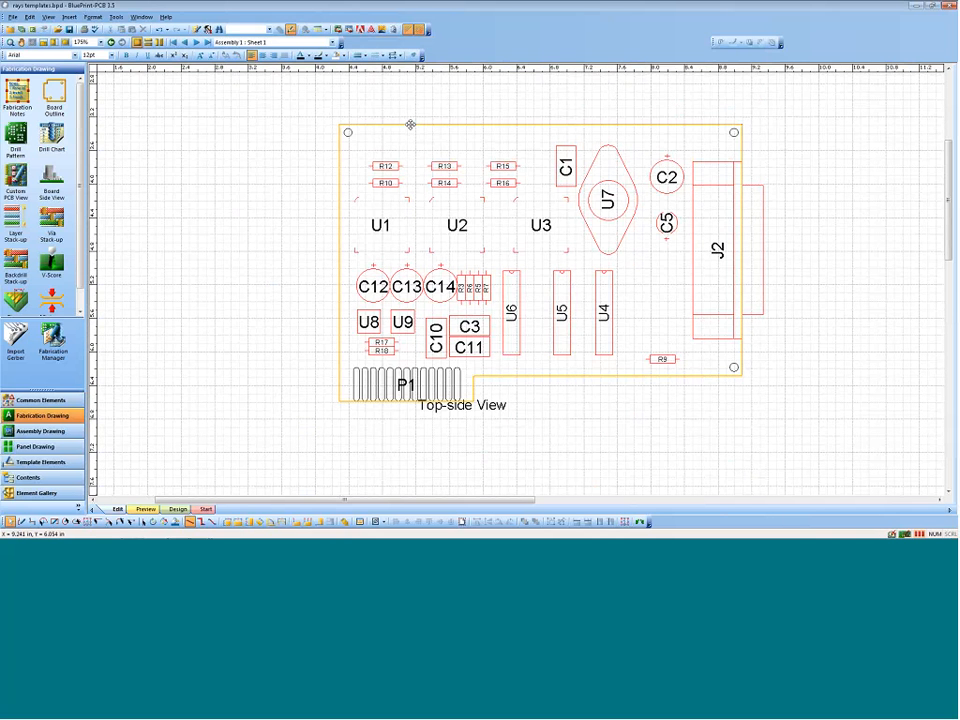
scroll(411, 137, "down", 1, "ctrl")
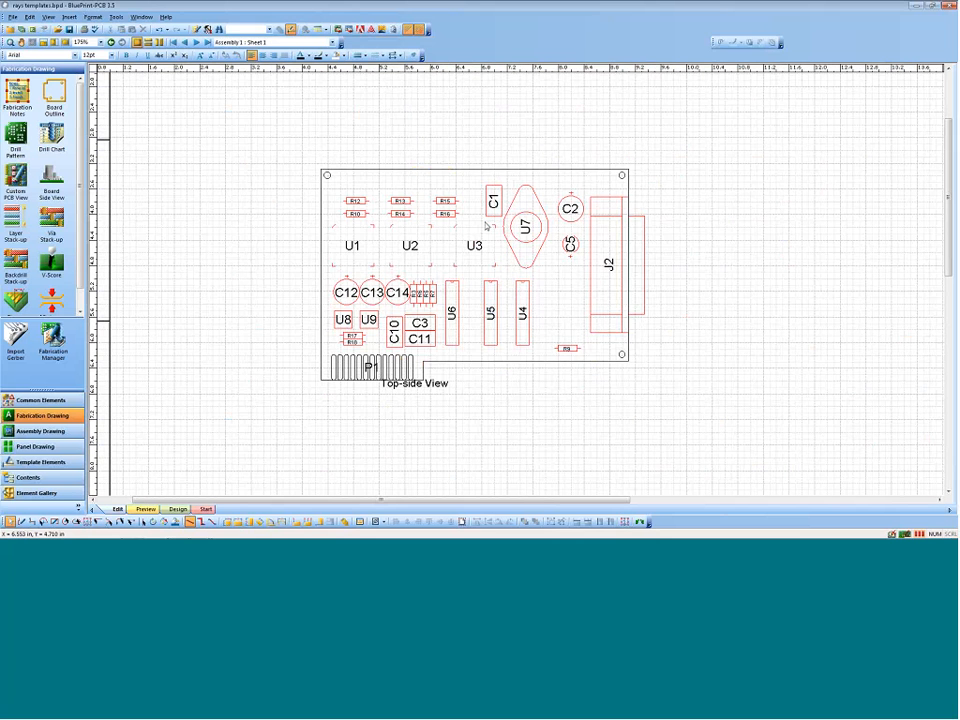
Step: Review the top-side board view's PCB CAD display items and open their advanced component customization
left_click(426, 166)
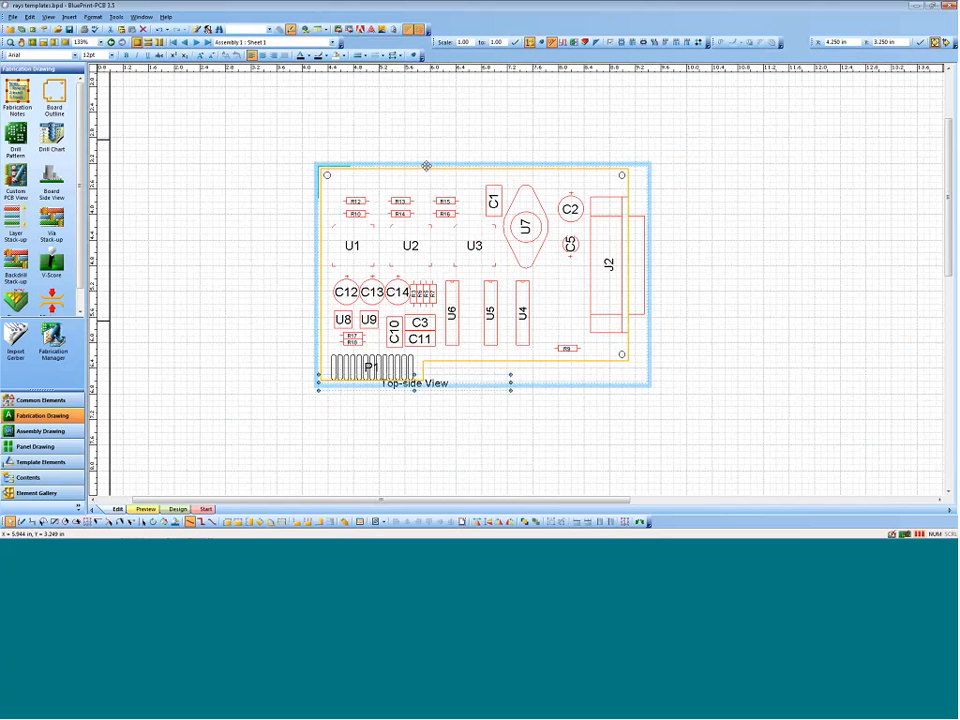
right_click(426, 166)
left_click(512, 406)
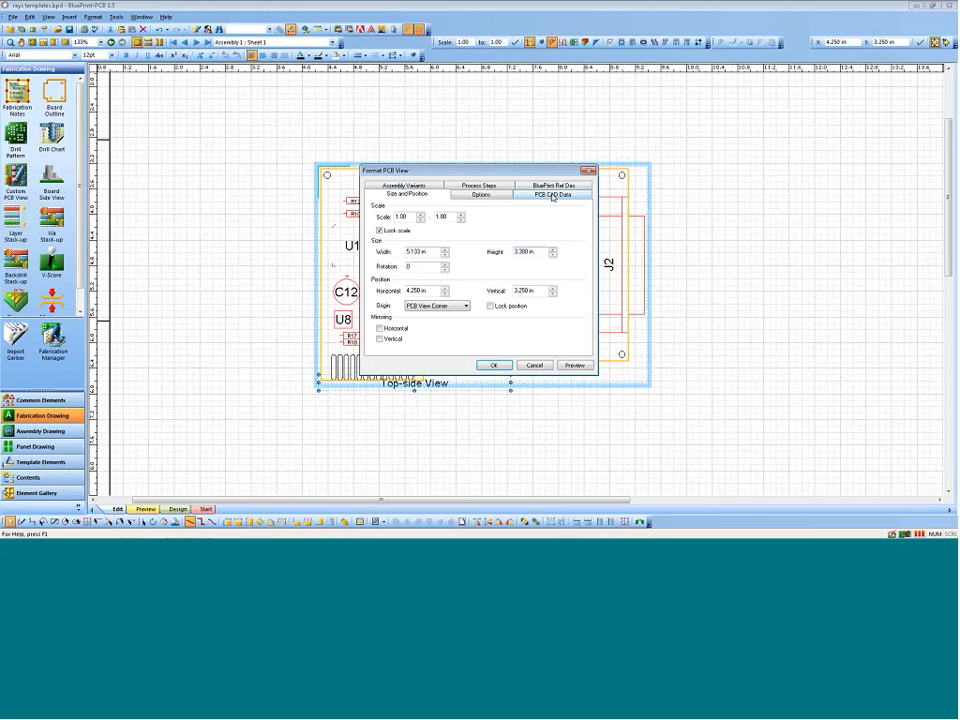
left_click(552, 194)
left_click_drag(452, 171, 765, 166)
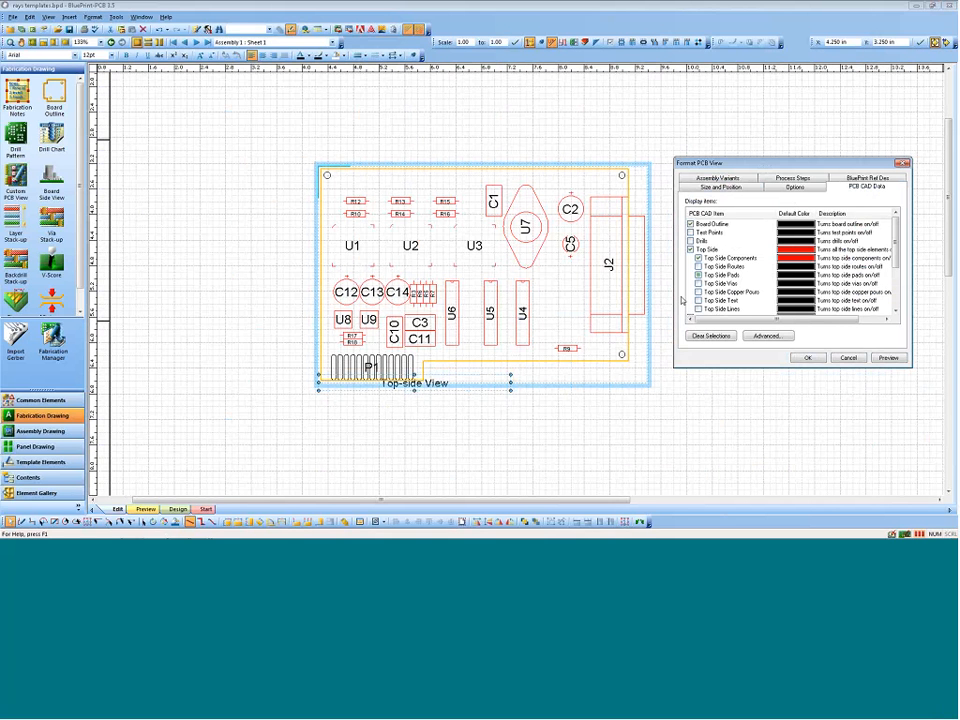
left_click_drag(894, 242, 894, 281)
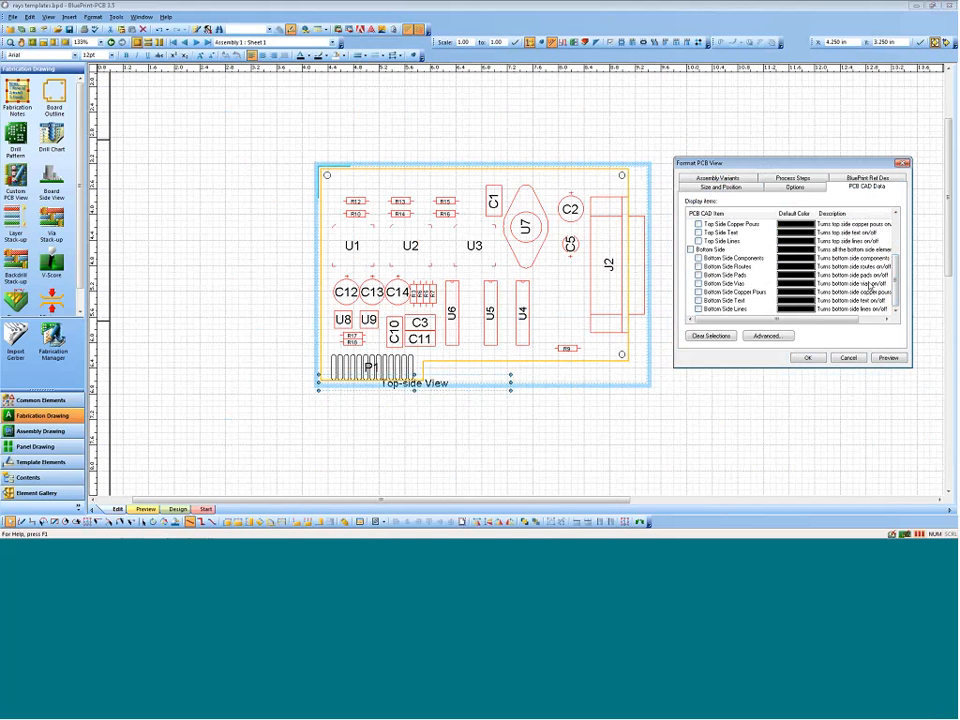
scroll(871, 287, "up", 3)
left_click(768, 336)
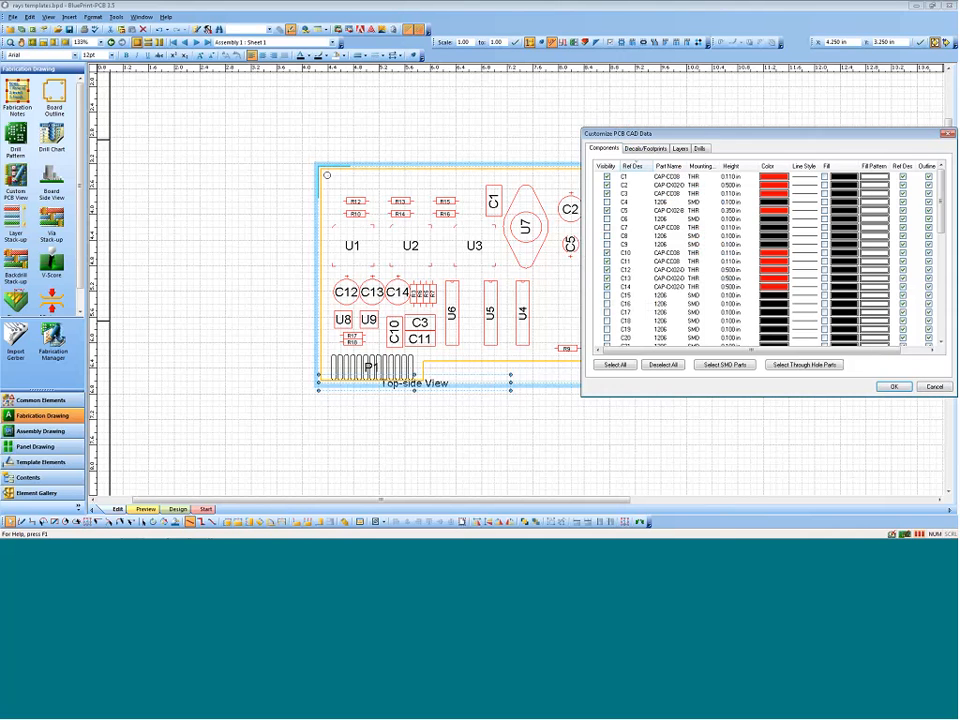
left_click_drag(634, 136, 603, 139)
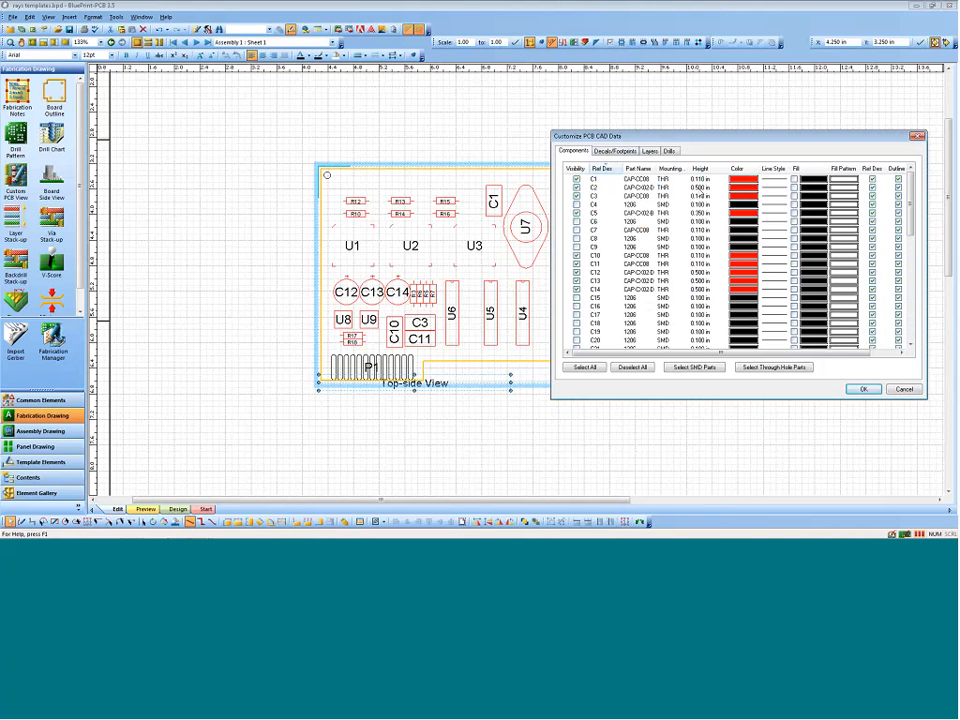
Step: Turn on fill for components C1, C2 and C3 and give all three a lime-green diagonal hatch
left_click(794, 188)
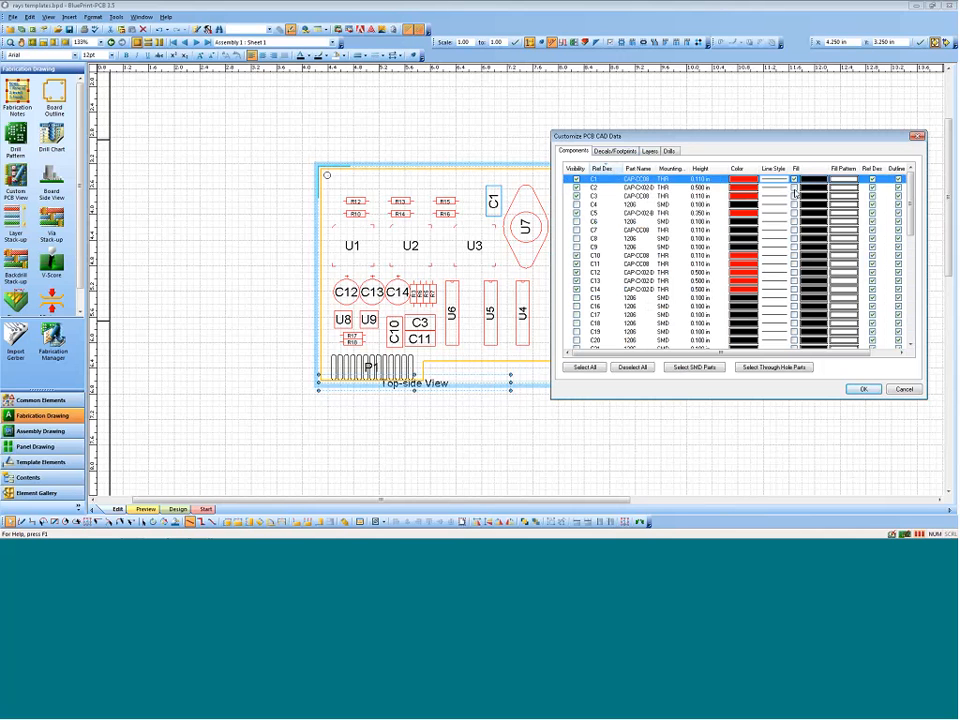
left_click(794, 196)
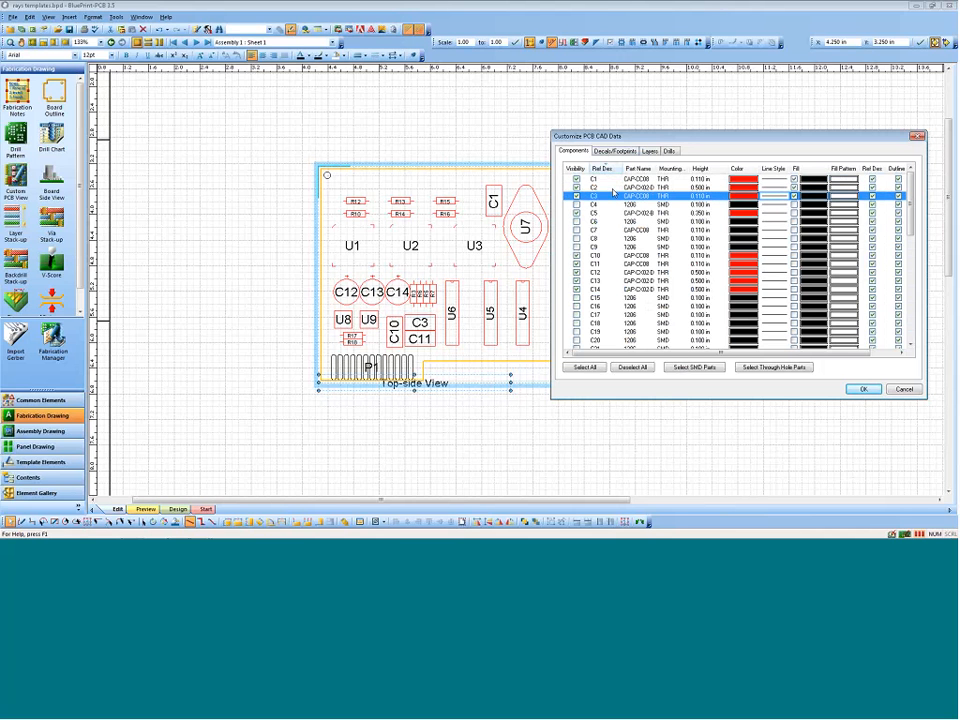
left_click(577, 179)
left_click(594, 197, "shift")
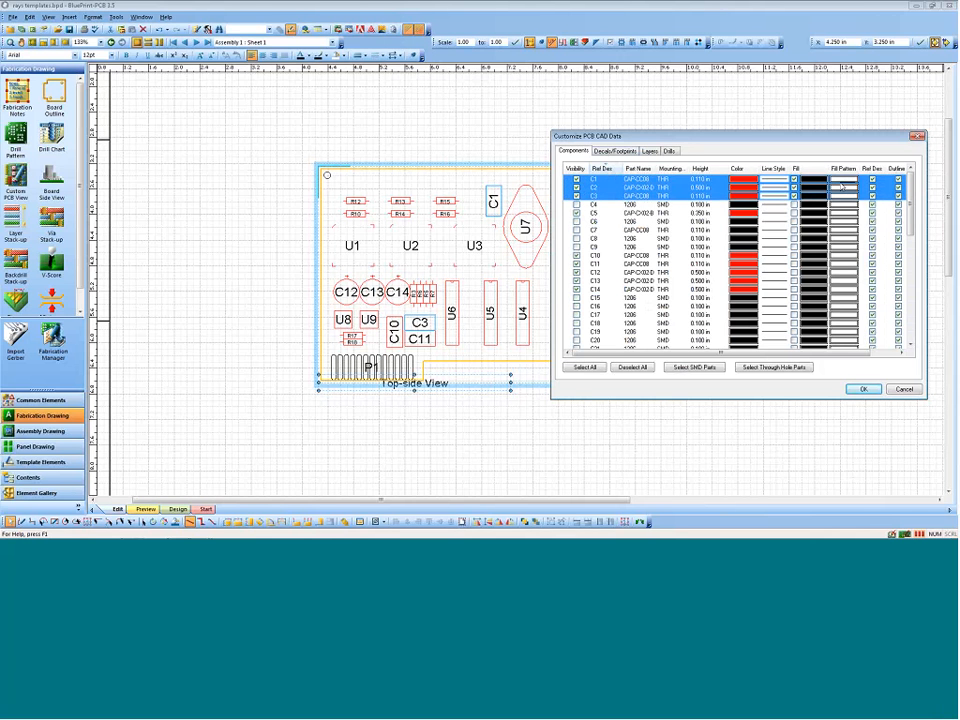
left_click(822, 179)
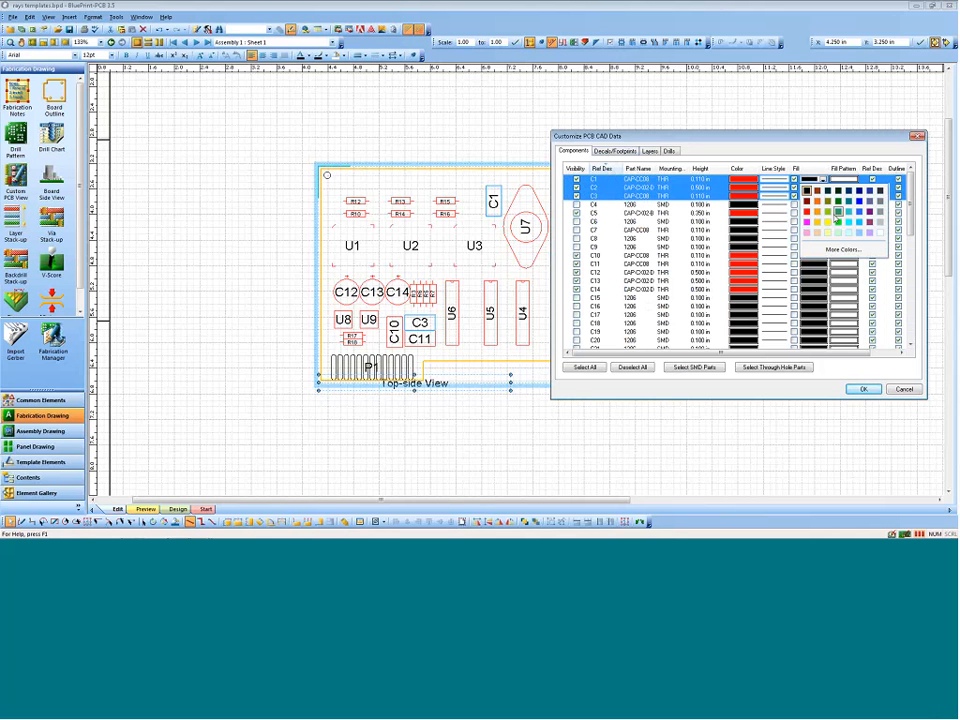
left_click(830, 213)
left_click(848, 181)
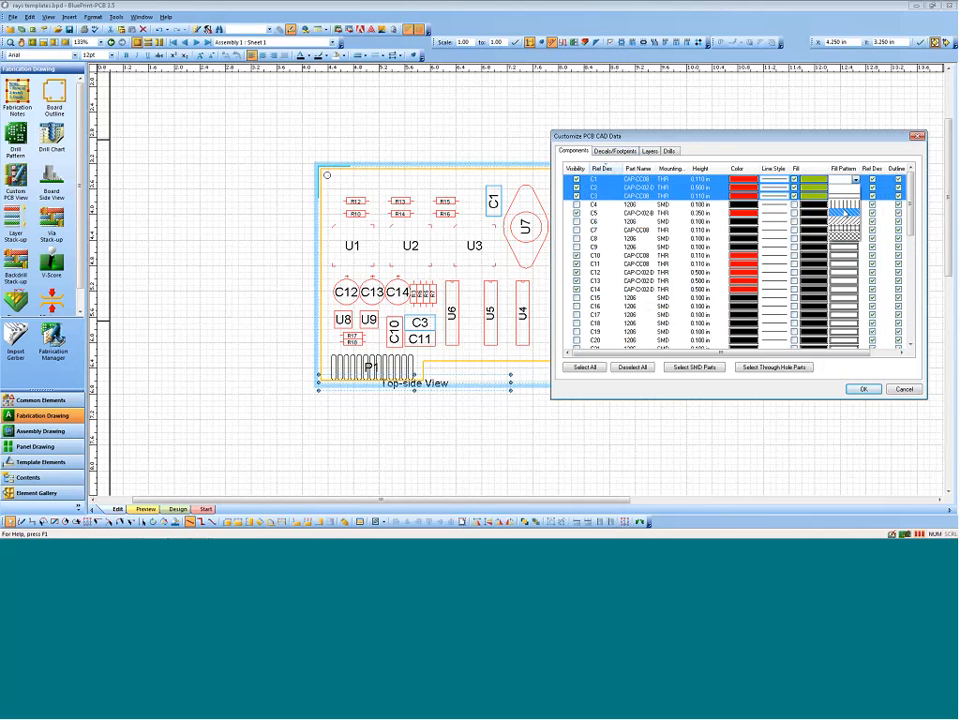
left_click(844, 211)
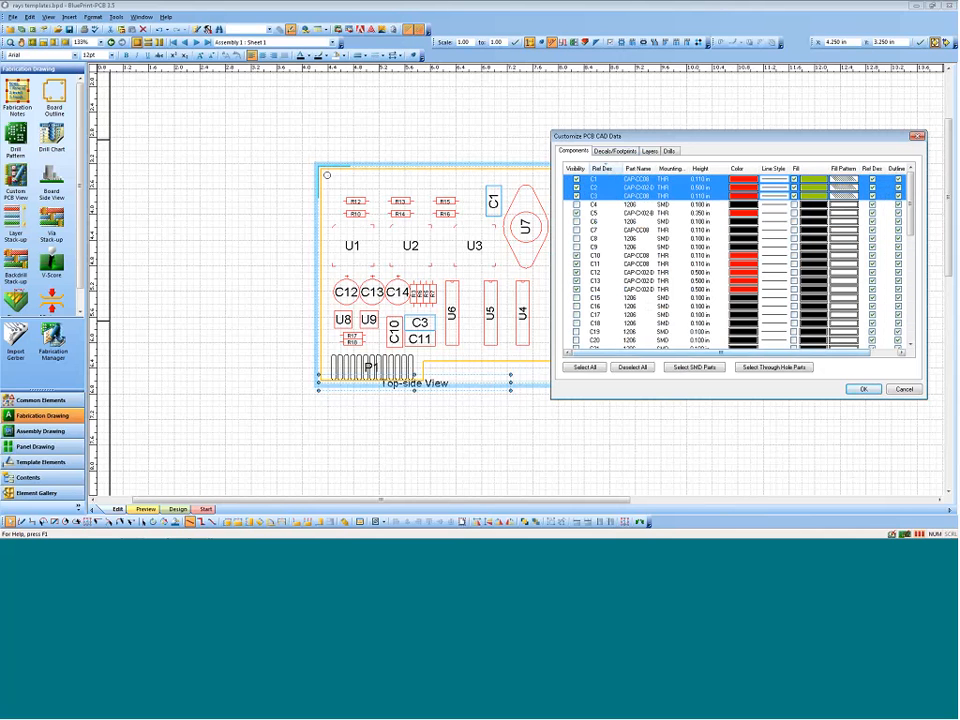
Step: Examine the remaining component display options, the decal and layer settings, and the display order of CAD layers and object types
left_click_drag(837, 353, 868, 353)
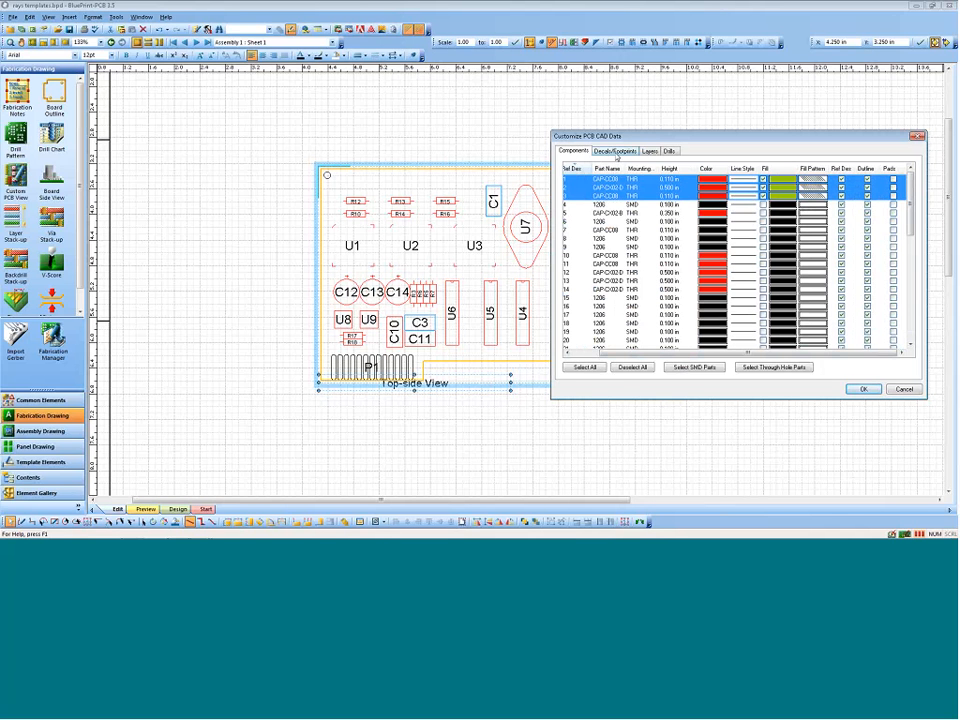
left_click(616, 152)
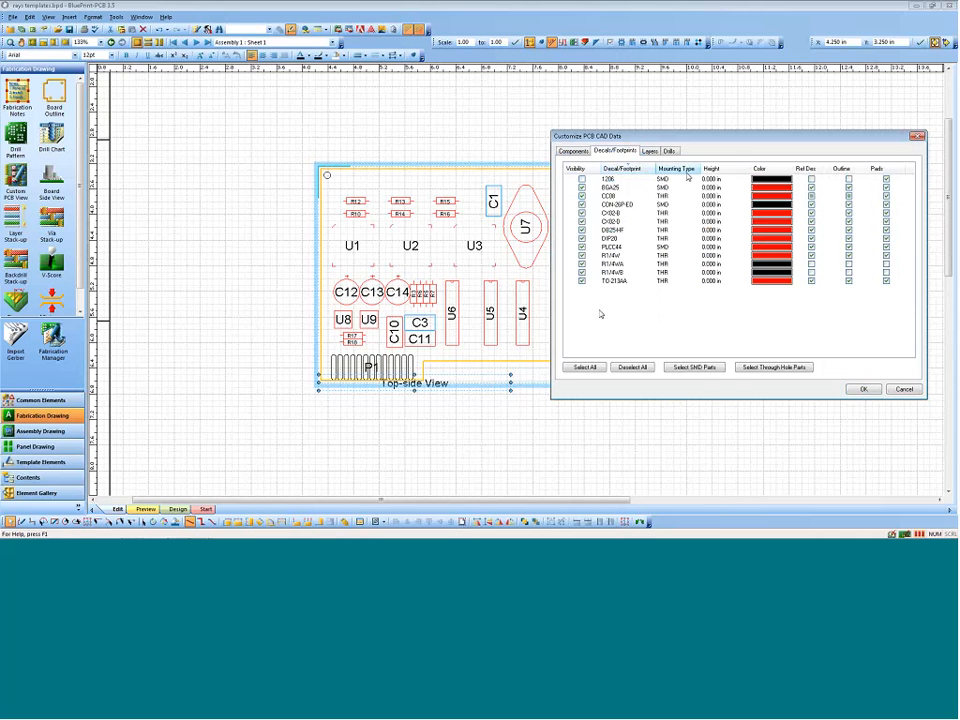
key("ctrl+Tab")
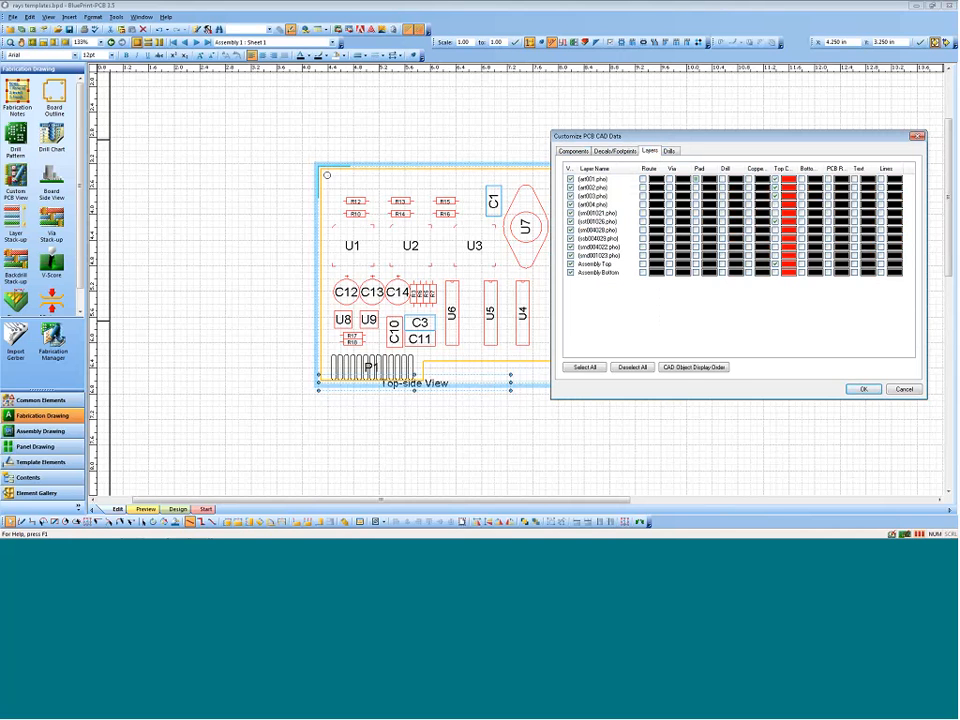
left_click(697, 369)
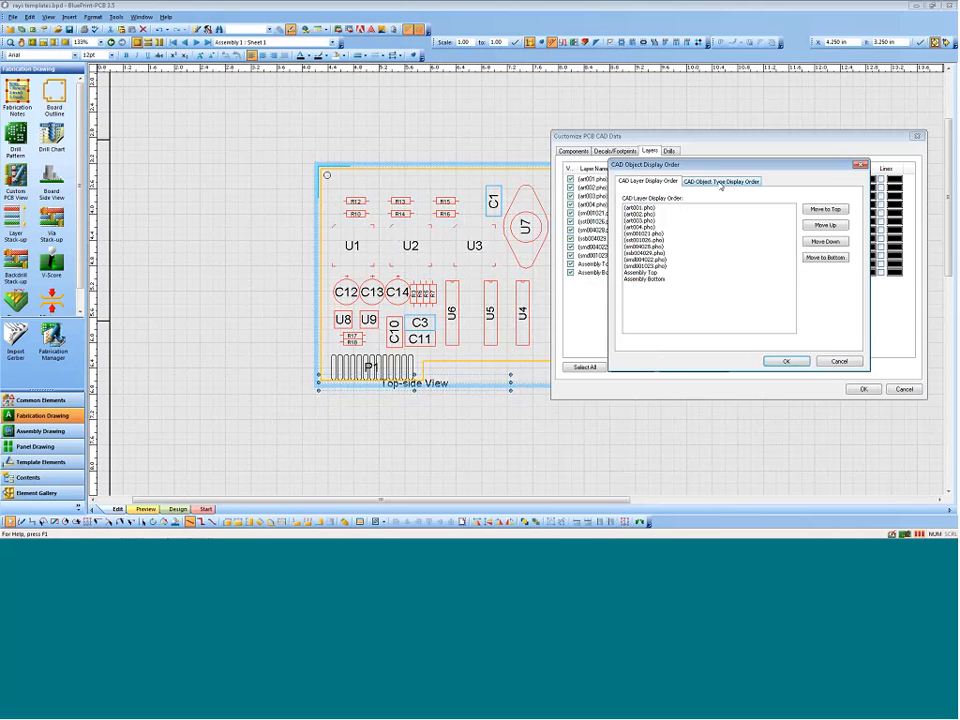
left_click(719, 181)
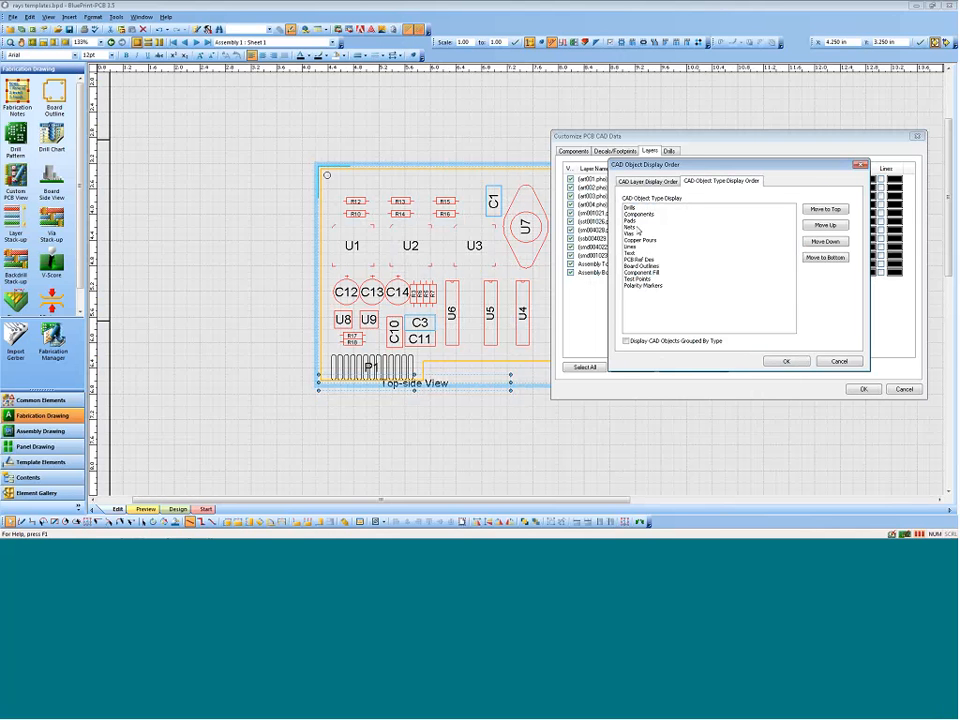
left_click(840, 362)
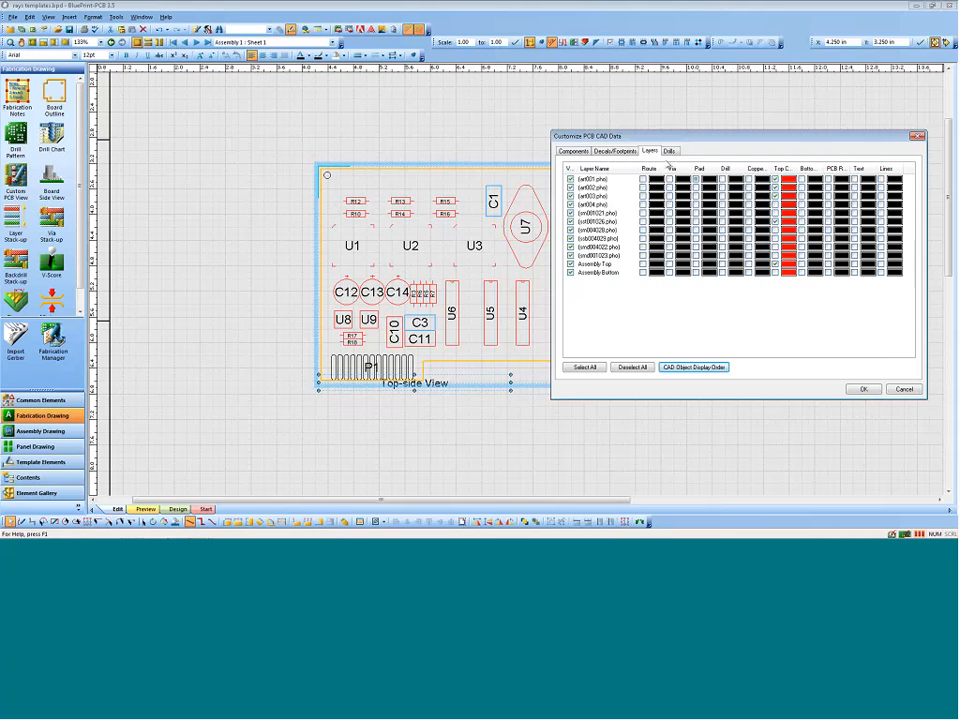
left_click(698, 369)
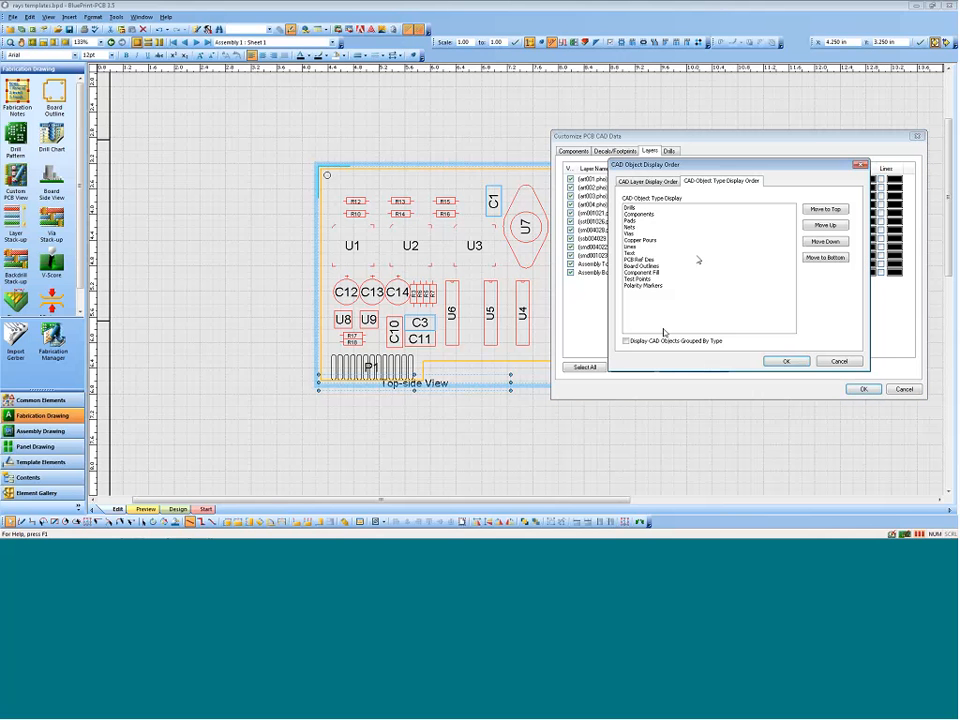
left_click(650, 182)
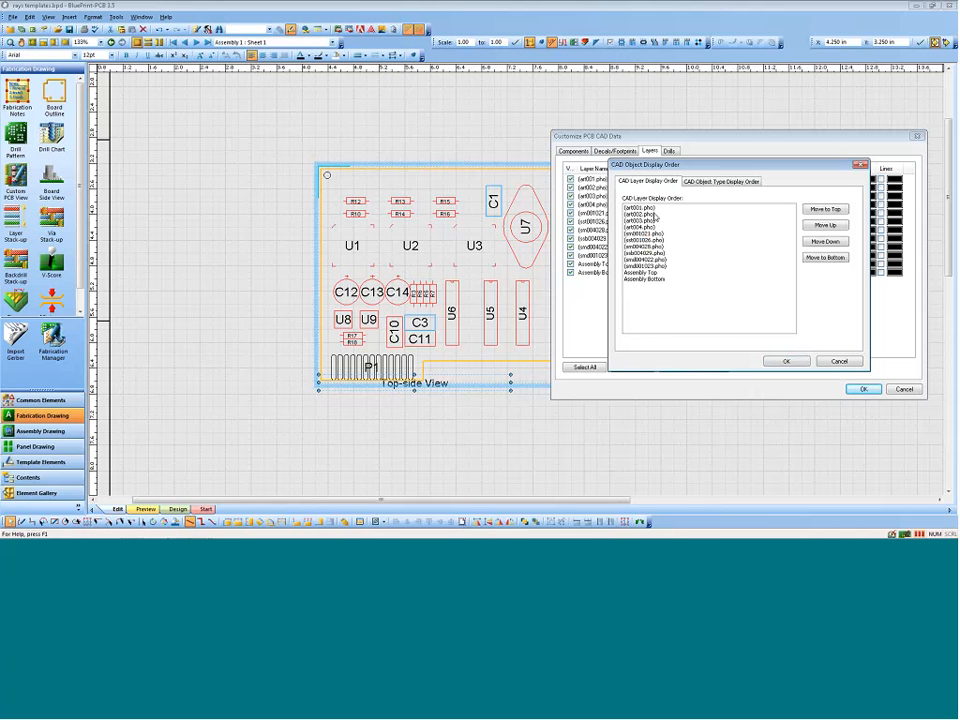
left_click(838, 362)
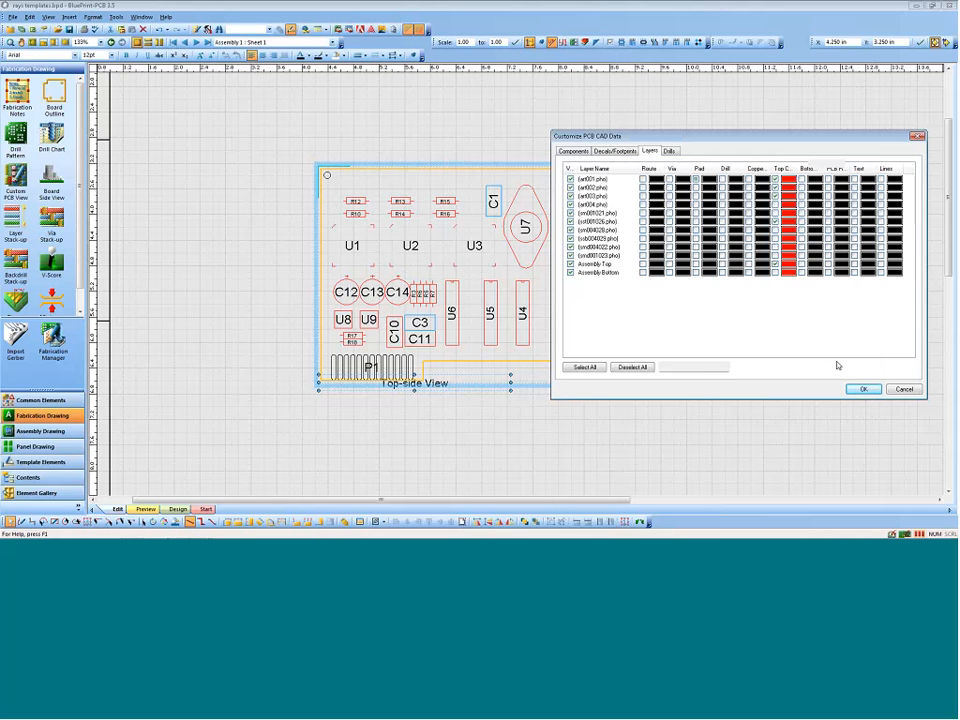
Step: Show the 0.120 in plated drills with their symbols turned off, and apply the top-side view's formatting
left_click(669, 152)
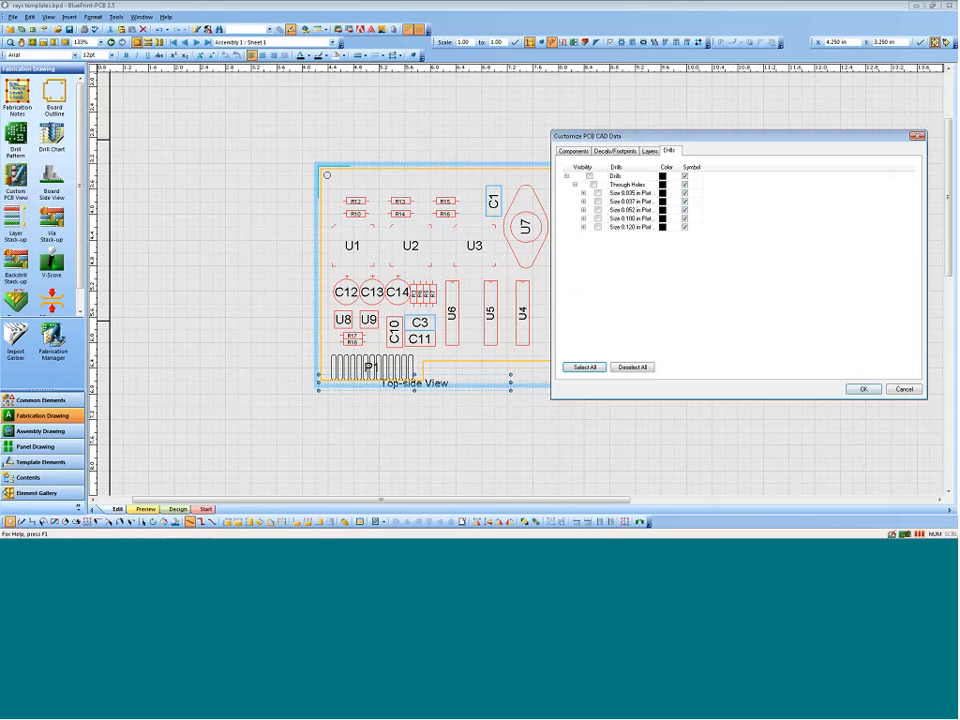
left_click(684, 227)
left_click(598, 227)
left_click(862, 389)
left_click(808, 358)
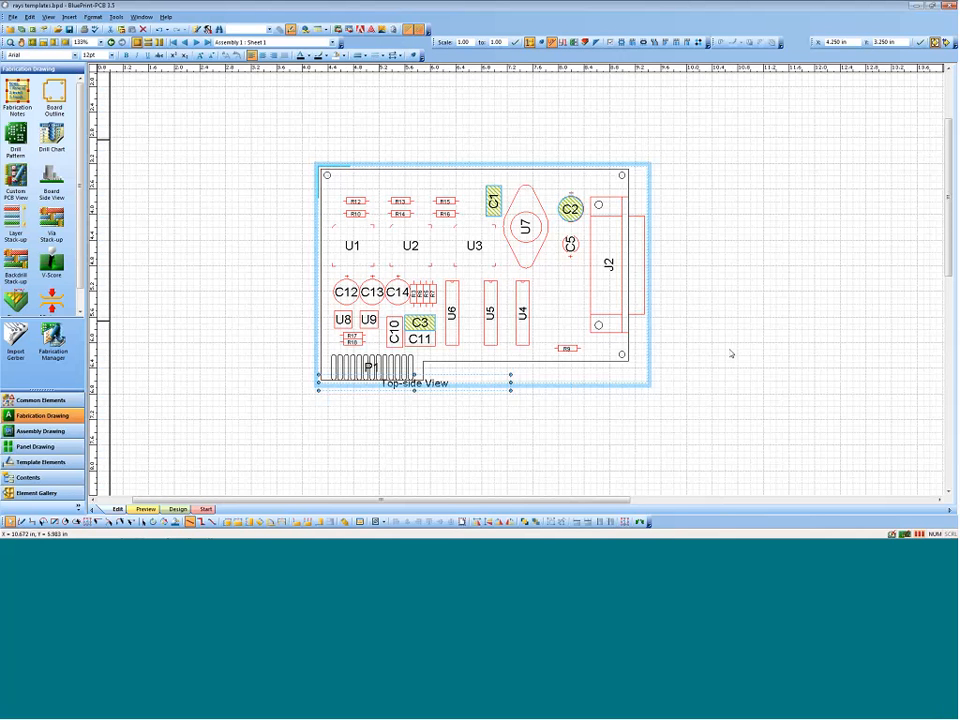
Step: Open the formatting of the bottom-side board view and review its general options and its scale, size, position and mirroring settings
scroll(690, 340, "down", 1)
scroll(691, 342, "down", 6)
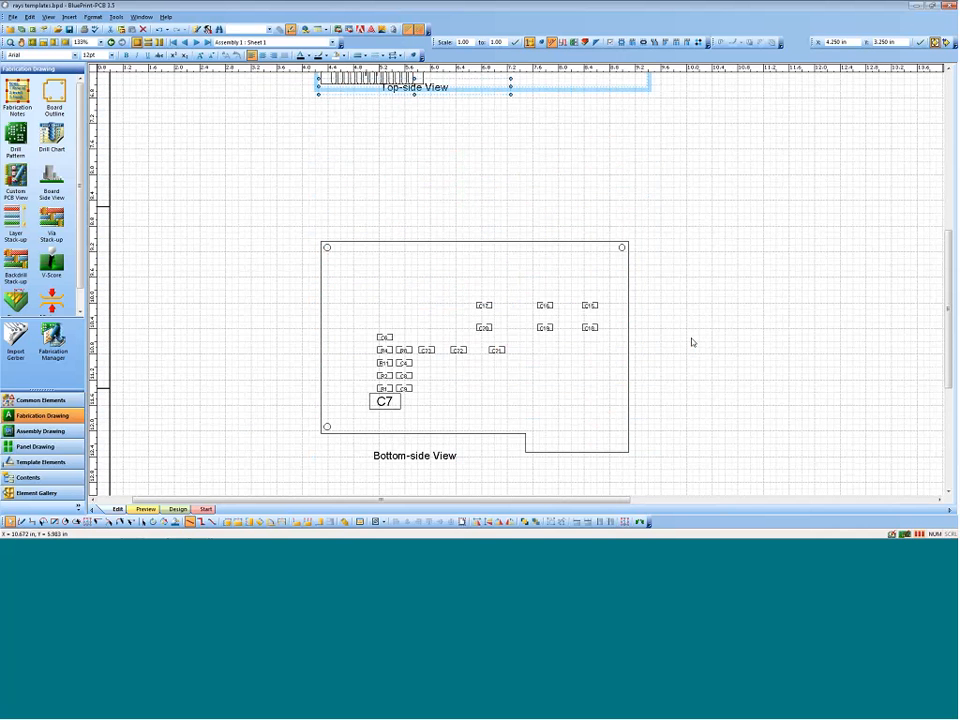
left_click(480, 239)
right_click(481, 240)
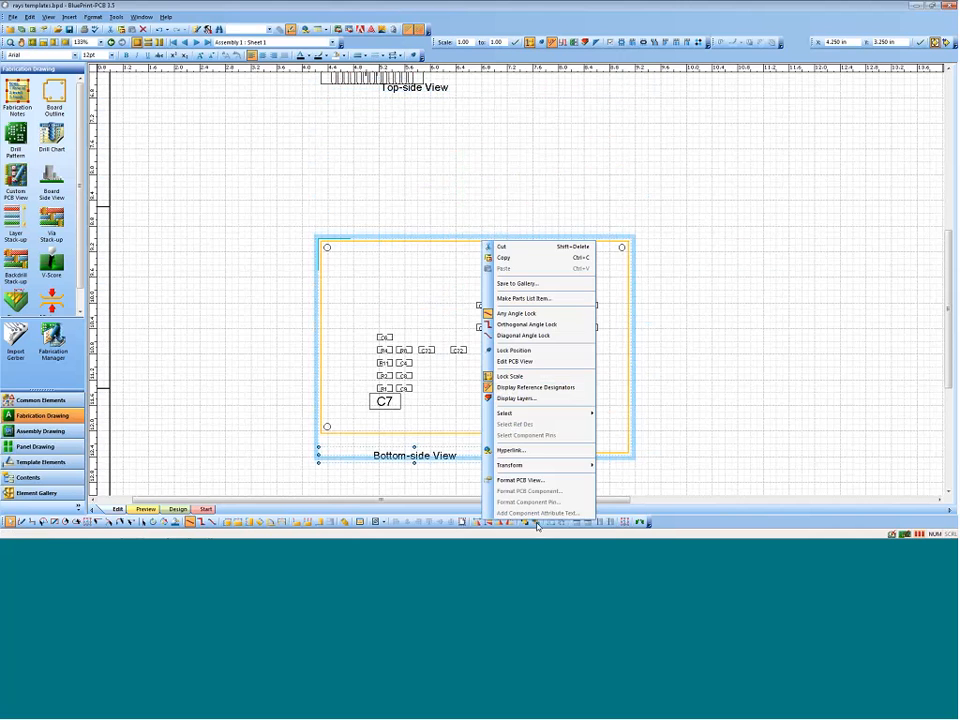
left_click(521, 480)
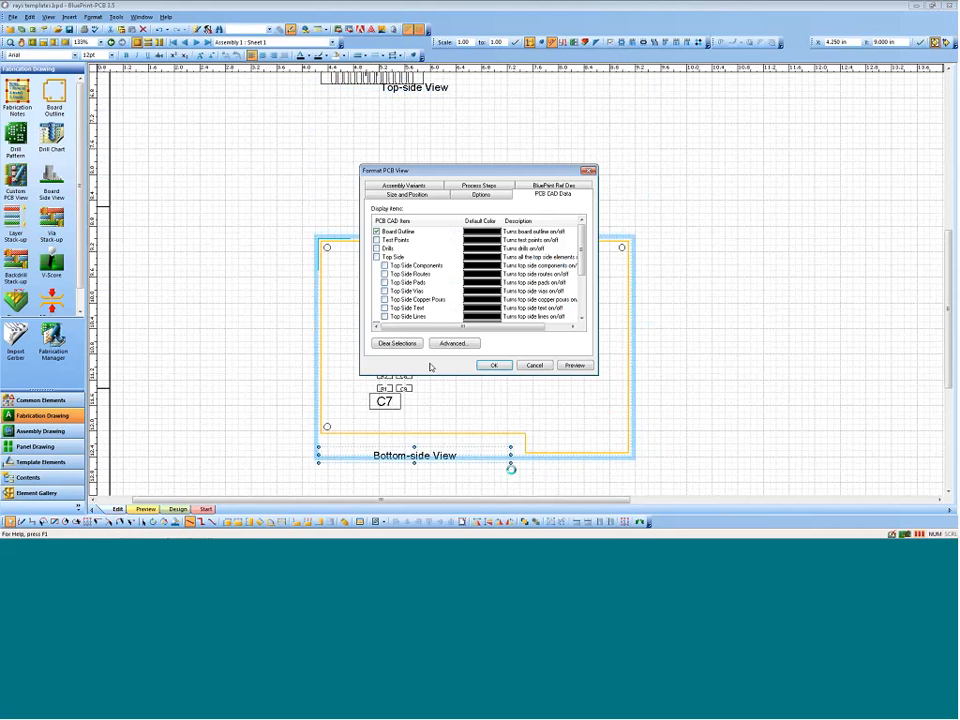
left_click(481, 194)
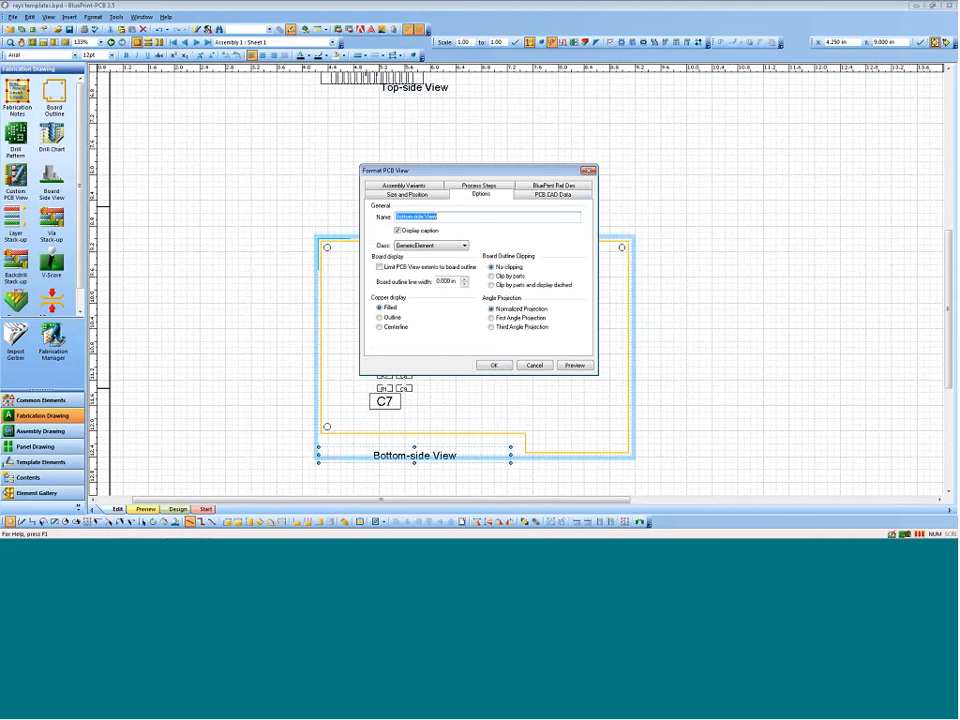
left_click(405, 194)
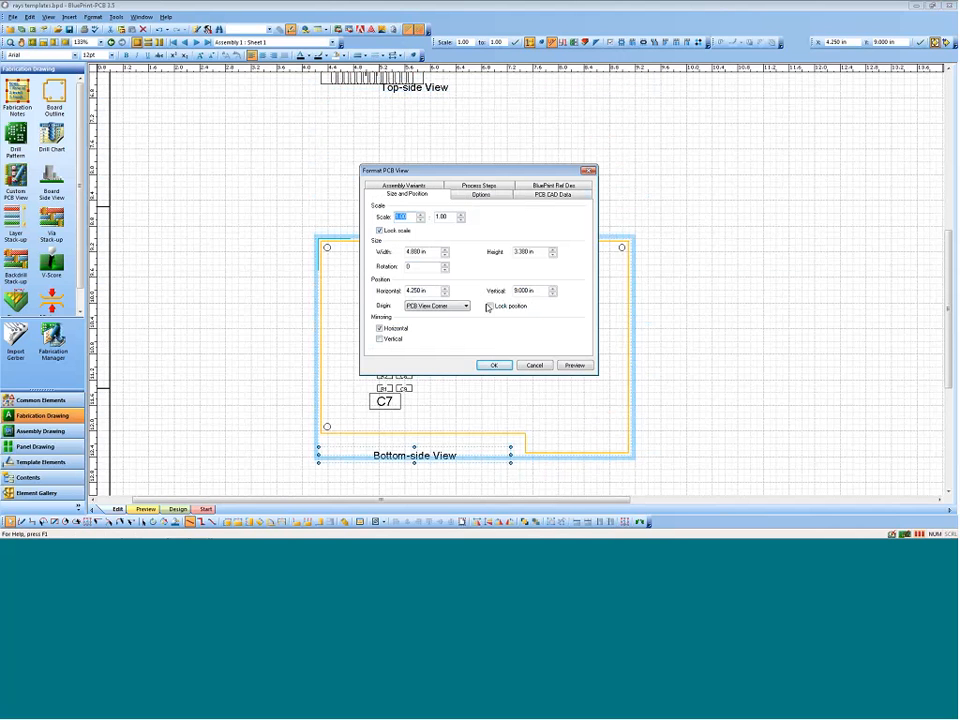
Step: Turn off the caption display for the bottom-side view and preview the change on the sheet
left_click(481, 194)
left_click(397, 231)
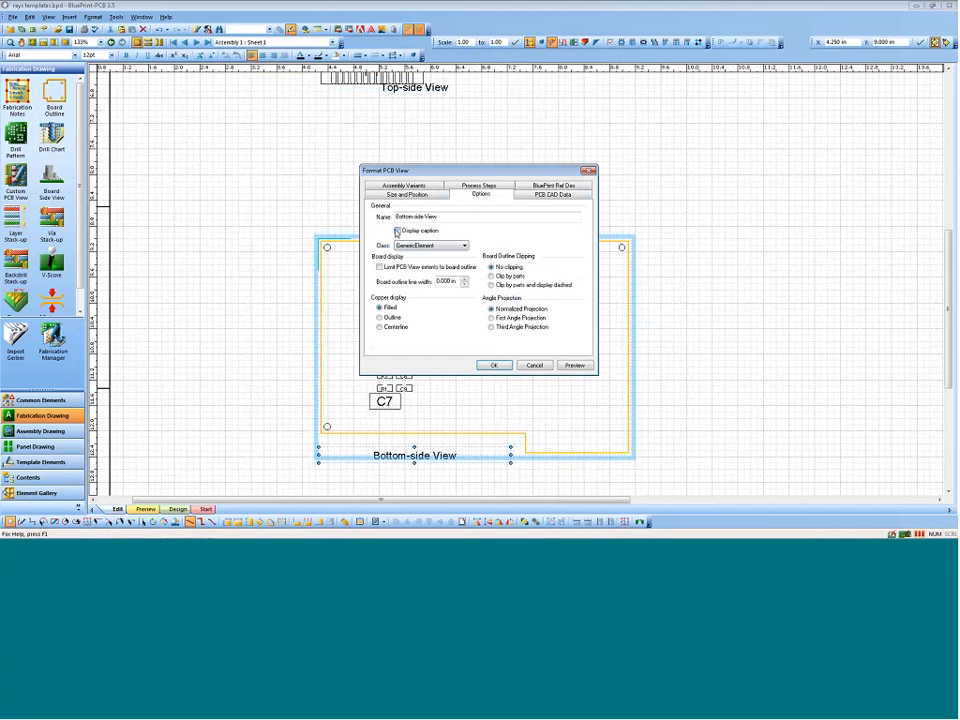
left_click(575, 365)
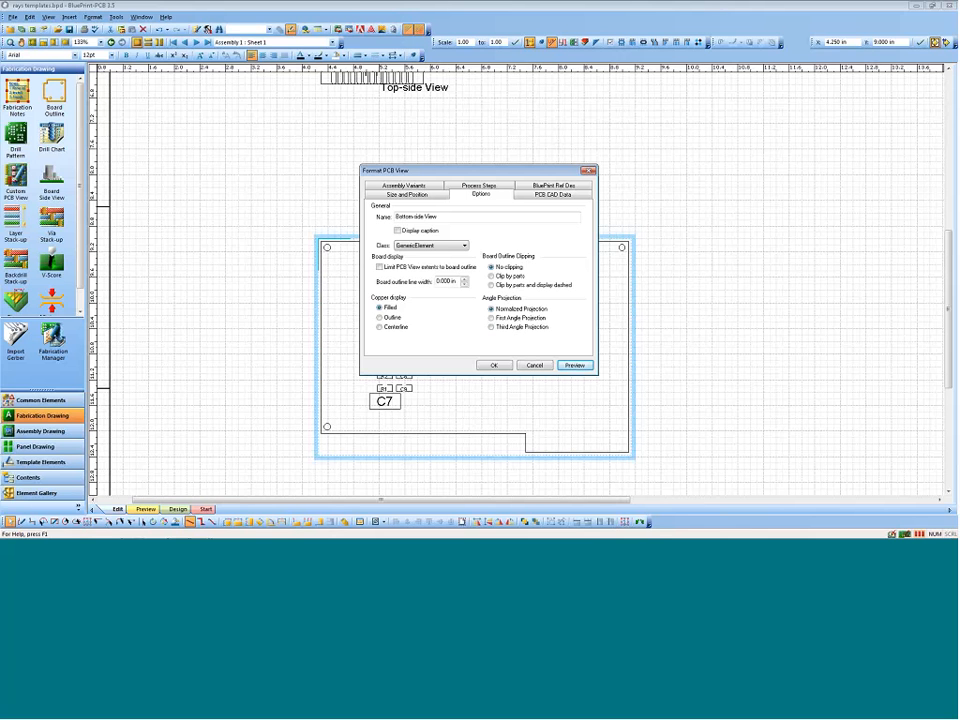
Step: Review the bottom-side view's PCB CAD display items and its BluePrint reference designator settings
left_click(548, 194)
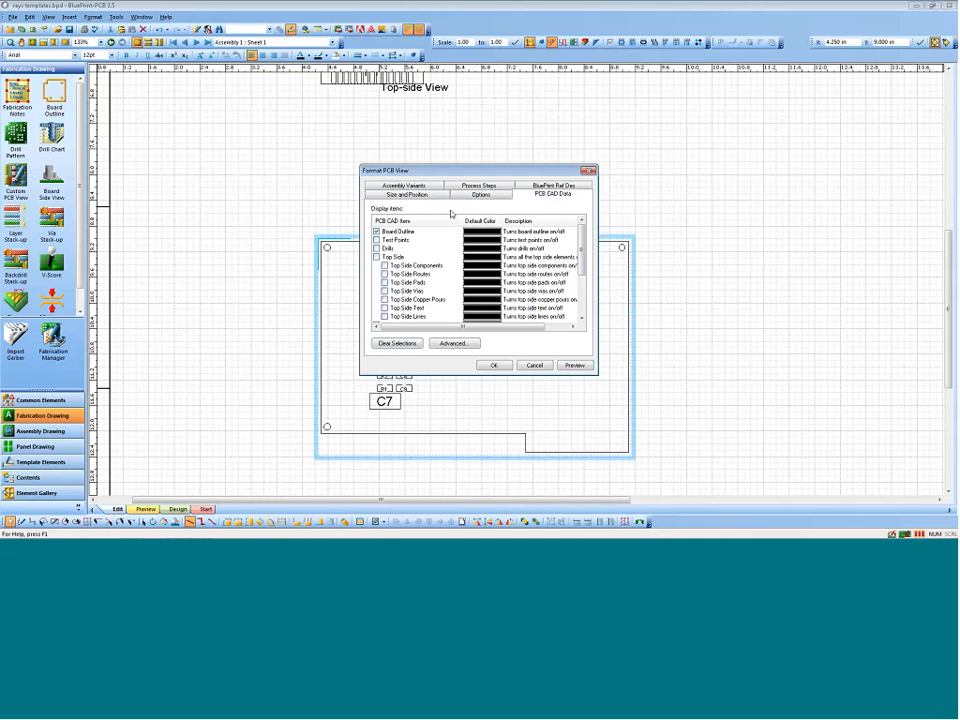
left_click(548, 185)
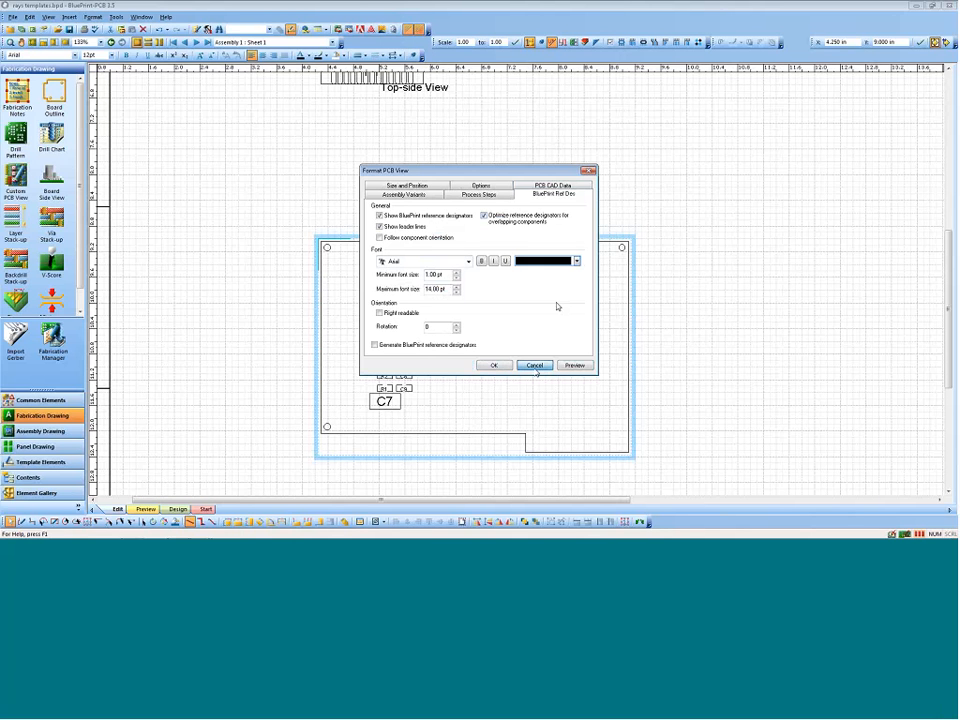
Step: Limit selection in the top-side view to reference designators and select those of R10 and R12 to R16
key("Escape")
scroll(440, 186, "up", 2)
scroll(443, 182, "up", 6)
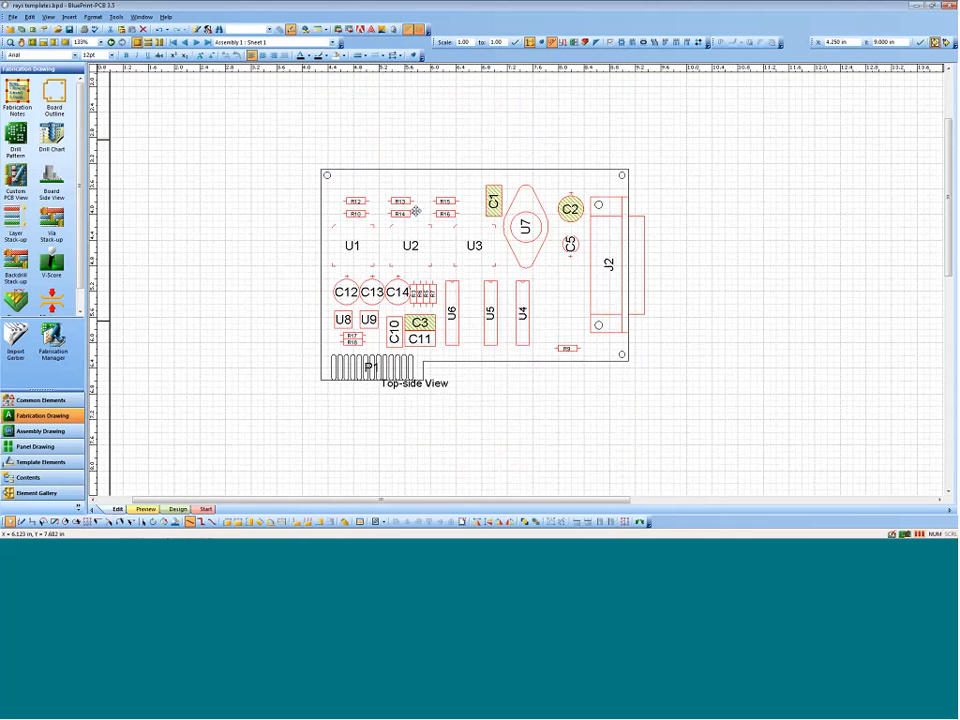
middle_click_drag(407, 212, 380, 157)
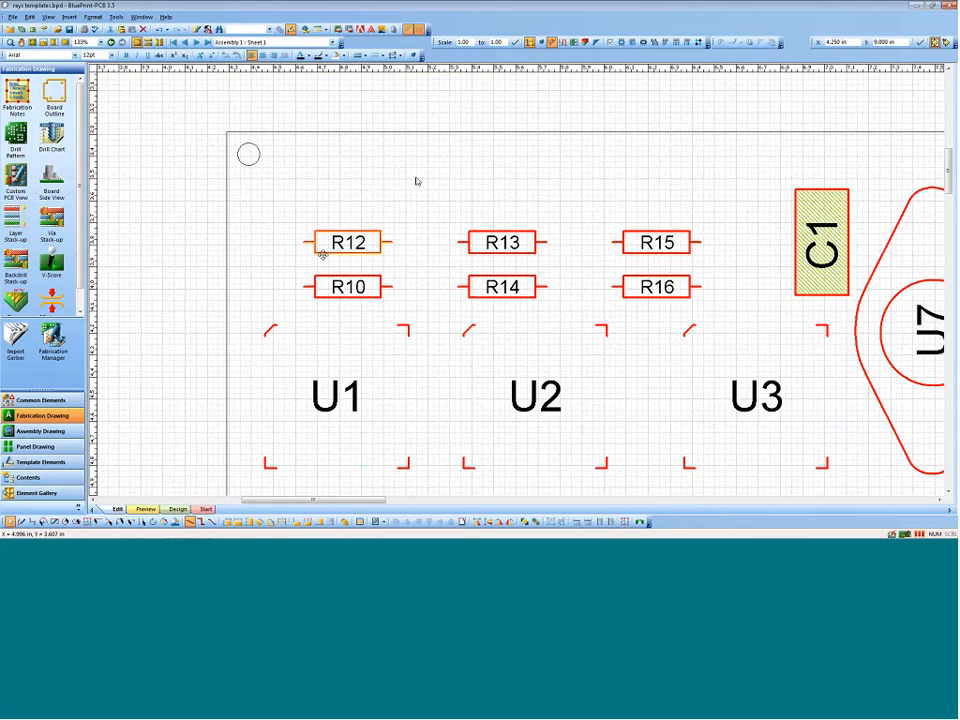
left_click(329, 228)
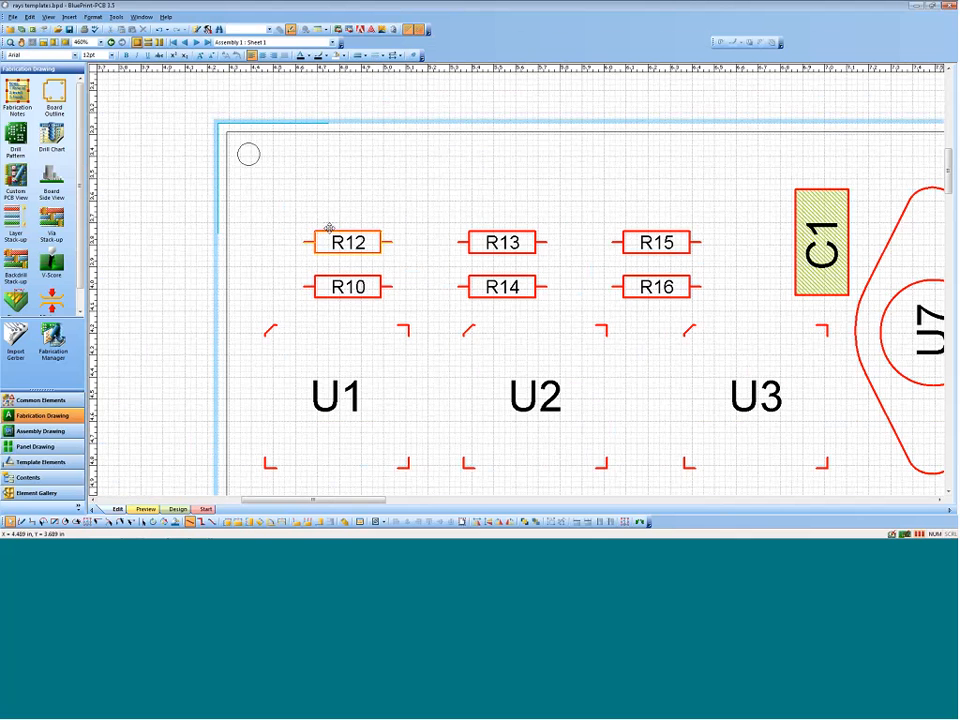
right_click(327, 226)
mouse_move(393, 403)
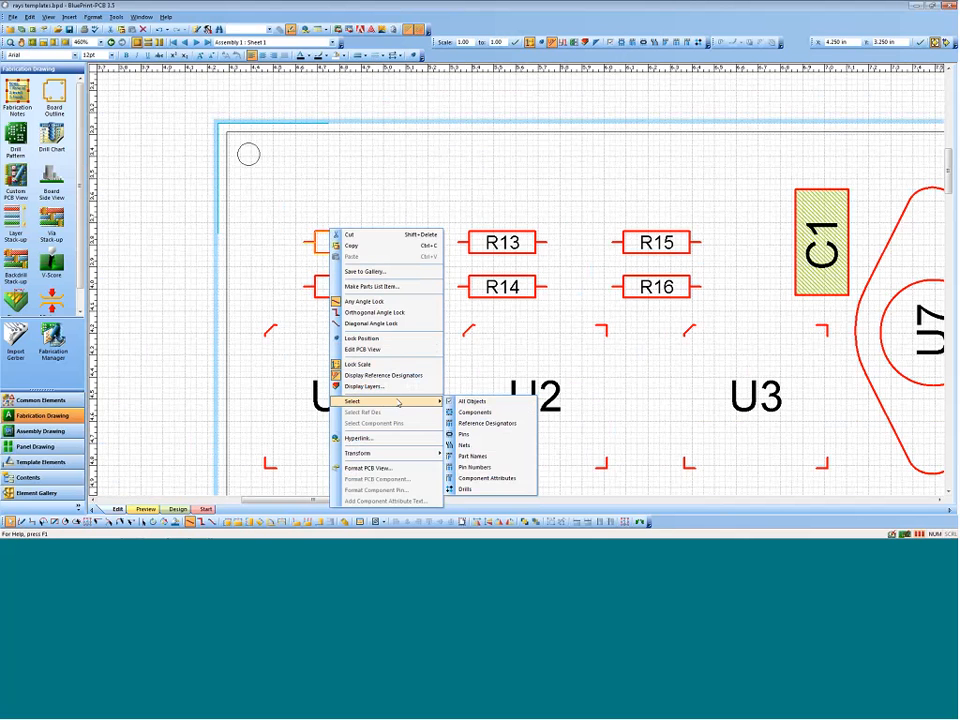
left_click(491, 425)
left_click_drag(289, 208, 724, 334)
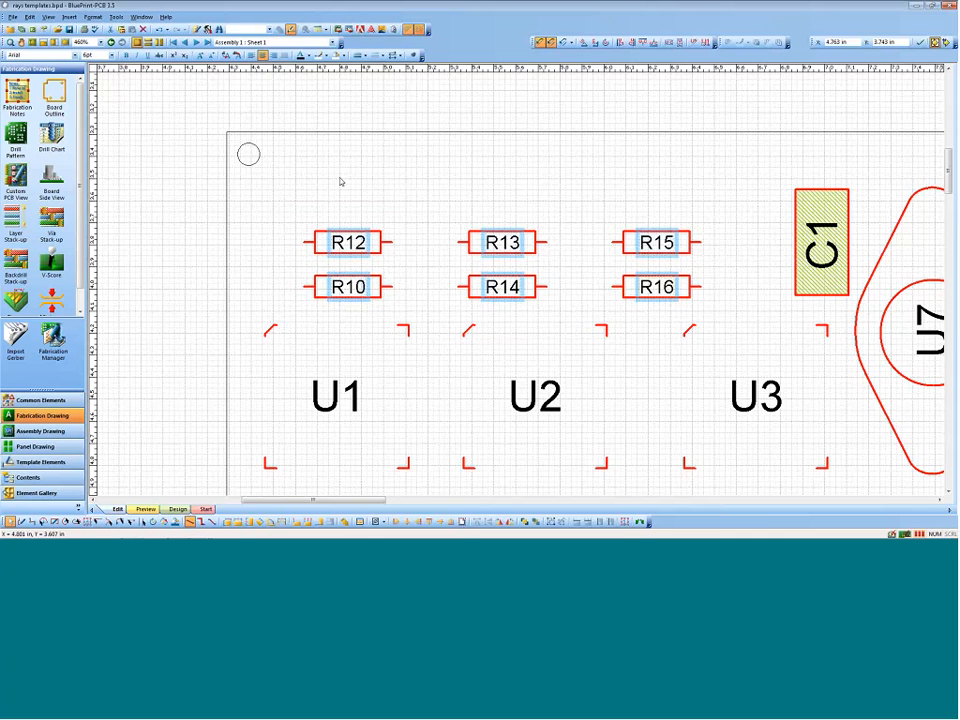
Step: Move the selected reference designators above the board outline with leader lines, and undo the move
left_click_drag(343, 229, 249, 139)
left_click(148, 174)
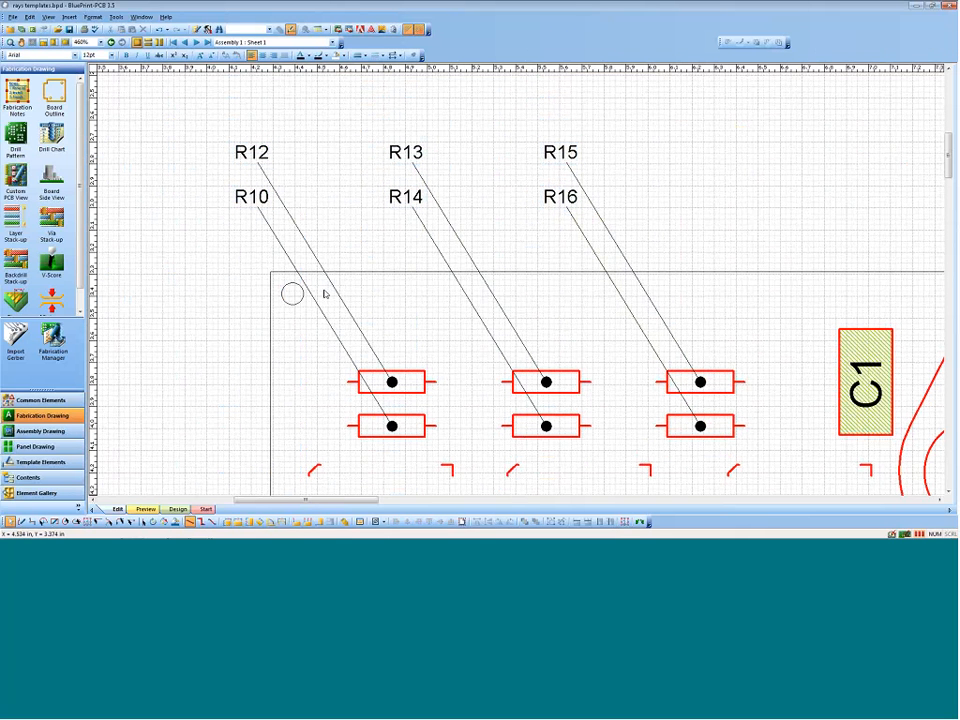
key("ctrl+z")
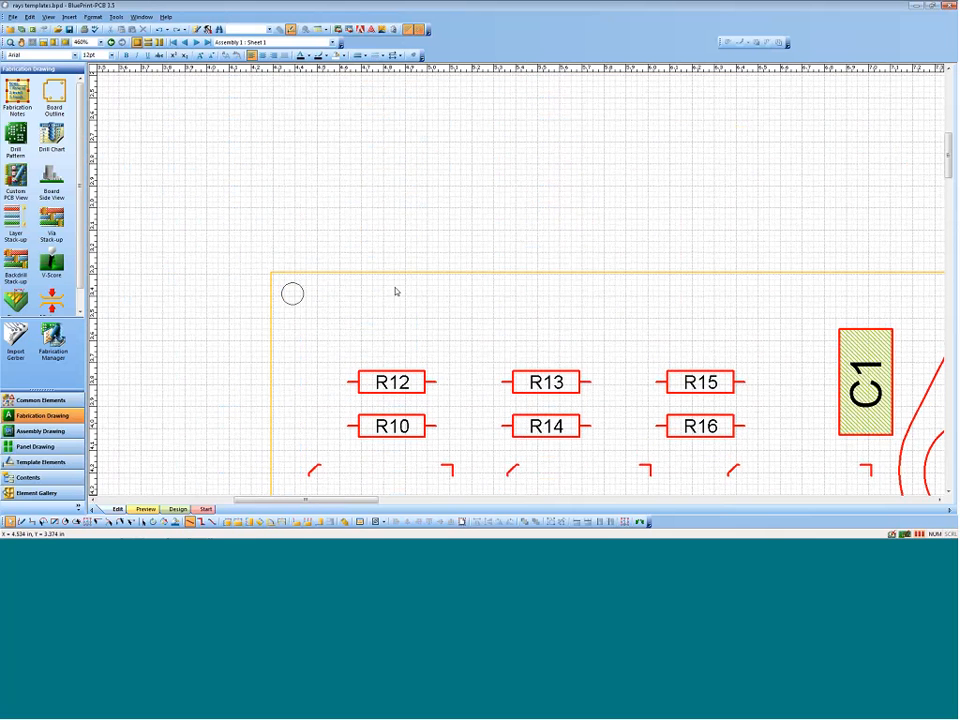
Step: Open the top-side view's formatting, review its process steps and assembly variants, and leave without changes
scroll(440, 313, "down", 3, "ctrl")
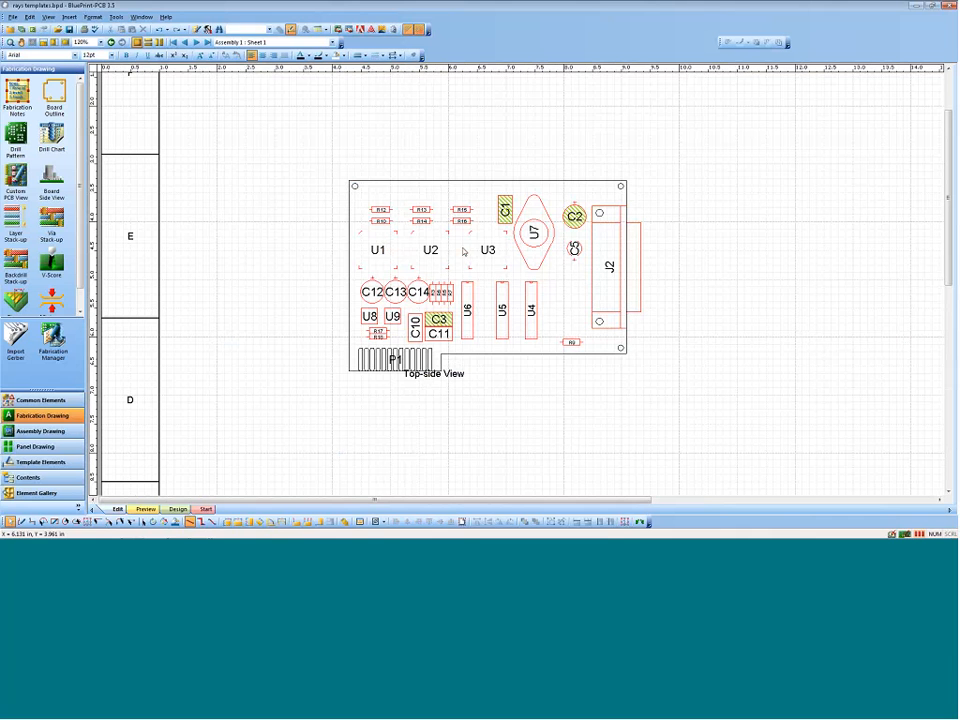
left_click(452, 179)
right_click(455, 179)
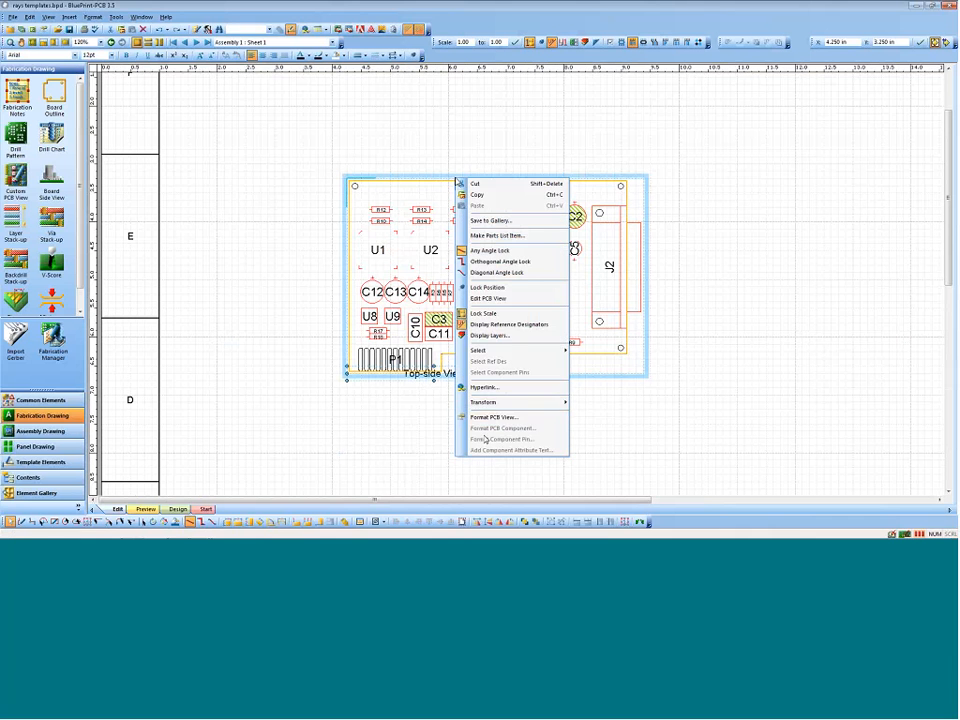
left_click(487, 418)
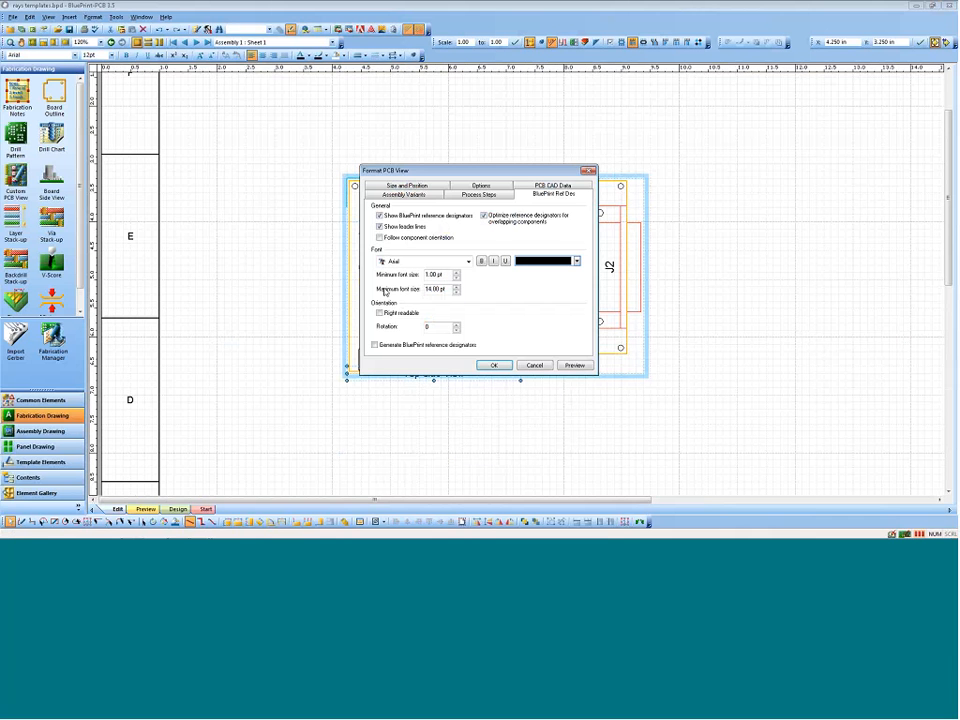
left_click(478, 194)
left_click(401, 194)
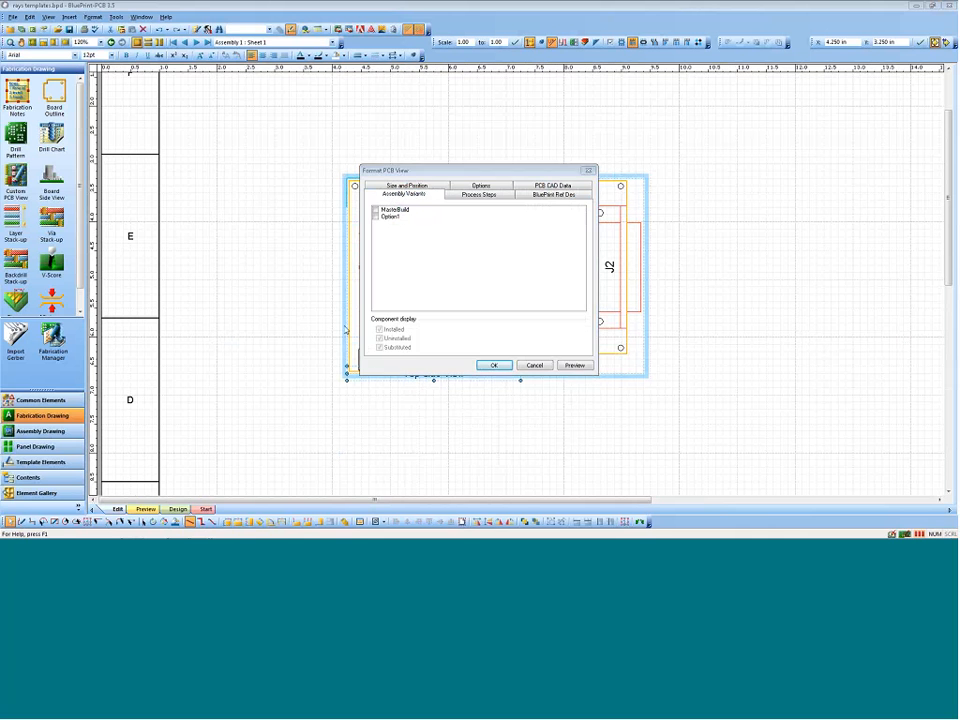
left_click(534, 365)
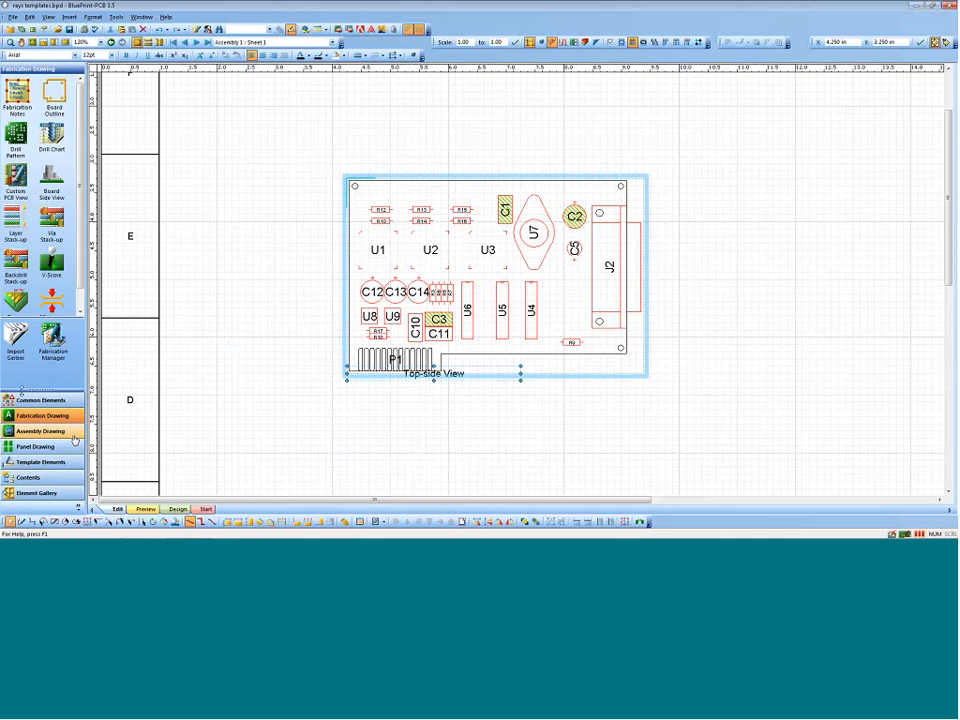
Step: Create an assembly variant named Build1 as a copy of MasterBuild
left_click(40, 431)
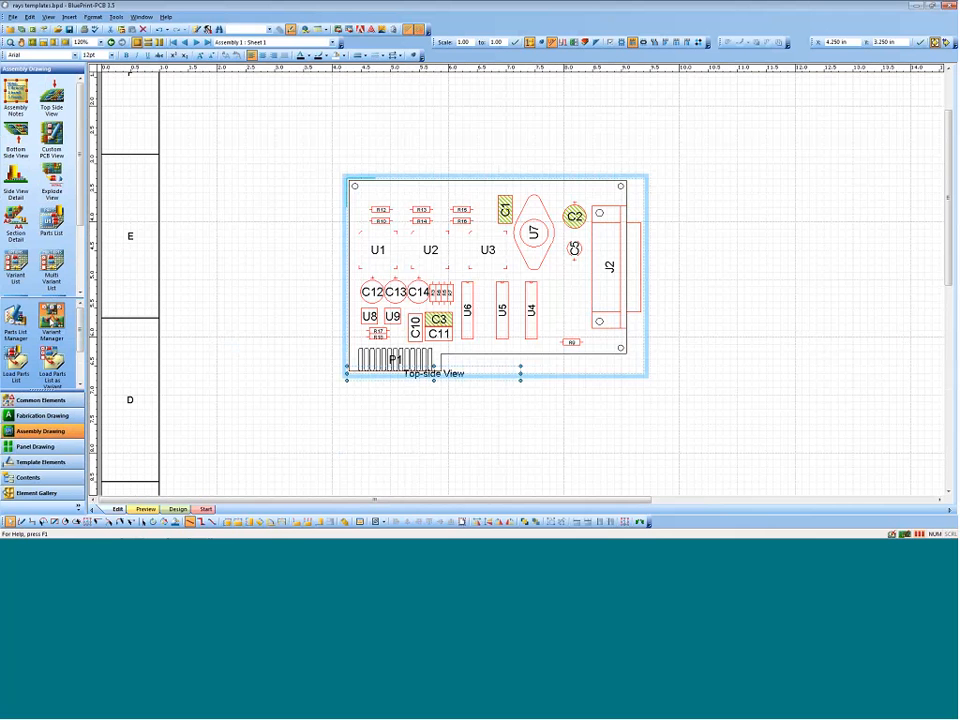
left_click(51, 318)
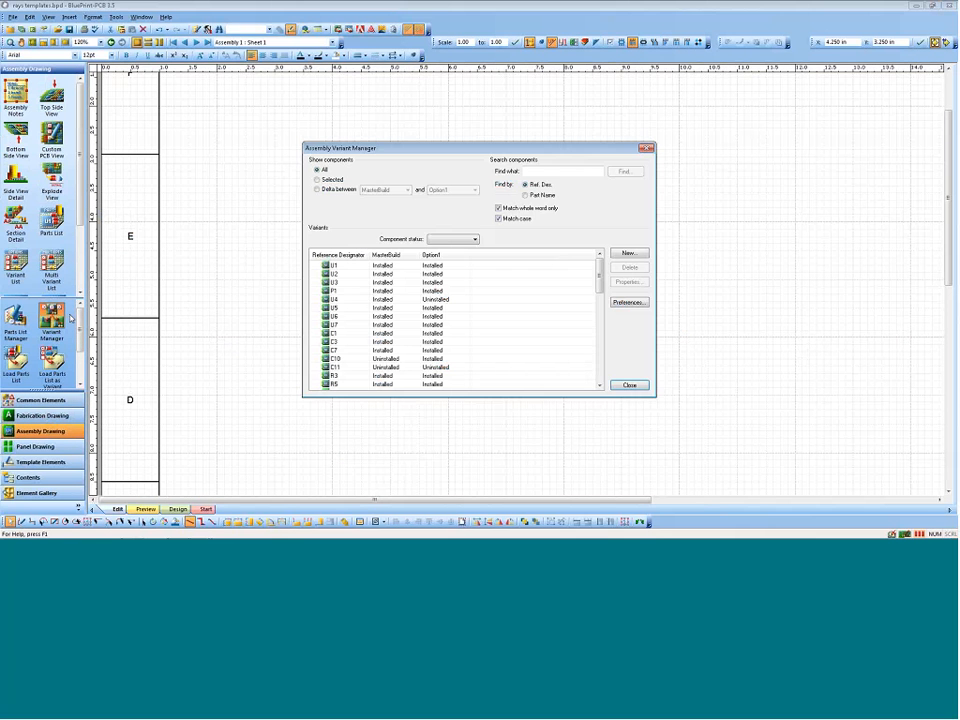
left_click(634, 254)
left_click(425, 277)
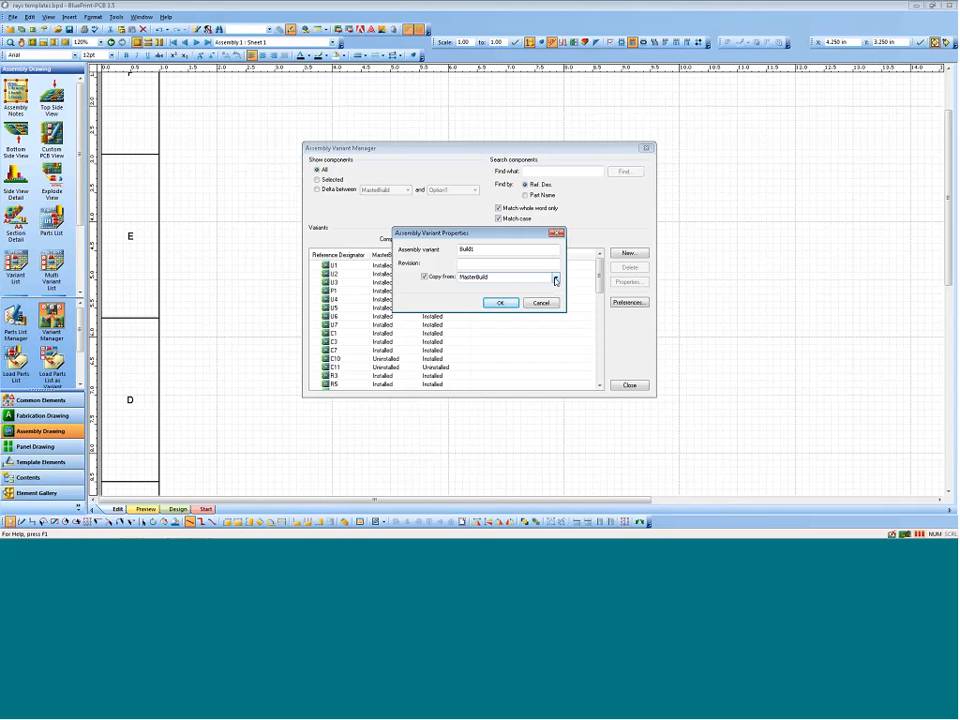
left_click(500, 303)
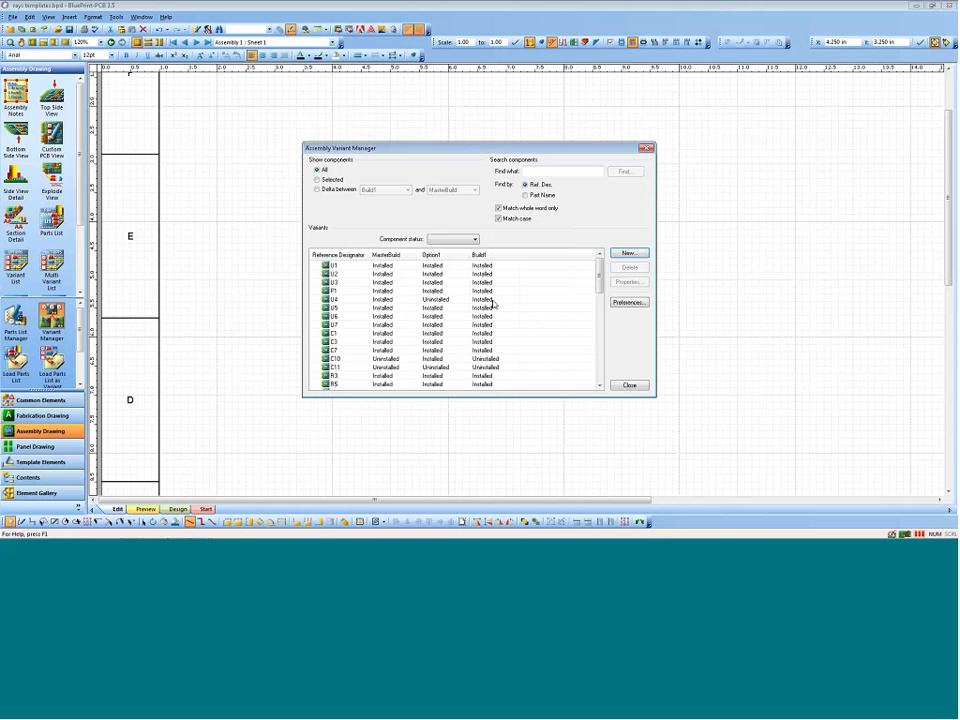
Step: Set U3, P1 and U4 to Uninstalled in the Build1 variant and close the variant manager
left_click(499, 283)
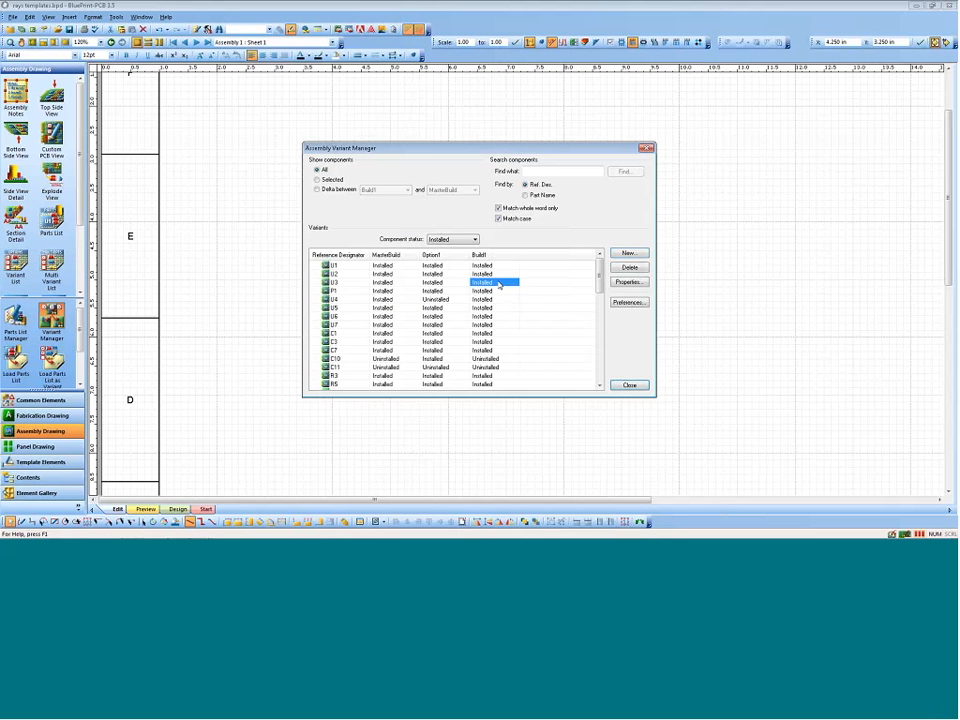
right_click(510, 283)
left_click(517, 299)
left_click(490, 290)
right_click(498, 291)
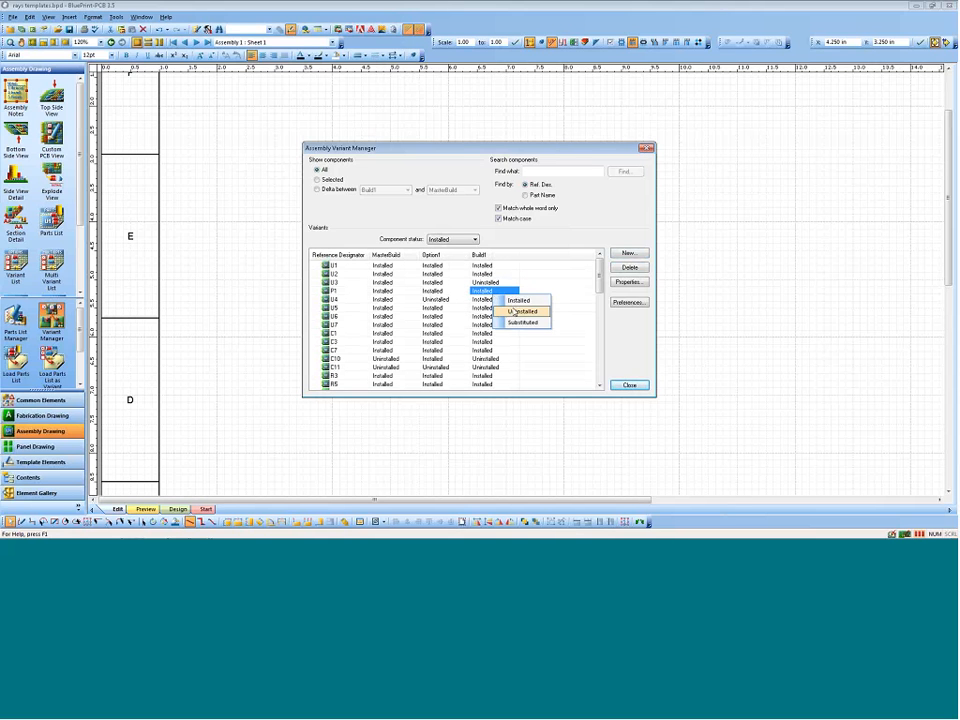
left_click(508, 311)
left_click(490, 299)
right_click(498, 300)
left_click(510, 317)
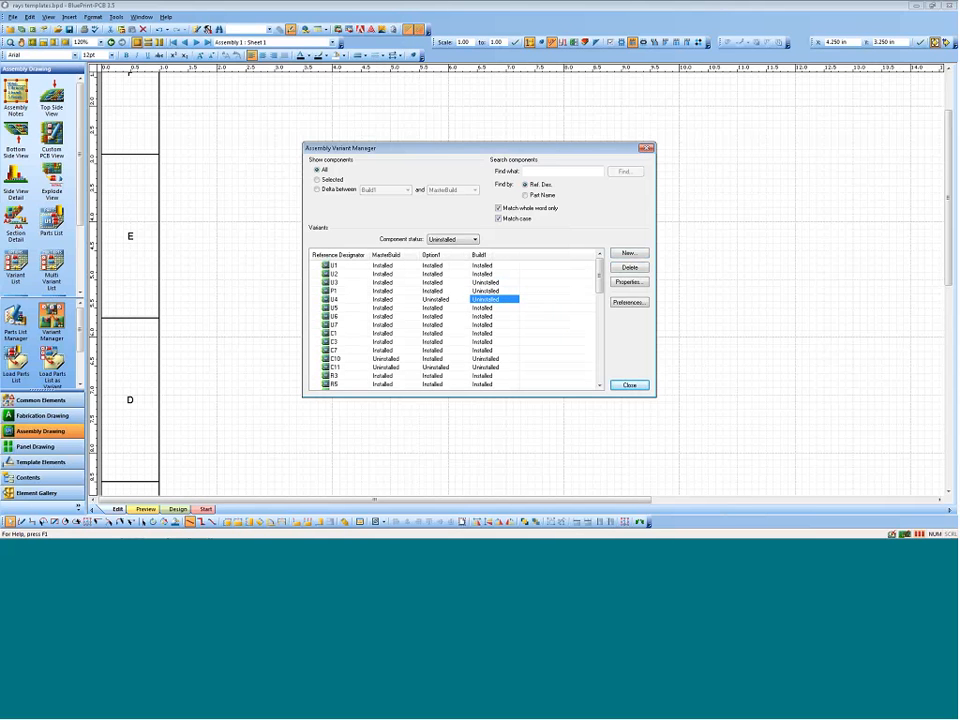
left_click(629, 385)
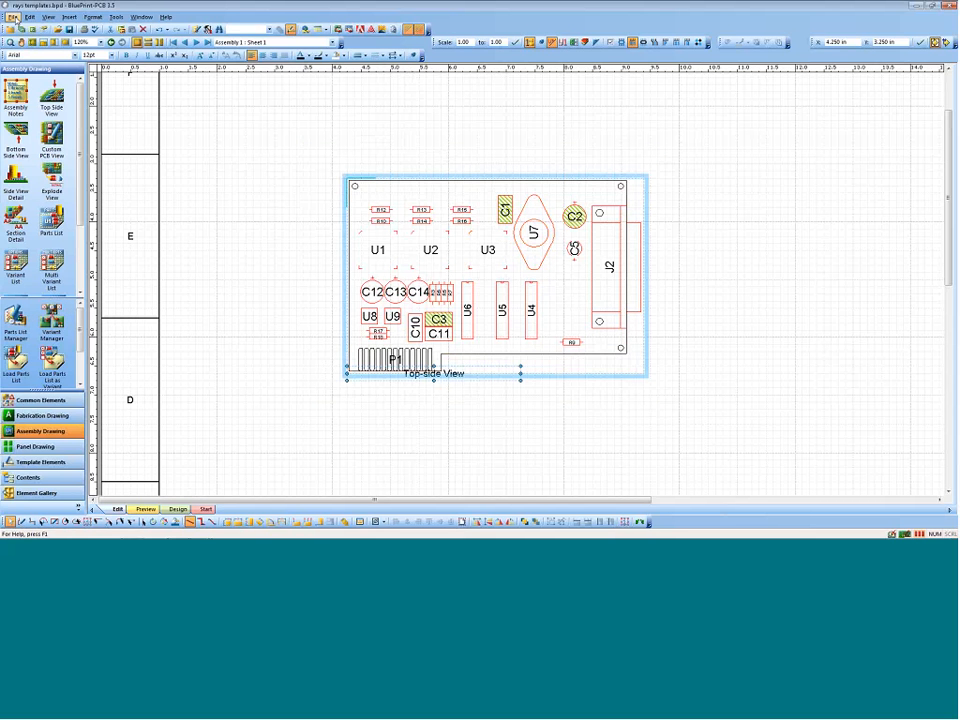
left_click(12, 17)
mouse_move(88, 160)
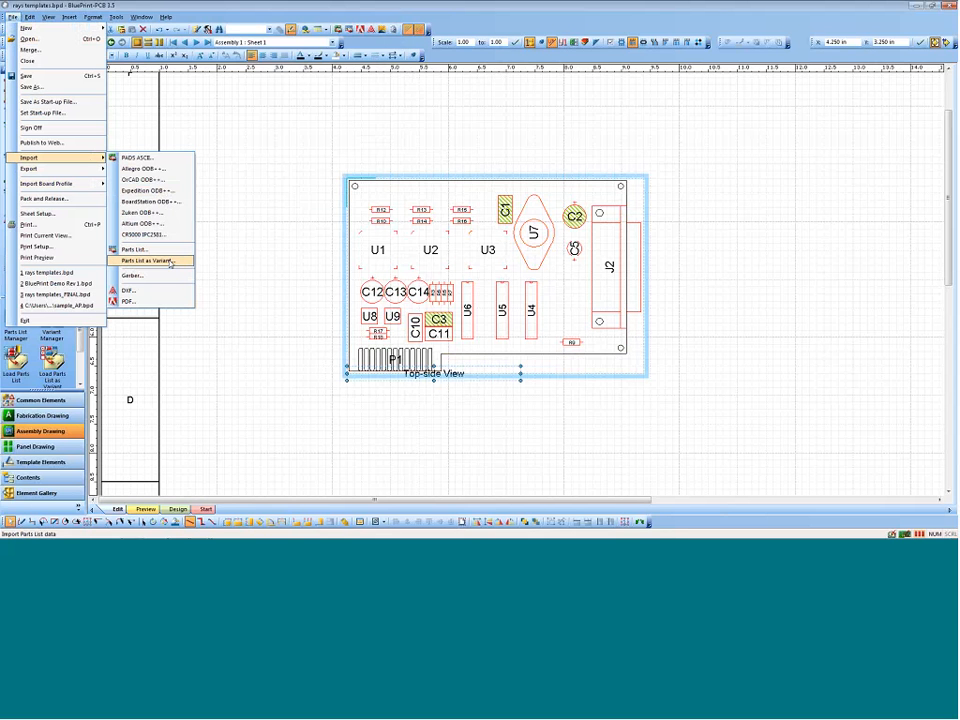
left_click(315, 212)
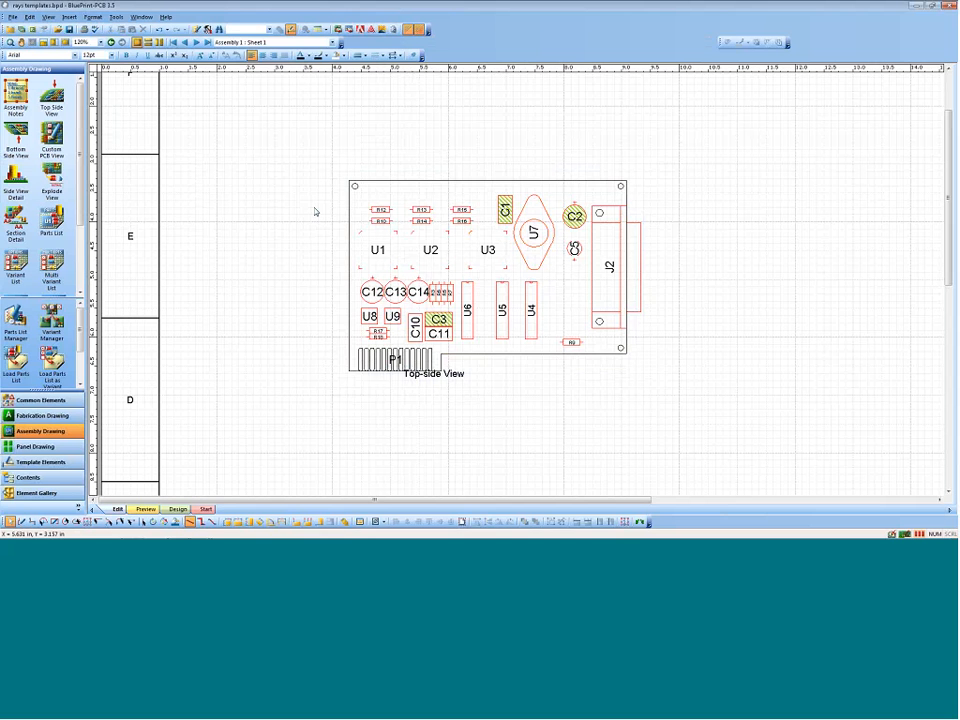
Step: Apply the Build1 assembly variant to the top-side view's display
left_click(411, 178)
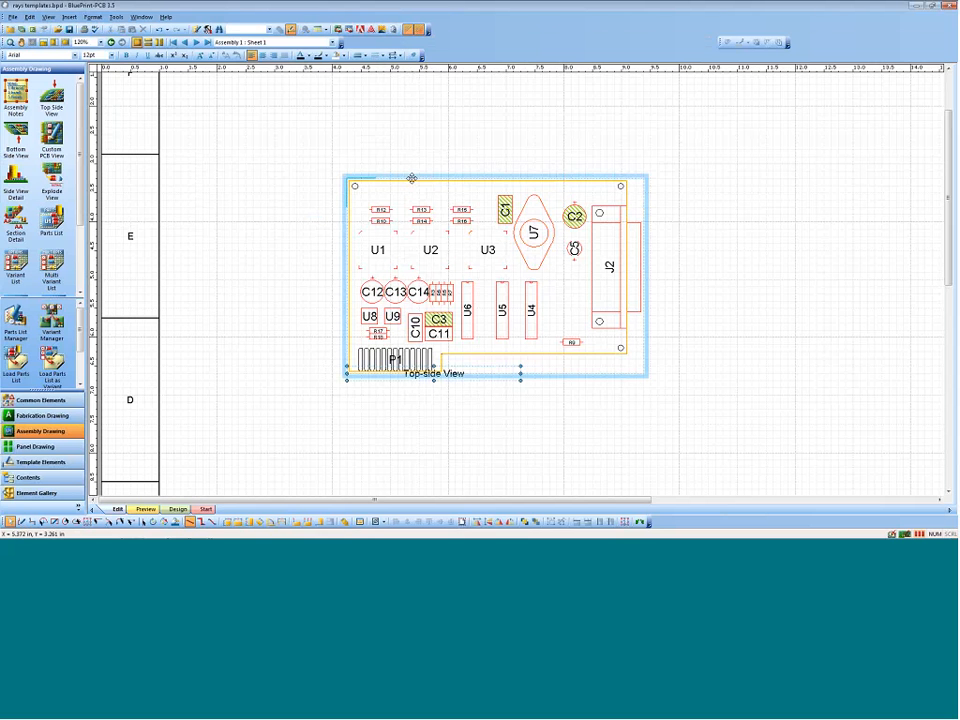
right_click(412, 179)
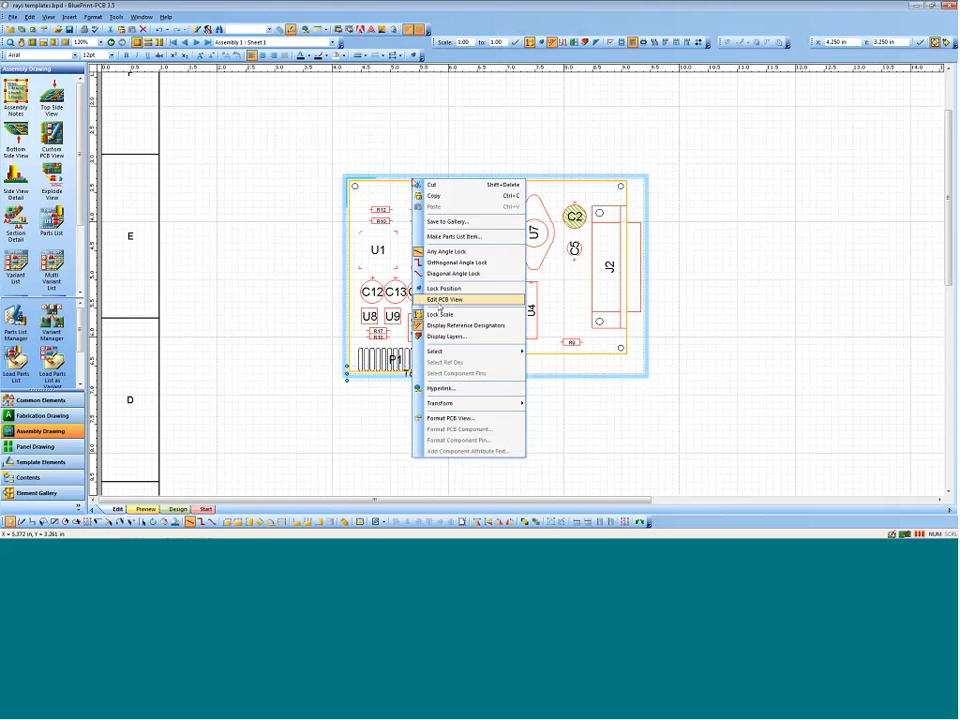
left_click(455, 418)
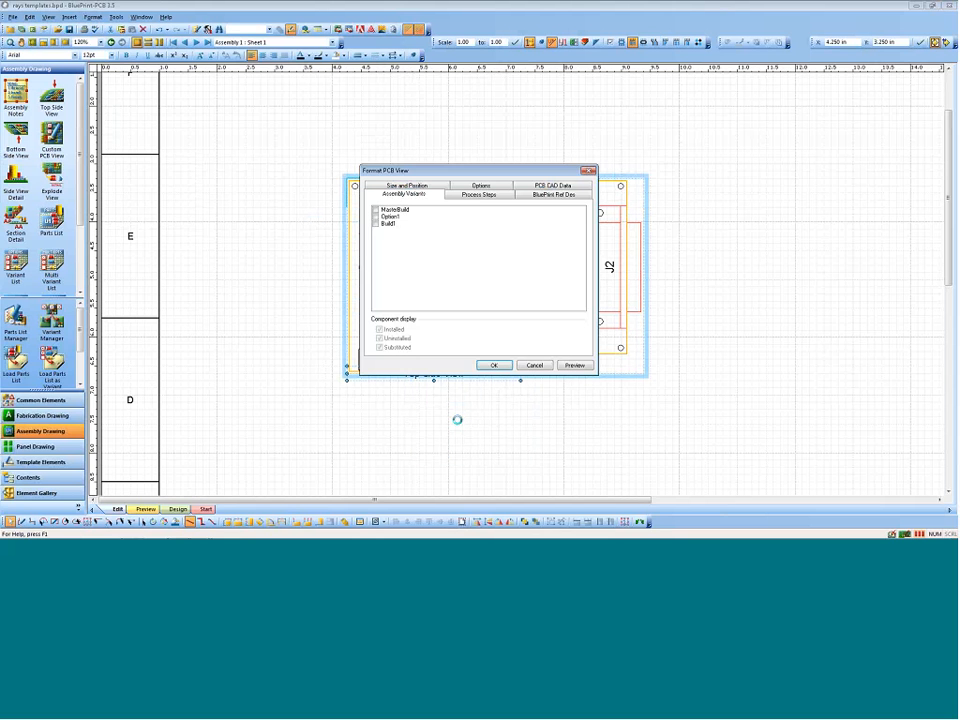
left_click(376, 223)
left_click(492, 365)
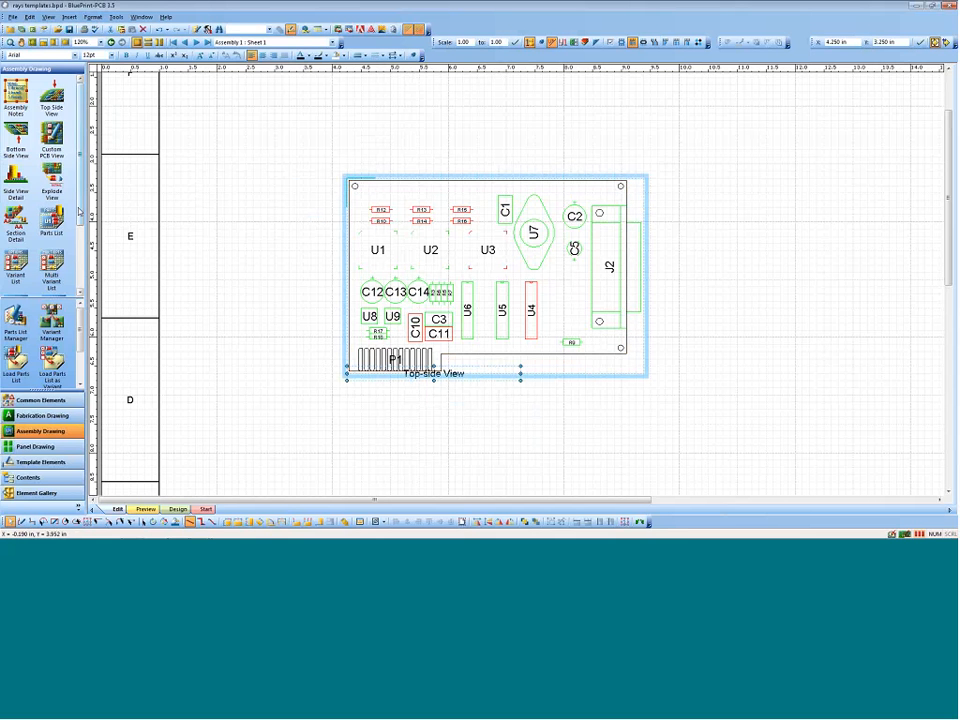
Step: Place a variant legend beside the top-side view's J2 connector, and delete it again
scroll(76, 270, "down", 3)
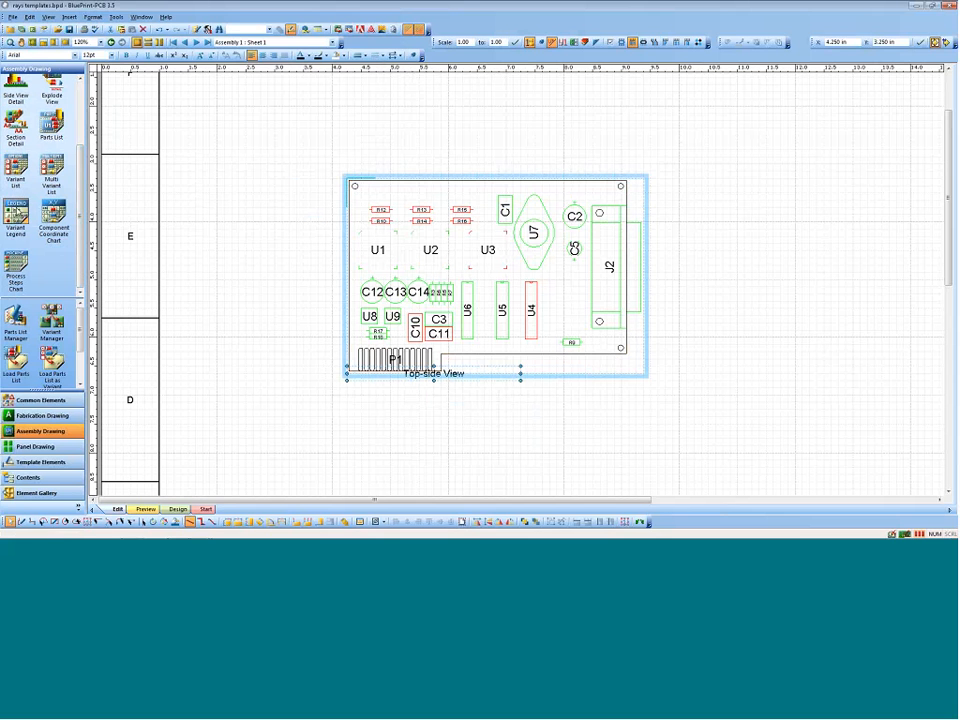
left_click_drag(15, 213, 735, 222)
left_click_drag(809, 235, 765, 205)
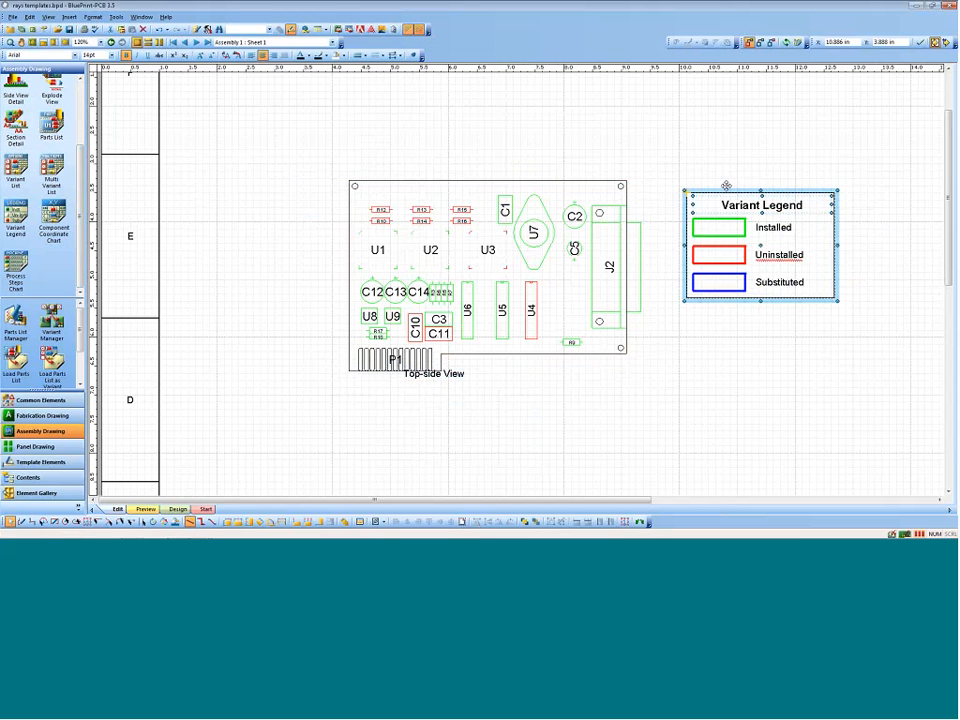
key("Delete")
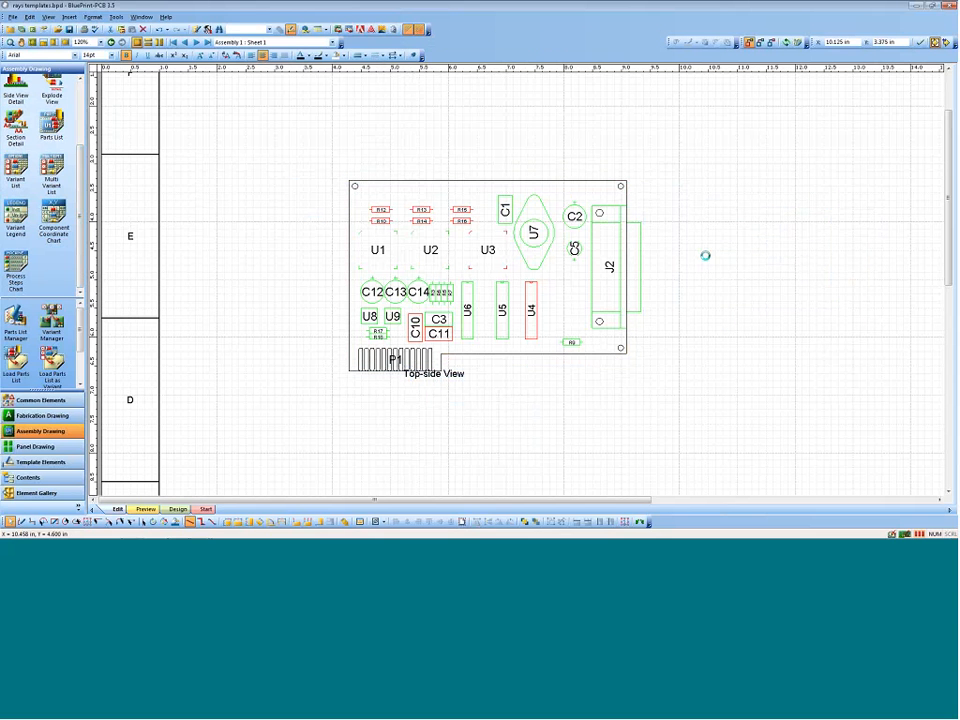
Step: Review the top-side view's variant component display options and turn off the Build1 variant for the view
left_click(433, 177)
right_click(432, 177)
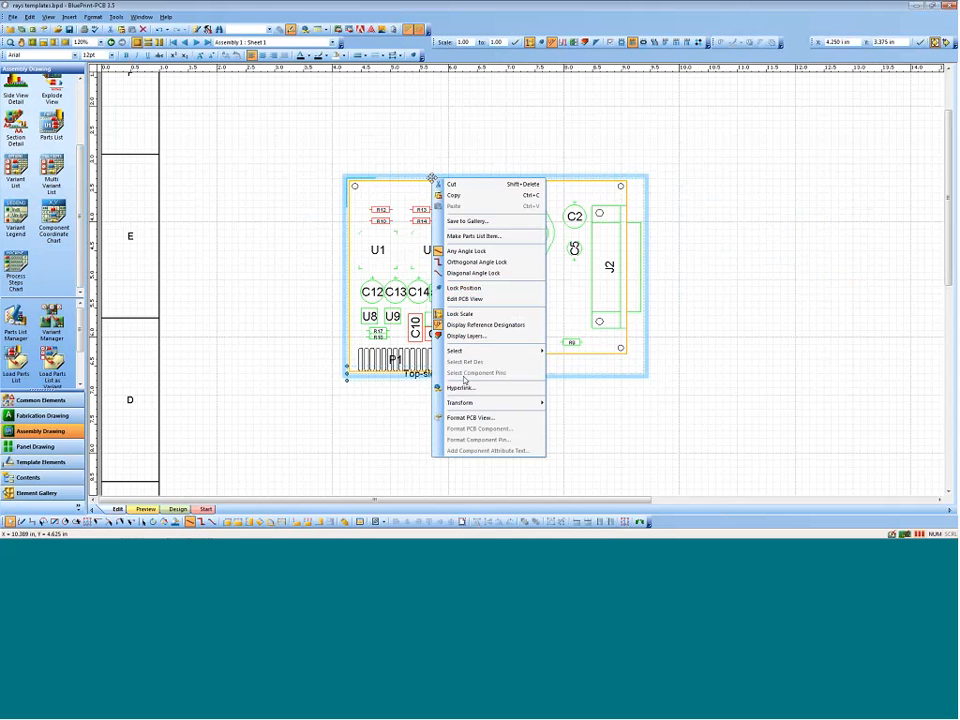
left_click(461, 419)
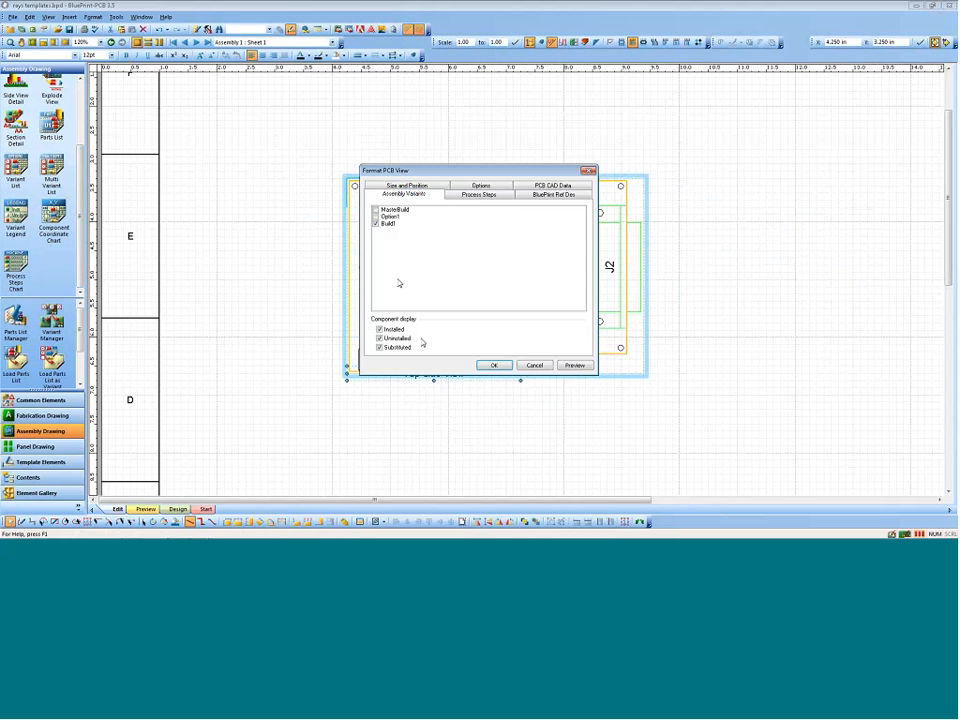
left_click(493, 365)
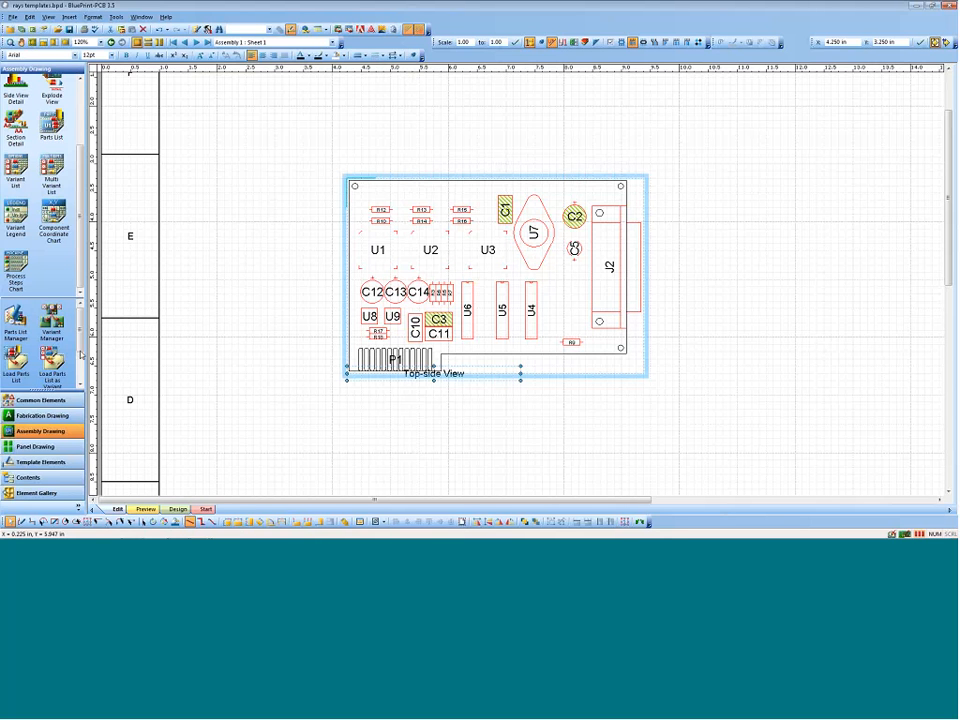
Step: Draw a closed four-sided polyline around U8, U9, R17 and R18 in the top-side view
scroll(60, 200, "up", 3)
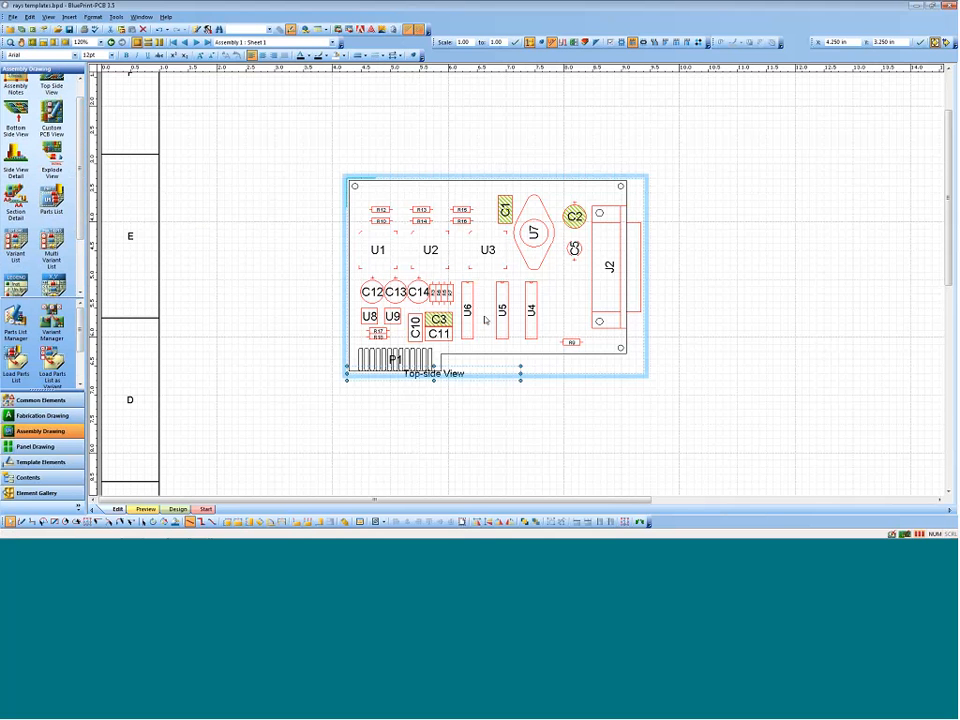
middle_click_drag(415, 308, 377, 261)
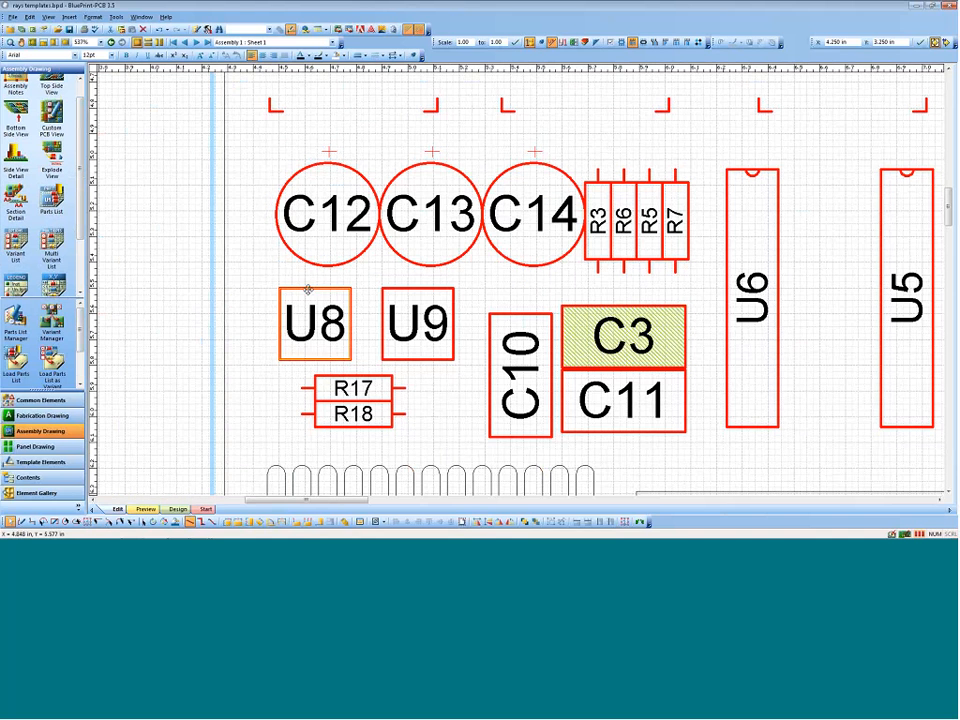
left_click(32, 522)
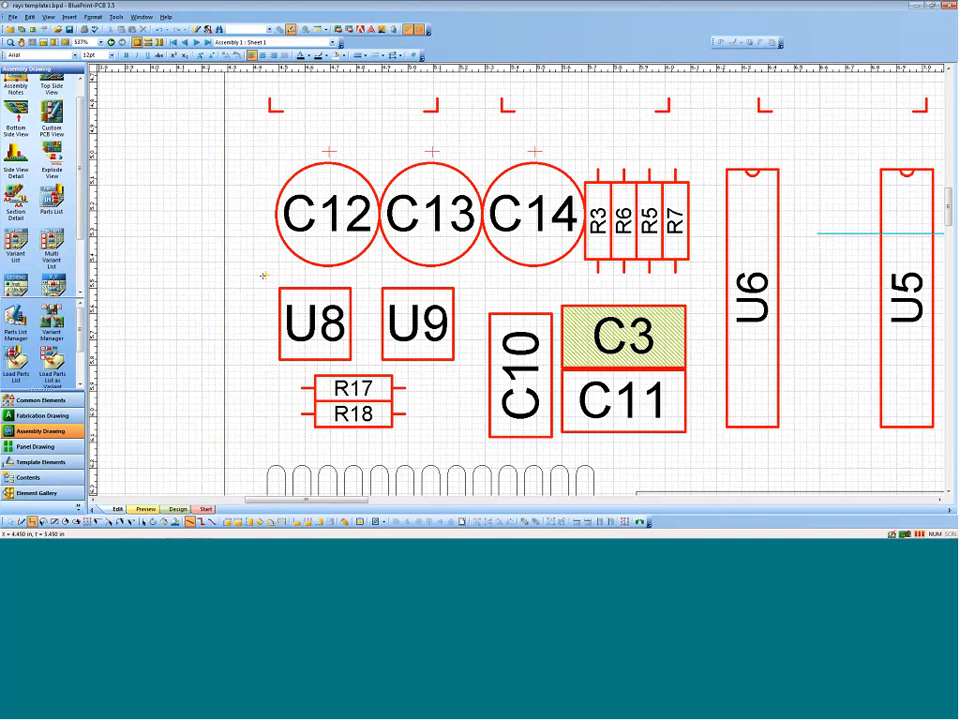
mouse_move(263, 275)
left_mouse_down()
mouse_move(495, 276)
mouse_move(474, 275)
mouse_move(464, 420)
mouse_move(472, 450)
mouse_move(298, 429)
mouse_move(265, 446)
mouse_move(265, 274)
left_mouse_up()
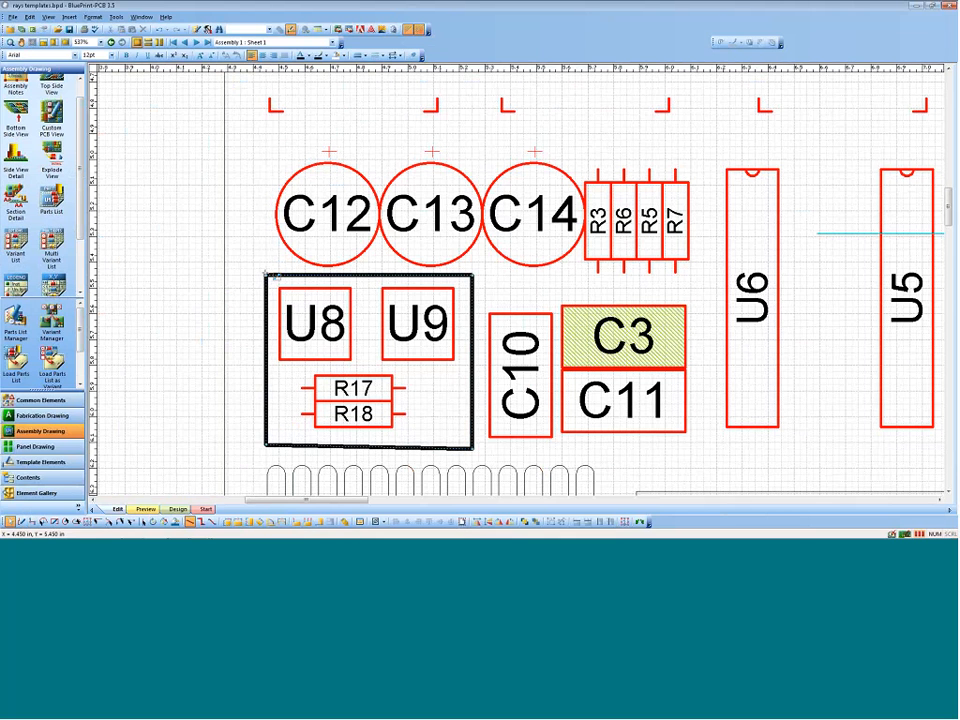
Step: Make the polyline around U8 and U9 an exploded view and position its enlarged detail beside the board, level with U8
right_click(263, 273)
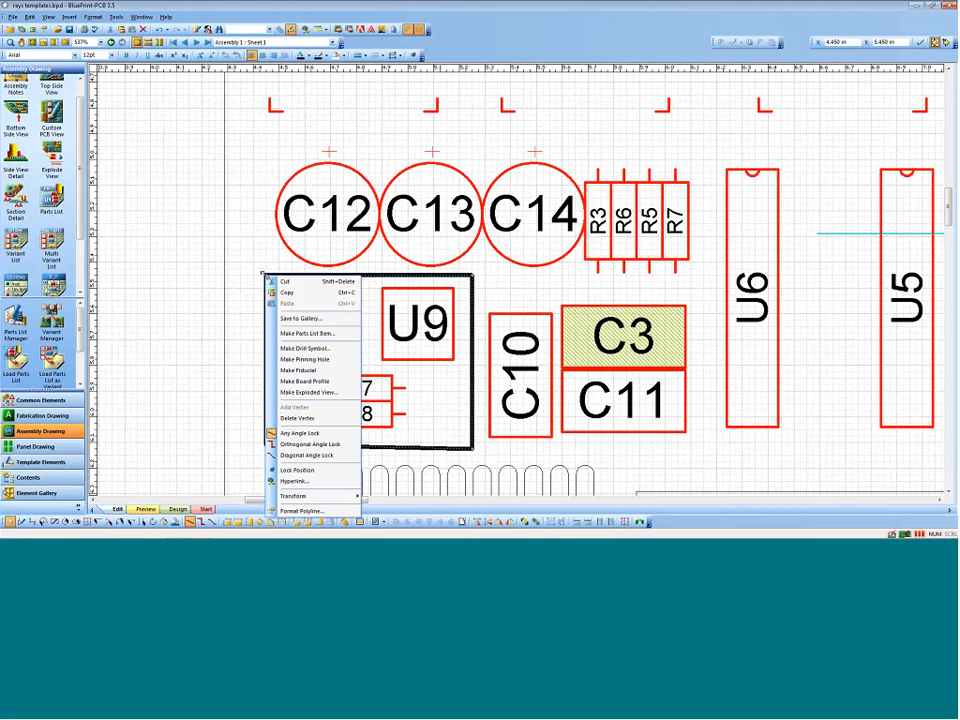
left_click(318, 390)
scroll(171, 343, "down", 3)
scroll(231, 381, "down", 4, "ctrl")
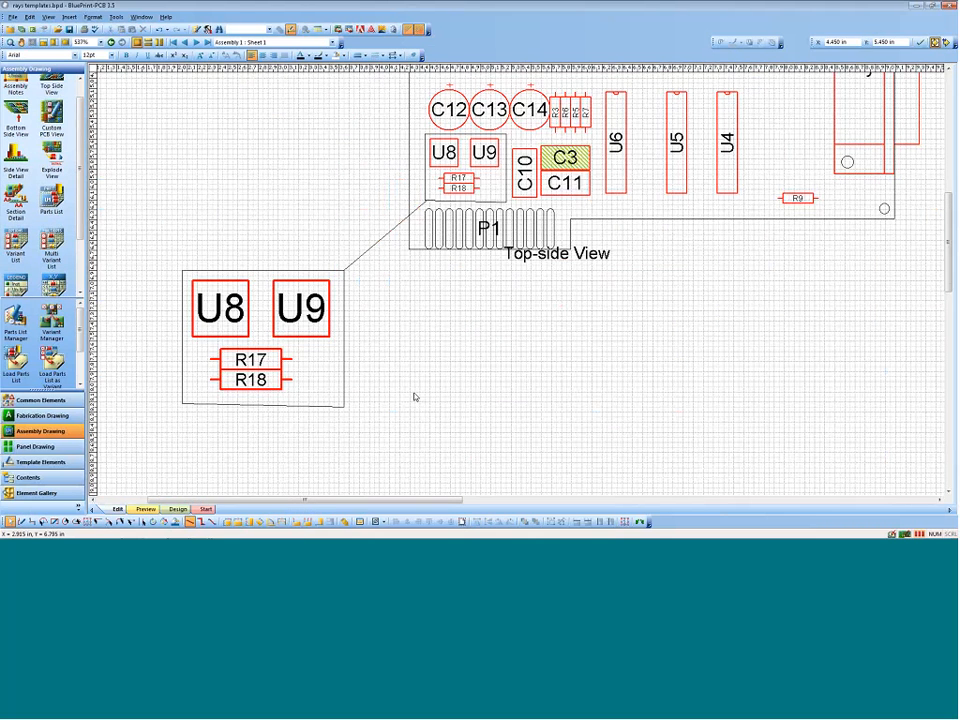
left_click_drag(263, 271, 265, 121)
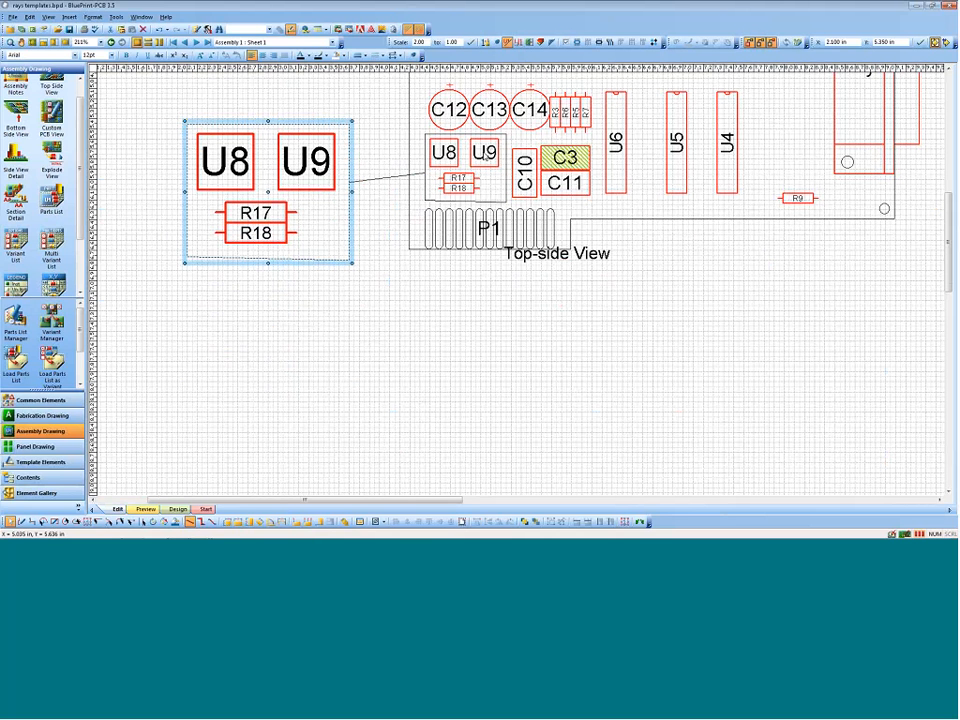
Step: Display top side routes, pads, vias and copper pours in the U8/U9 exploded view, and delete the view
right_click(316, 121)
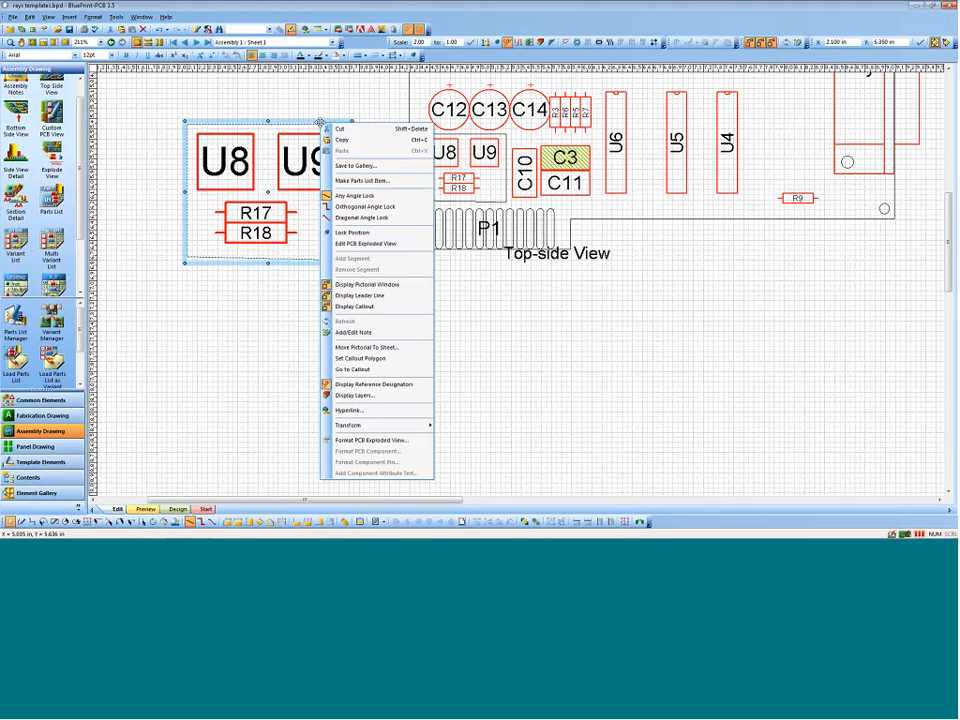
left_click(364, 447)
left_click(564, 194)
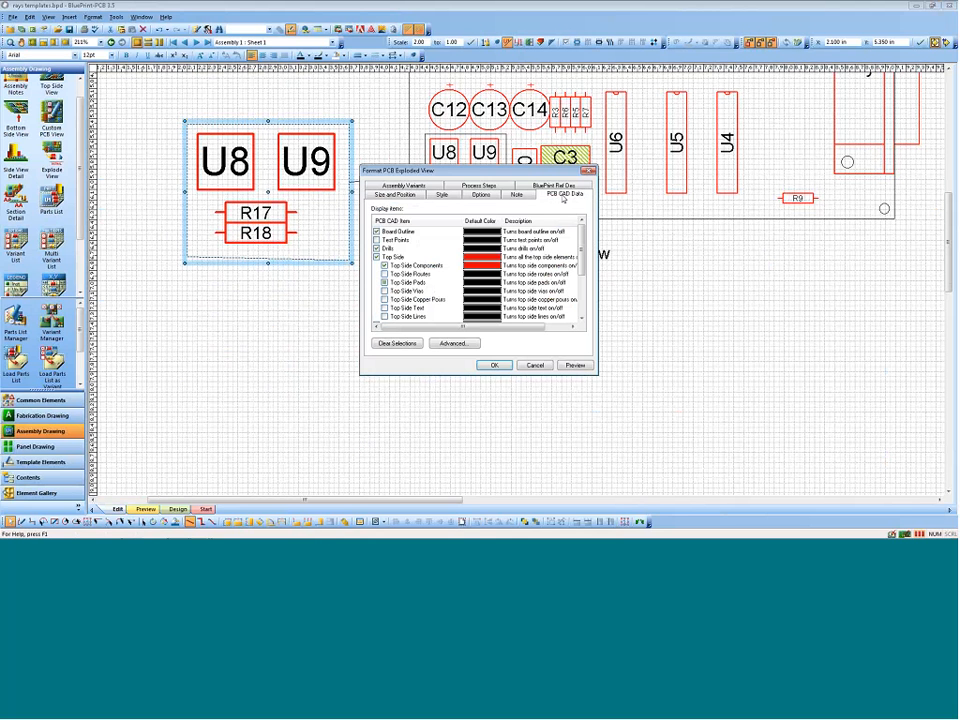
left_click(384, 273)
left_click(384, 282)
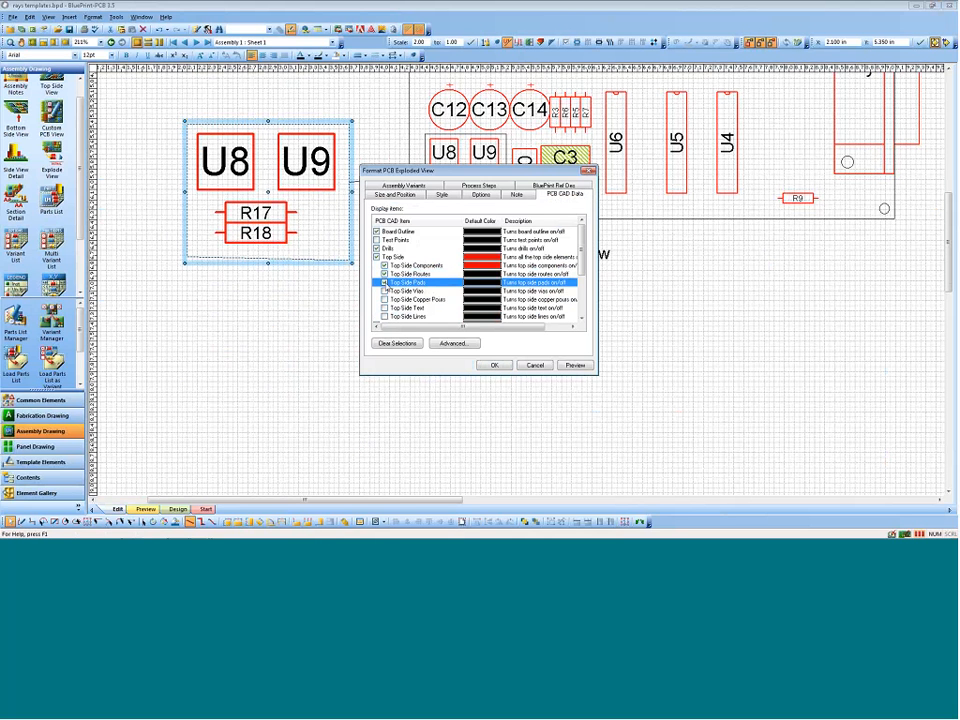
left_click(384, 290)
left_click(384, 299)
left_click(492, 365)
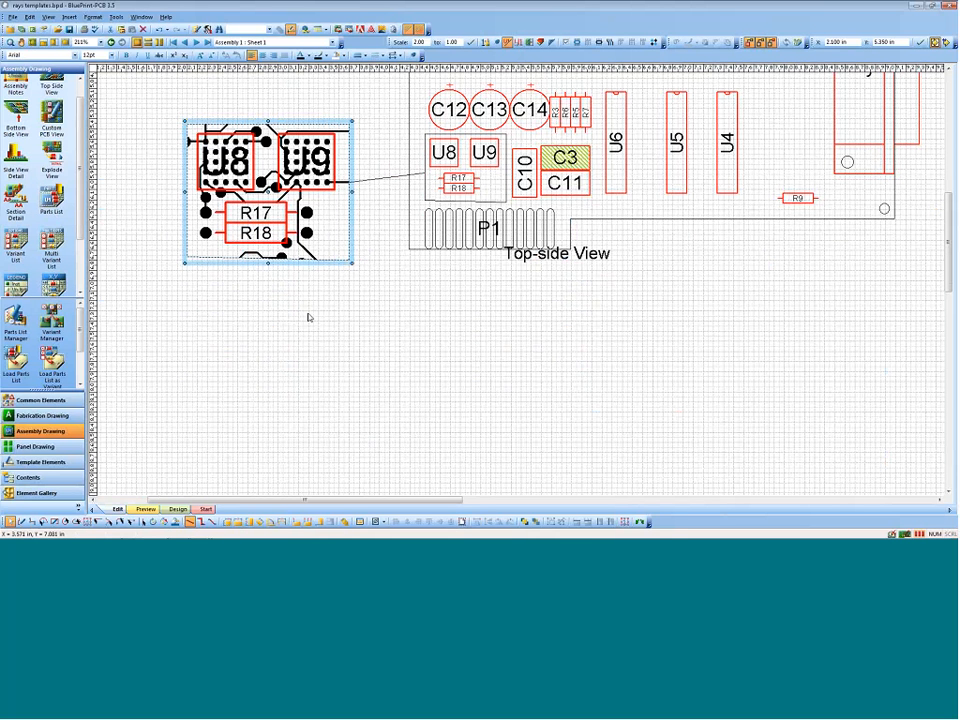
key("Delete")
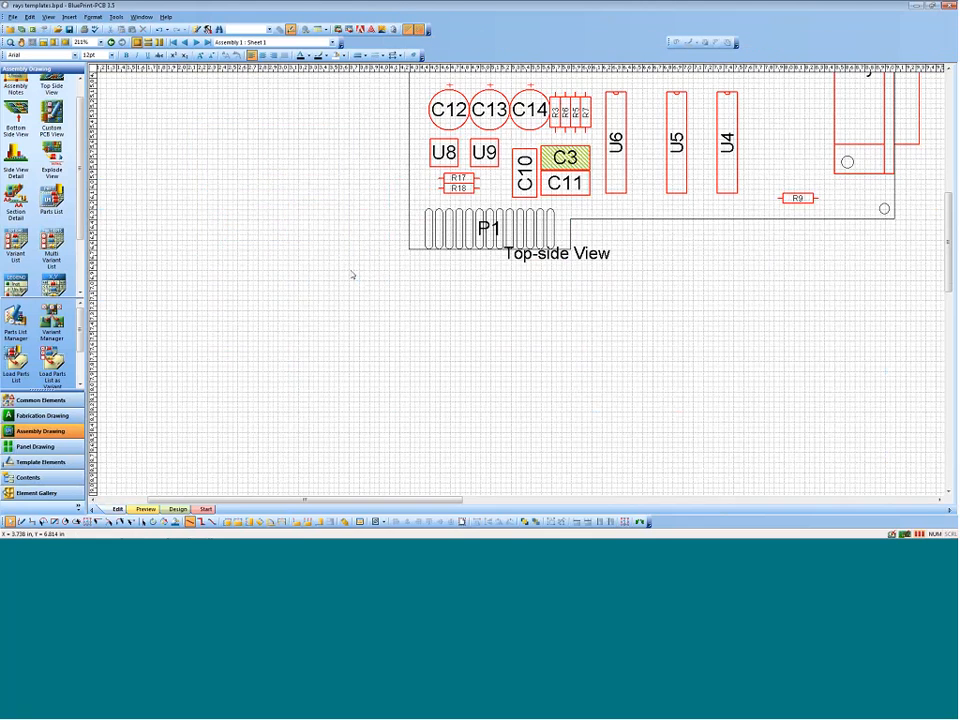
Step: Place a circular exploded view beside the board and move its callout over R15 and R16
scroll(699, 306, "up", 1)
scroll(699, 306, "up", 3)
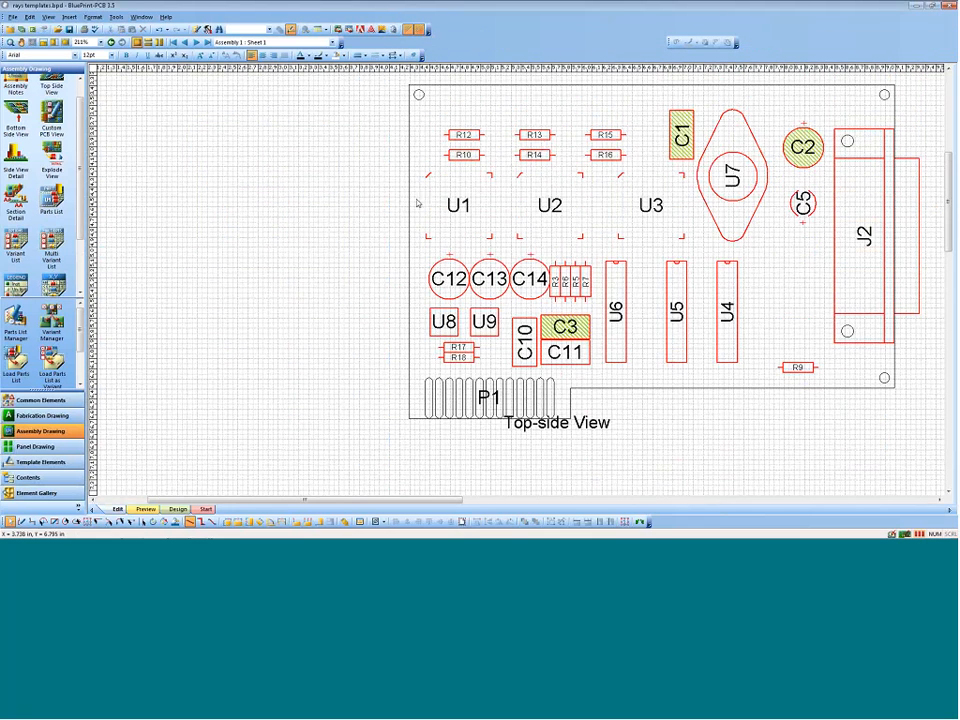
left_click_drag(52, 155, 337, 318)
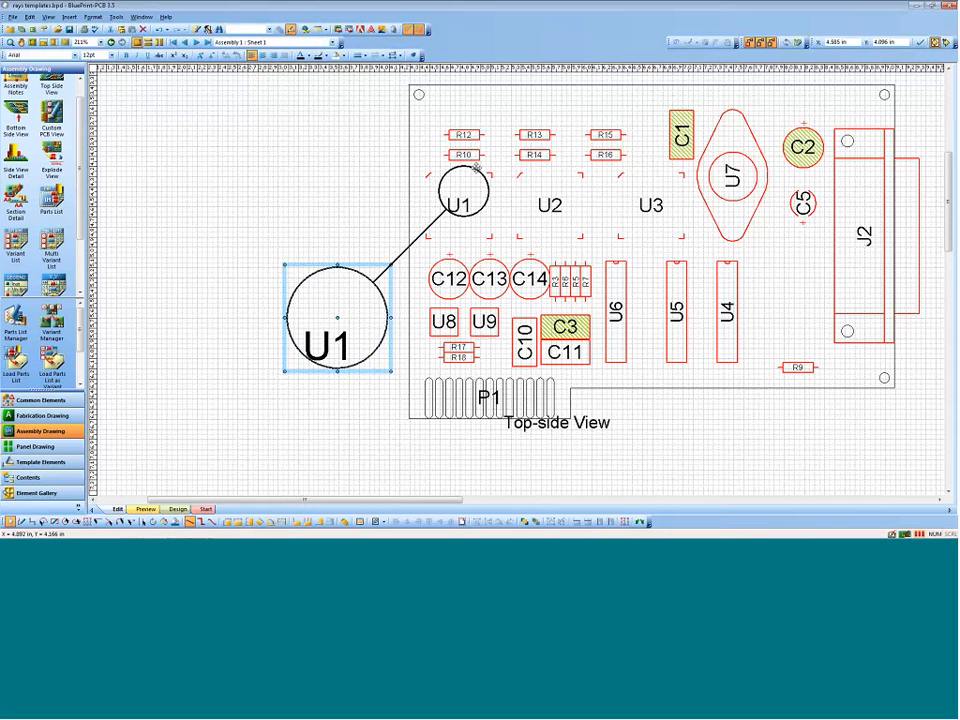
left_click_drag(479, 172, 632, 122)
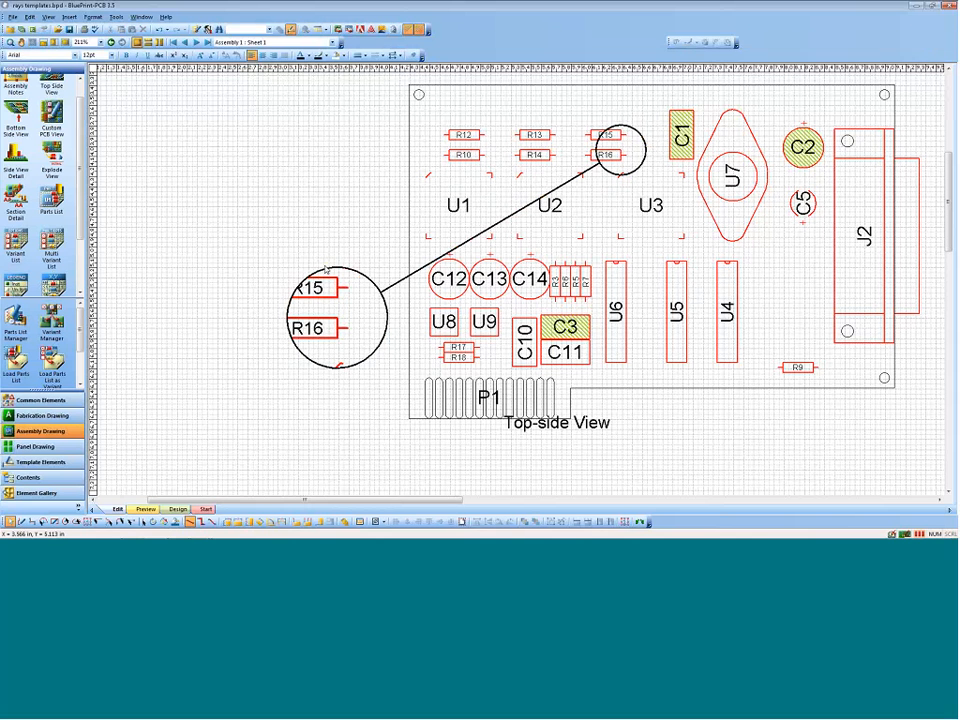
Step: Enlarge the circular detail to a scale of about 4.47:1 and display its top side routes, pads, vias and copper pours
left_click(293, 295)
left_click_drag(283, 264, 158, 140)
right_click(158, 290)
left_click(194, 318)
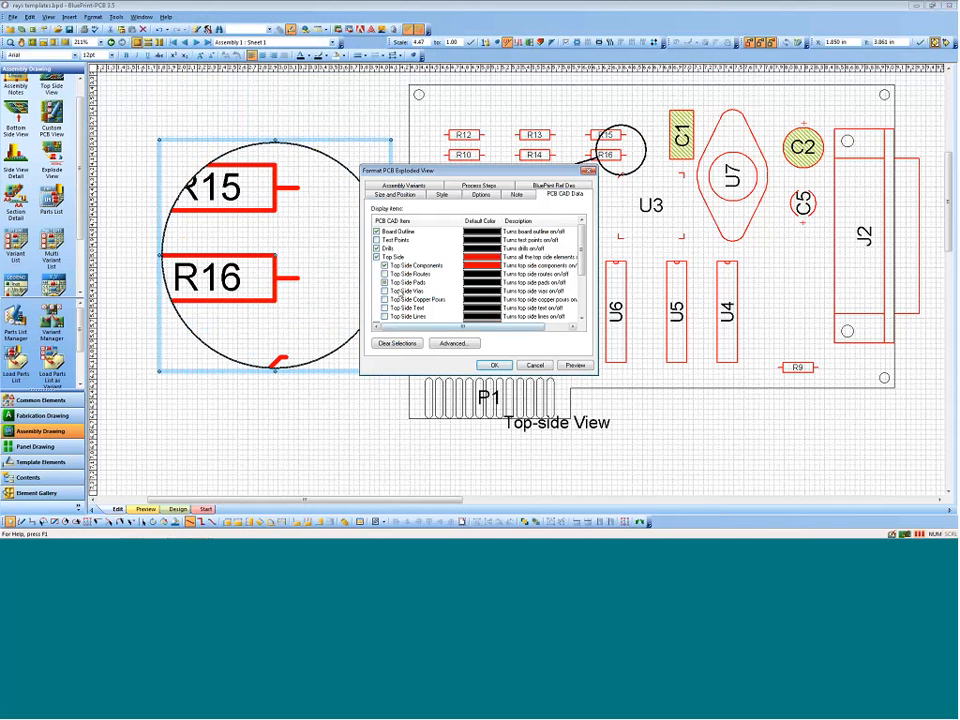
left_click(385, 273)
left_click(385, 290)
left_click(385, 299)
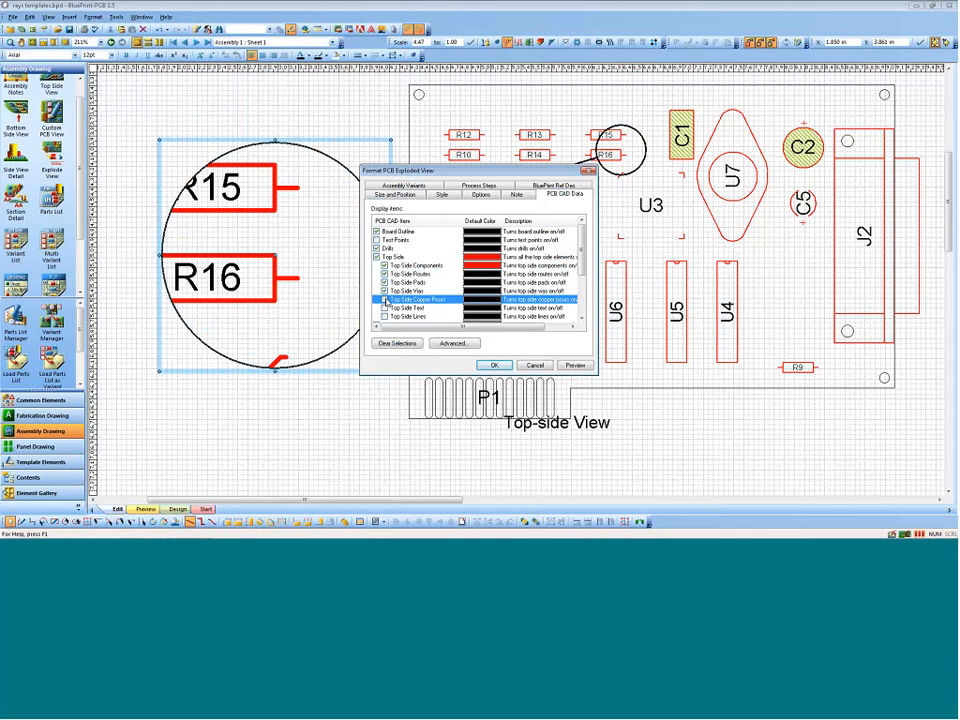
left_click(482, 365)
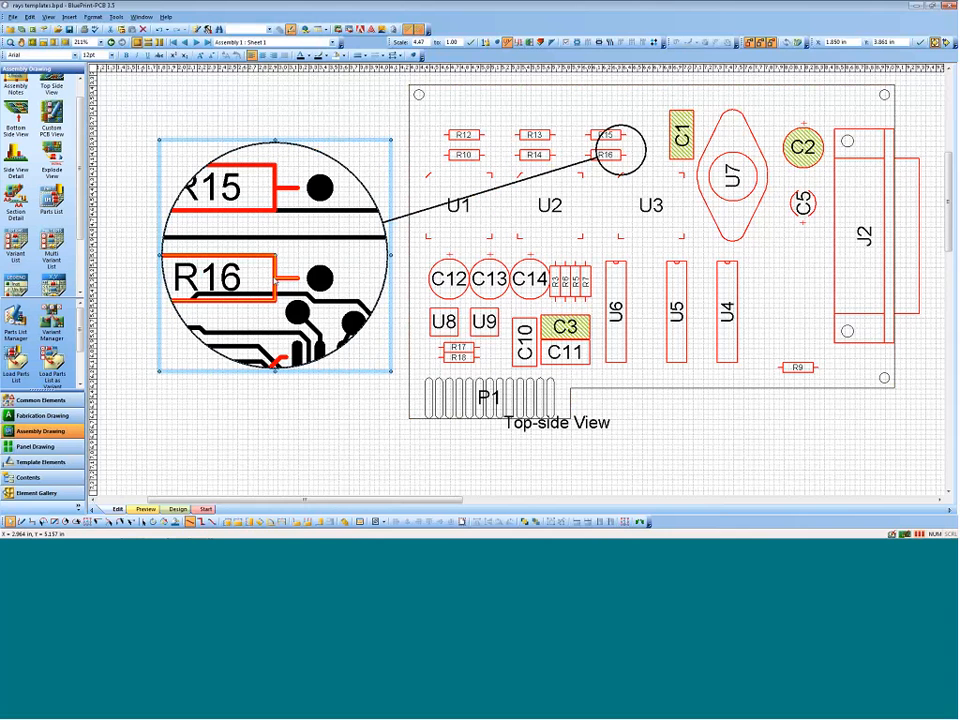
Step: Move the circular callout to the corner of U2 near R16, and delete the exploded view
left_click(634, 128)
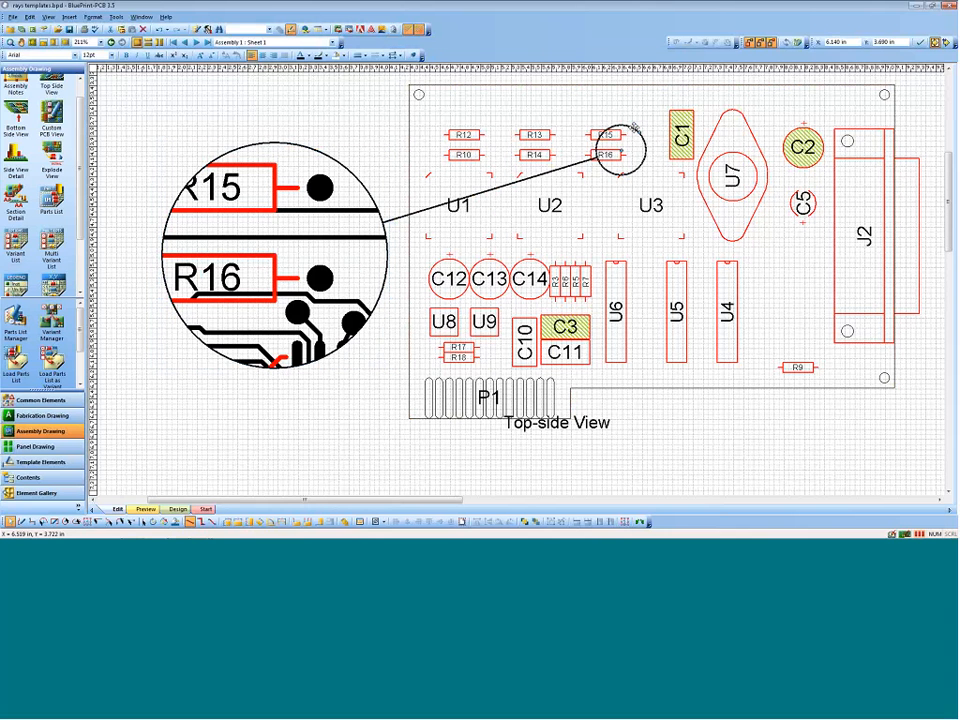
left_click_drag(634, 128, 606, 164)
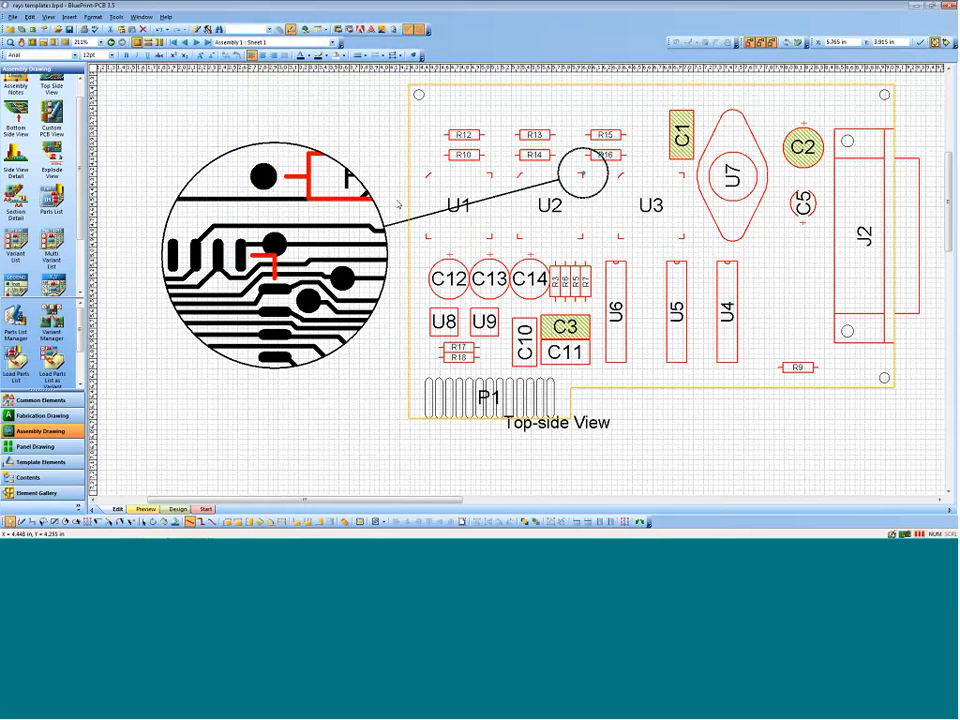
left_click(337, 160)
key("Delete")
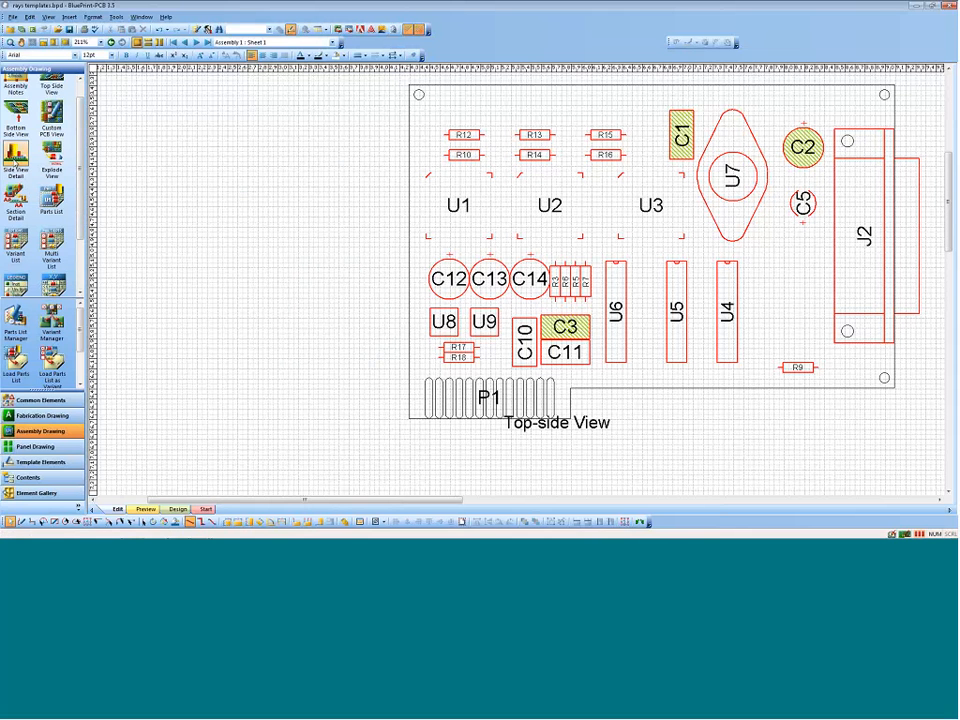
Step: Place a side view detail beside the top-side view and point its arrow at the board edge next to U1
mouse_move(15, 152)
left_mouse_down()
mouse_move(182, 221)
mouse_move(208, 219)
left_mouse_up()
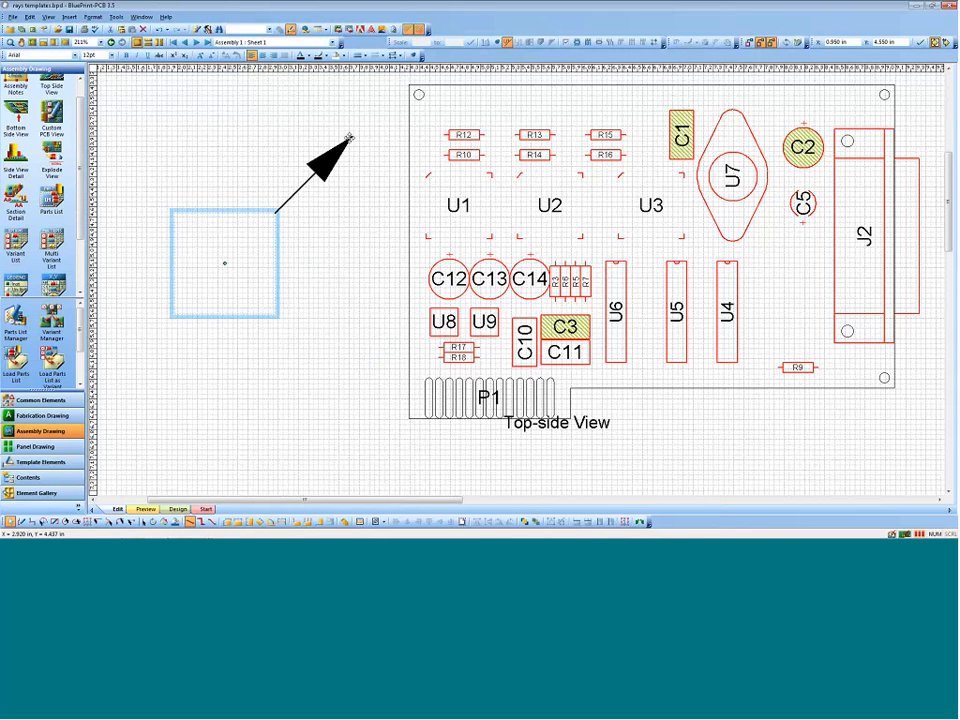
left_click_drag(349, 137, 408, 205)
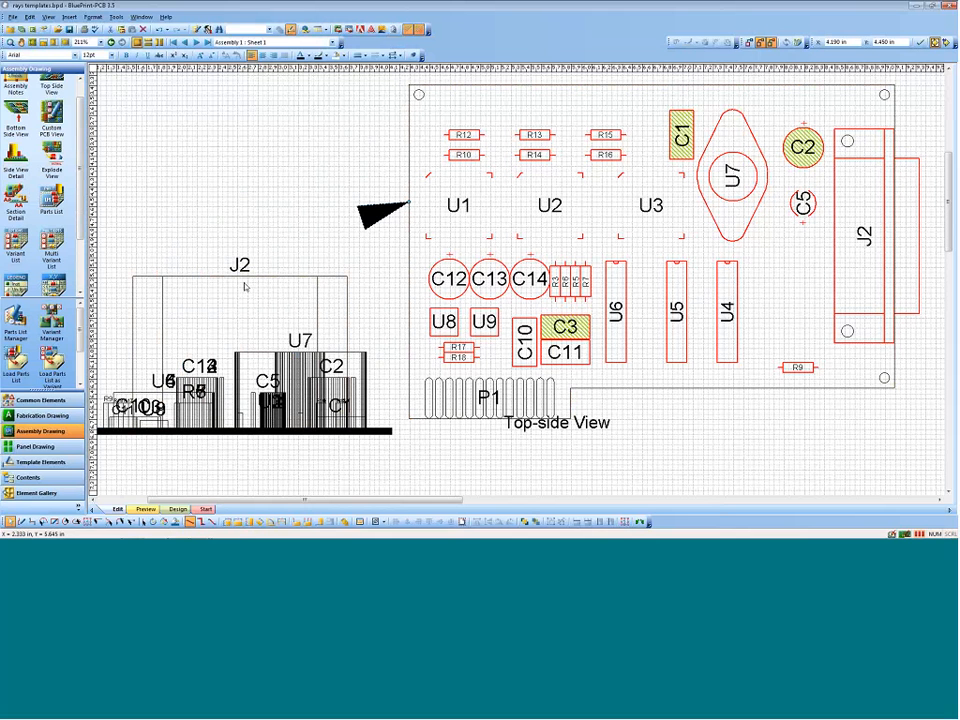
Step: Set the top-side view's angle projection to First Angle Projection, and delete the side view detail
right_click(409, 240)
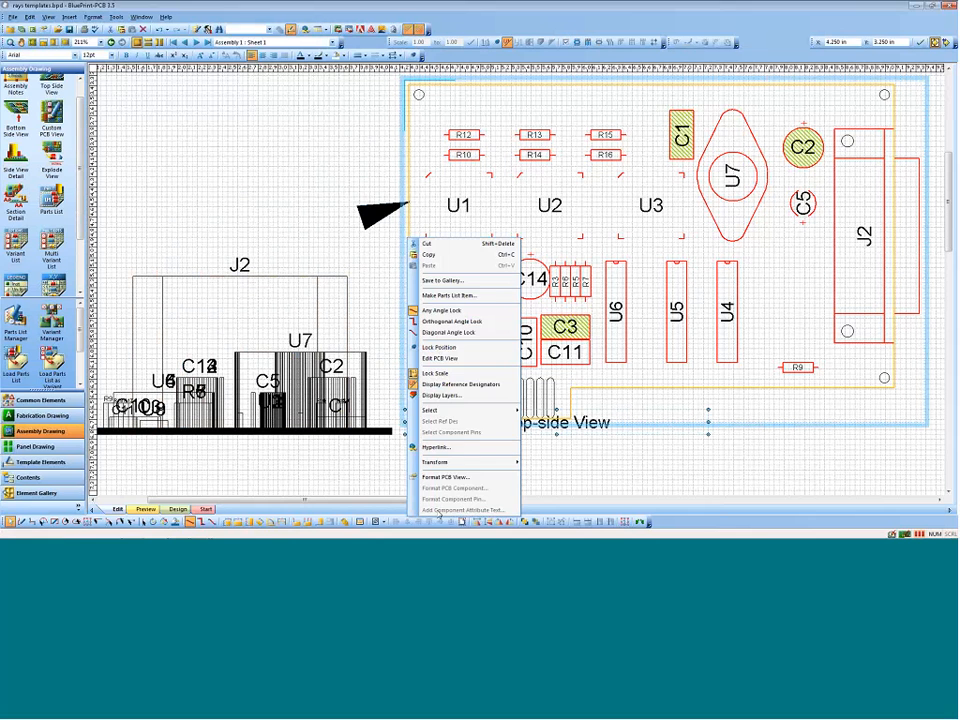
left_click(444, 478)
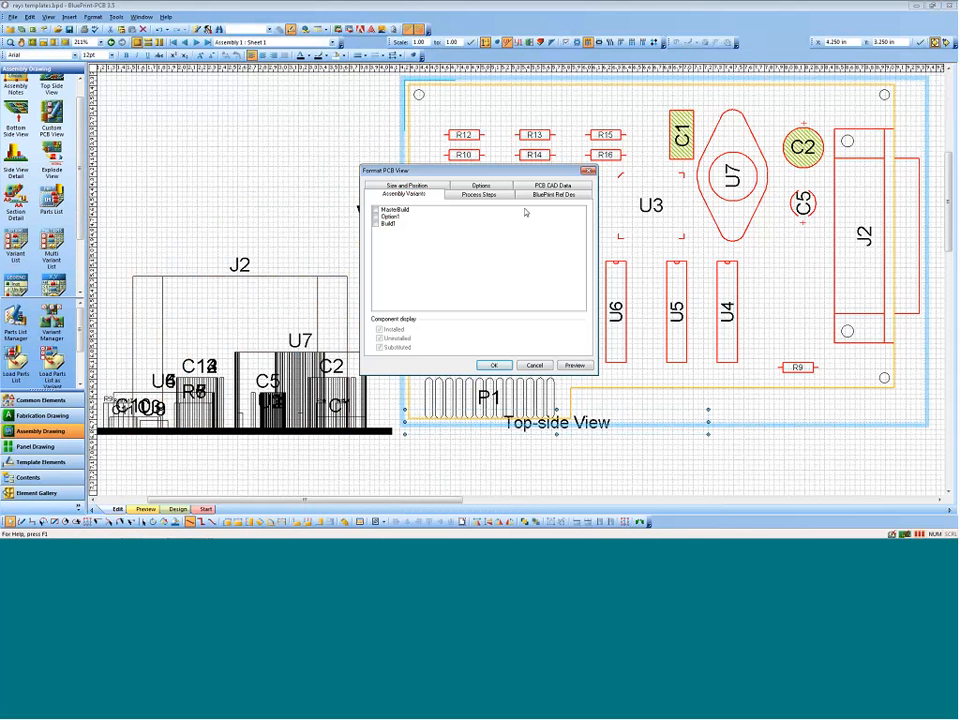
left_click(470, 186)
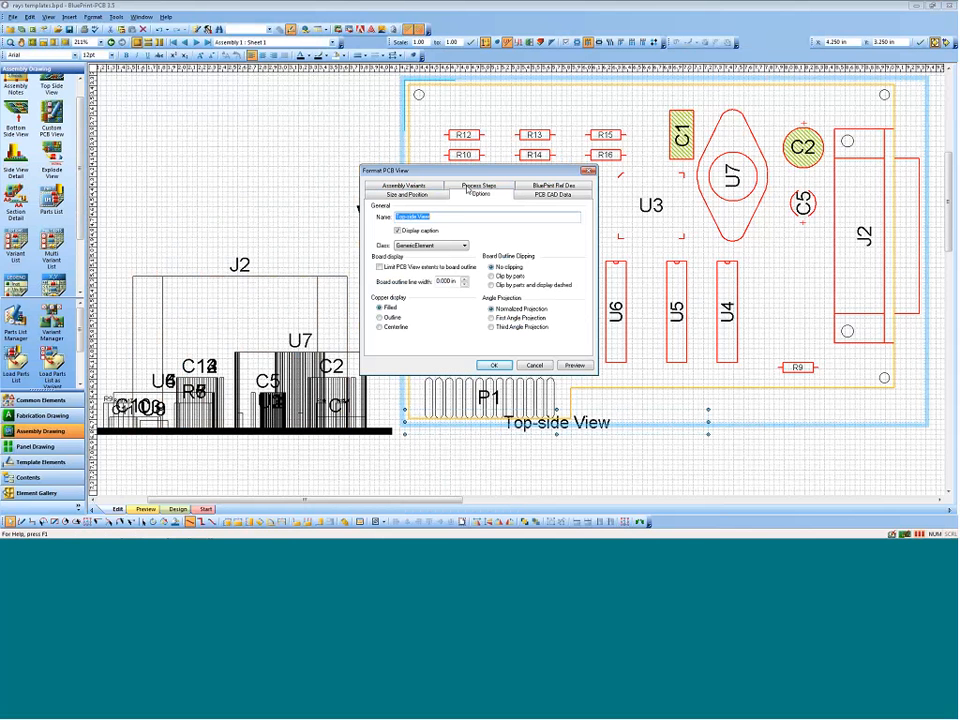
left_click(491, 318)
left_click(574, 366)
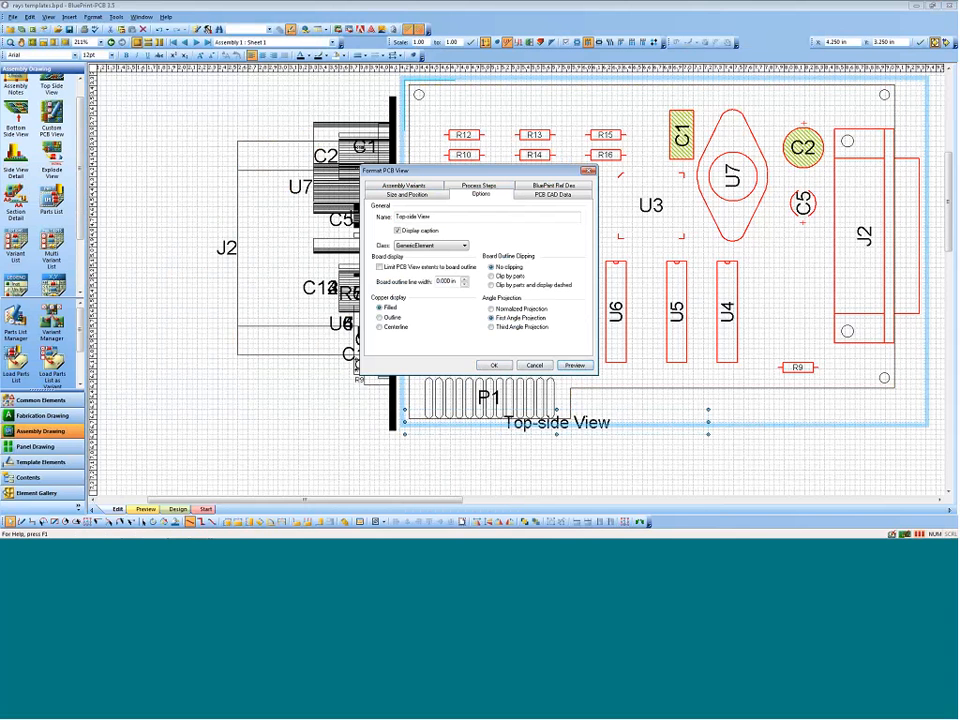
key("Return")
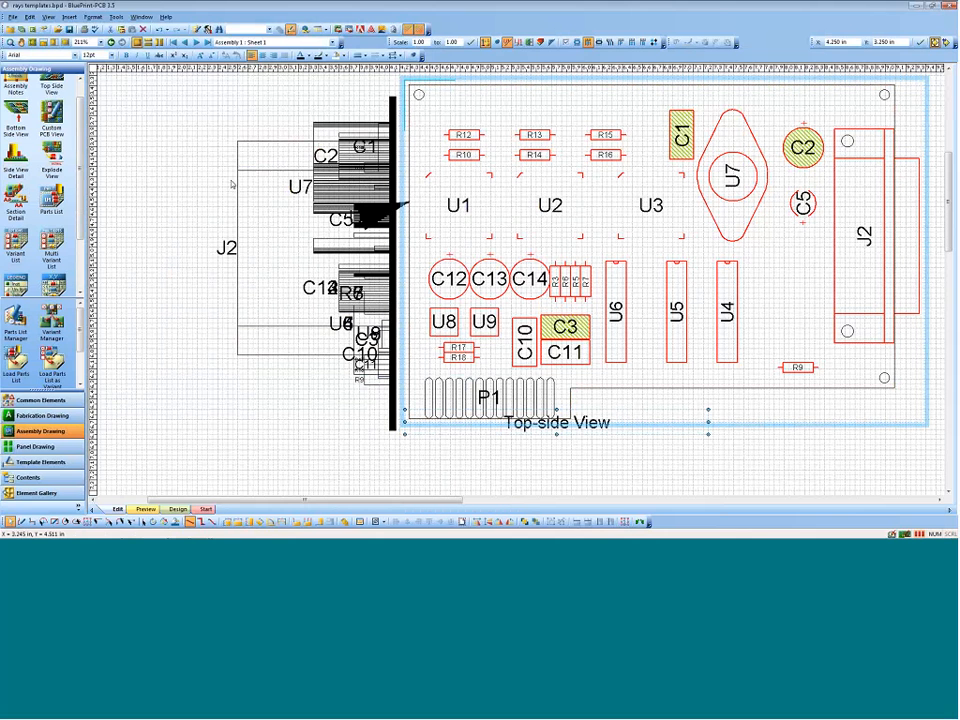
left_click(285, 142)
key("Delete")
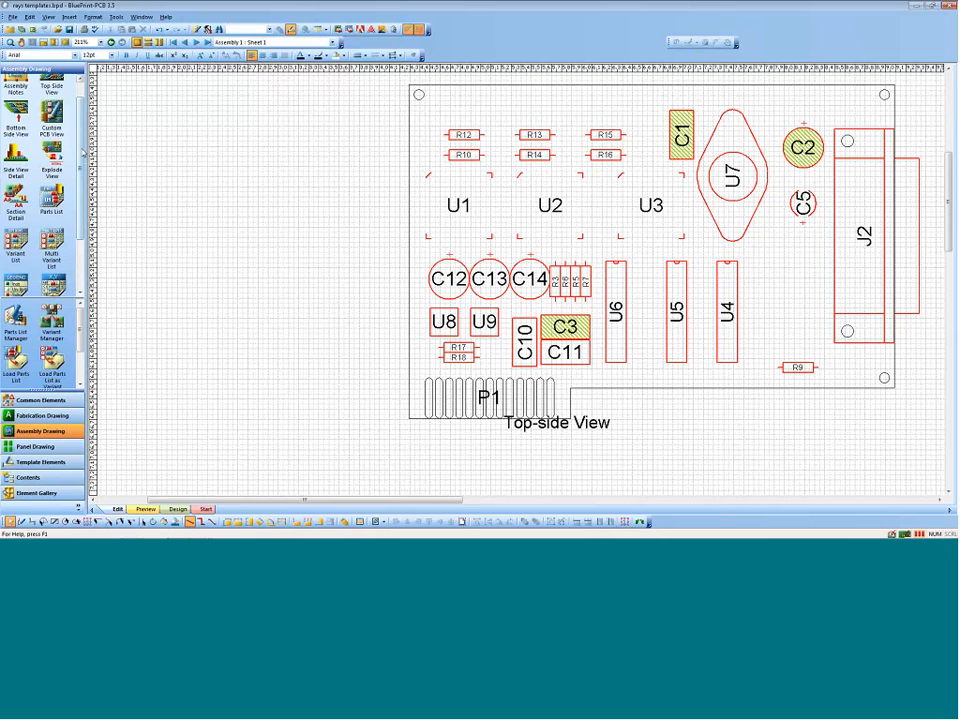
Step: Go to sheet 2 of the assembly drawing and bring its parts list into close view
scroll(70, 198, "down", 3)
left_click_drag(70, 198, 72, 192)
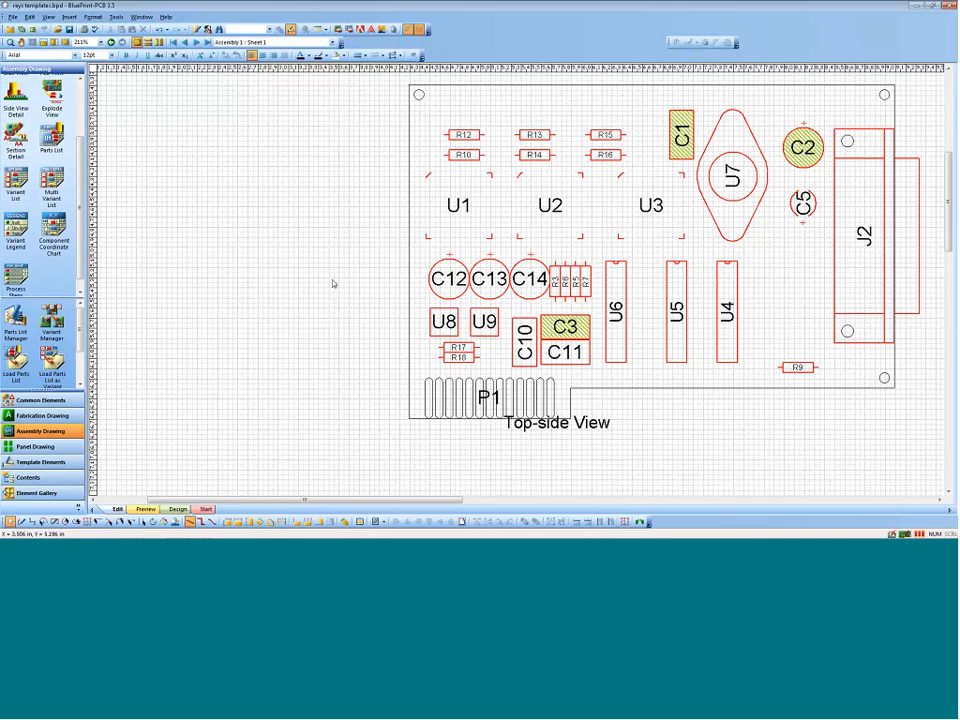
middle_click_drag(434, 236, 448, 269)
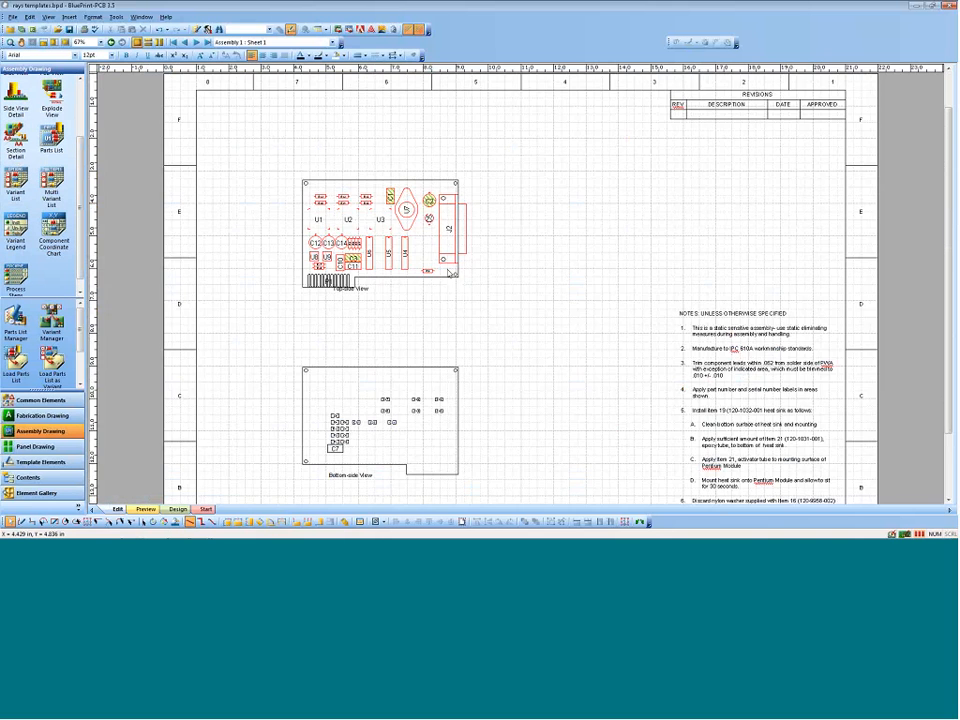
scroll(430, 272, "down", 2)
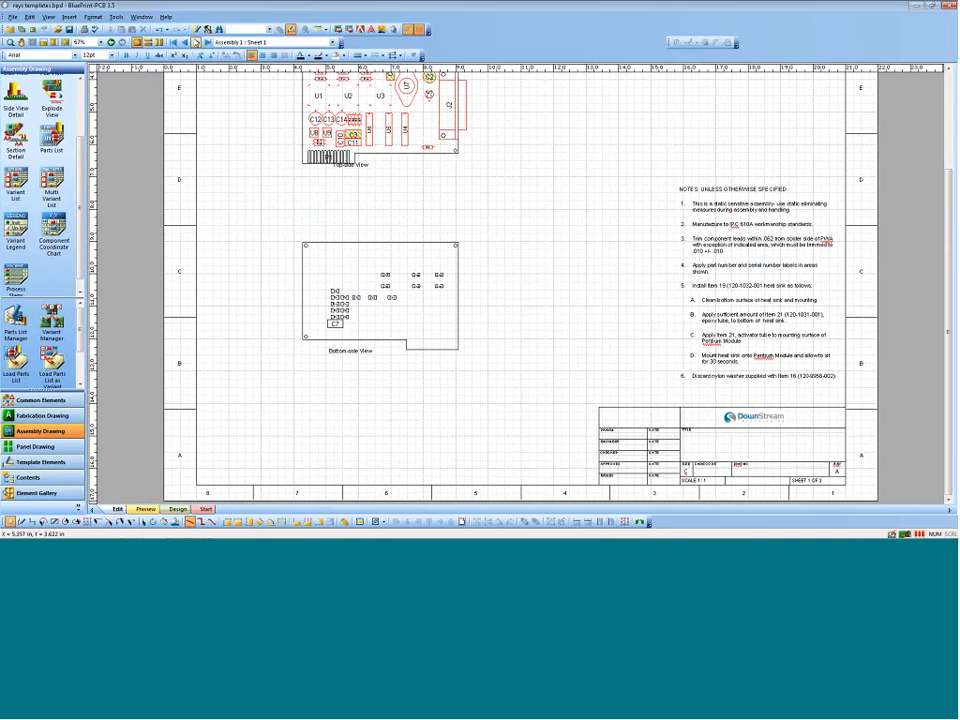
left_click(197, 43)
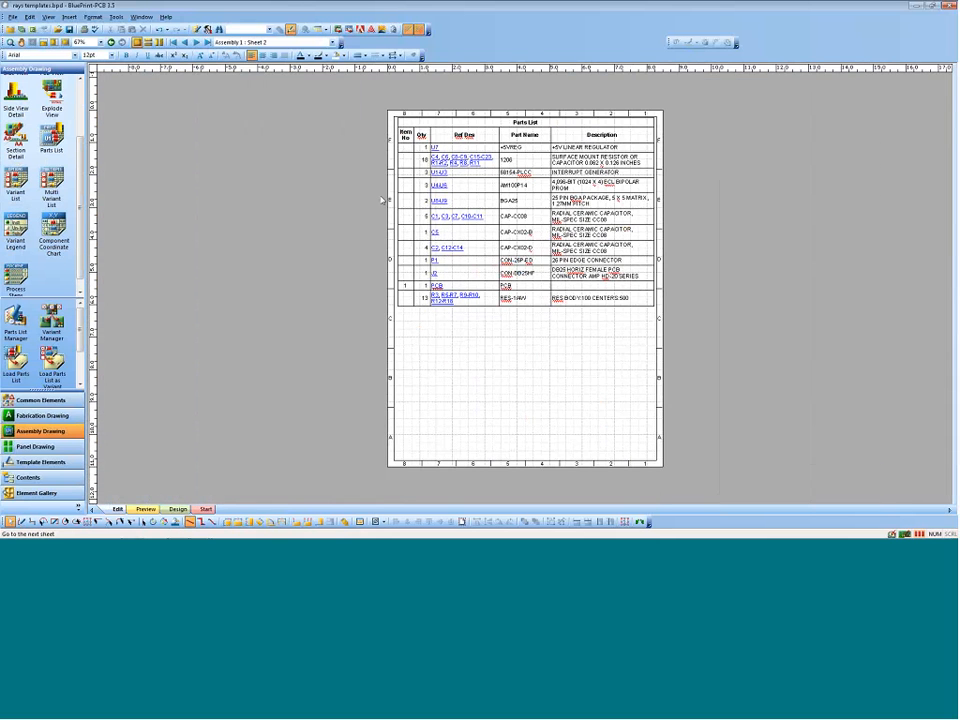
middle_click_drag(525, 241, 490, 106)
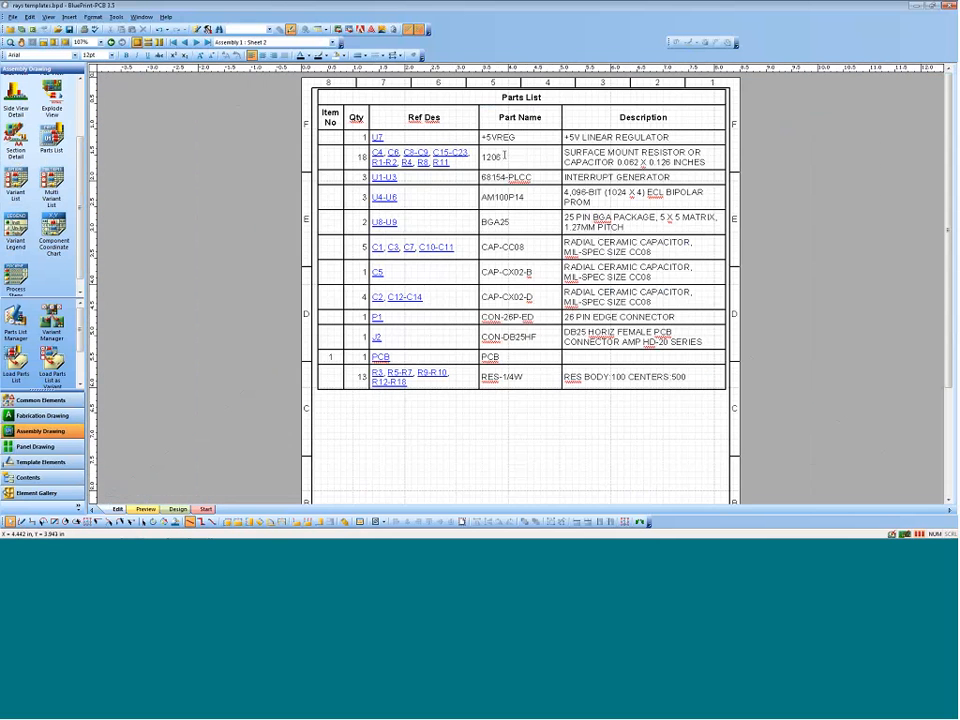
Step: Open the template of the parts list on sheet 2 for editing
double_click(441, 101)
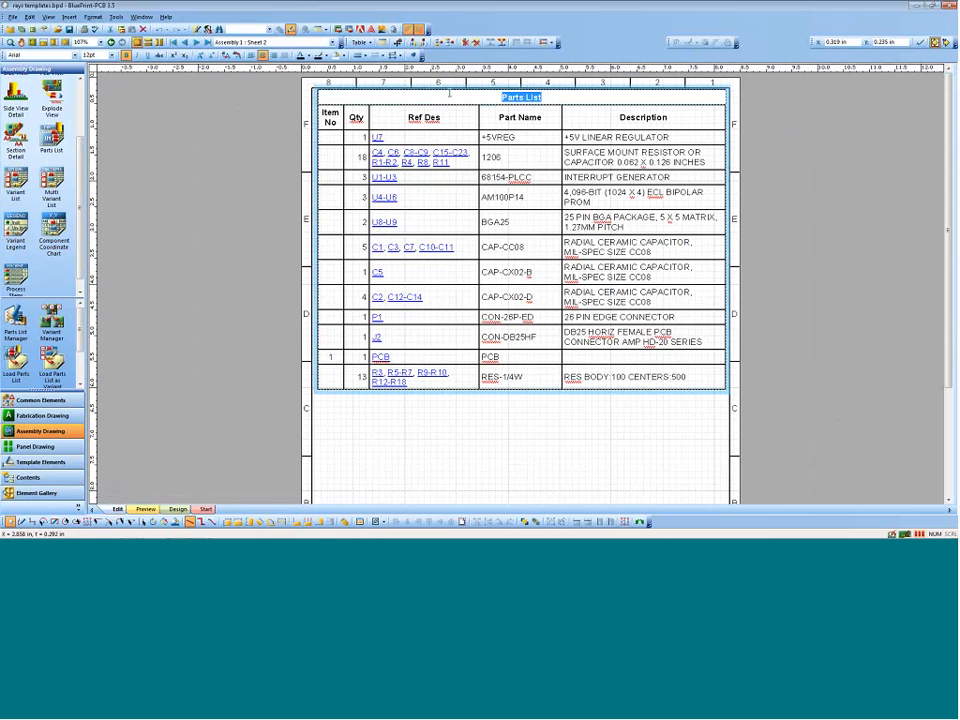
right_click(444, 103)
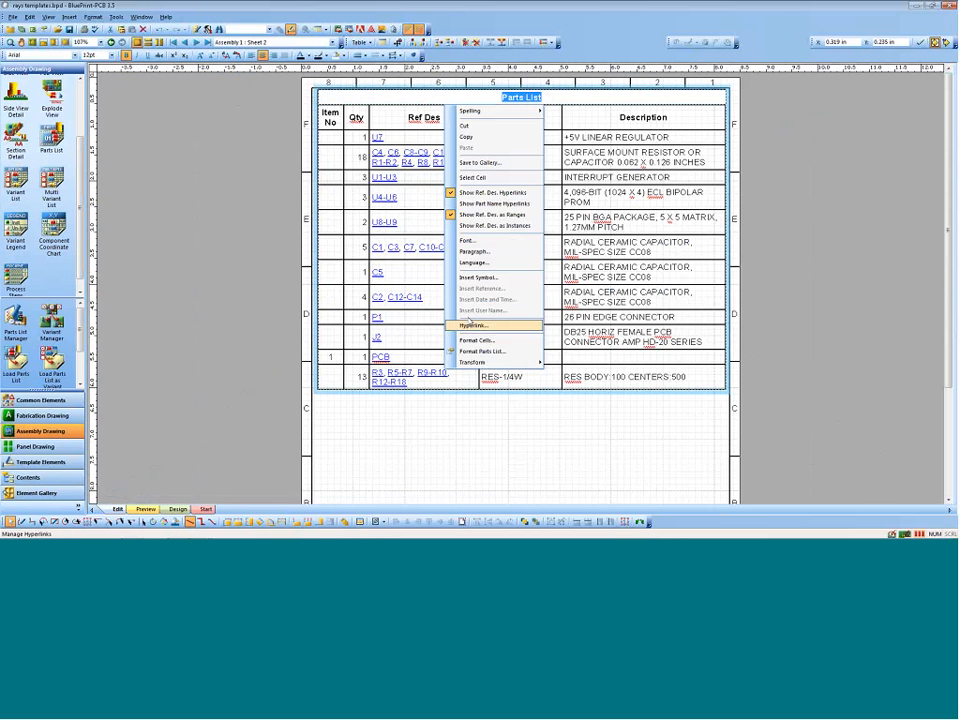
left_click(358, 157)
left_click(358, 157)
right_click(358, 157)
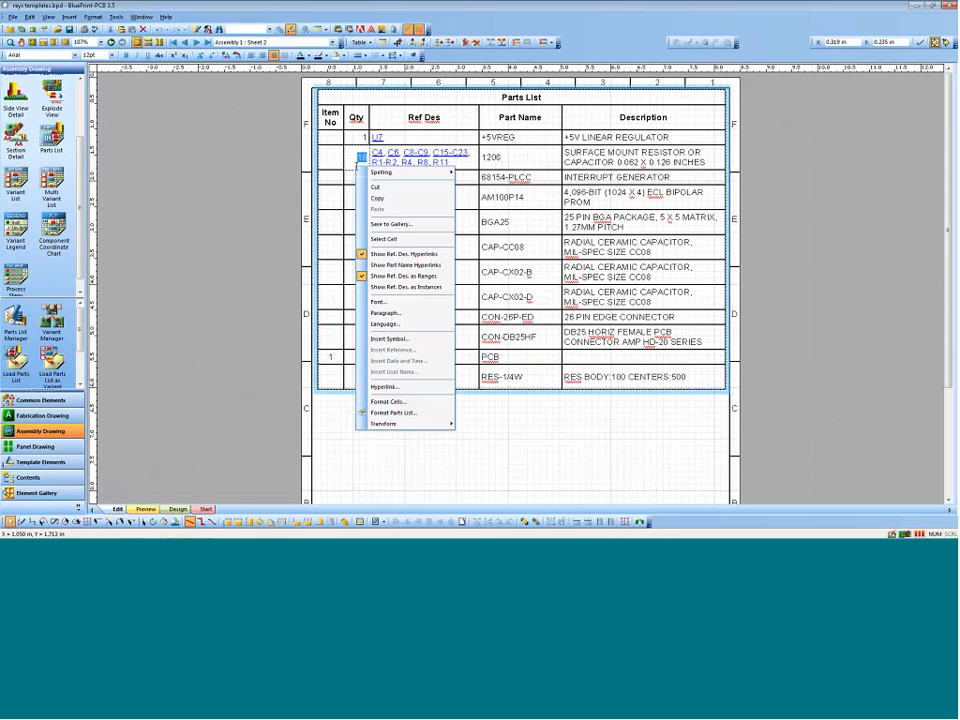
left_click(480, 113)
right_click(480, 113)
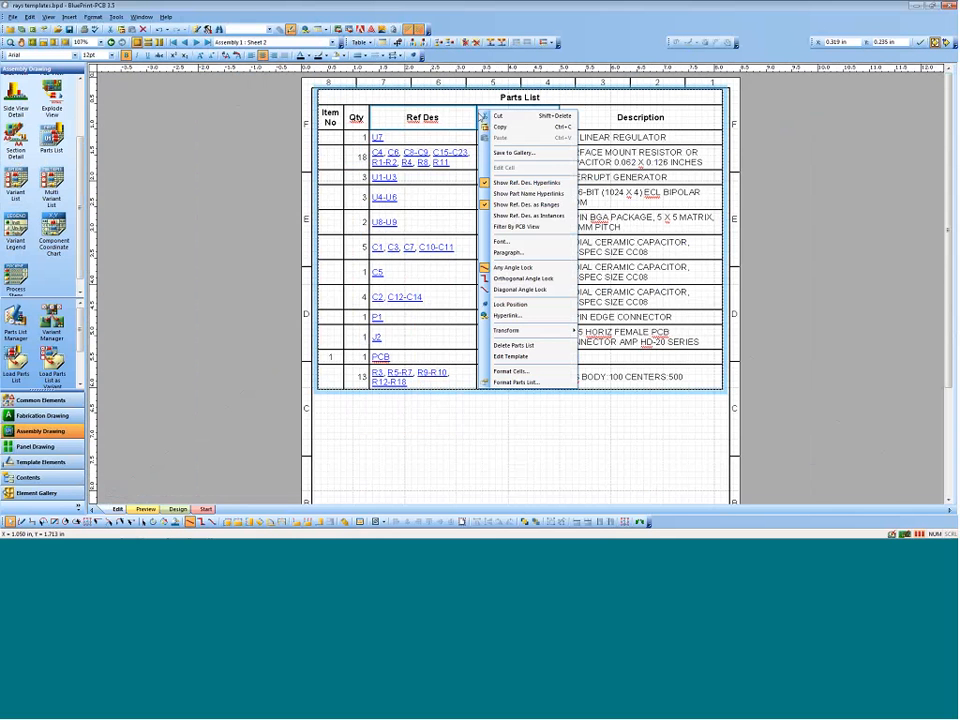
left_click(515, 356)
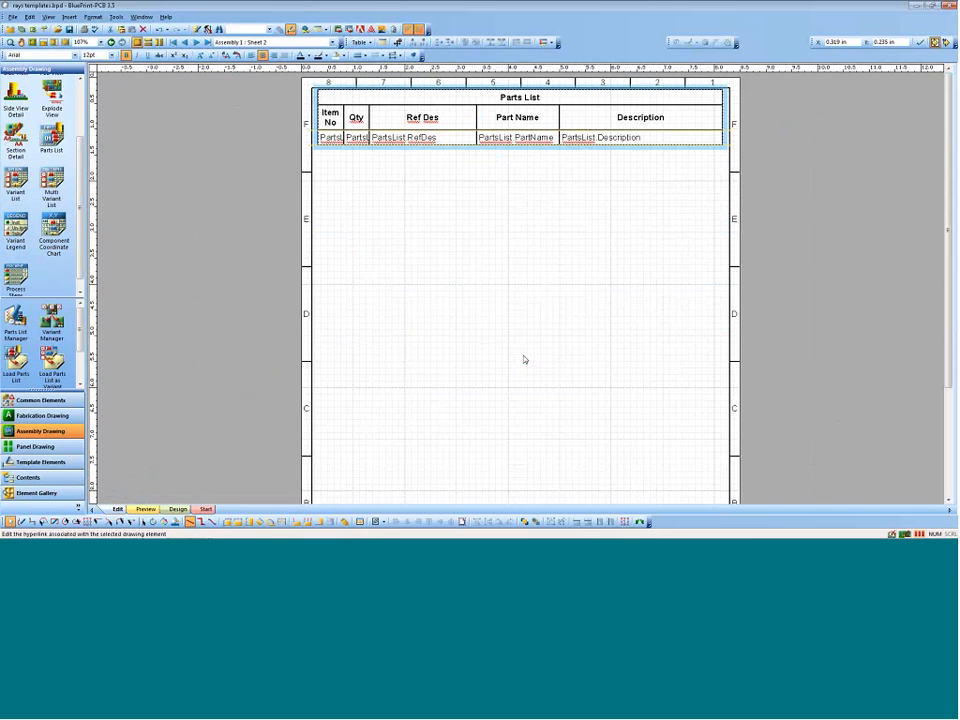
Step: Examine which data fields the Description cell of the parts list template can link to, keeping the current field
right_click(605, 136)
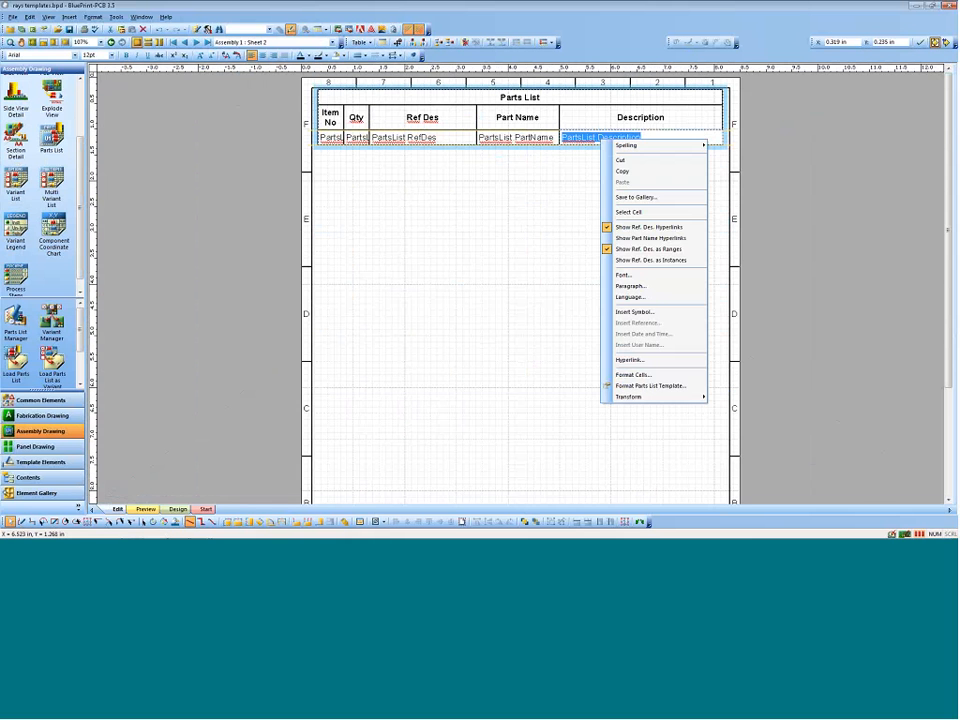
left_click(645, 385)
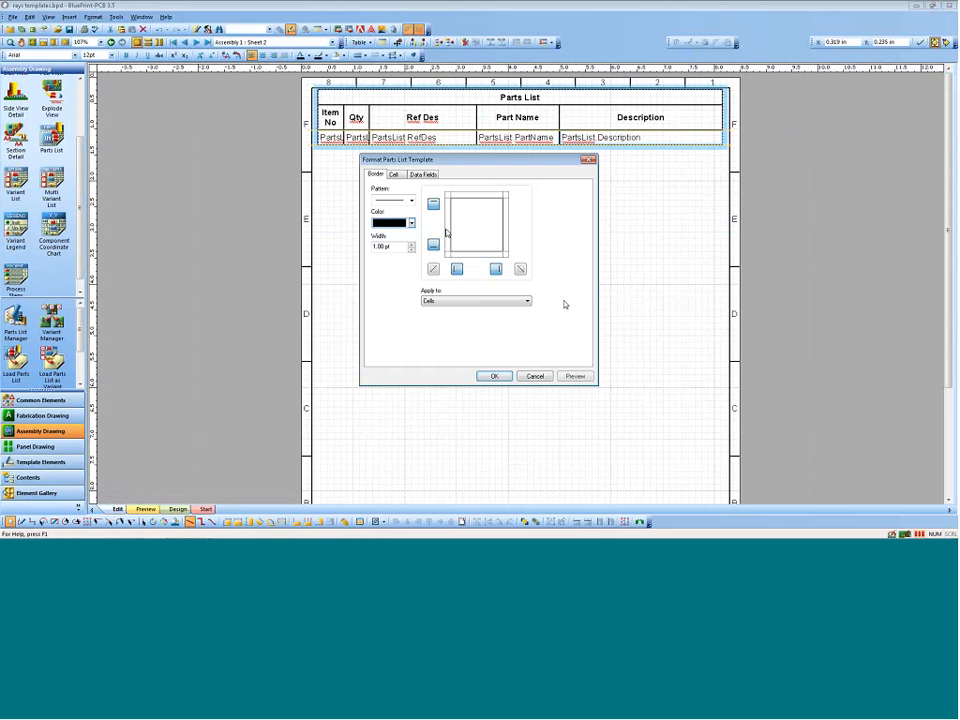
left_click(424, 174)
left_click(524, 237)
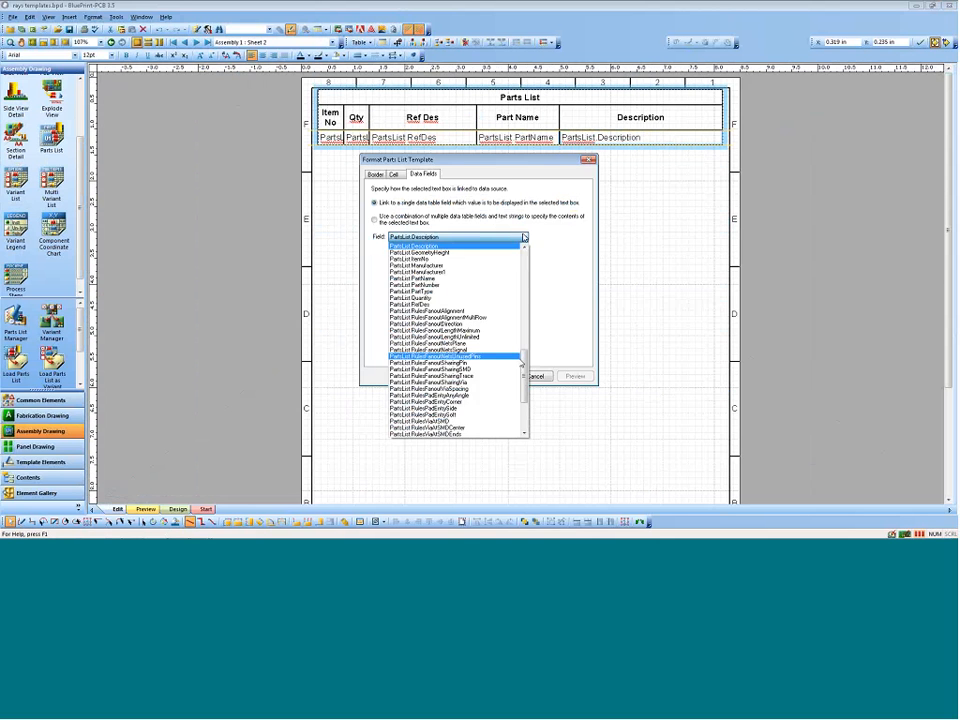
left_click_drag(525, 370, 522, 415)
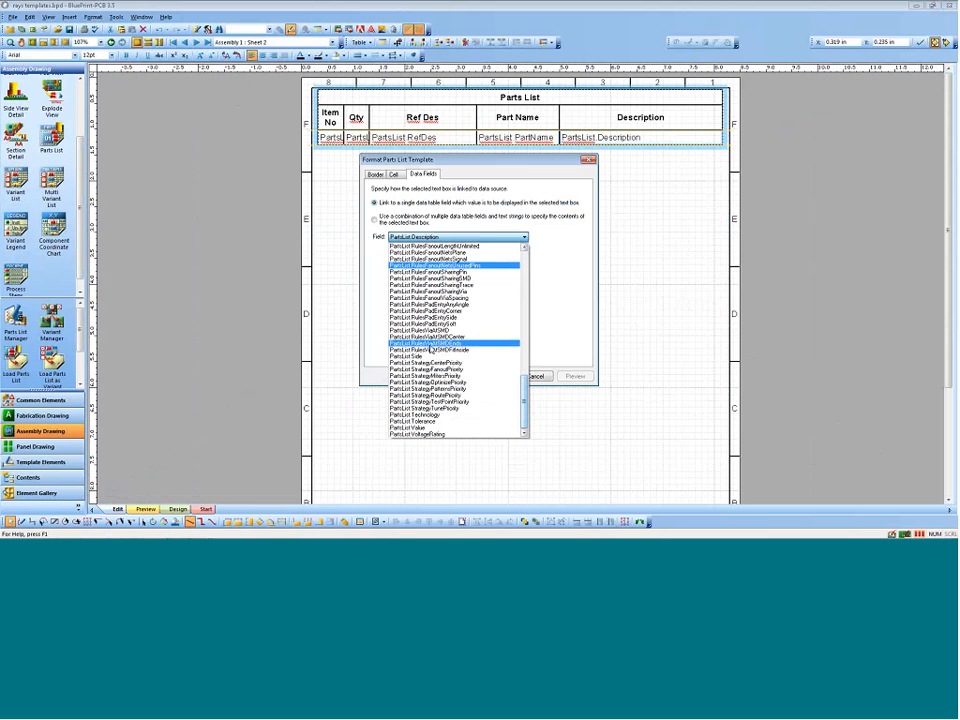
left_click(326, 287)
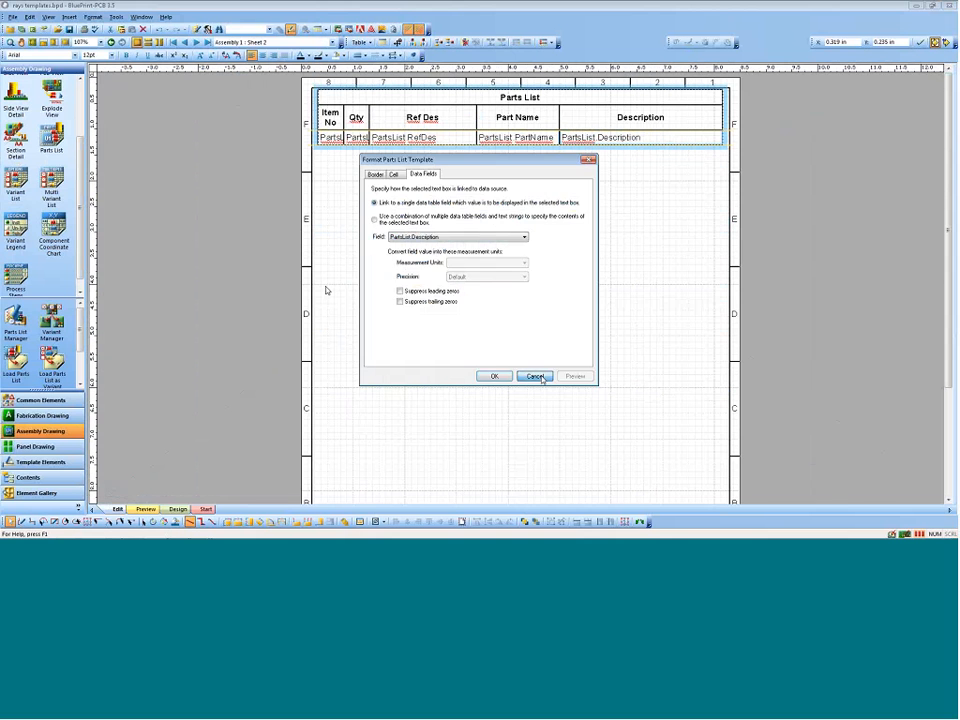
left_click(536, 375)
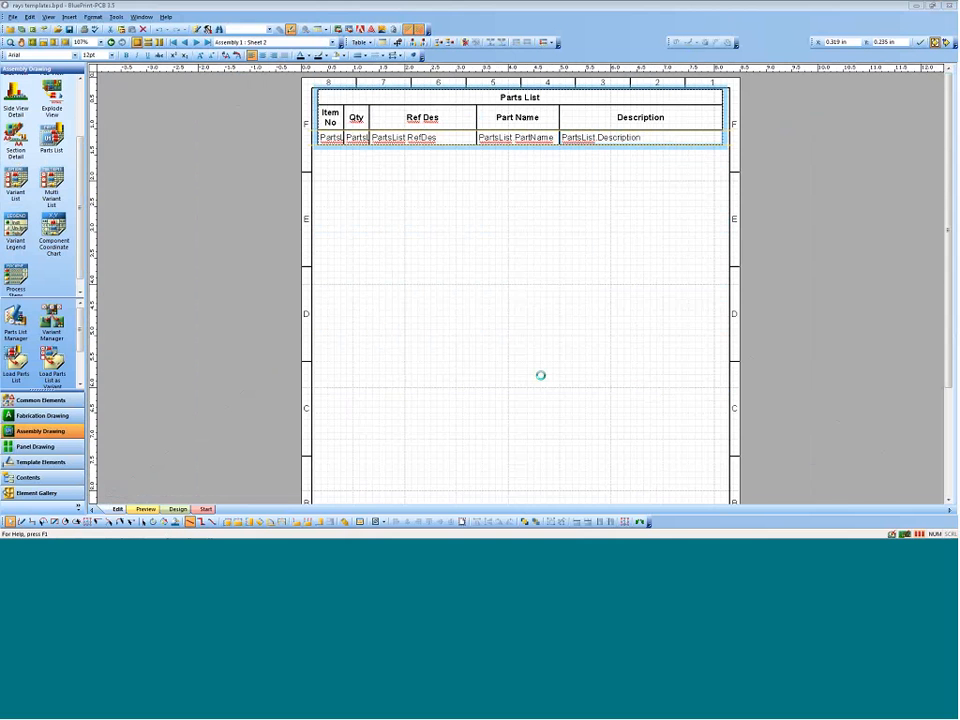
Step: Look up the import options available for parts list data without importing anything
left_click(13, 17)
mouse_move(60, 157)
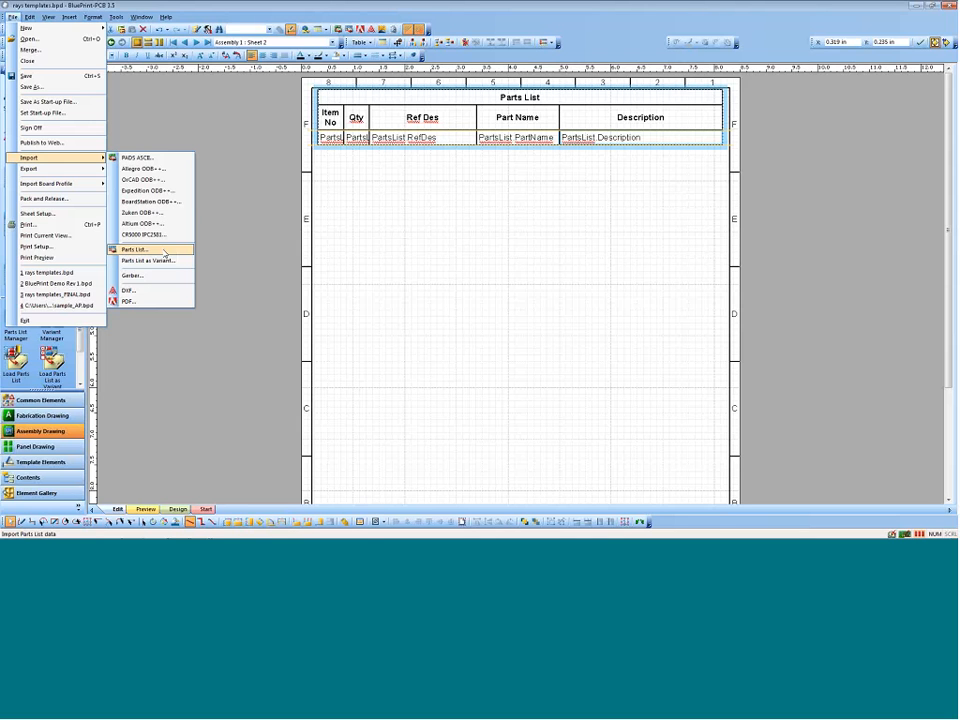
left_click(345, 232)
Step: Leave the parts list template and return to the filled-in parts list
double_click(427, 100)
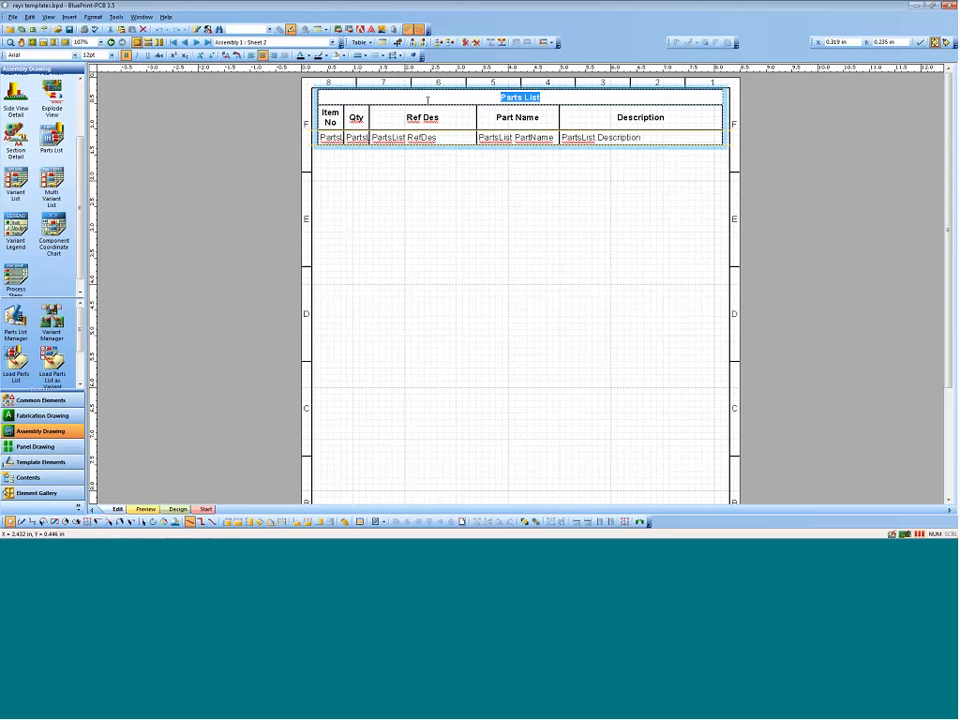
right_click(428, 101)
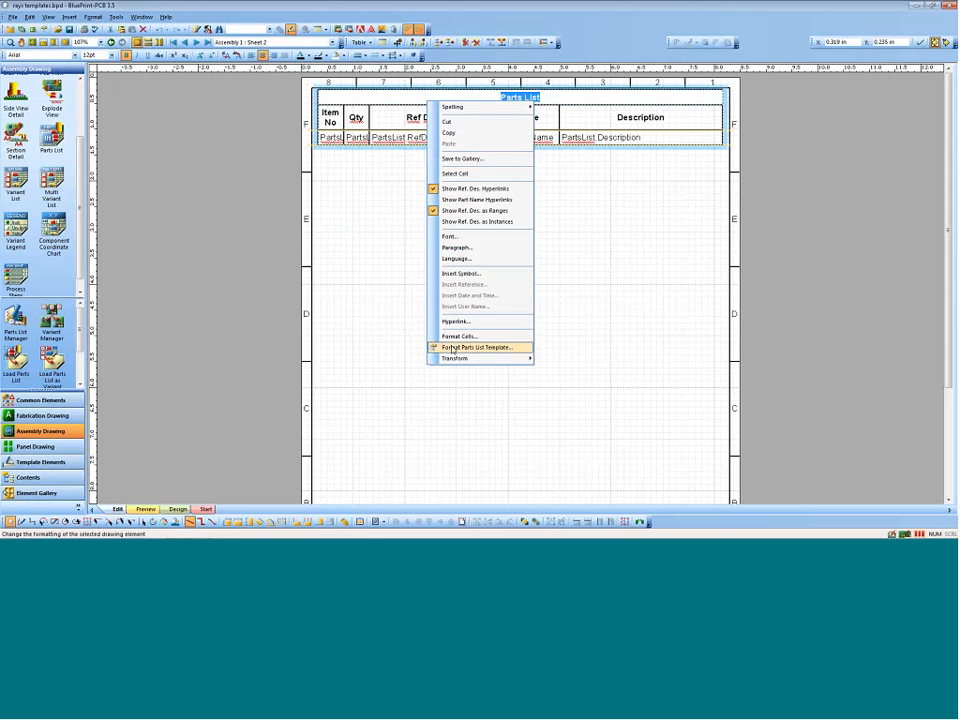
left_click(419, 92)
right_click(419, 92)
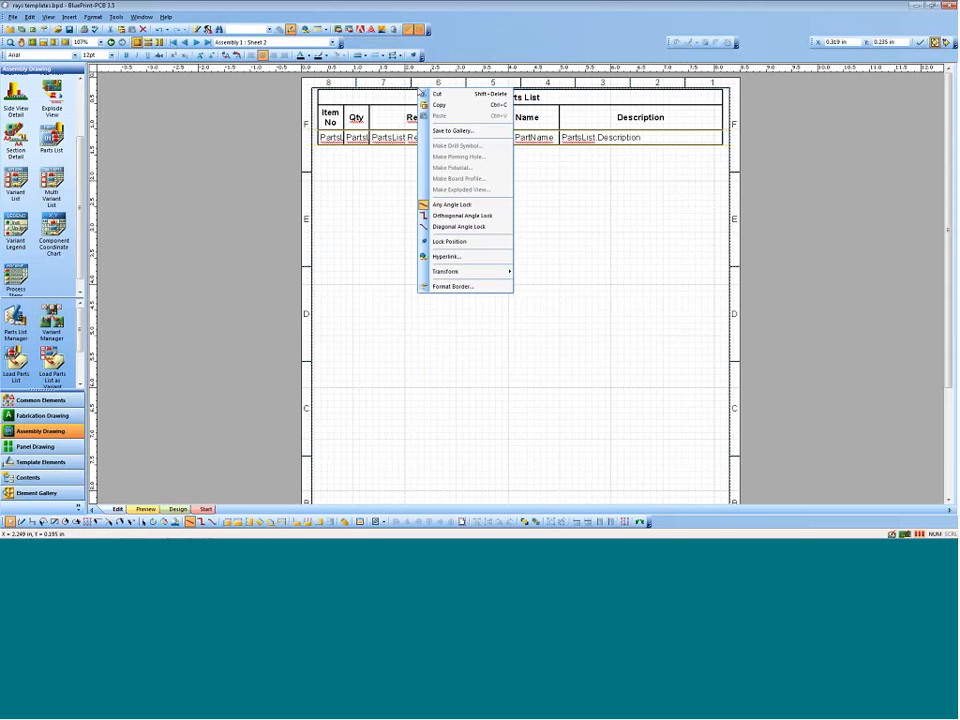
left_click(349, 148)
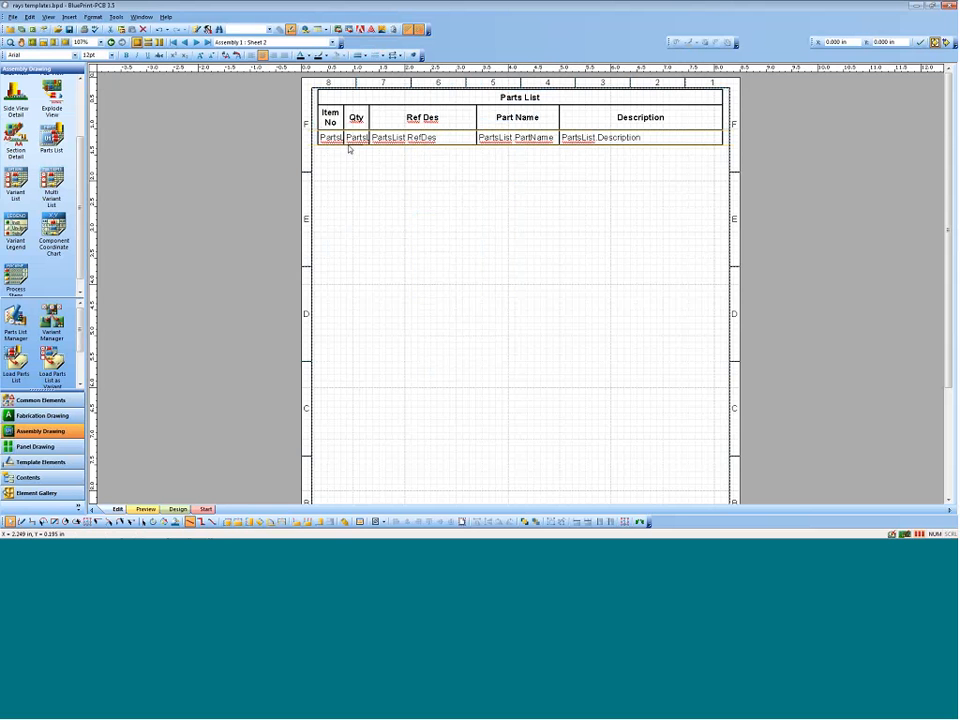
right_click(348, 145)
left_click(396, 391)
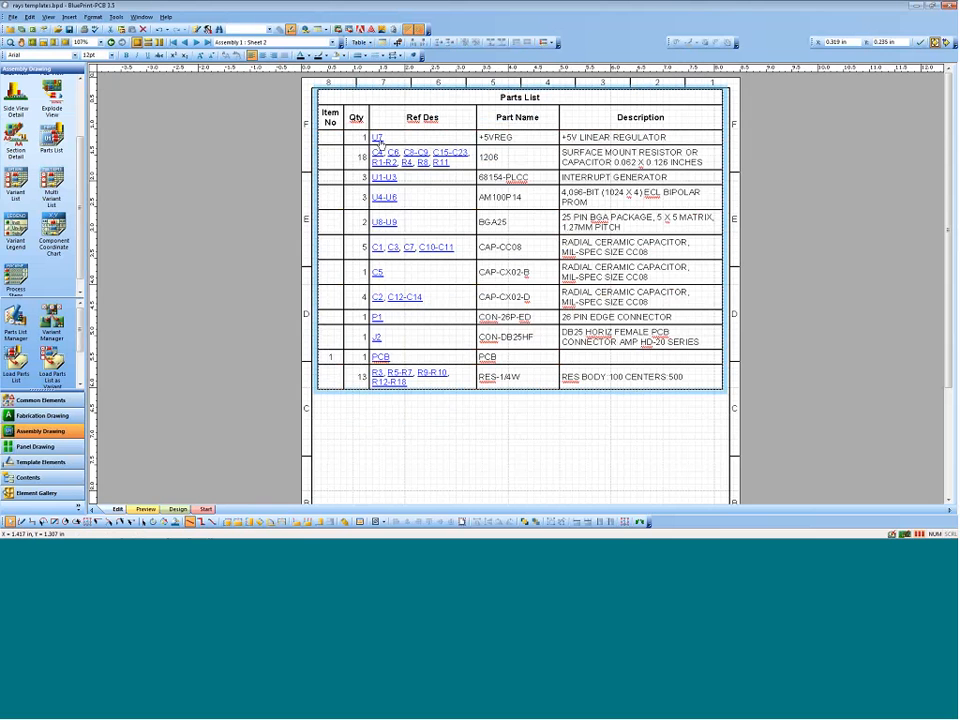
Step: Follow the U7 and U4-U6 reference designator links to view those components on the board, closing each link window
left_click(377, 137)
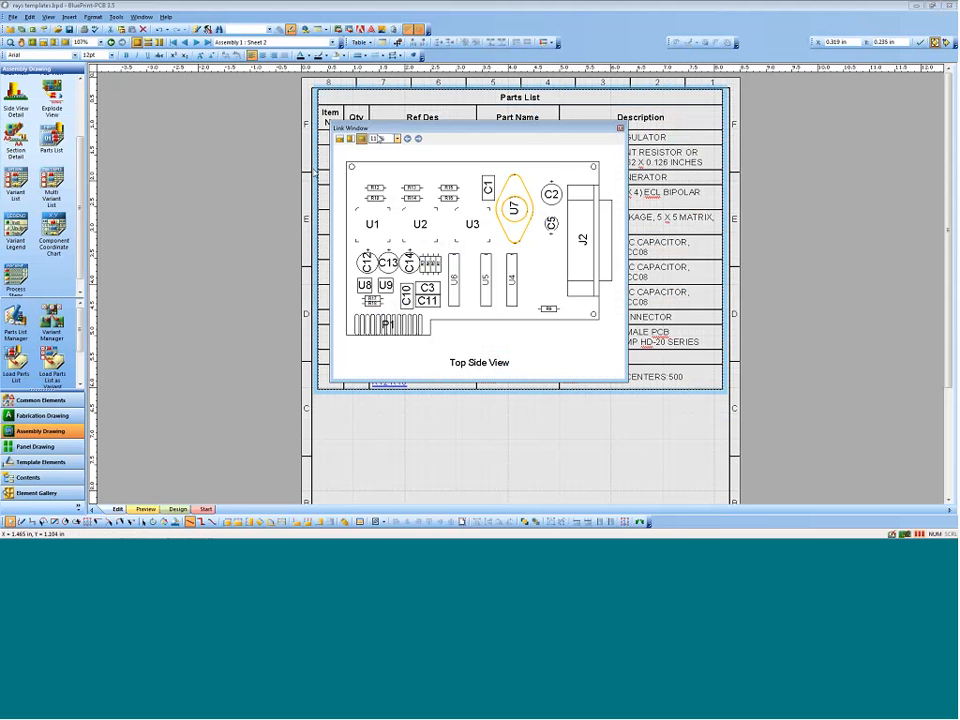
left_click(621, 130)
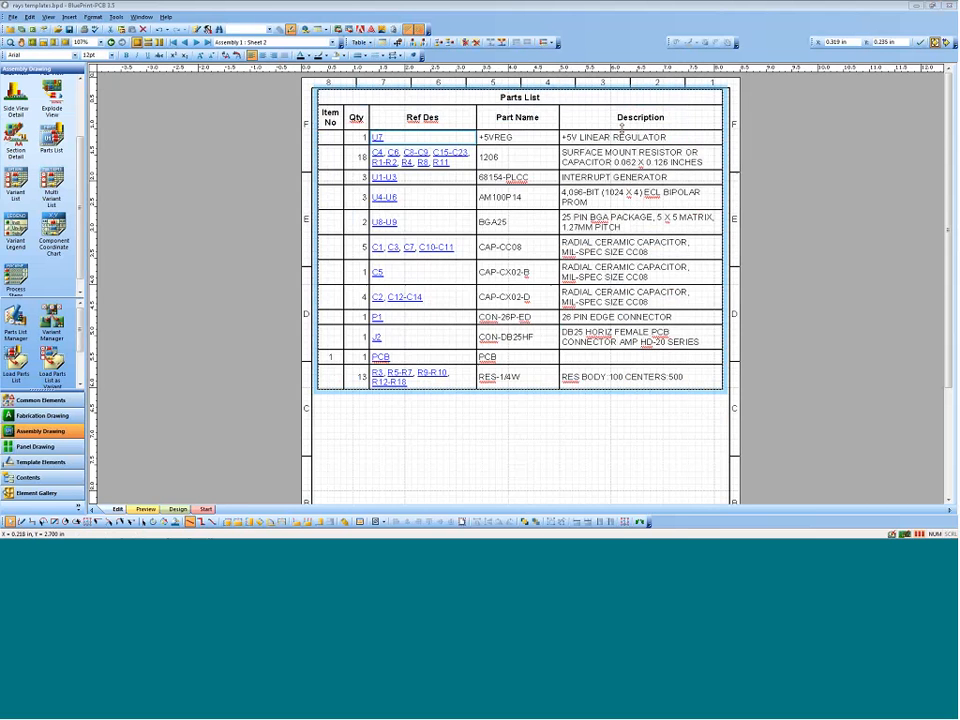
left_click(384, 197)
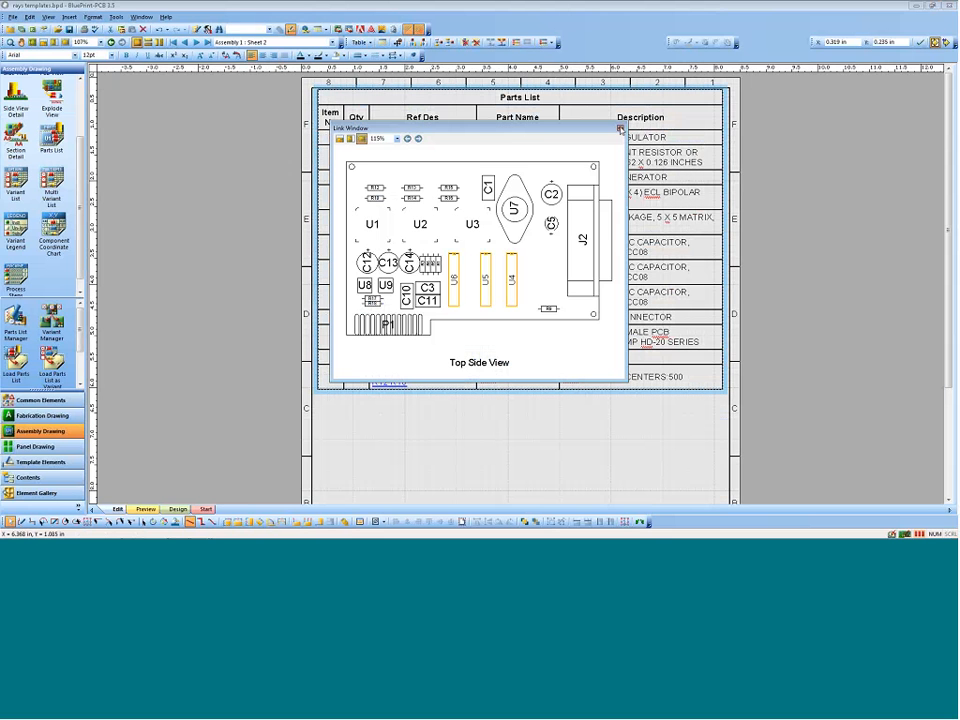
left_click(620, 129)
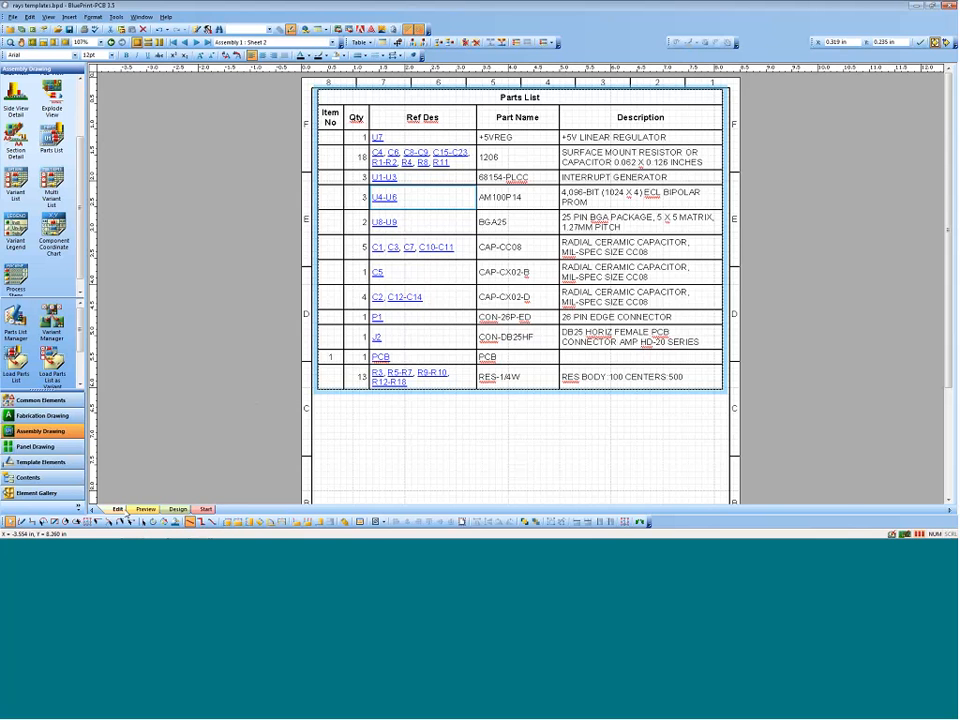
Step: View the parts list sheet in preview mode and the board in design mode, and return to edit mode
left_click(146, 509)
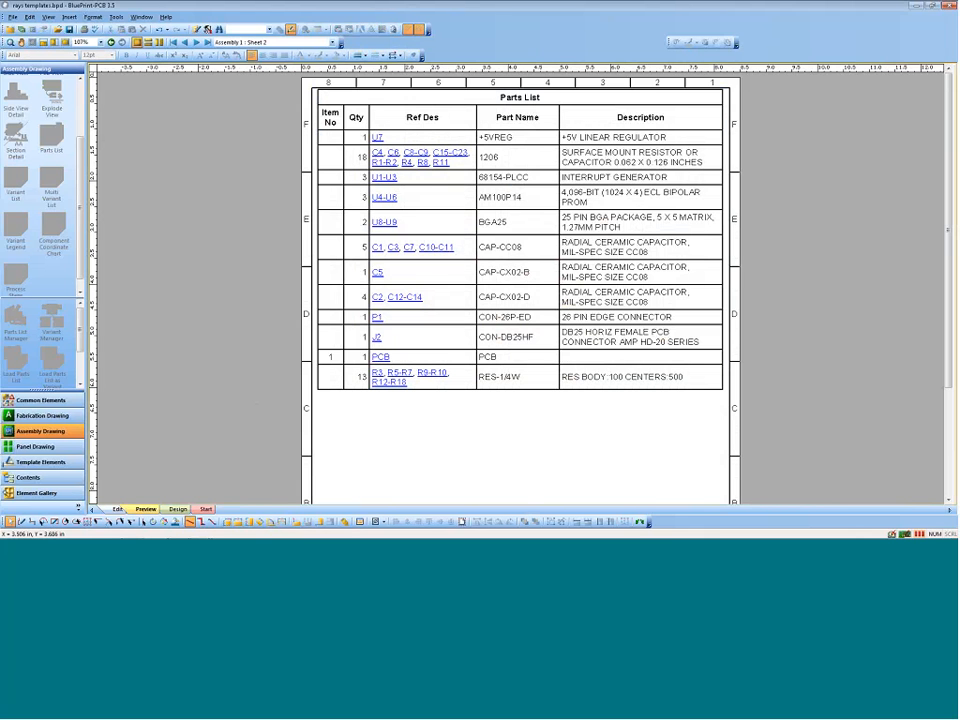
left_click(177, 510)
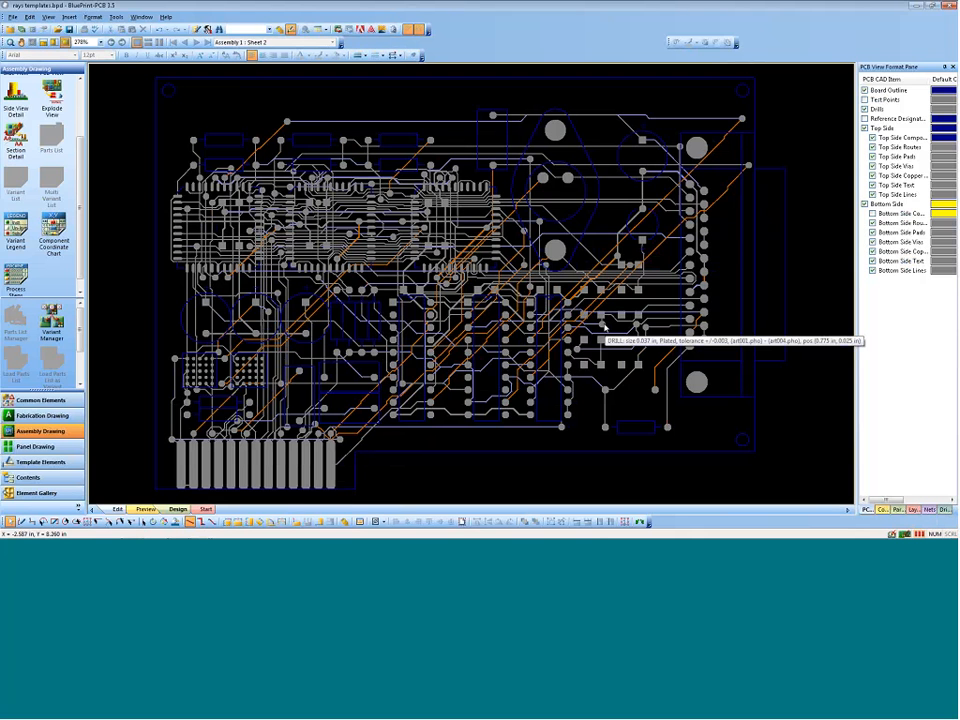
left_click(117, 509)
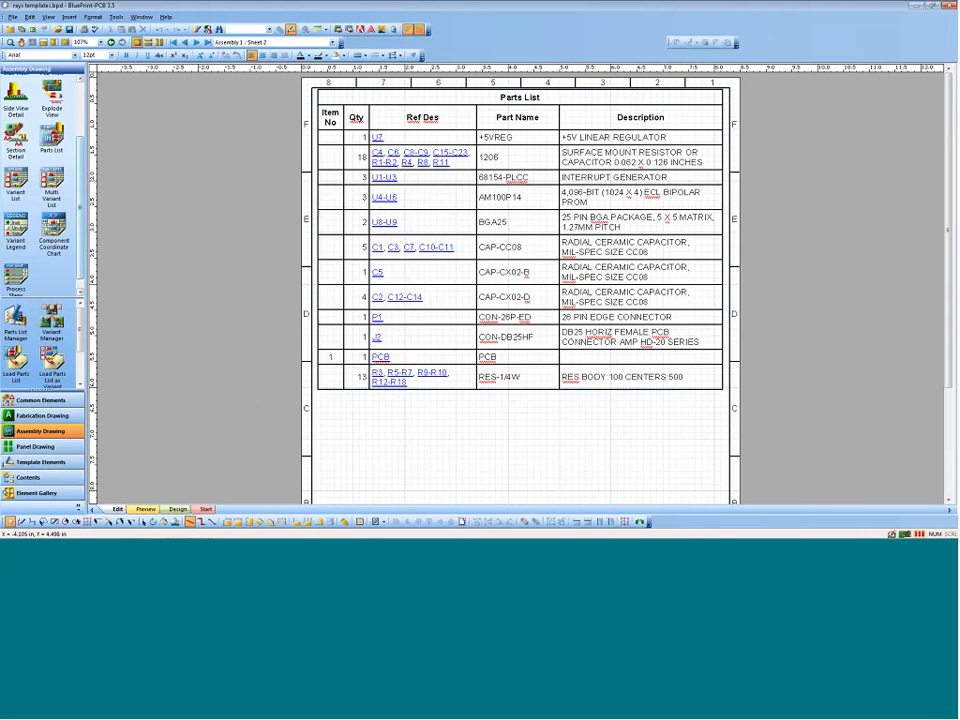
Step: Insert a new blank sheet into Assembly 1 after the parts list sheet
scroll(68, 200, "down", 1)
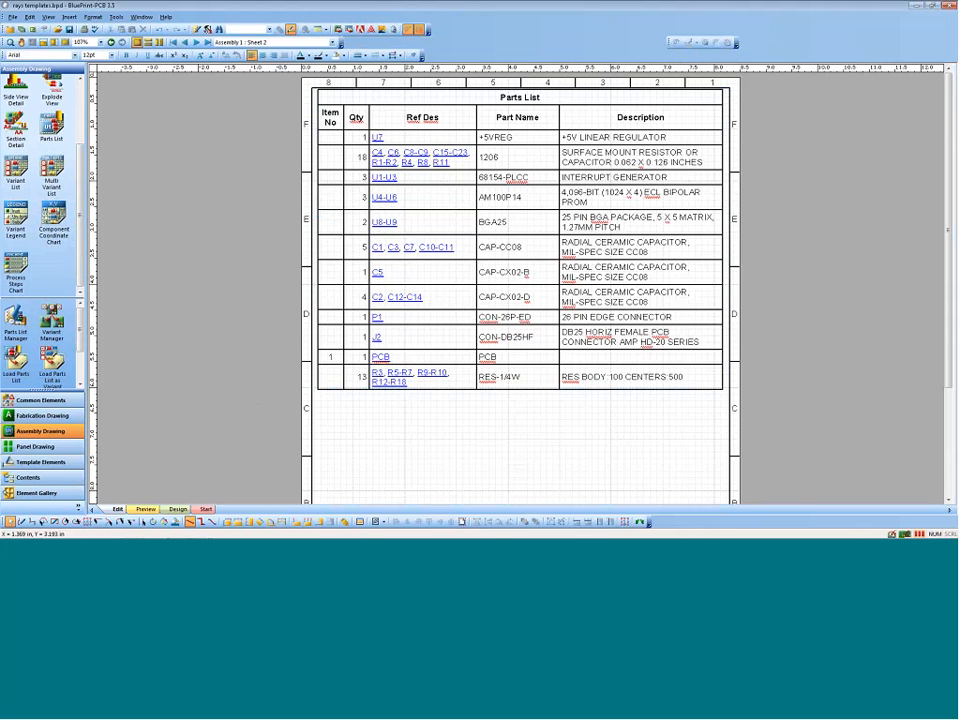
right_click(396, 459)
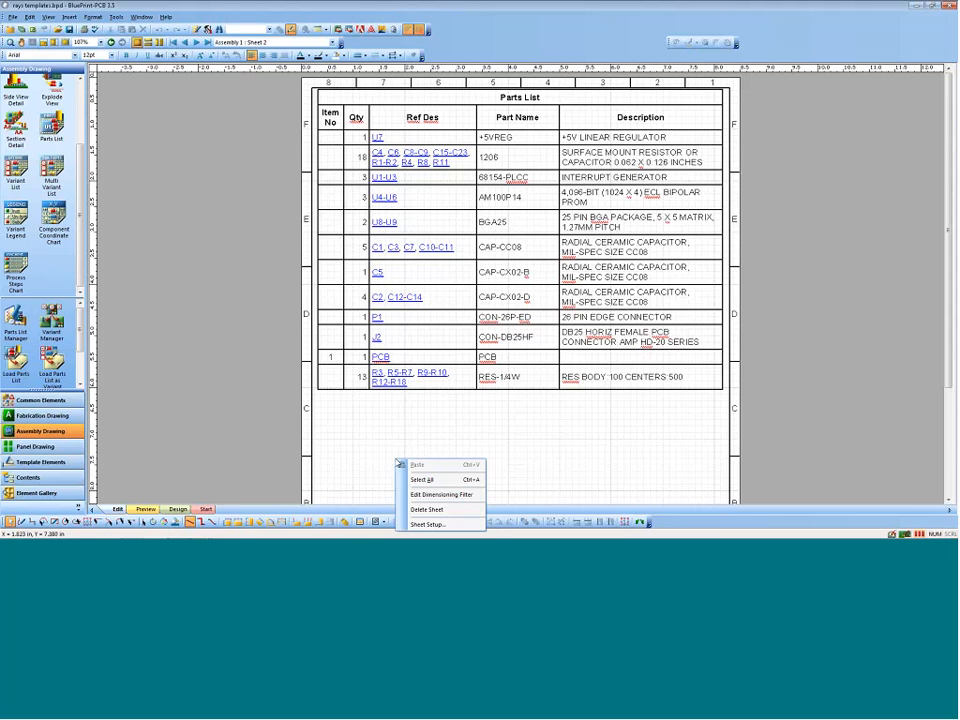
left_click(353, 422)
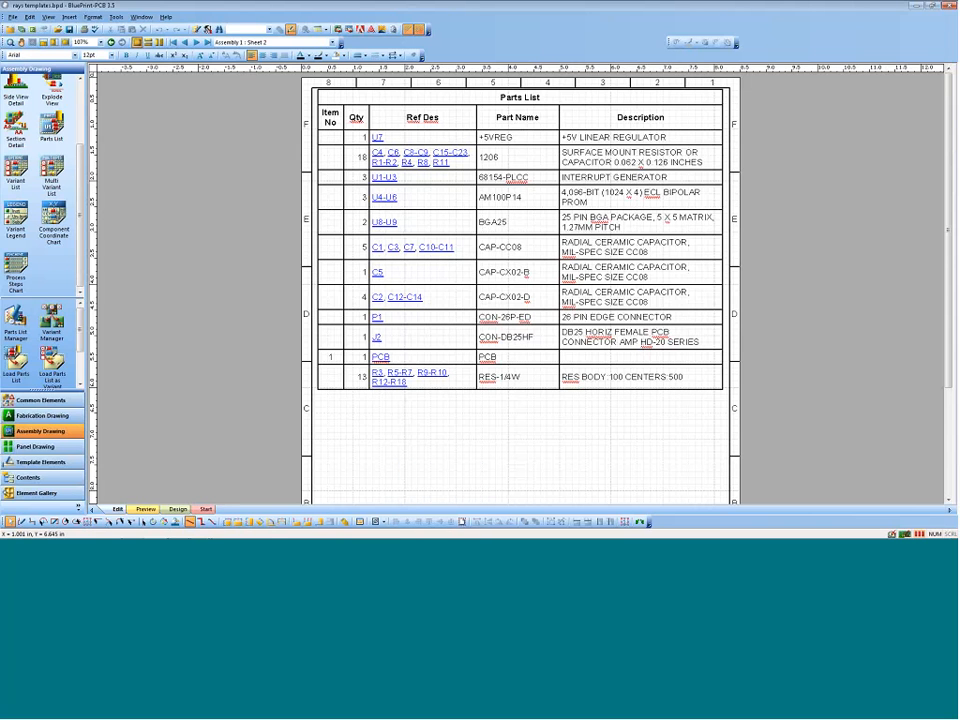
left_click(69, 17)
left_click(90, 28)
left_click(527, 342)
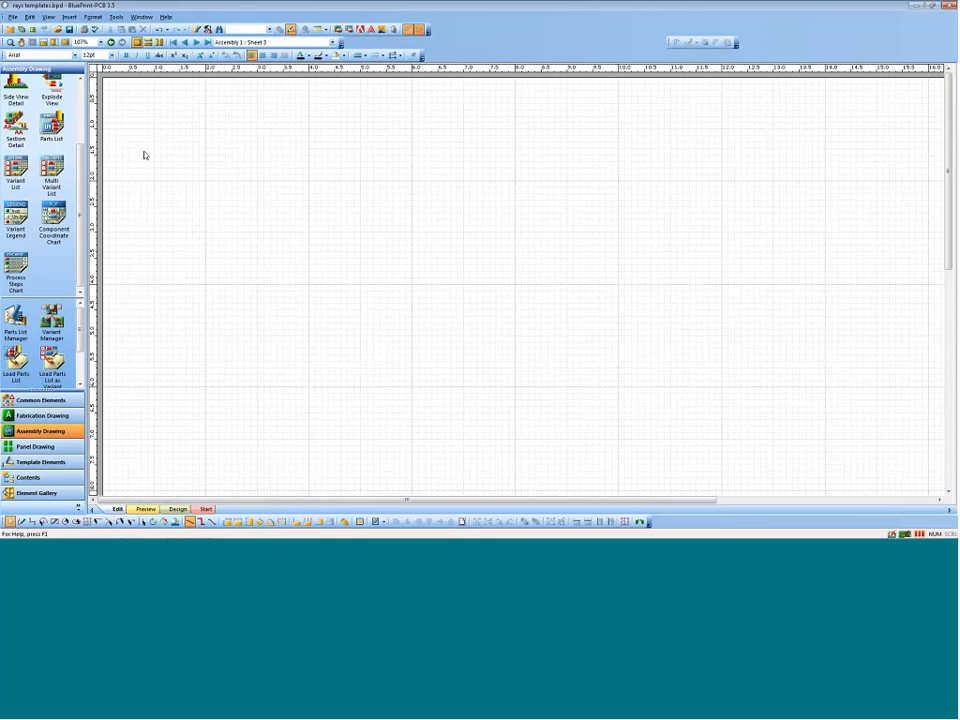
Step: Place a multi-variant parts list on the blank sheet 3 and view its rows
left_click_drag(45, 130, 298, 161)
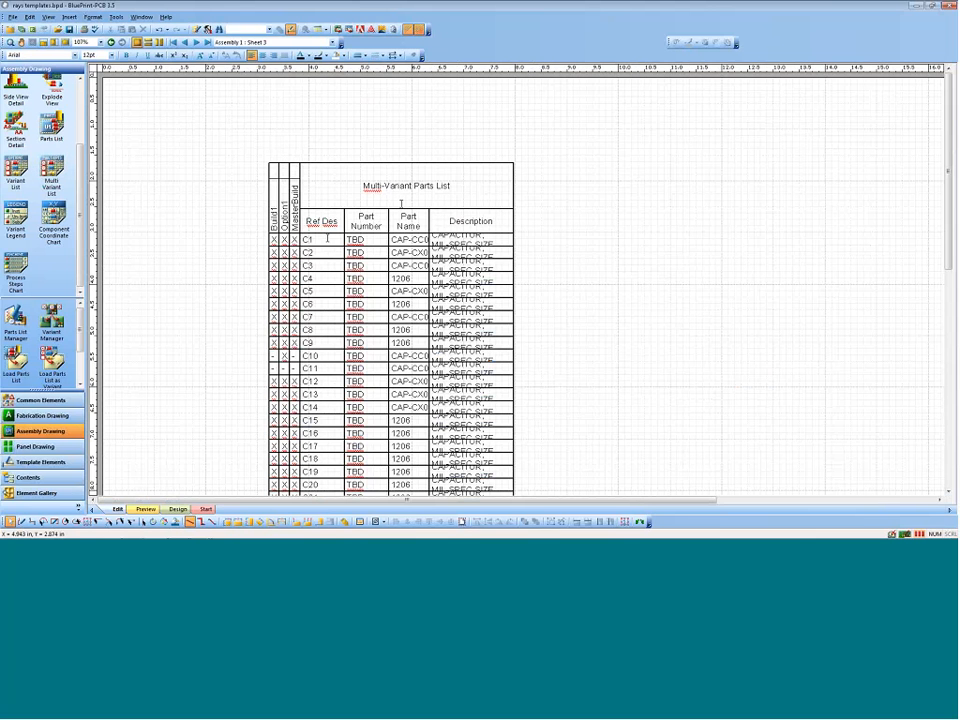
scroll(309, 245, "up", 2)
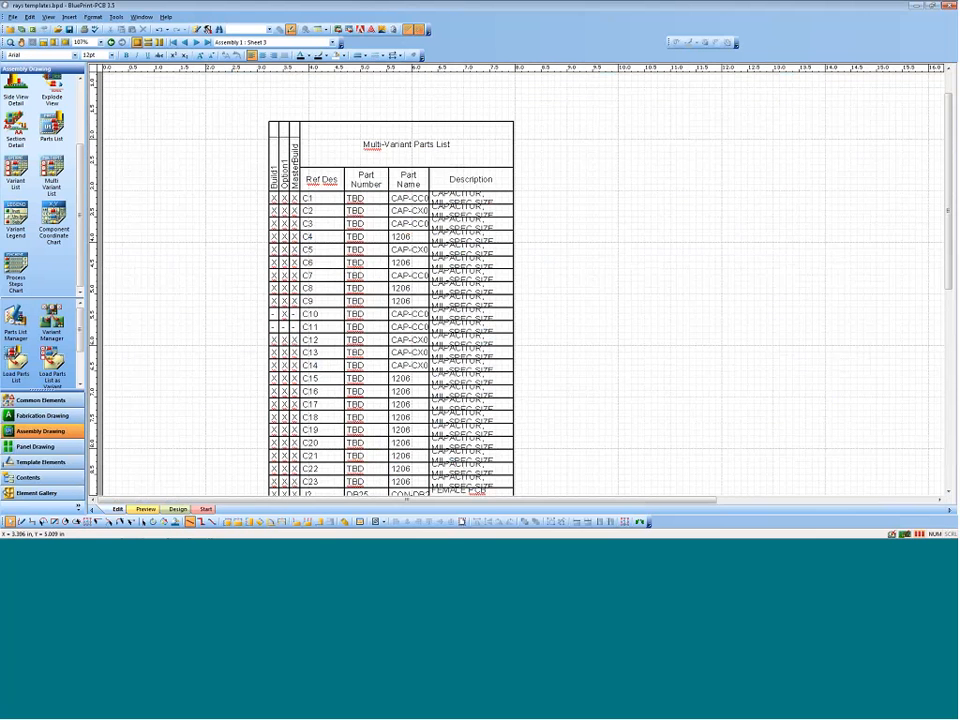
Step: Review the multi-variant parts list from its header to its last rows, and delete the list from sheet 3
scroll(266, 298, "down", 2)
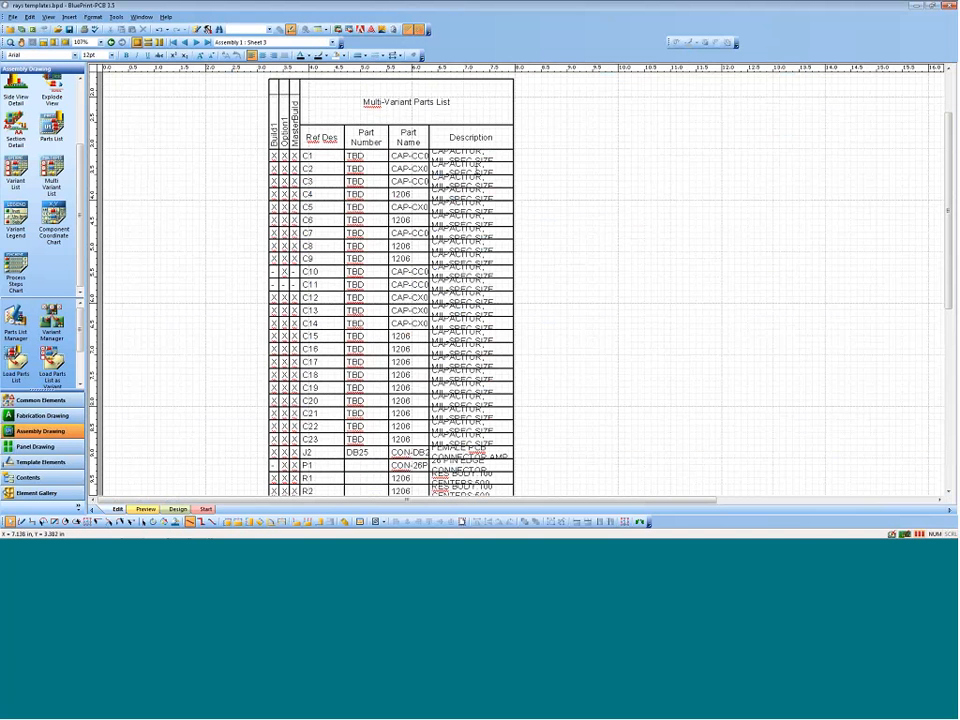
scroll(296, 272, "down", 15)
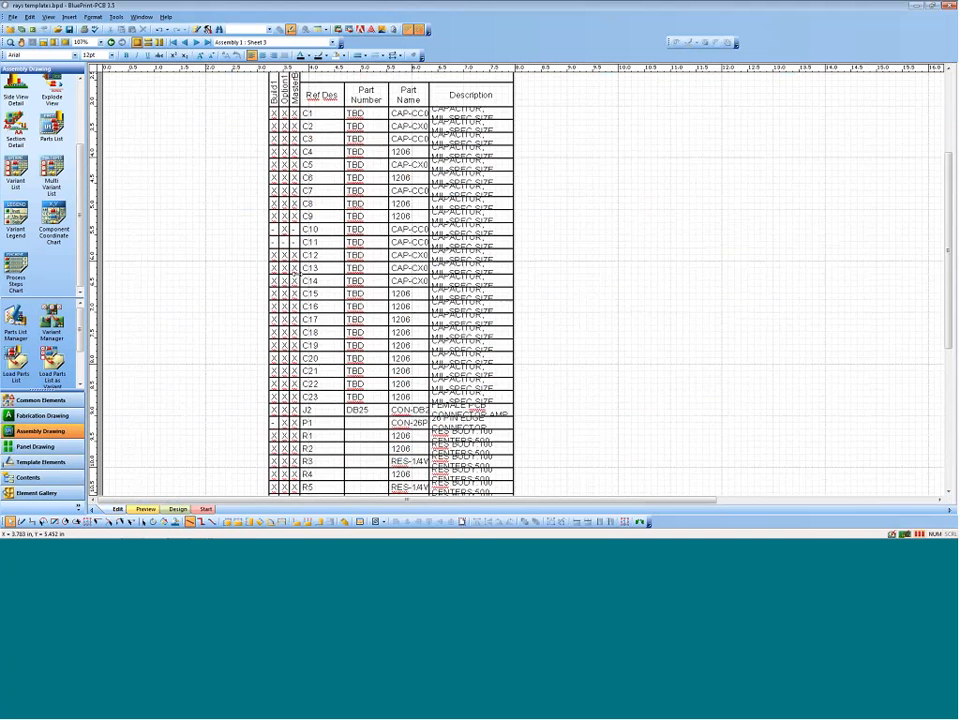
scroll(300, 272, "up", 15)
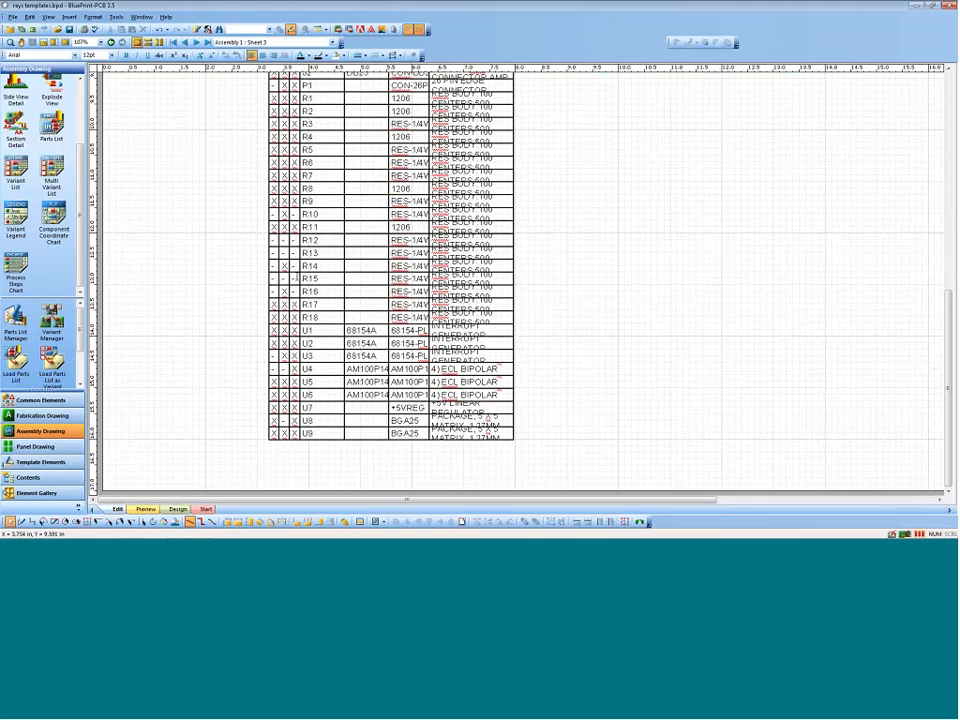
scroll(291, 270, "up", 3)
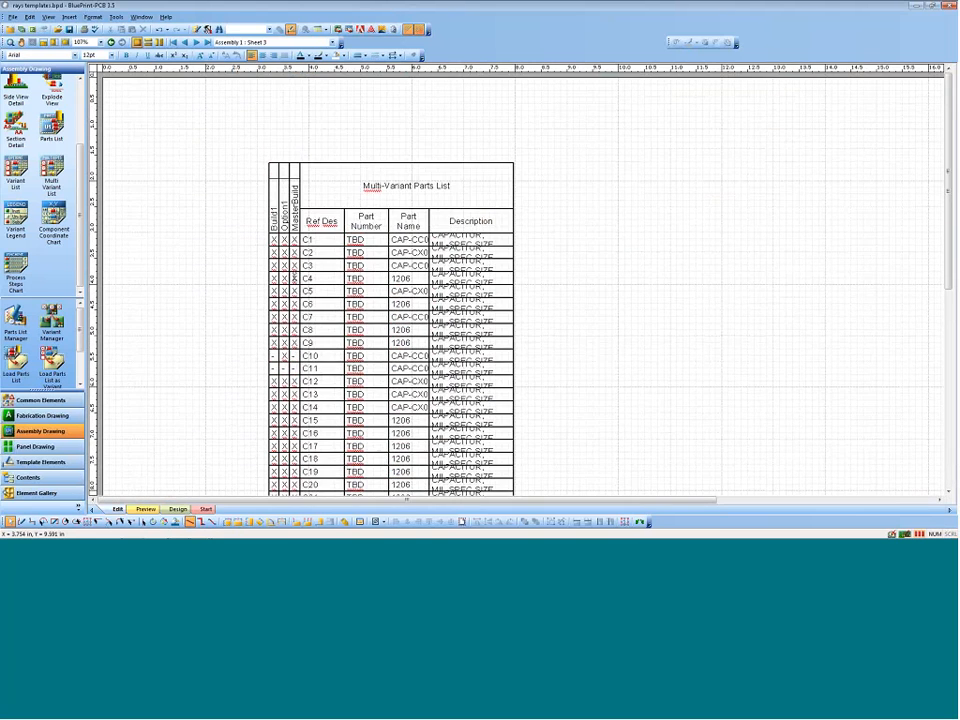
scroll(291, 270, "down", 3)
scroll(291, 270, "up", 2)
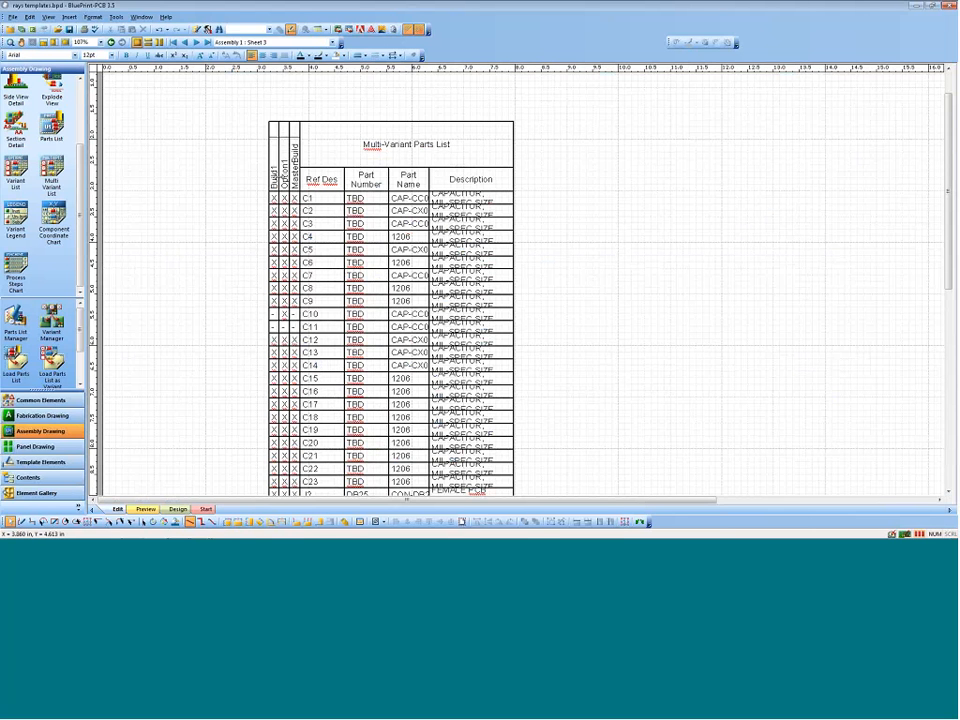
left_click(350, 121)
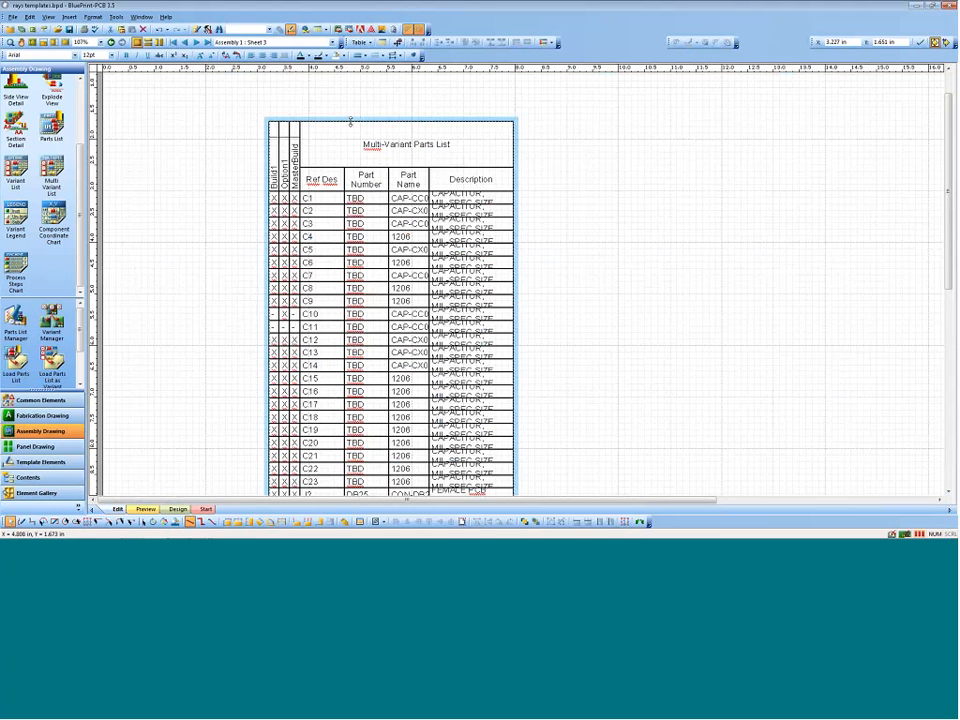
key("Delete")
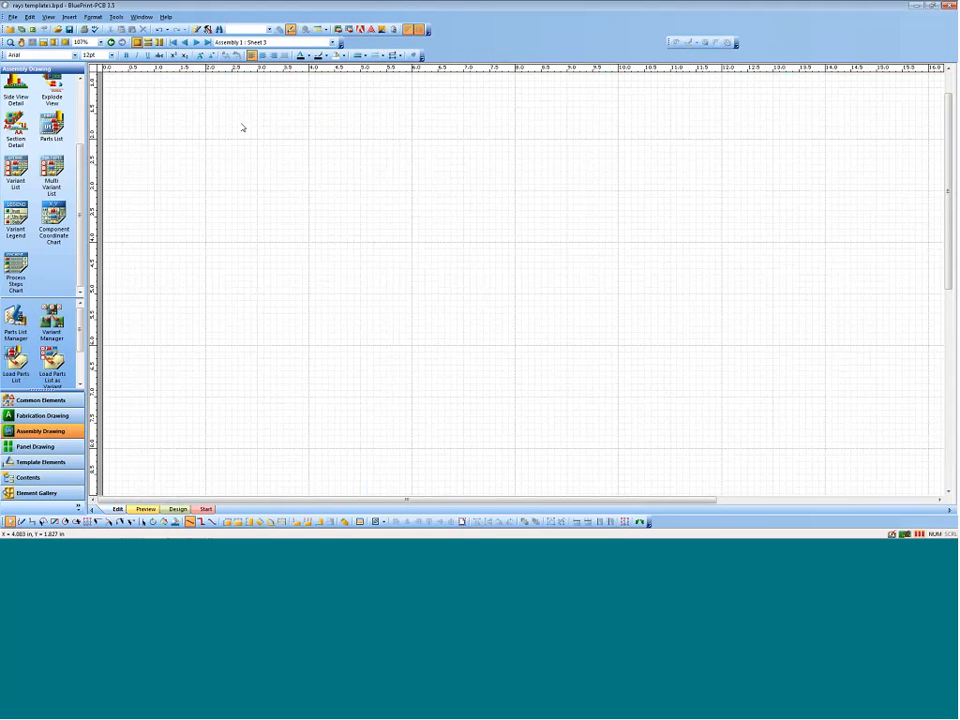
scroll(242, 126, "up", 2)
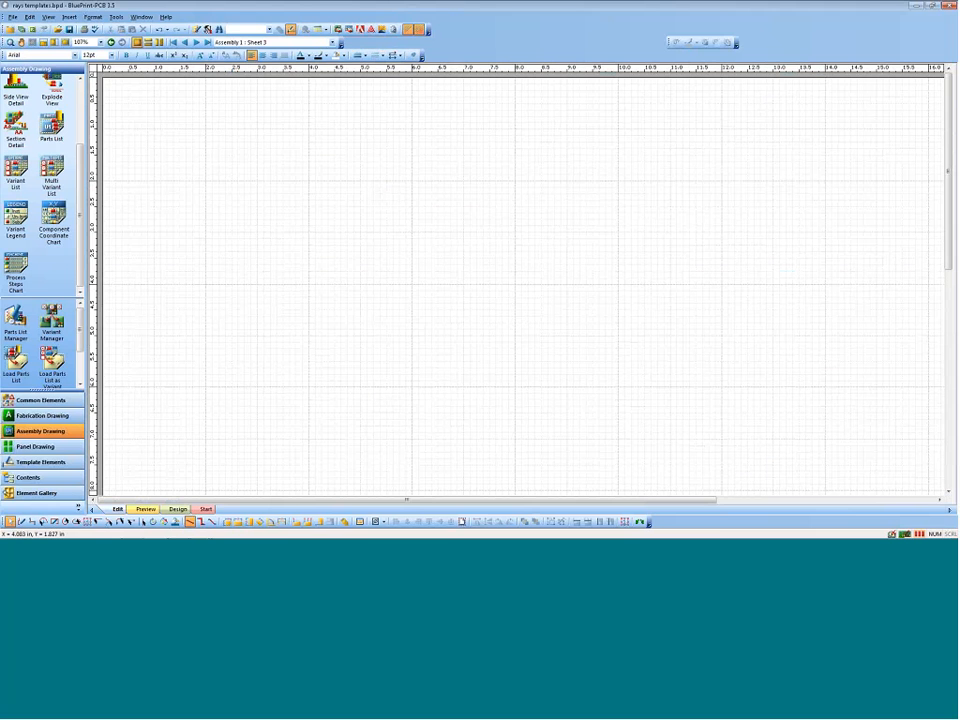
Step: In the Parts List Manager for the sheet 2 parts list, view the imported data and add a new blank user data entry
left_click(185, 43)
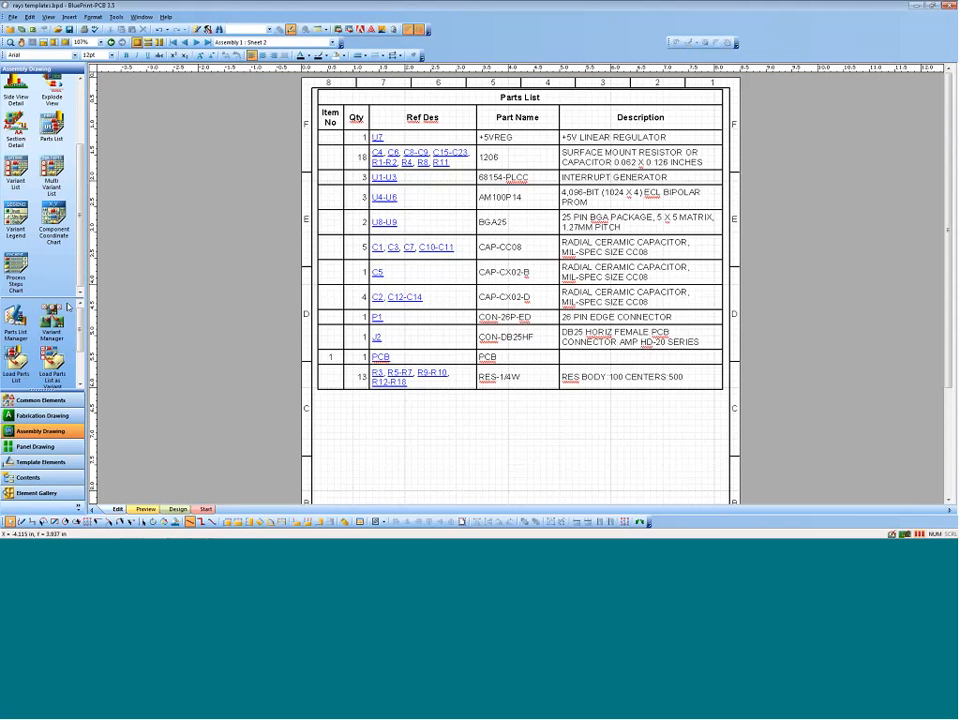
left_click(15, 318)
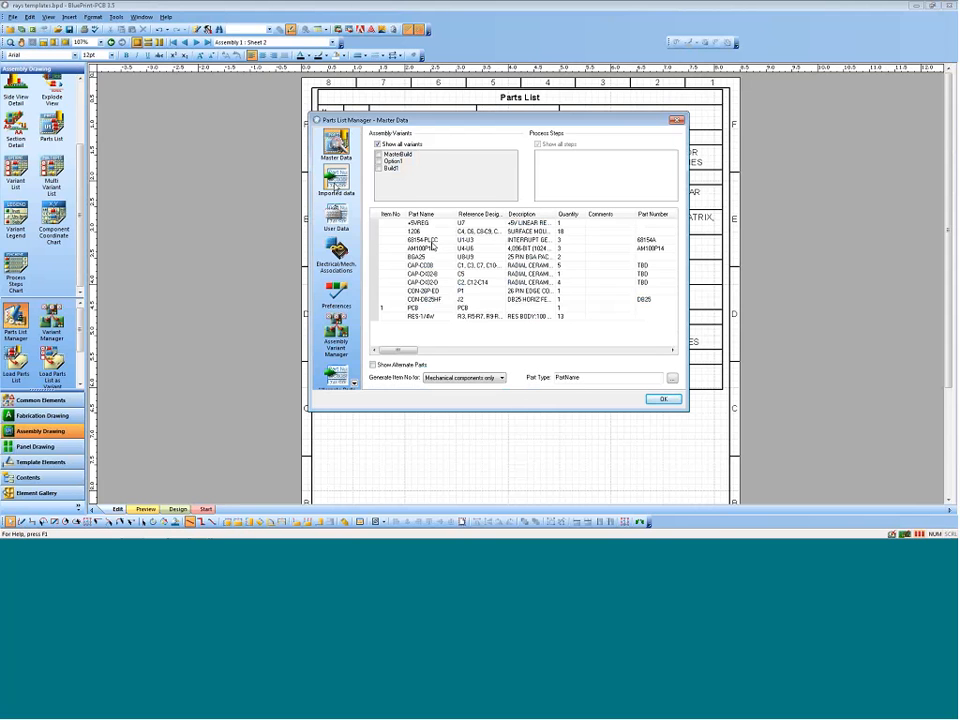
left_click(336, 182)
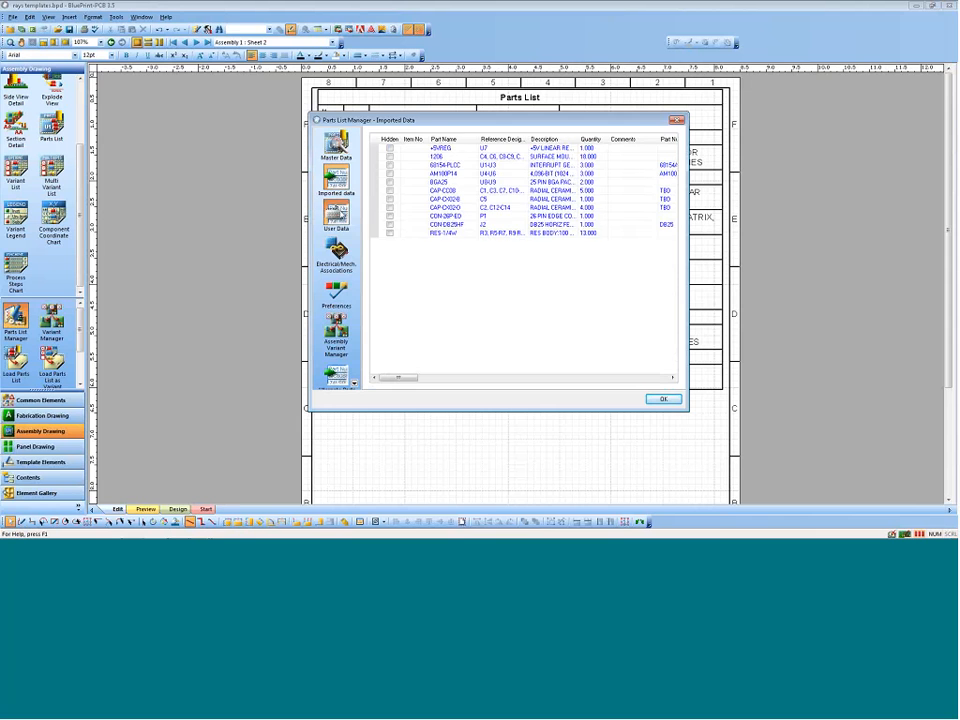
left_click(336, 213)
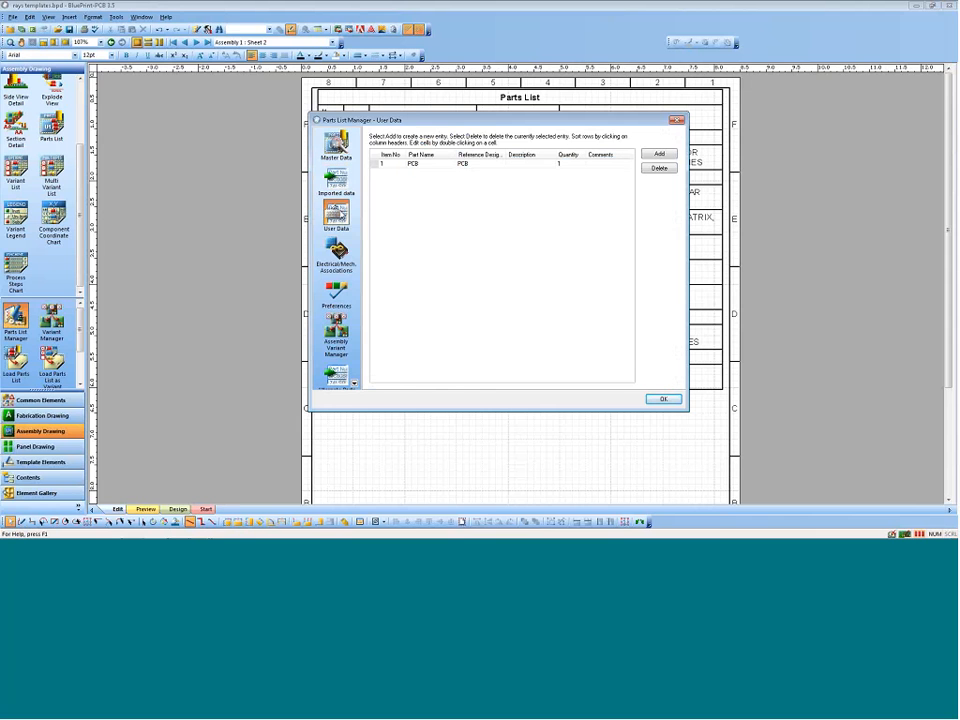
left_click(659, 153)
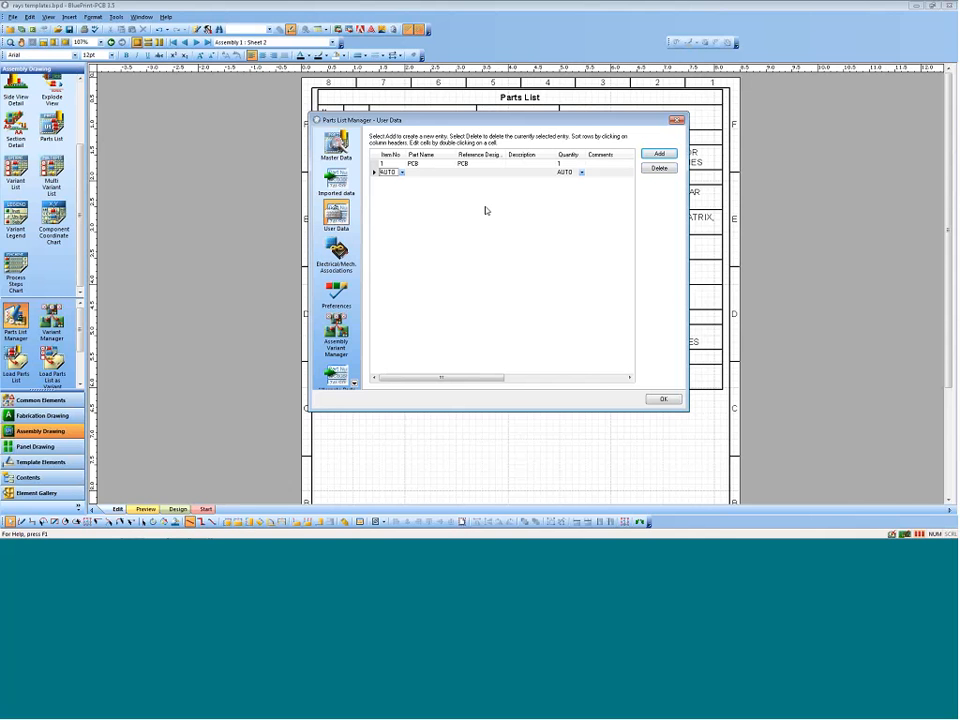
Step: View the electrical/mechanical associations, assembly variants and alternate parts data, and close the Parts List Manager
left_click(336, 250)
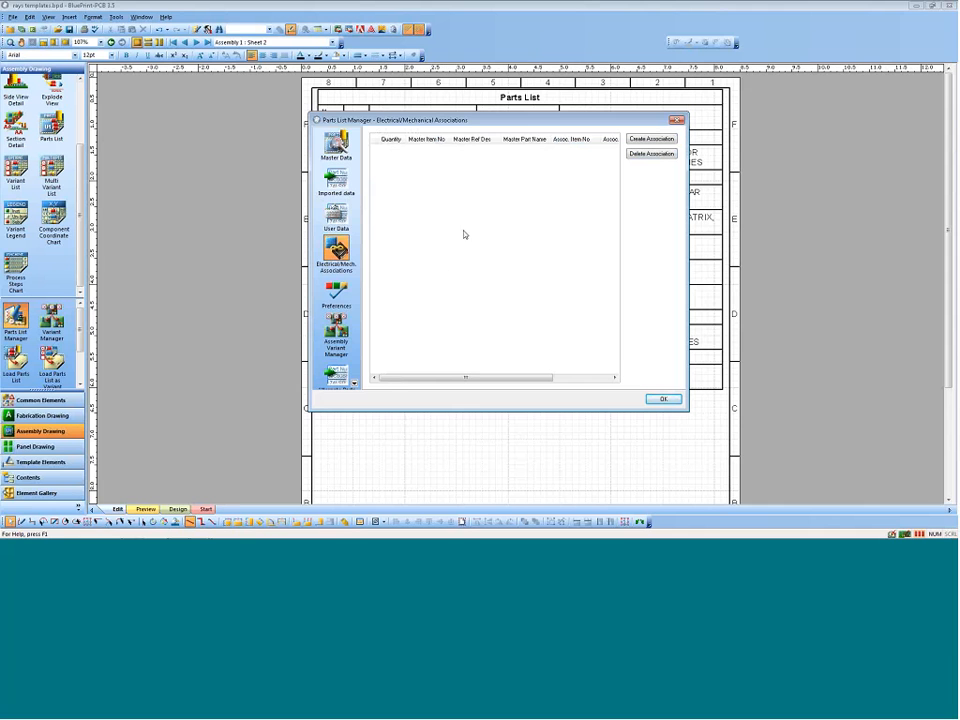
left_click(330, 327)
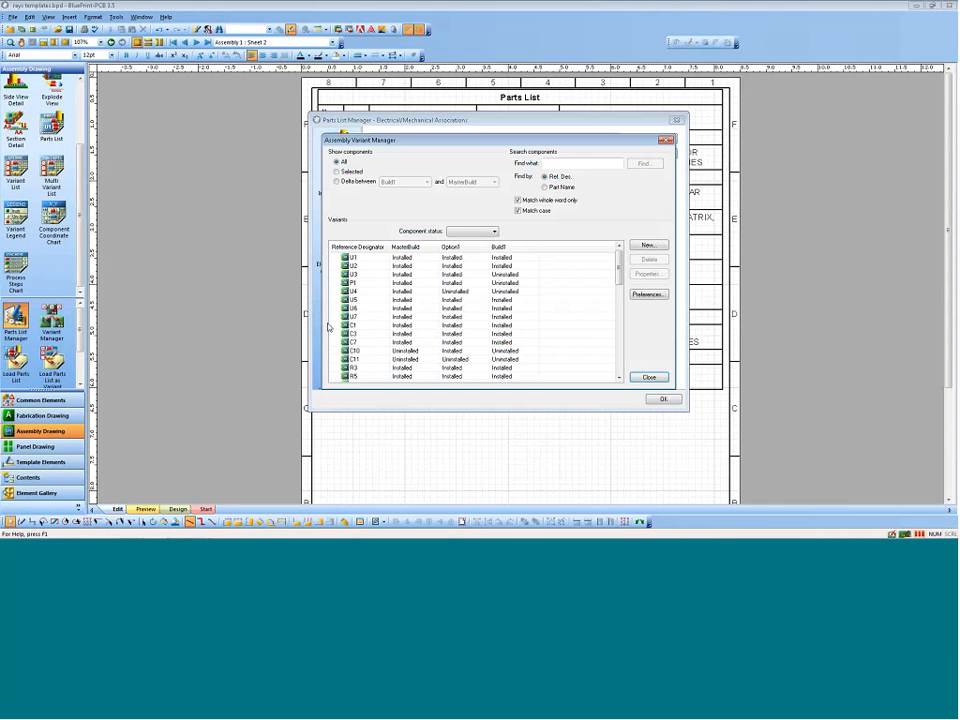
left_click(660, 380)
left_click(336, 340)
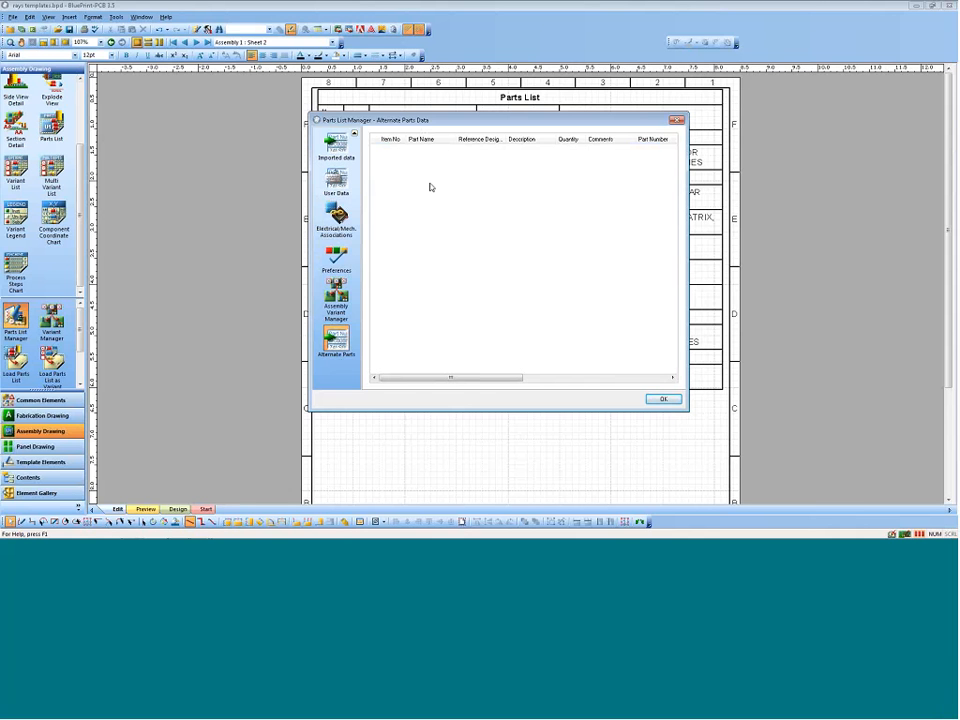
left_click(663, 399)
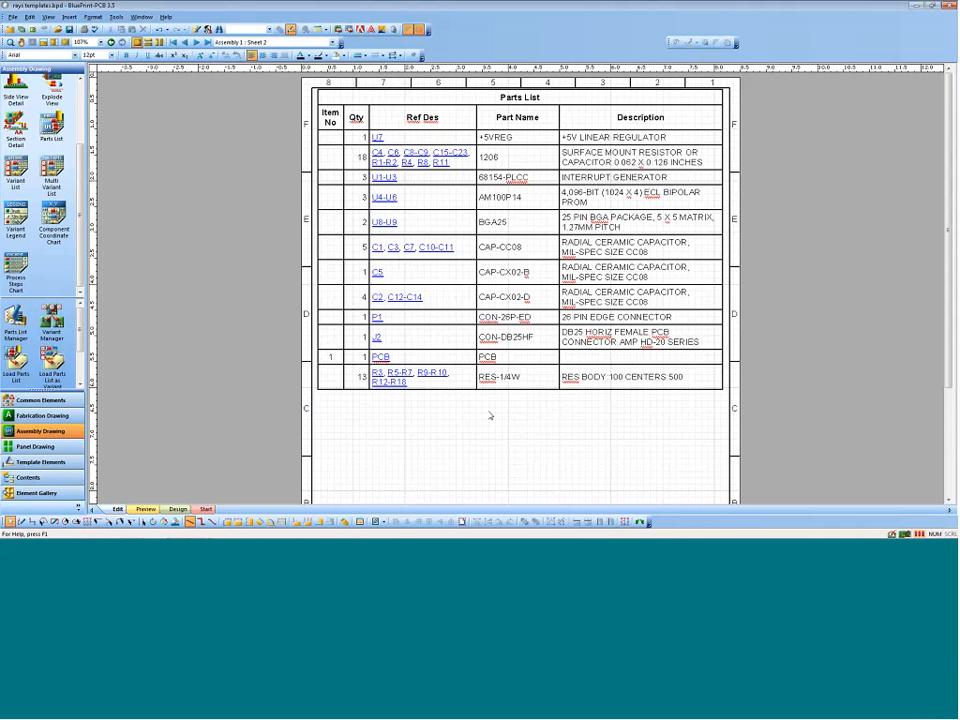
Step: Start a new process step named Assembly 1 in the Process Step Manager
scroll(78, 330, "down", 3)
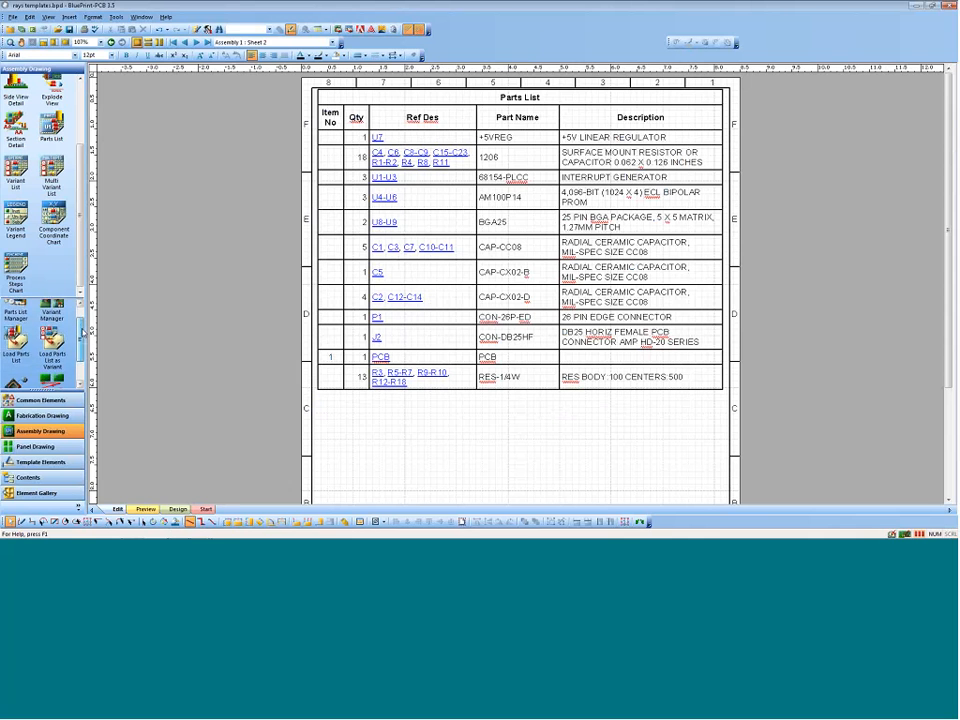
scroll(80, 345, "down", 1)
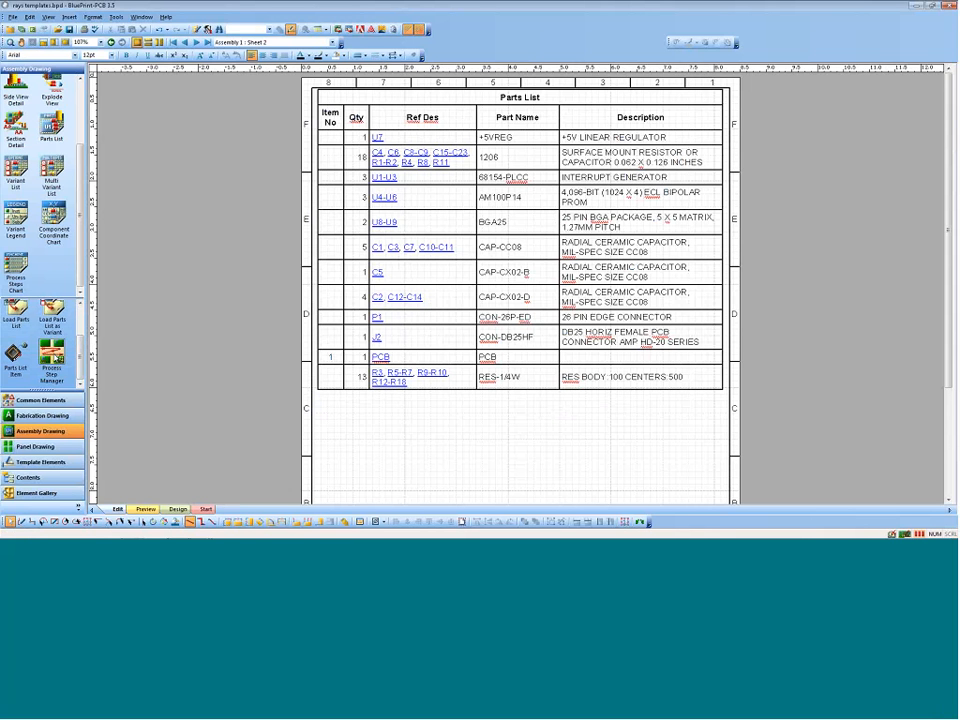
left_click(53, 353)
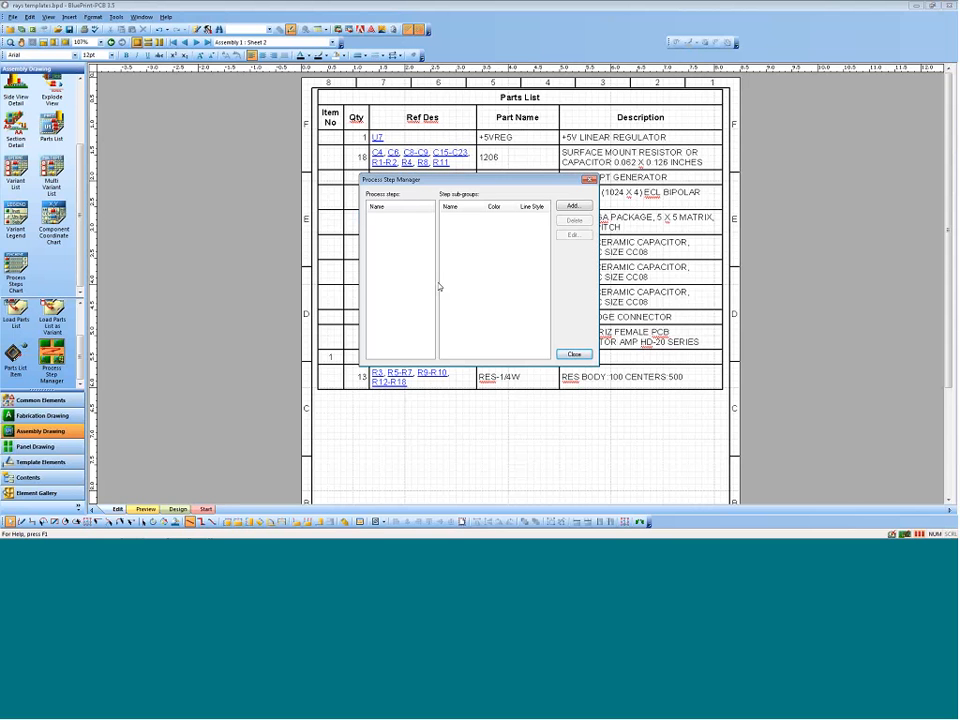
left_click(576, 207)
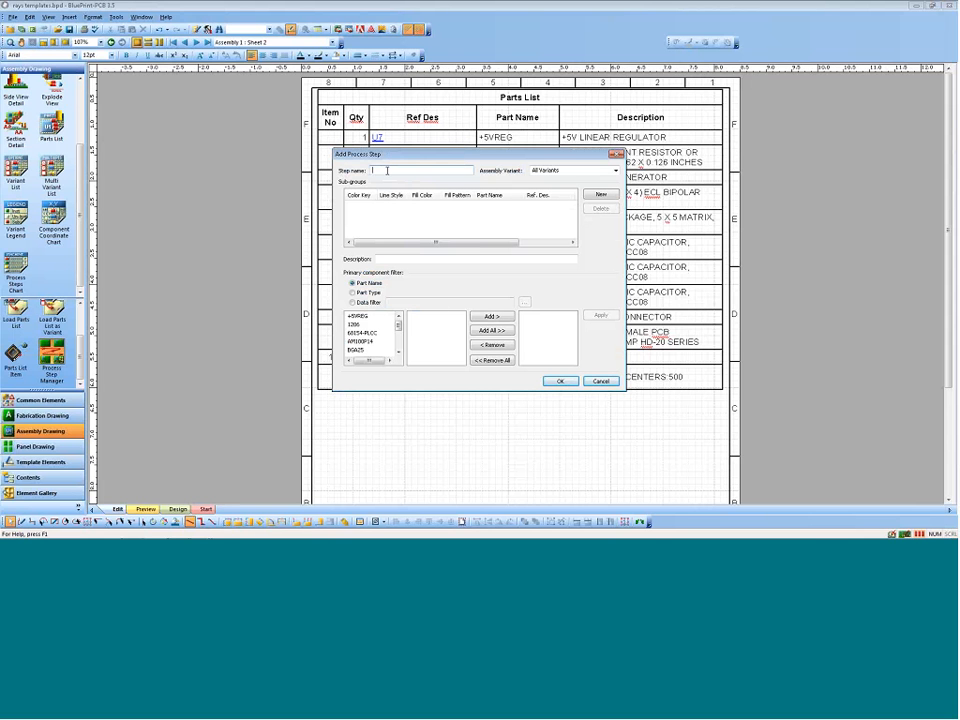
type("Assembly 1")
Step: Create a first sub-group in the process step with a red color key and all components of part name 1206
left_click(600, 194)
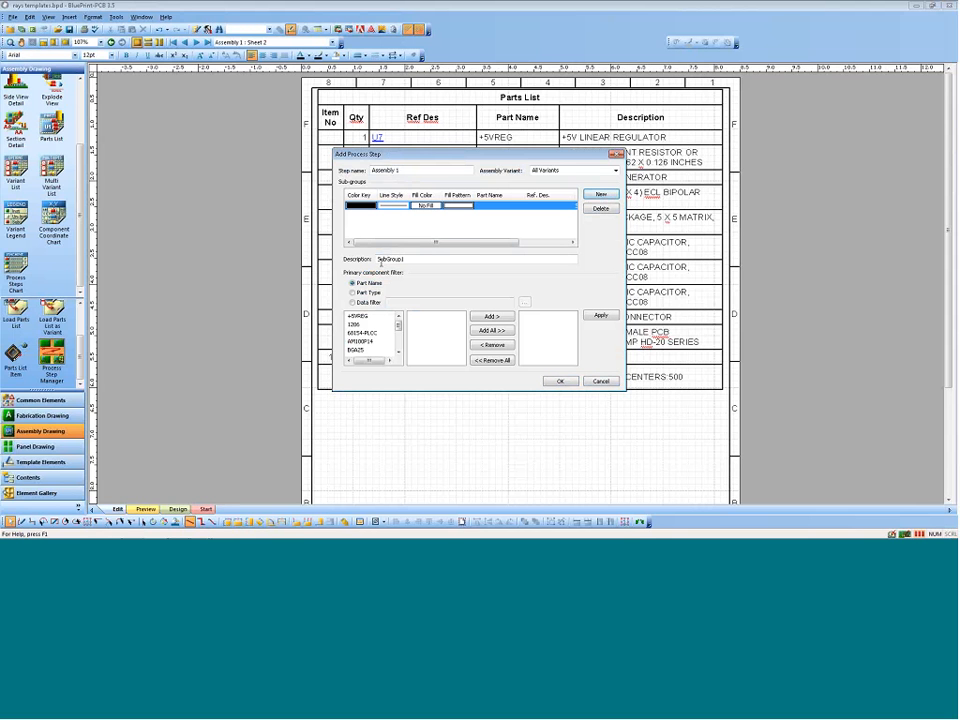
left_click(358, 205)
left_click(372, 205)
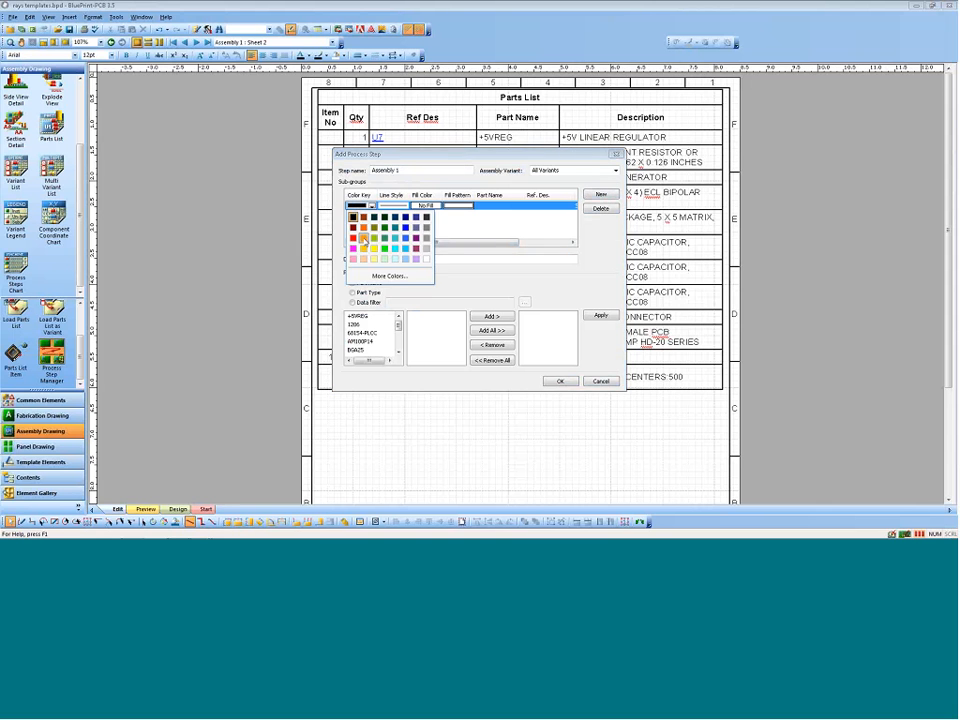
left_click(353, 237)
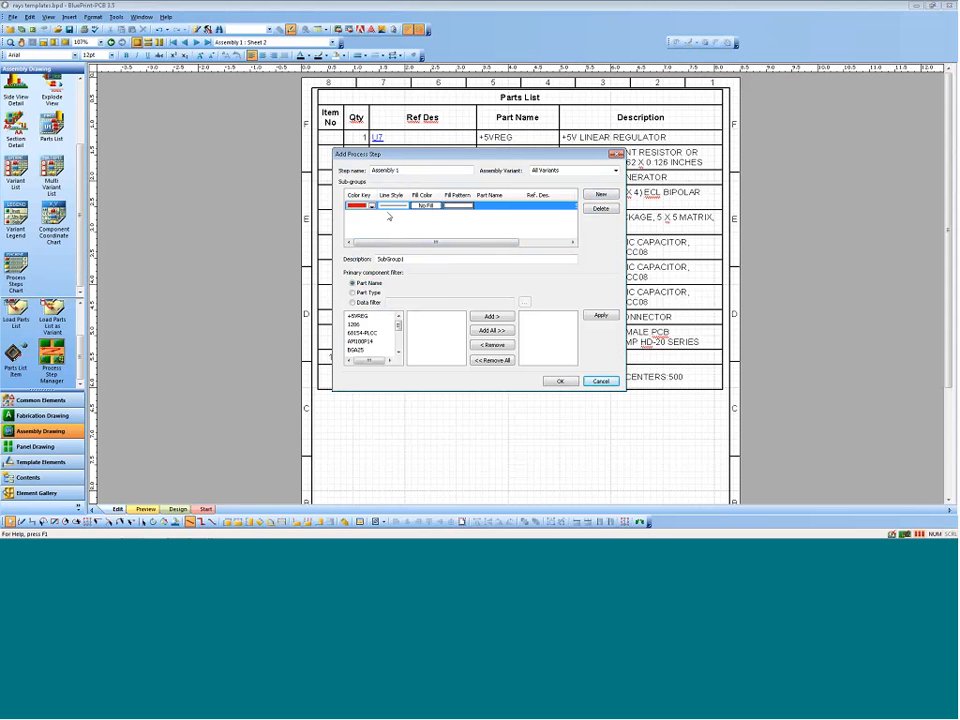
left_click(354, 324)
left_click(491, 330)
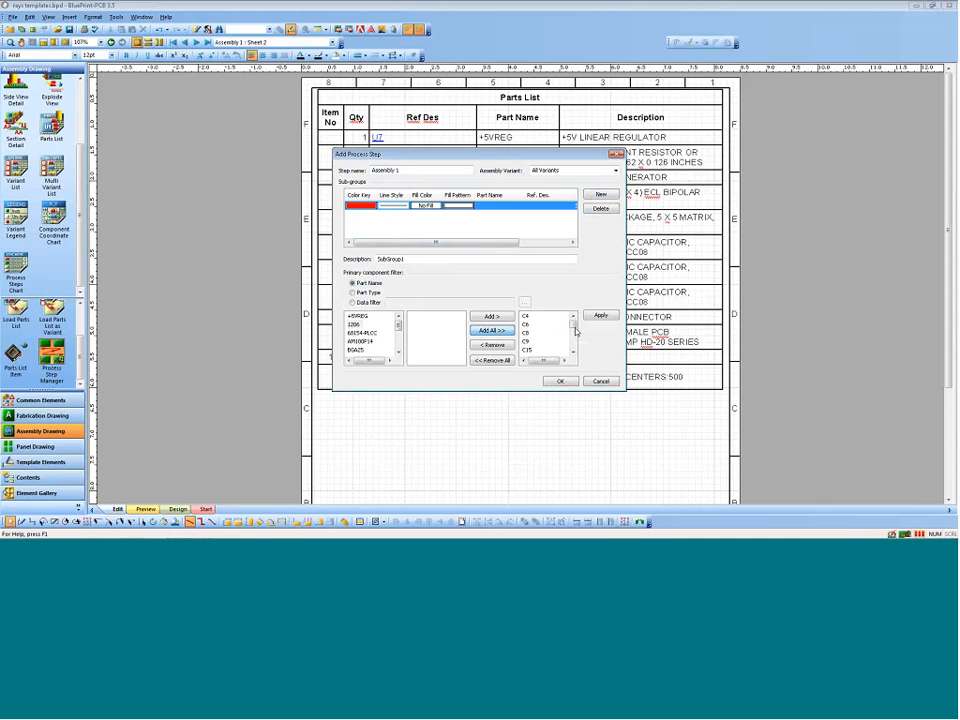
left_click(602, 316)
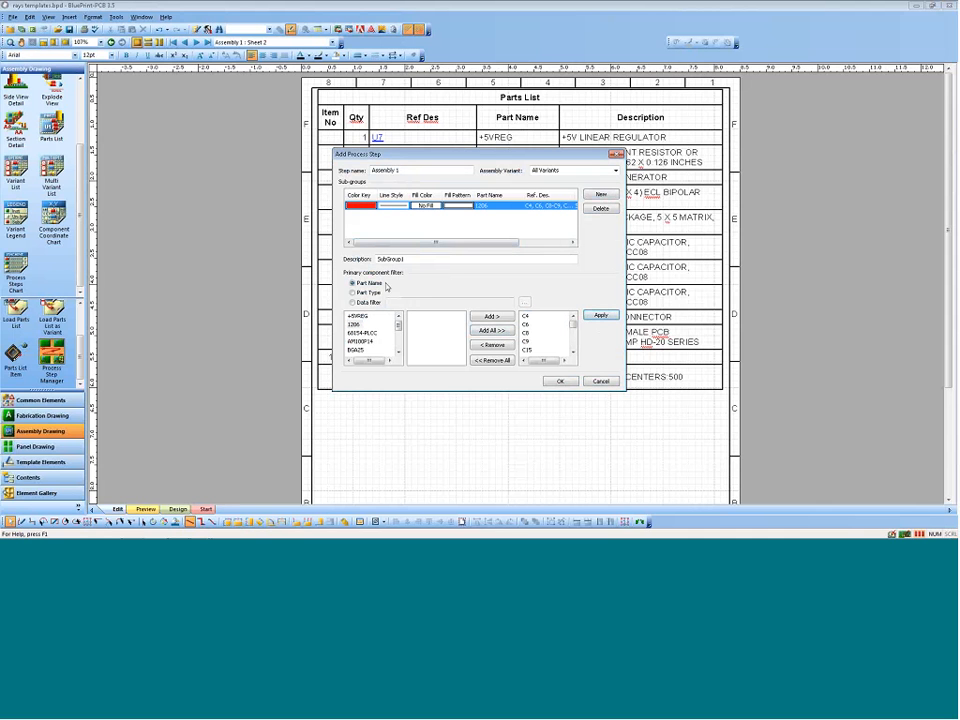
Step: Create a second sub-group with a green color key and all RES-1/4W components, and save the process step
left_click(602, 194)
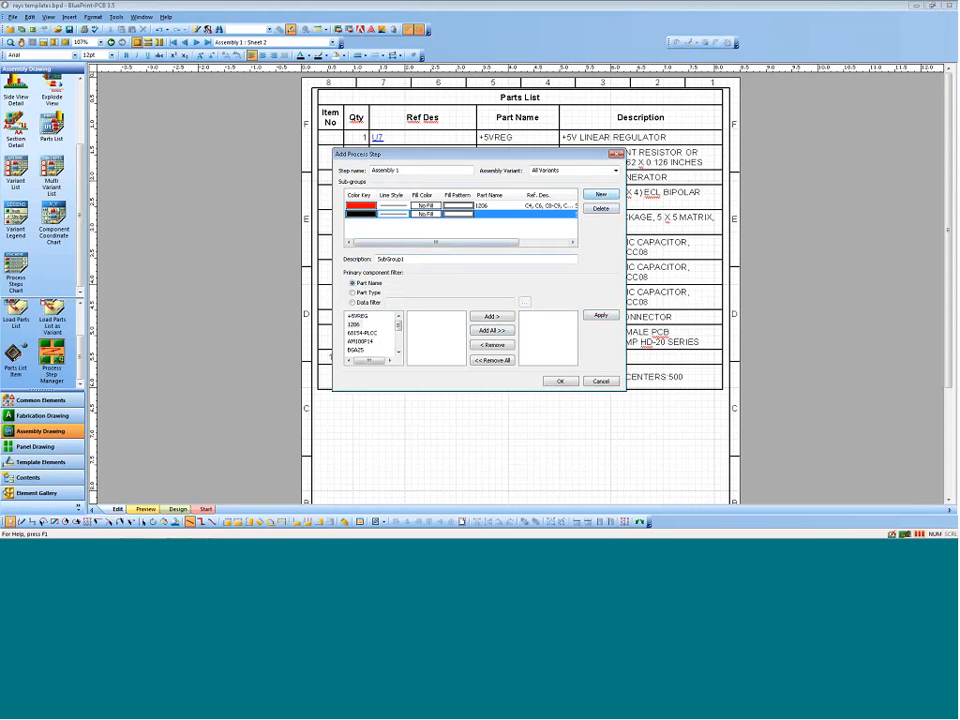
left_click(371, 214)
left_click(384, 246)
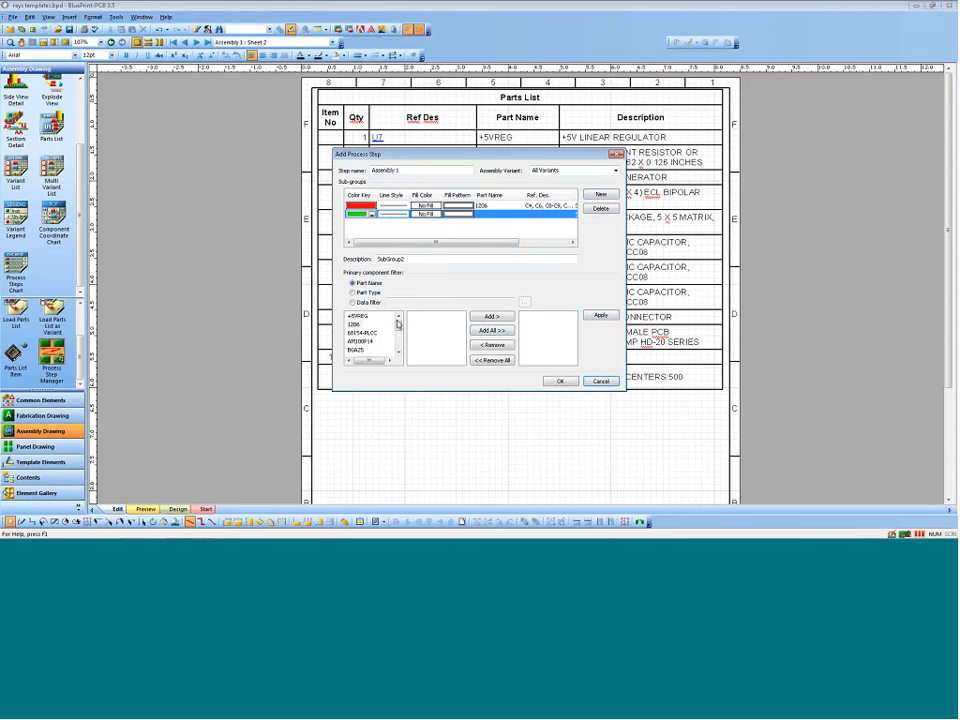
scroll(385, 348, "down", 3)
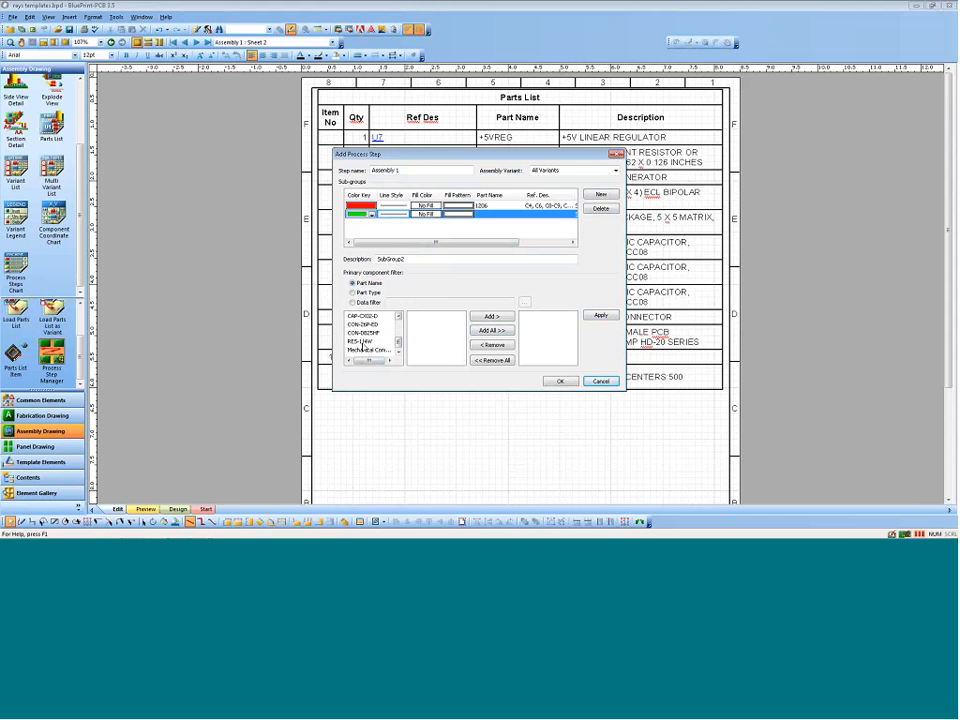
left_click(364, 342)
left_click(492, 330)
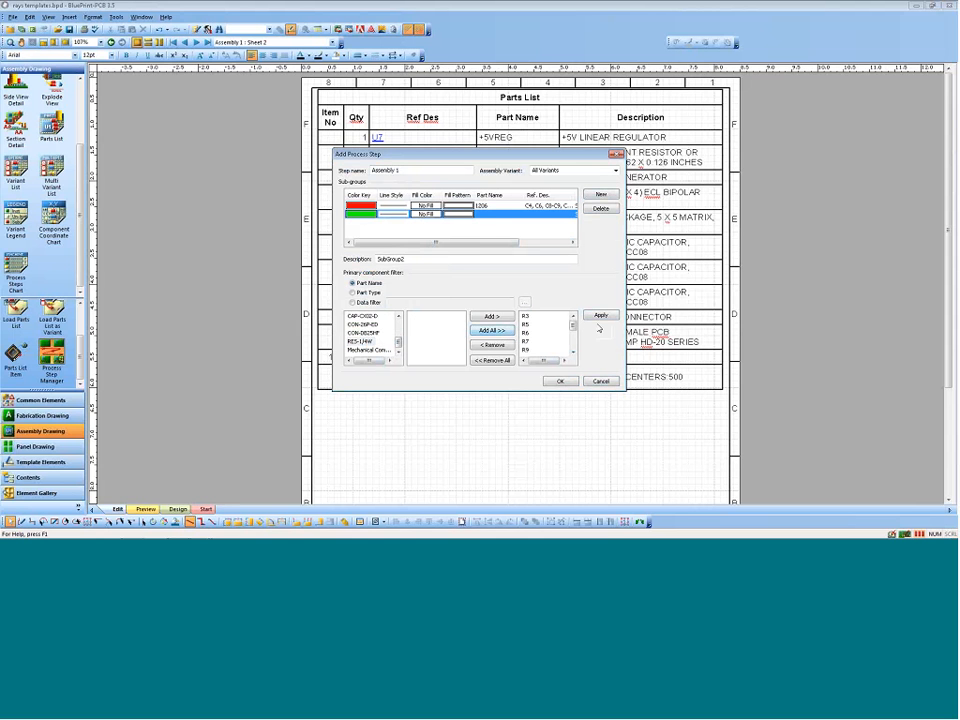
left_click(601, 316)
left_click(558, 382)
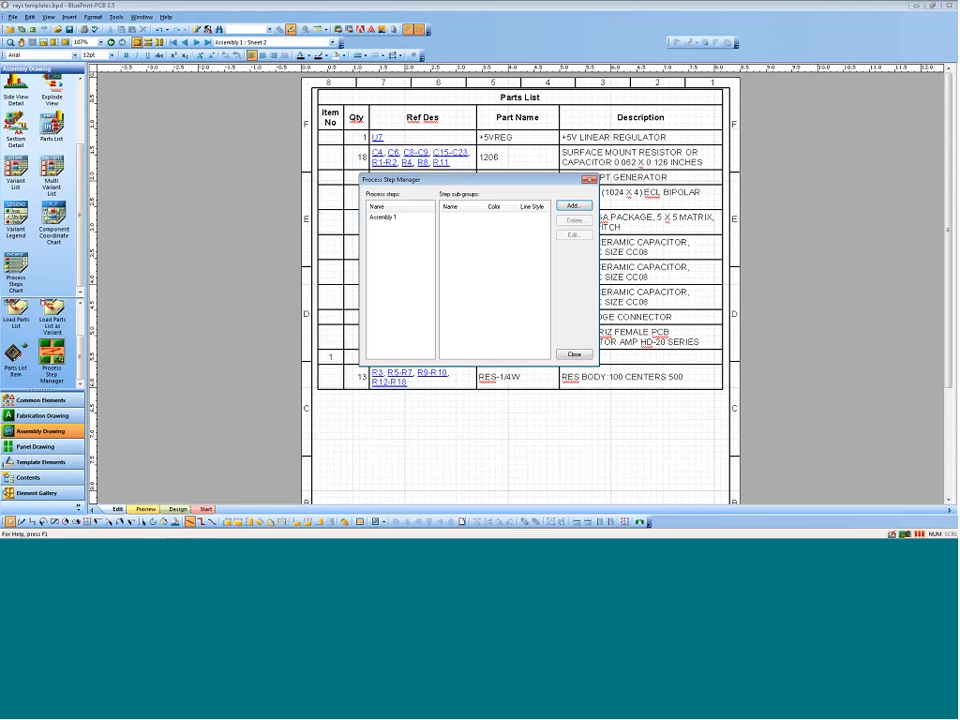
left_click(574, 355)
Step: Preview the top-side view on Sheet 1 with process step Assembly 1 enabled and only SubGroup1 shown
left_click(185, 43)
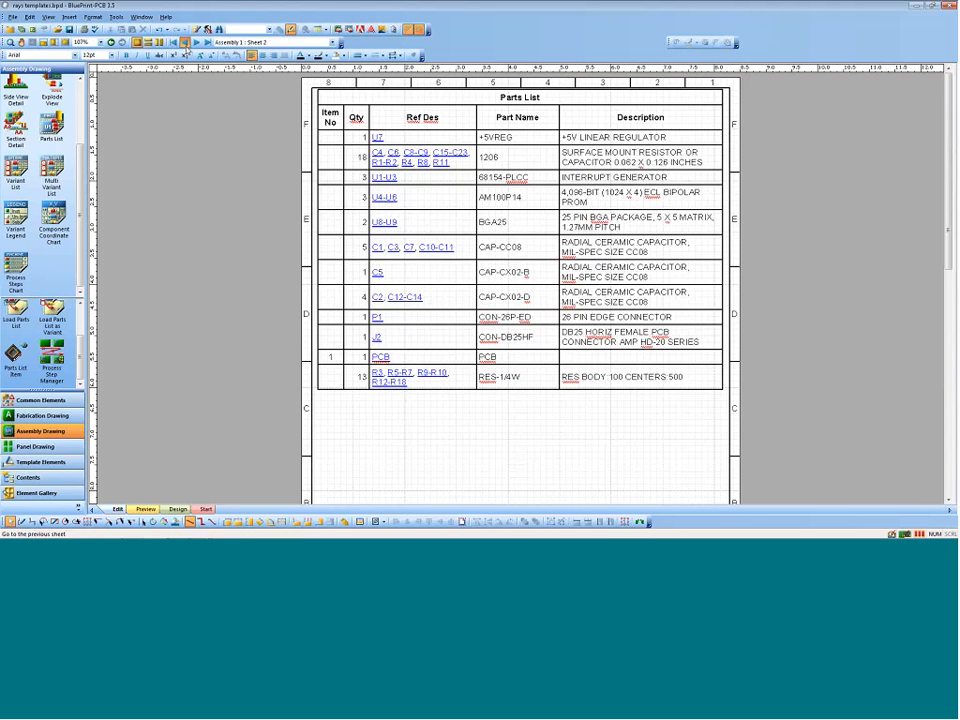
scroll(487, 288, "down", 2)
left_click(407, 163)
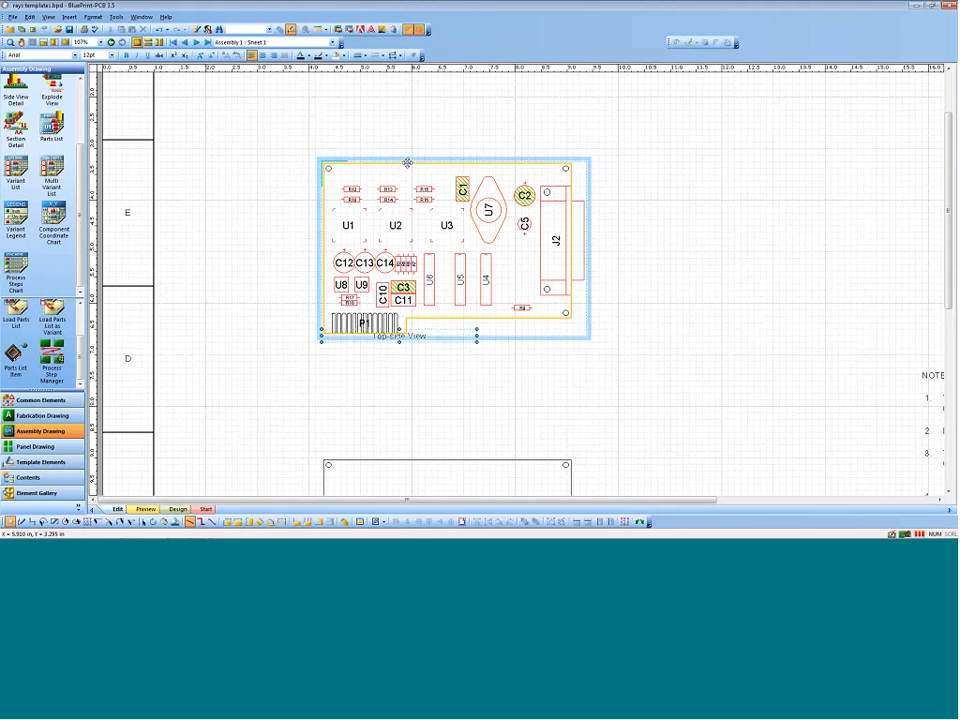
right_click(407, 163)
left_click(447, 402)
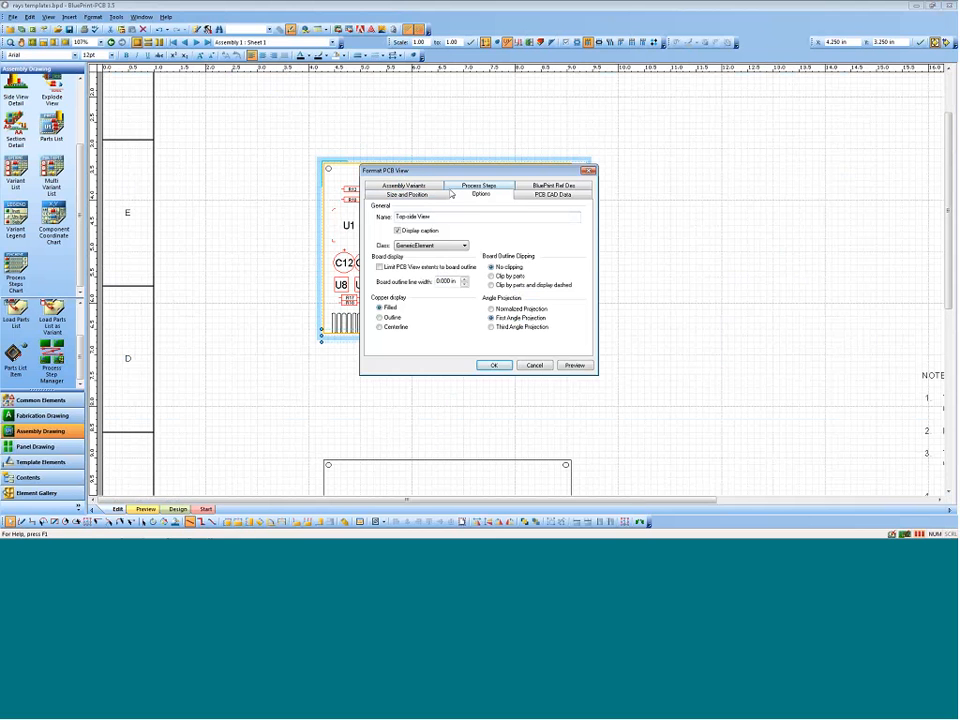
left_click(455, 187)
left_click(377, 210)
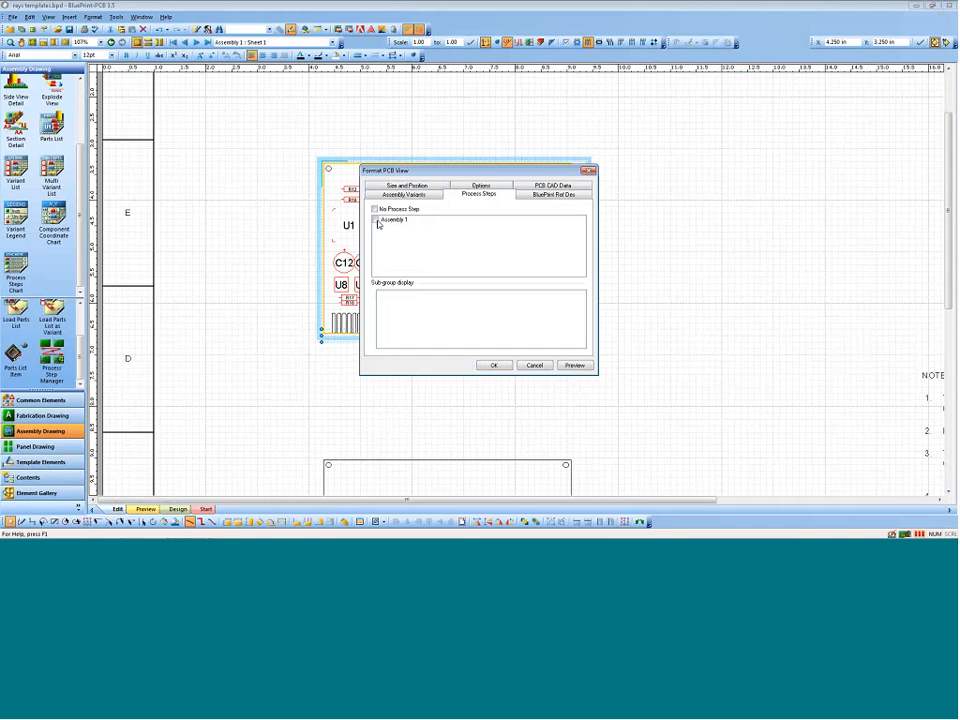
left_click(376, 220)
left_click(382, 301)
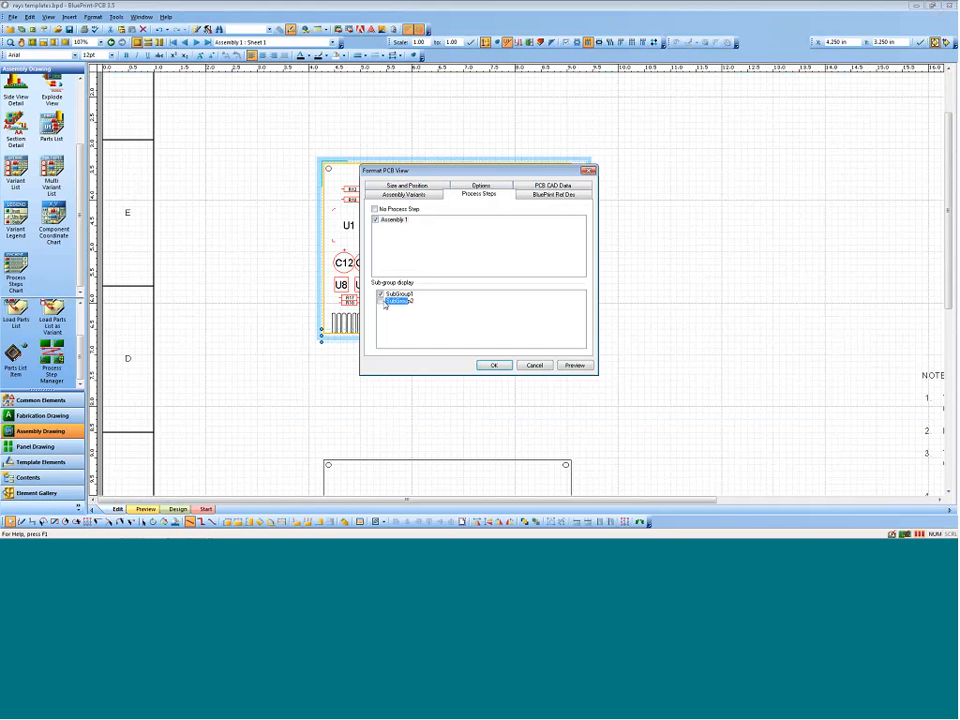
left_click(575, 365)
left_click_drag(723, 159, 839, 134)
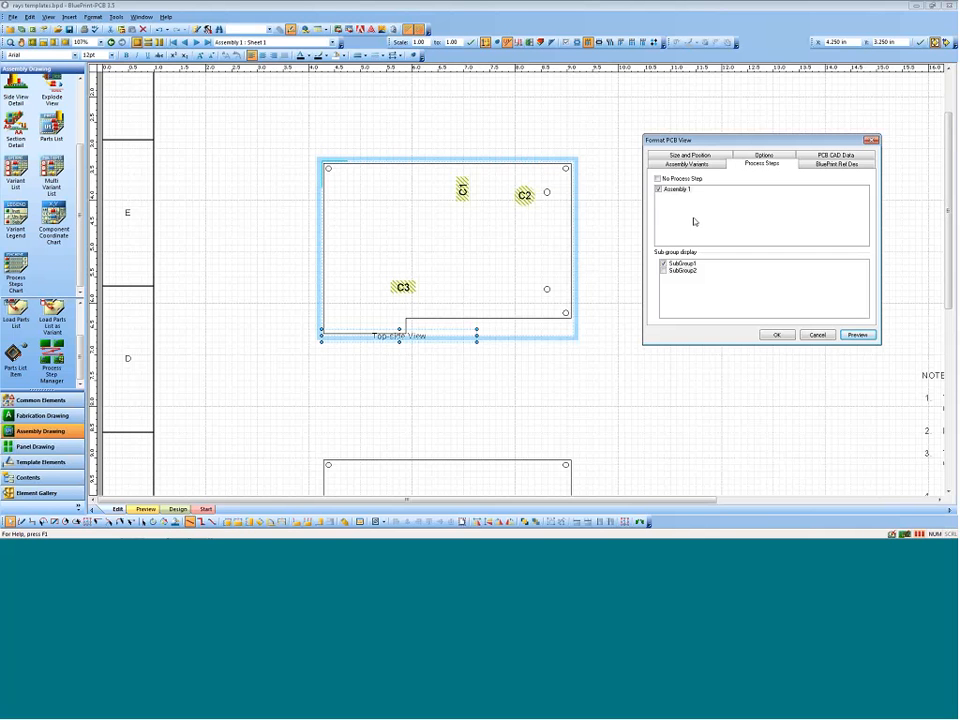
Step: Preview the top-side view with only SubGroup2 shown, return the preview to SubGroup1, and discard the process step changes
left_click(664, 264)
left_click(664, 270)
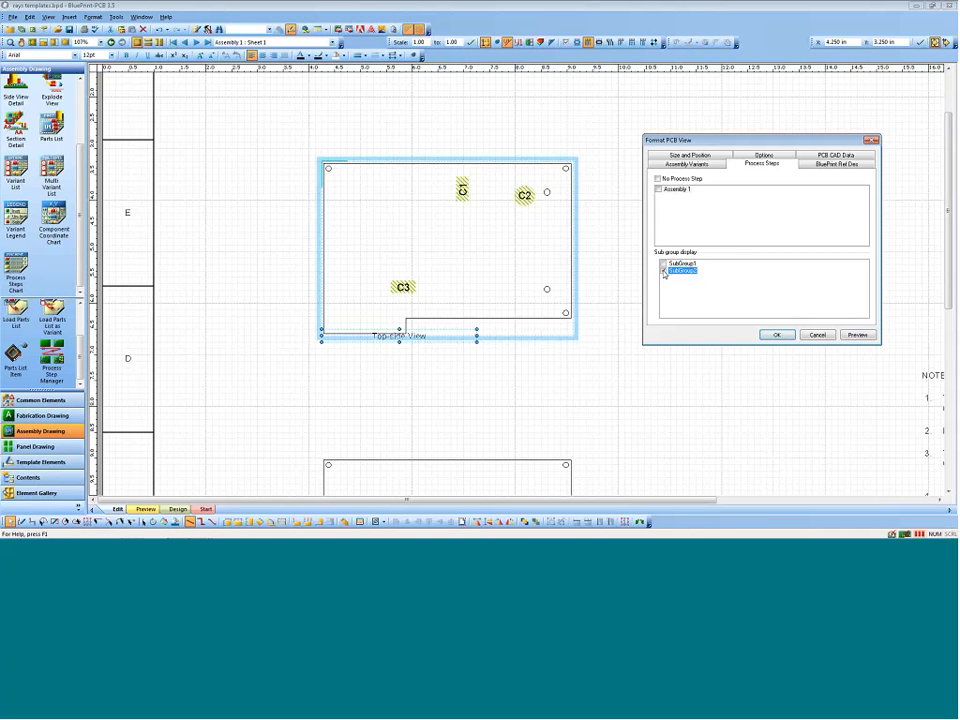
left_click(856, 336)
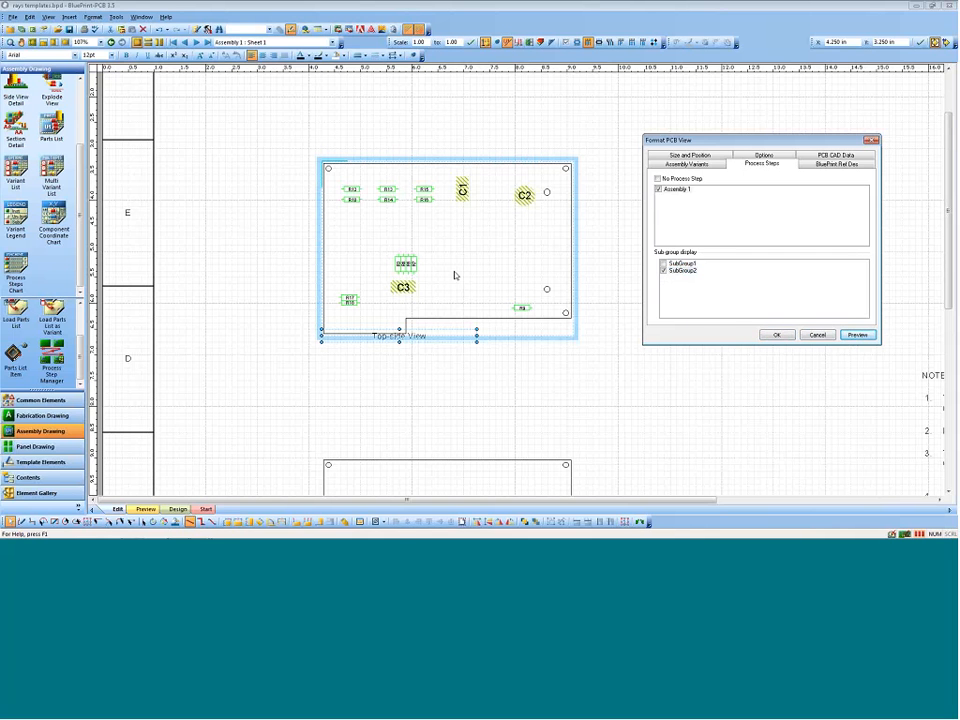
left_click(670, 271)
left_click(857, 335)
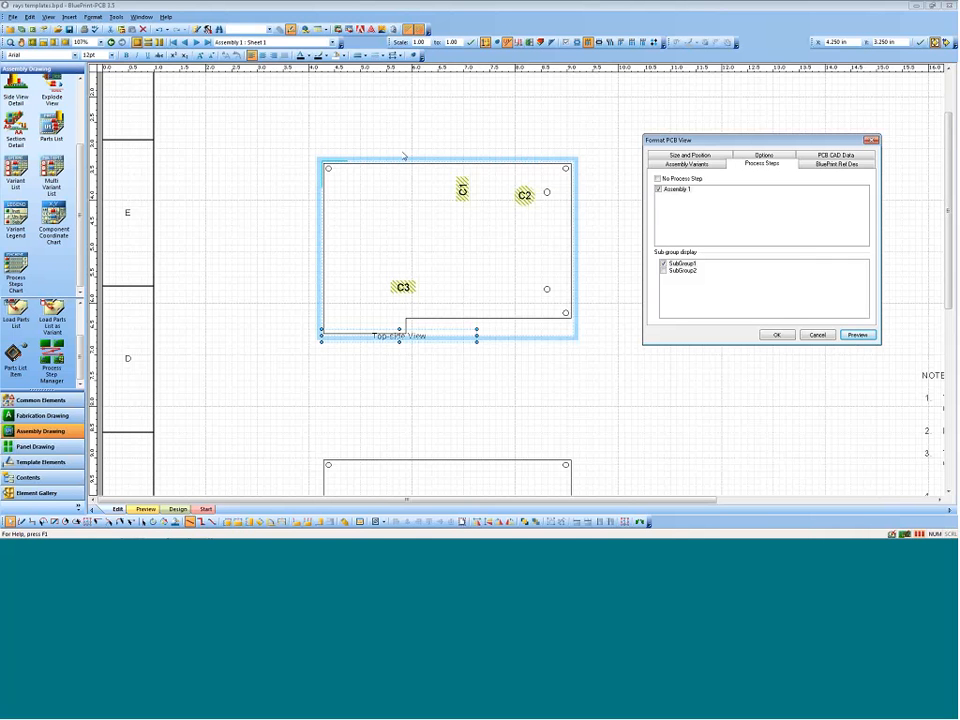
left_click(817, 335)
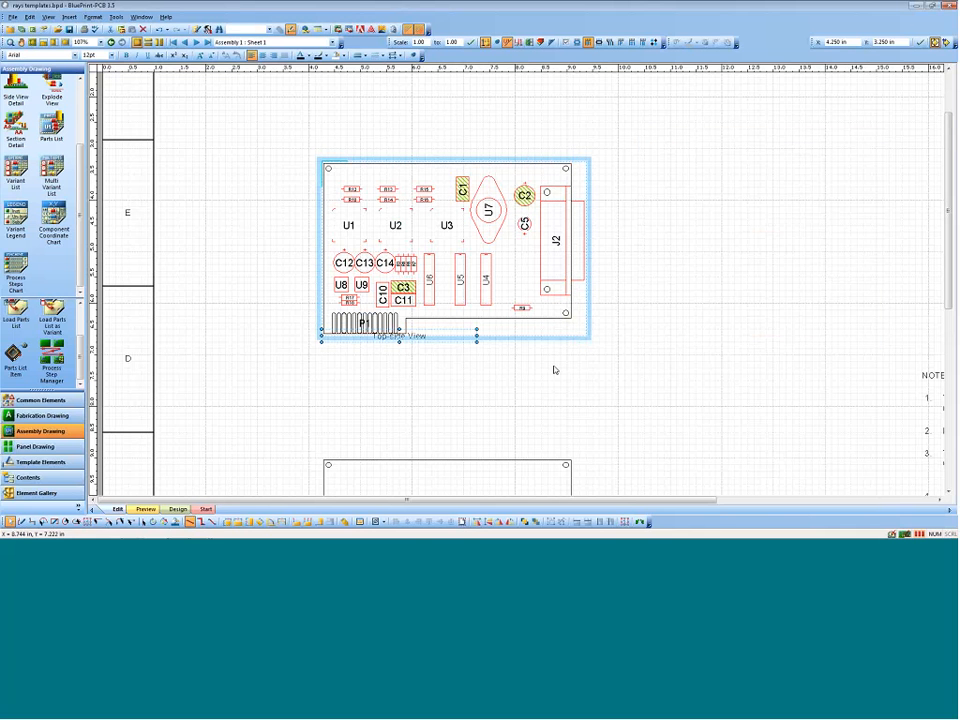
scroll(553, 370, "down", 5)
scroll(553, 370, "up", 4)
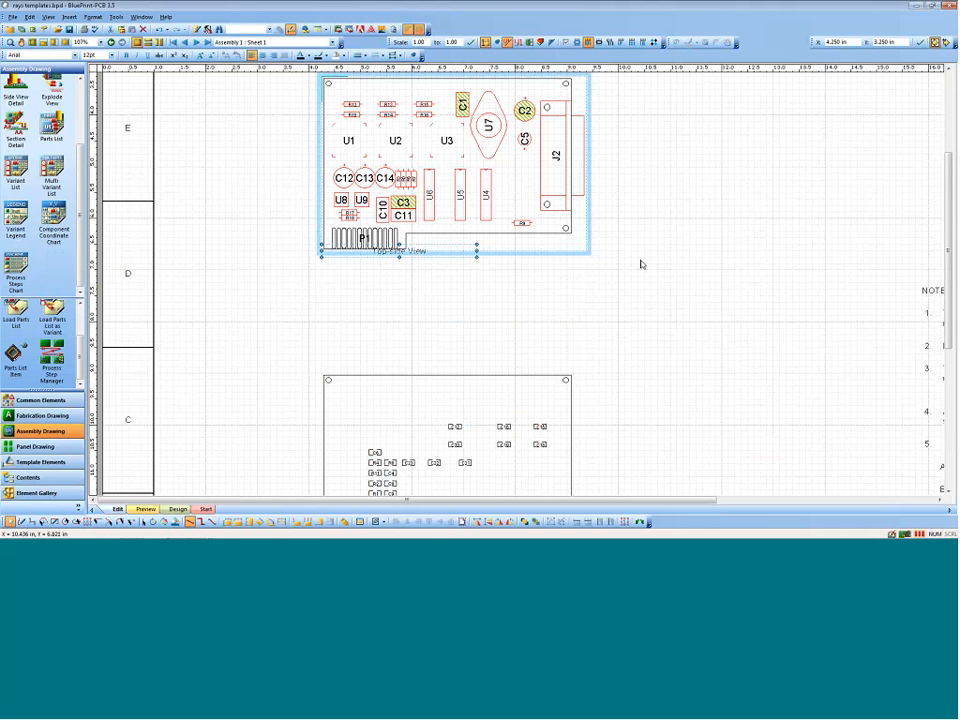
scroll(654, 253, "down", 3)
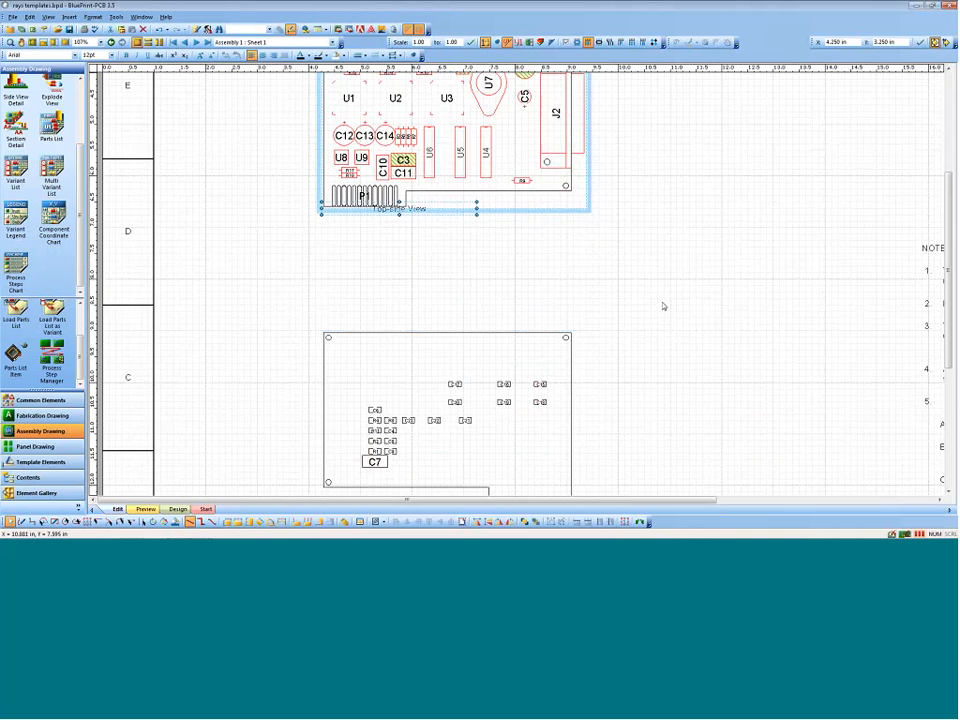
scroll(659, 310, "down", 2)
scroll(645, 313, "up", 8)
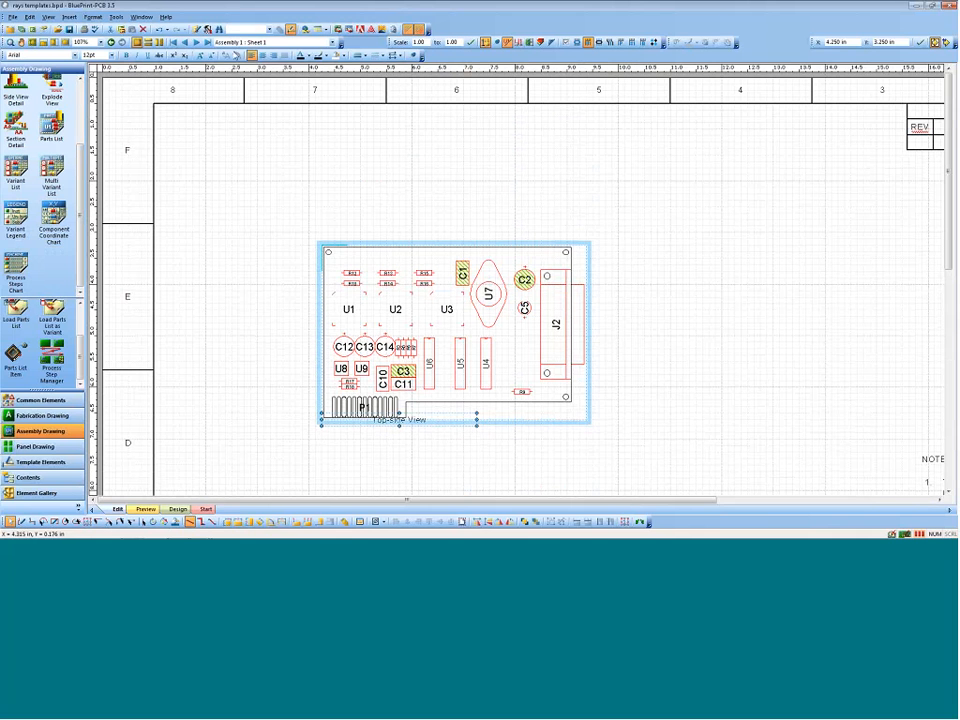
Step: Place a drill panel on the blank Sheet 3 of the Assembly 1 drawing and lock its position
left_click(65, 43)
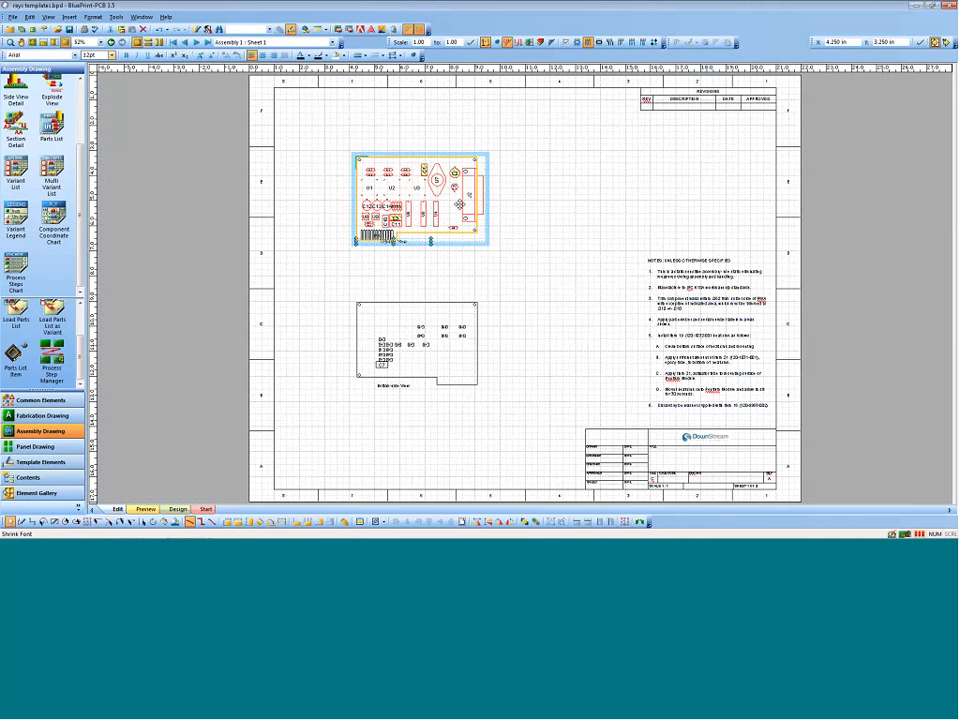
left_click(195, 44)
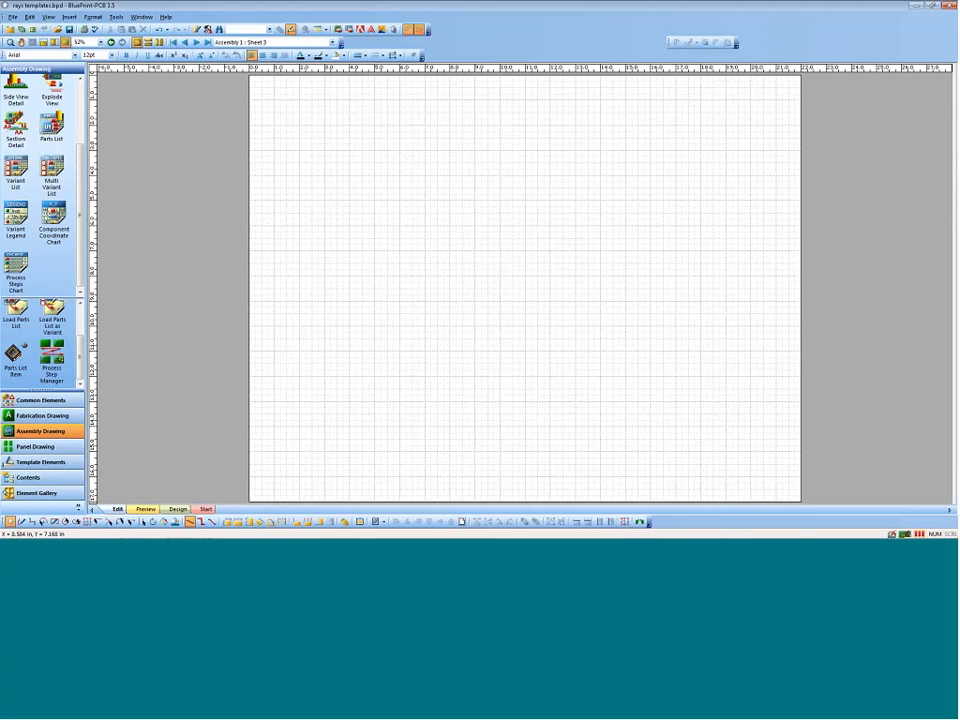
left_click(36, 447)
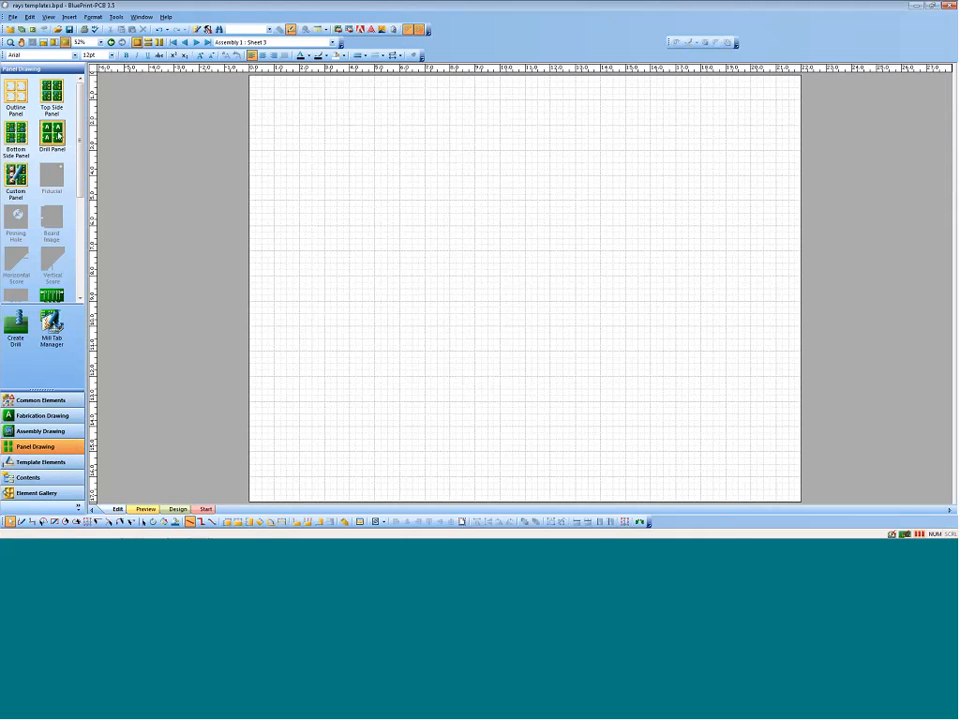
left_click_drag(51, 132, 375, 174)
right_click(374, 244)
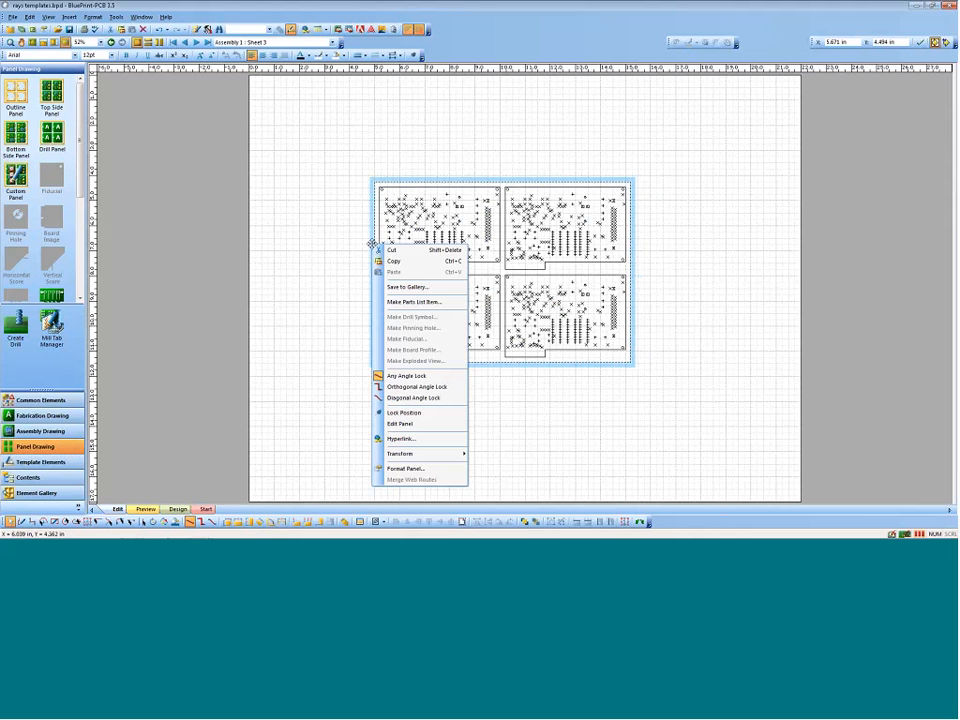
left_click(413, 413)
Step: Format the drill panel's border spacing to 0.5 in at left and right and 0 in at top and bottom
right_click(371, 325)
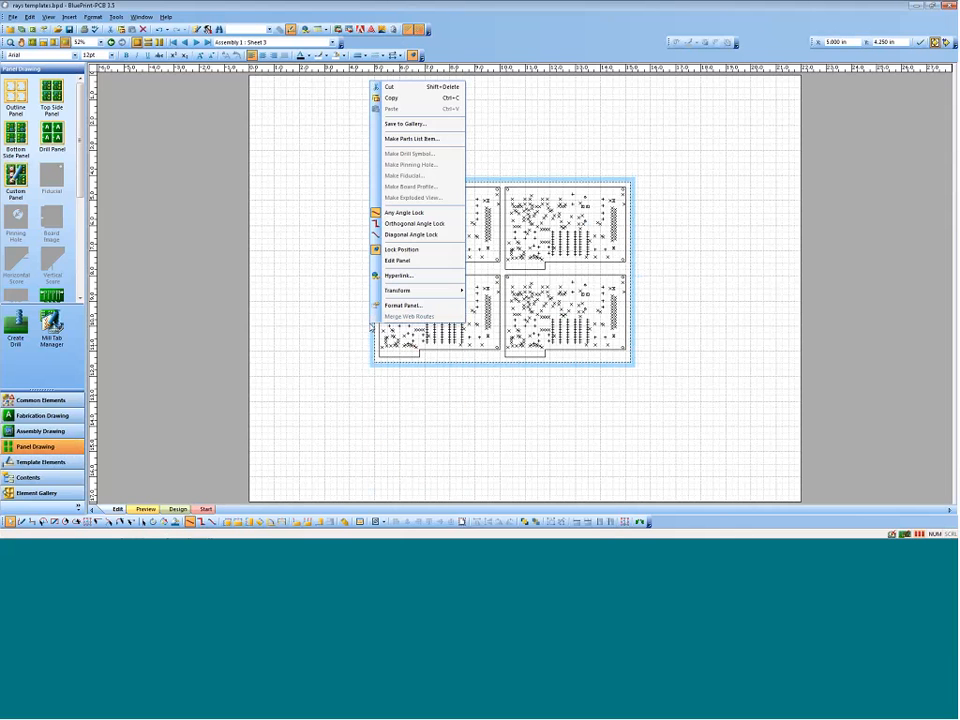
left_click(401, 305)
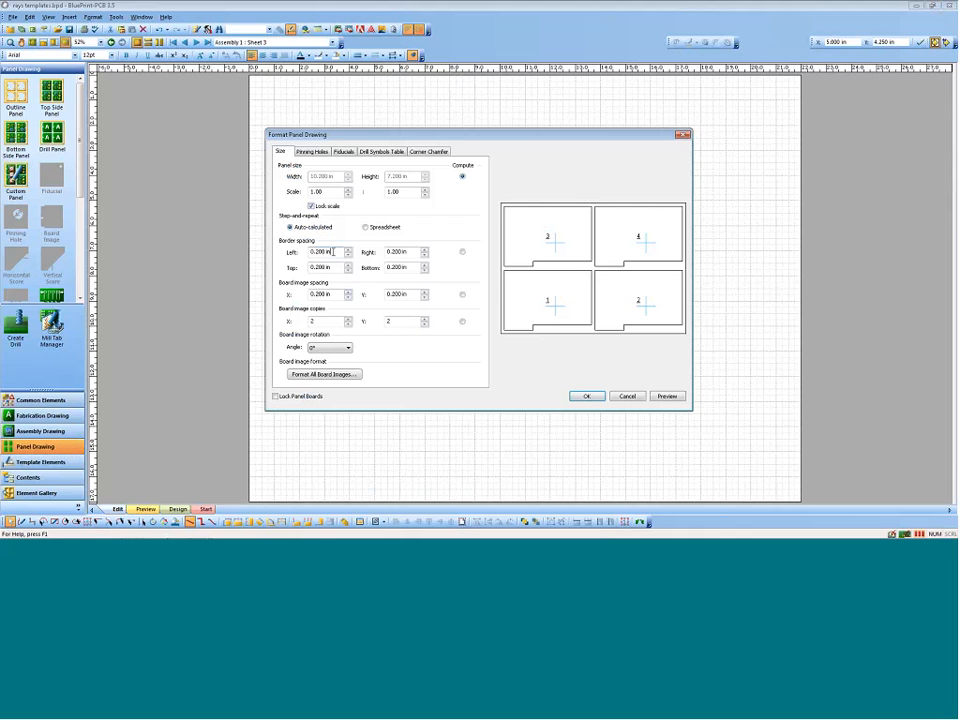
left_click_drag(336, 253, 269, 257)
type(".5")
key("Tab")
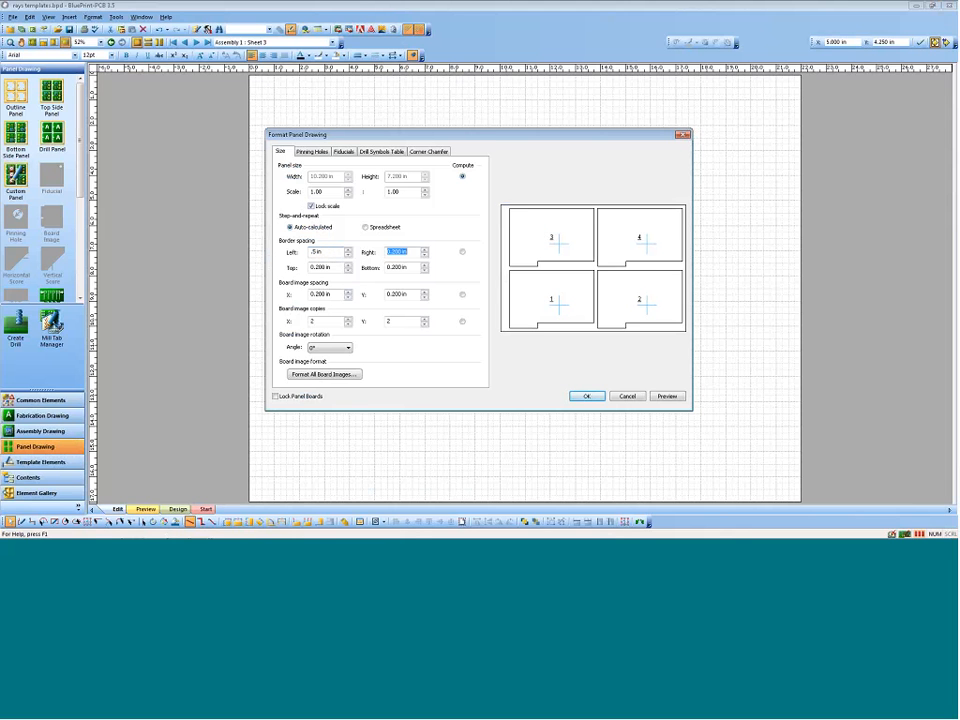
type(".5")
key("Tab")
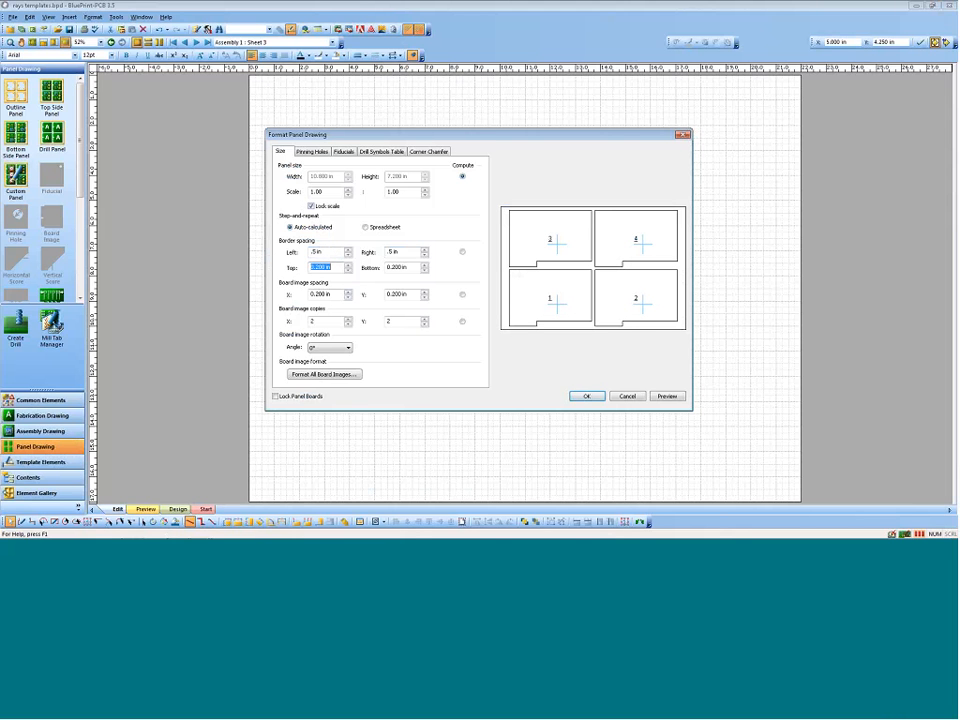
type("0")
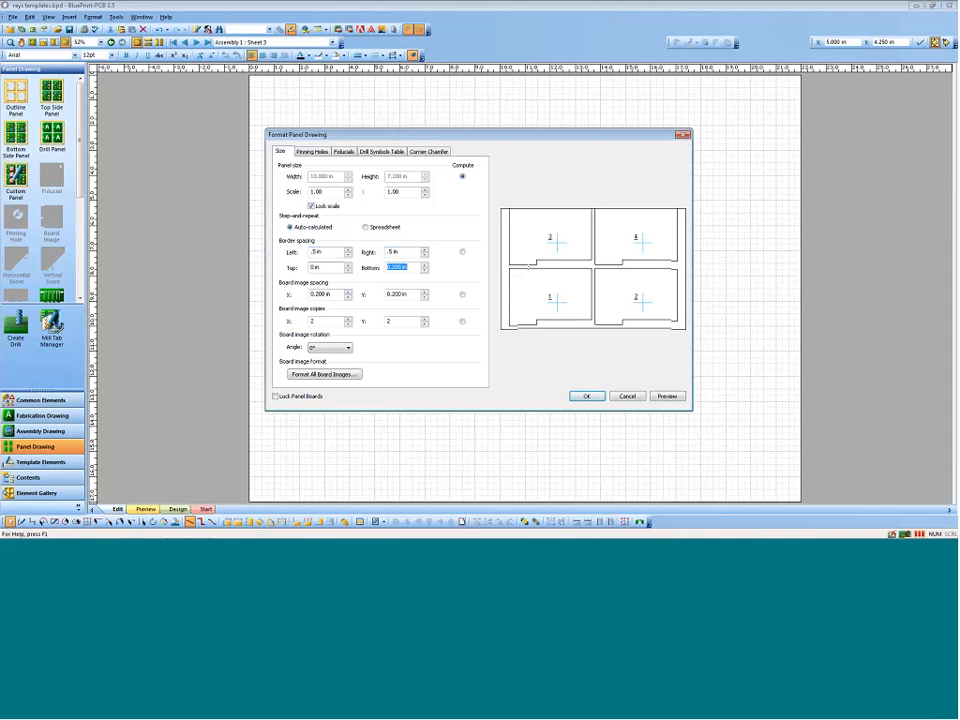
key("Tab")
type("0")
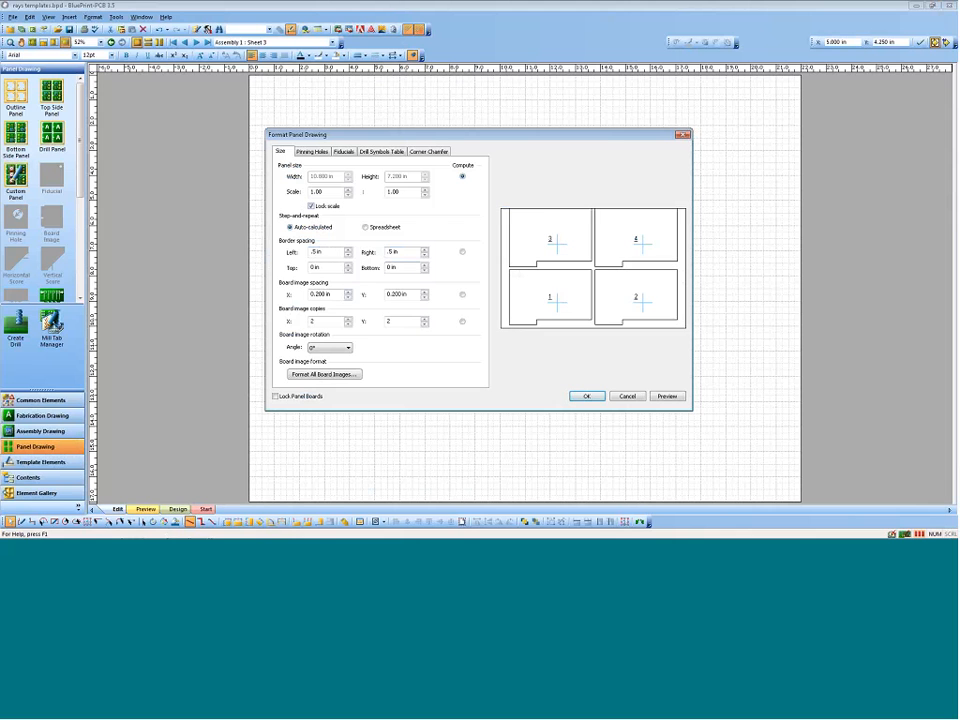
Step: Set the panel's board image spacing to 0.1 in for both X and Y
key("Tab")
type(".1")
key("Tab")
type(".1")
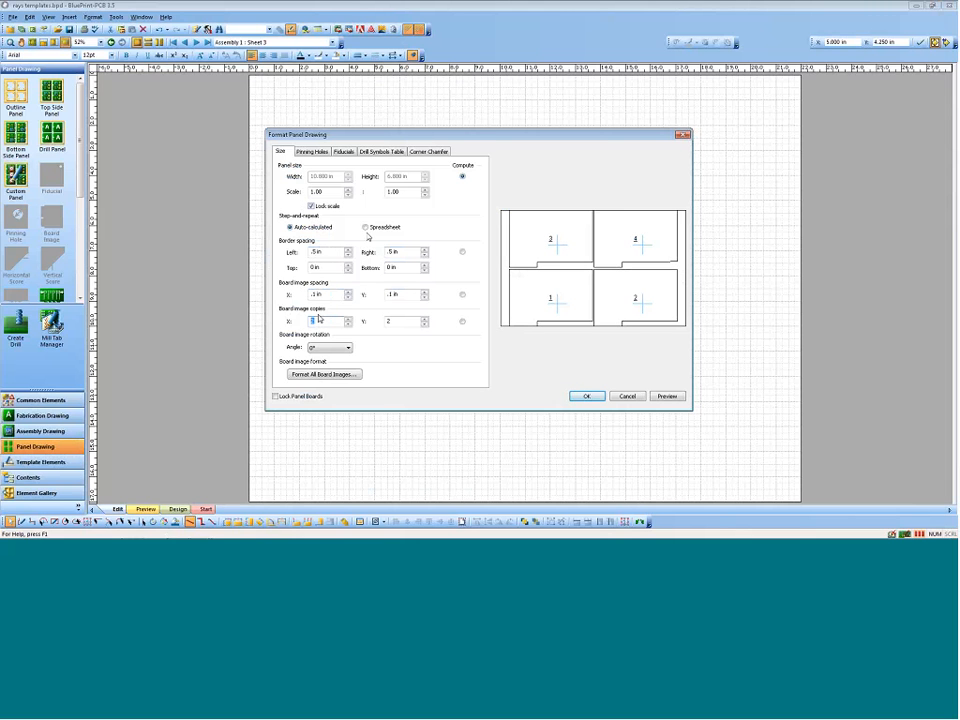
key("Tab")
Step: Switch step-and-repeat to Spreadsheet keeping the auto-calculated settings, flip board images 3 and 4 vertically, and lock the panel boards
left_click(366, 229)
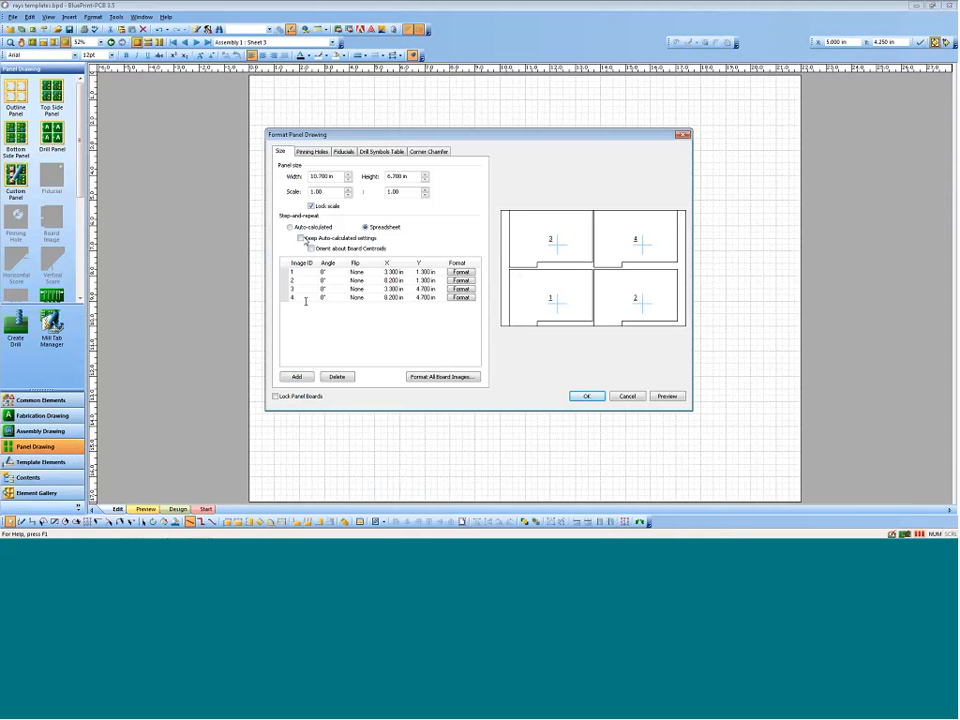
left_click(301, 238)
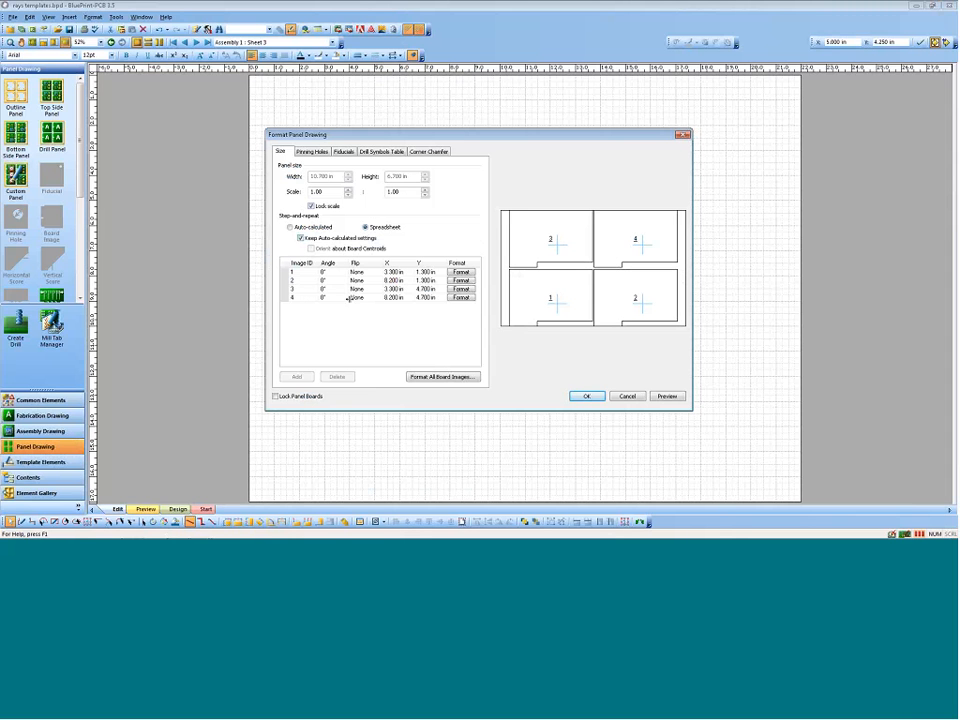
left_click(378, 289)
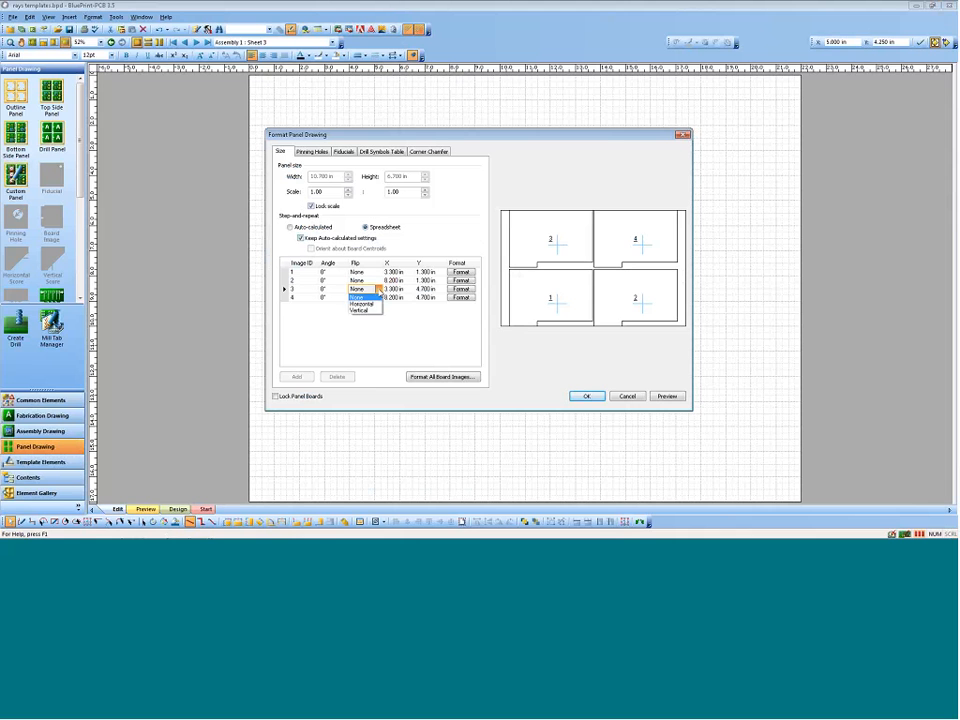
left_click(376, 310)
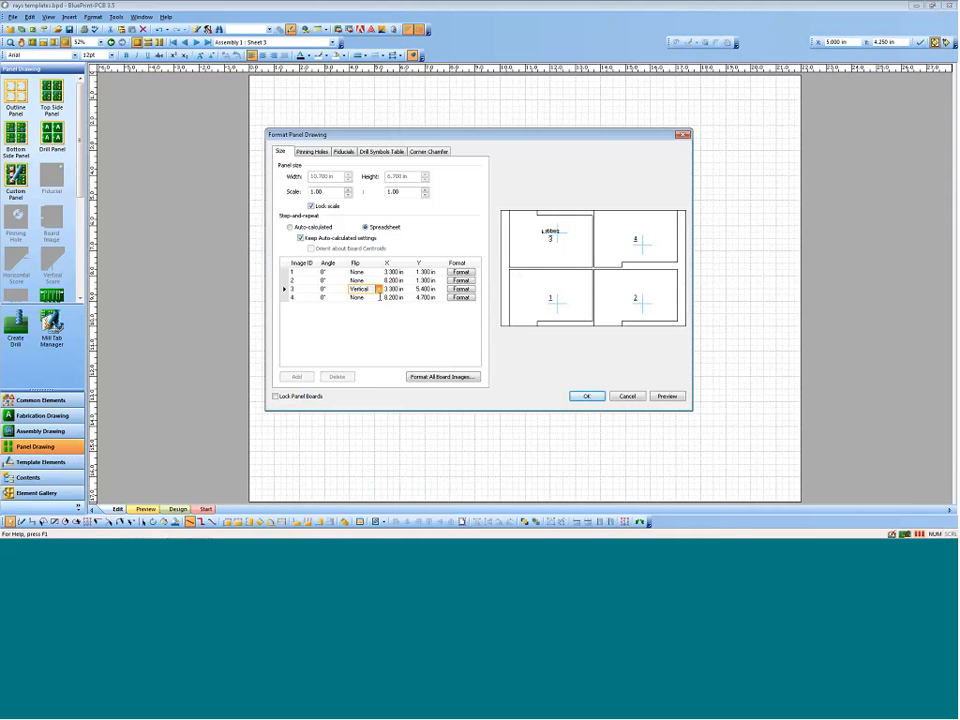
left_click(378, 297)
left_click(377, 318)
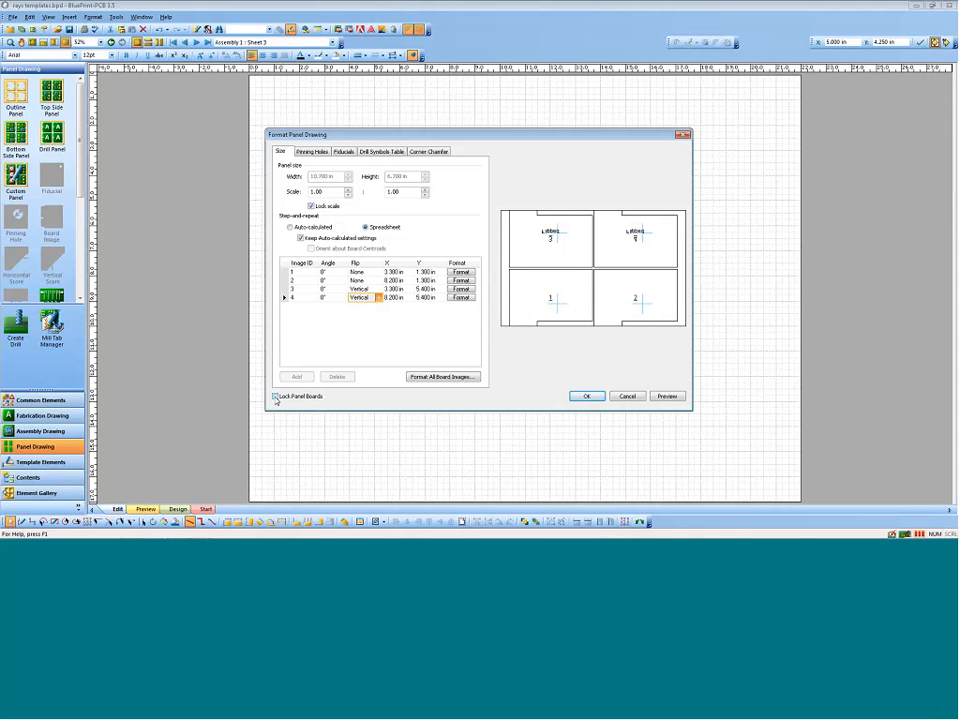
left_click(275, 396)
Step: Add a 0.125 in pinning hole to the panel, positioned relatively at 0.2 in from the left and 0.25 in from the top
left_click(312, 151)
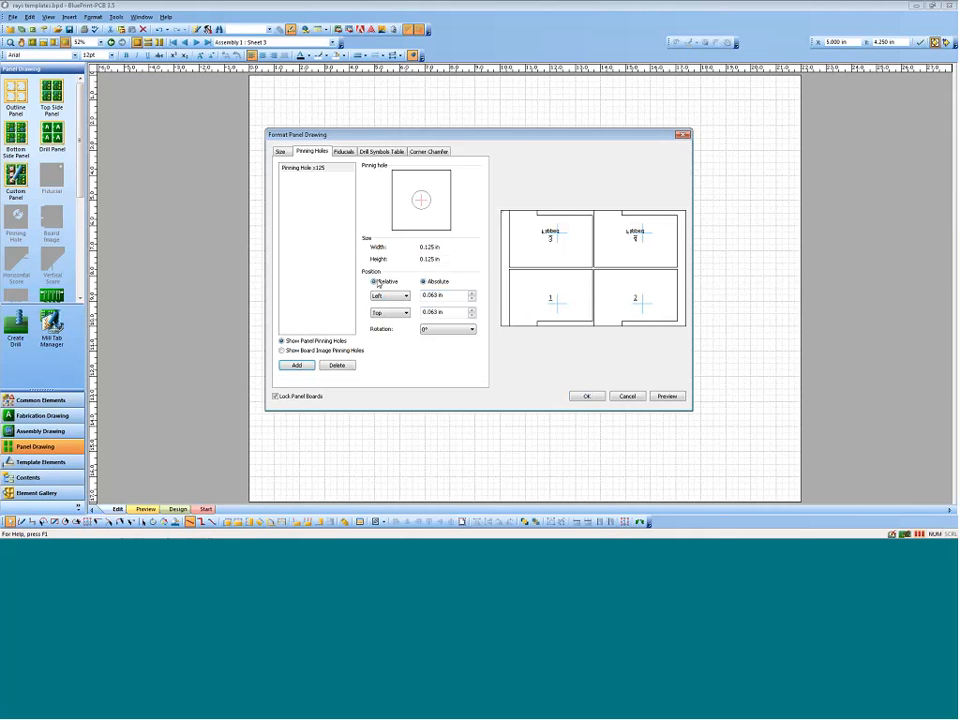
left_click(375, 282)
double_click(460, 292)
type(".2in")
key("Tab")
type(".25in")
key("Tab")
Step: Add a 0.040 in fiducial to the panel, positioned relatively at 0.25 in from the left and 0.25 in from the bottom
left_click(345, 152)
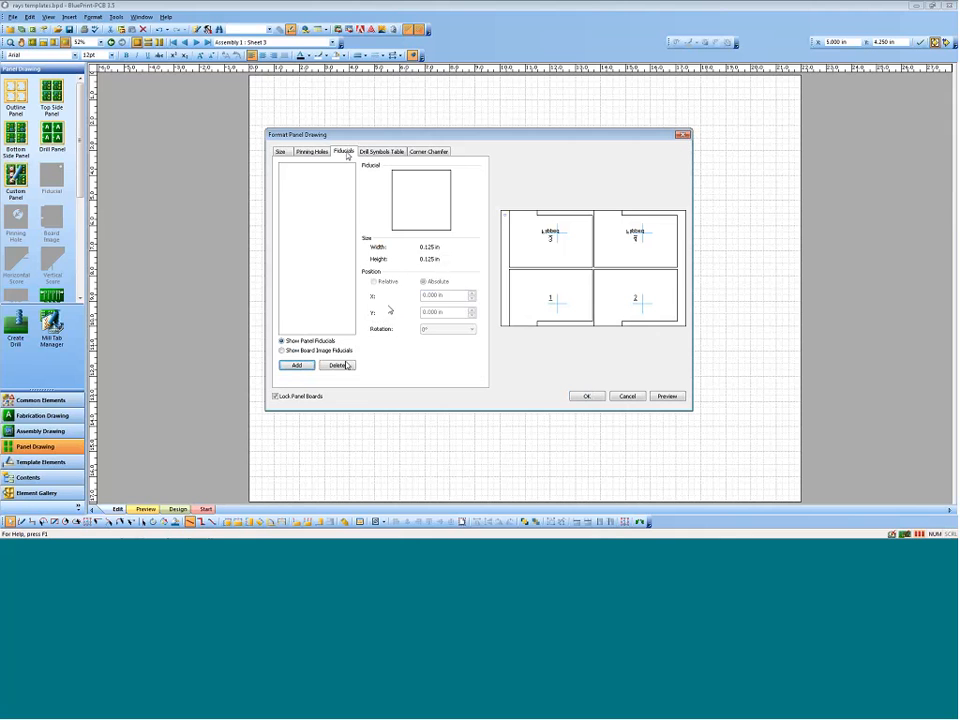
left_click(295, 366)
left_click(512, 360)
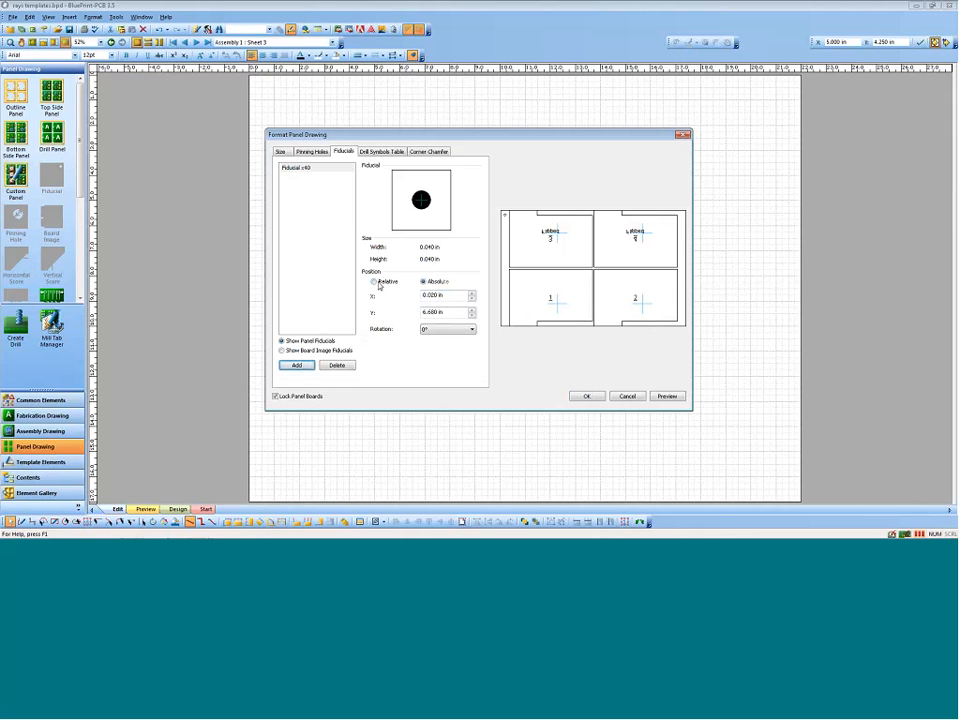
left_click(373, 282)
left_click(405, 313)
left_click(395, 331)
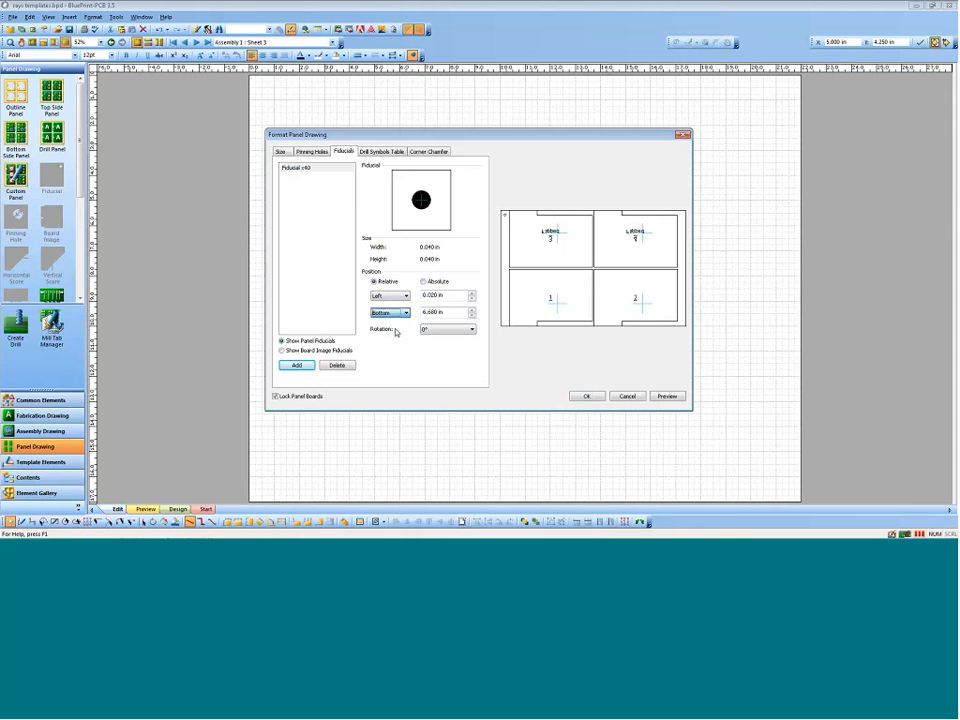
left_click_drag(452, 296, 390, 293)
type(".25")
key("Tab")
type(".25")
key("Tab")
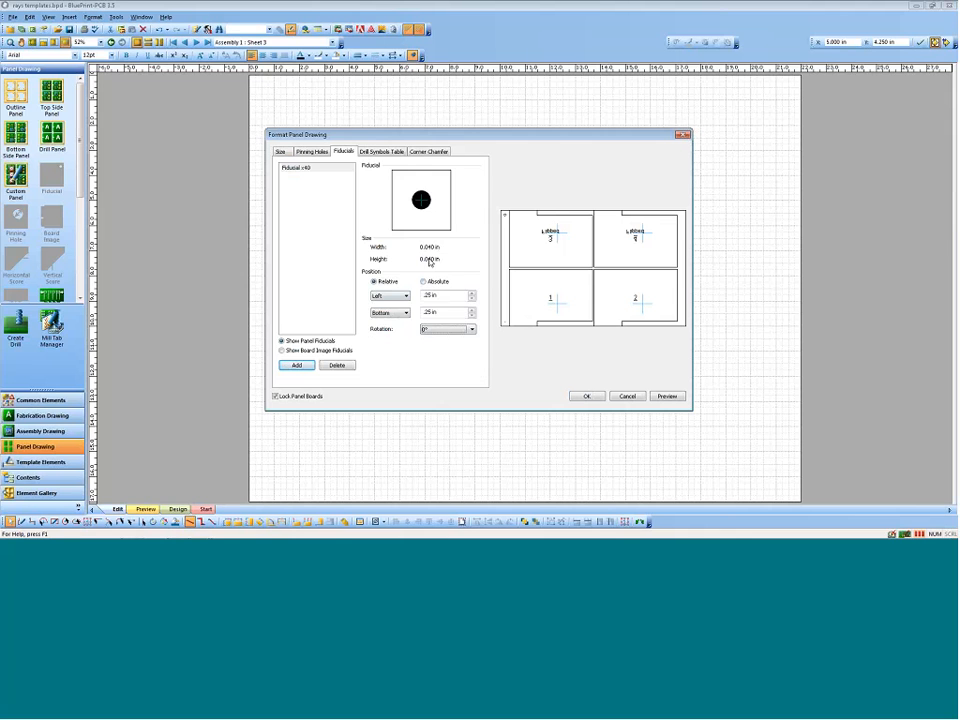
Step: Chamfer all four corners of the panel with a corner size of 0.03 in and apply the panel formatting
left_click(430, 151)
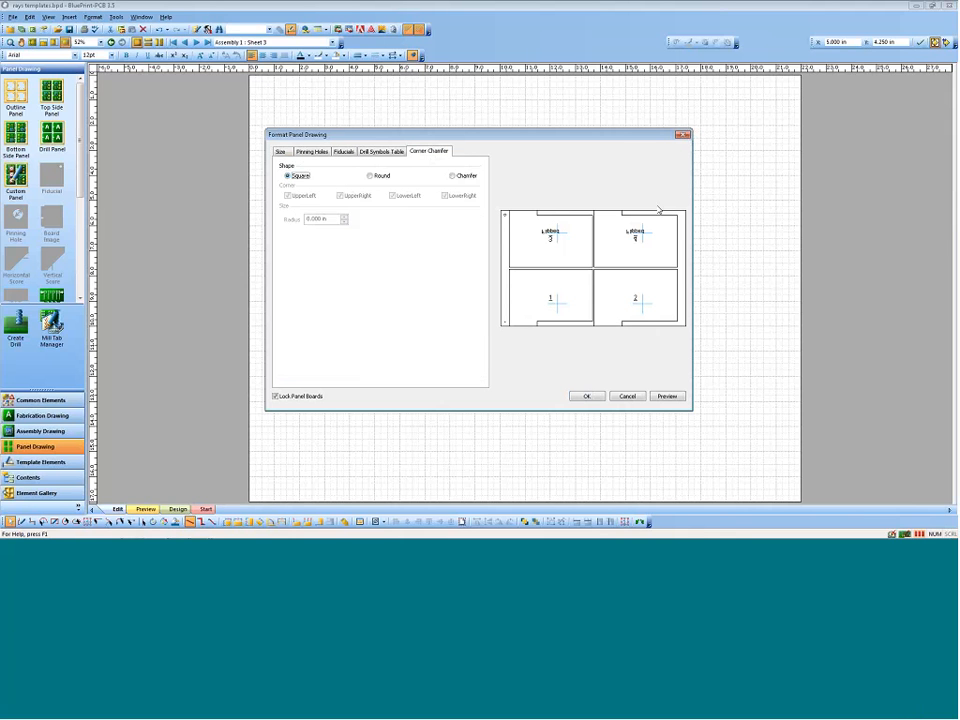
left_click(453, 176)
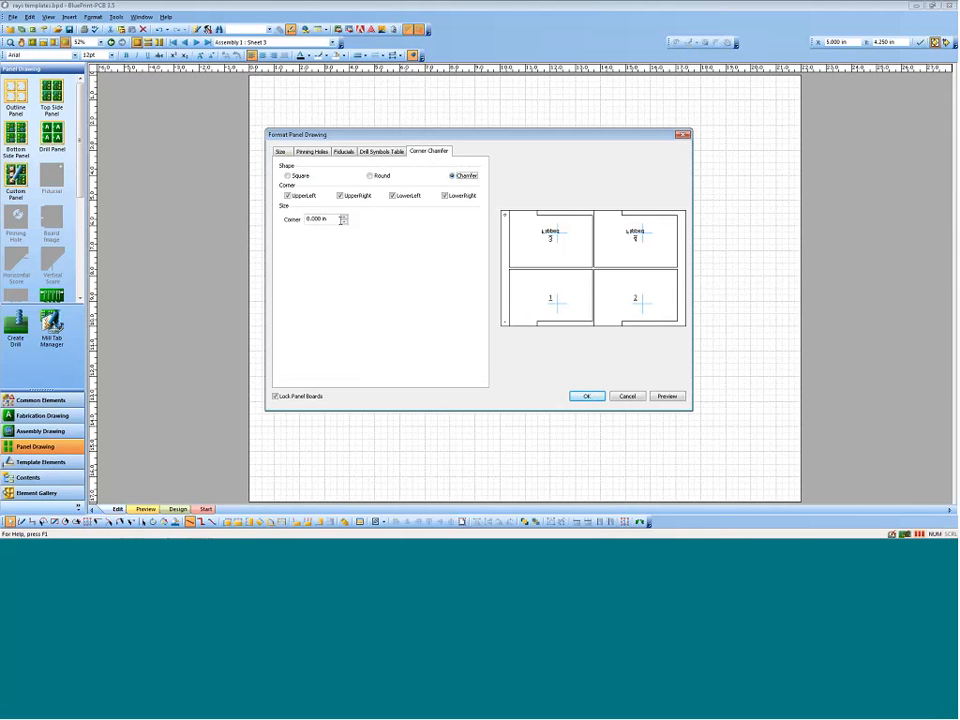
left_click_drag(342, 220, 244, 224)
type(".03in")
type("45")
left_click(587, 397)
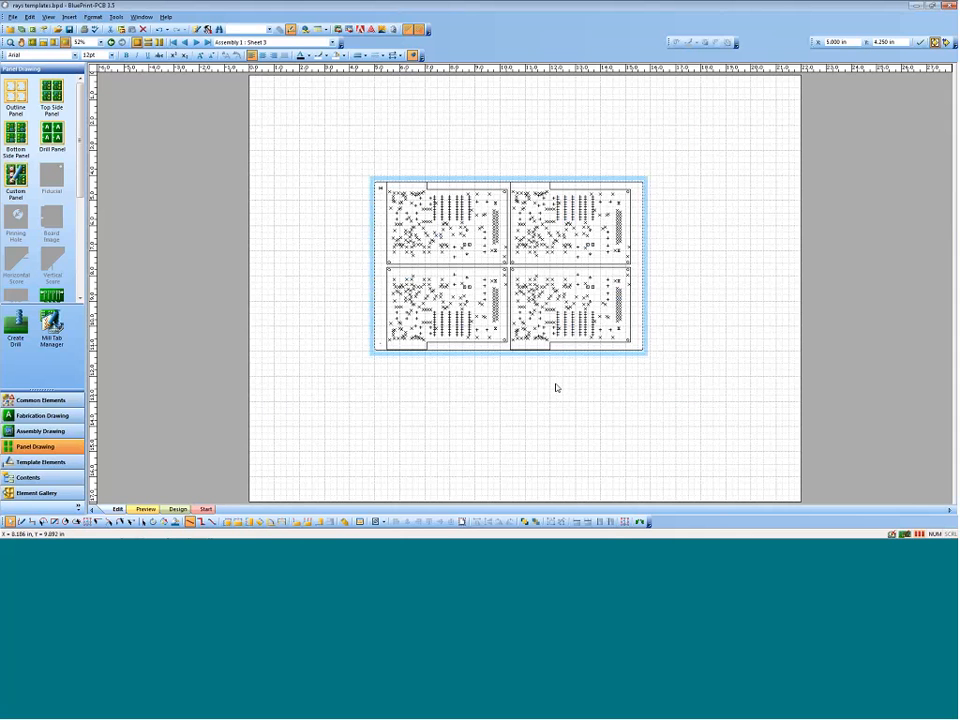
Step: Open the panel for editing and add a web route around the lower-left board image
right_click(377, 296)
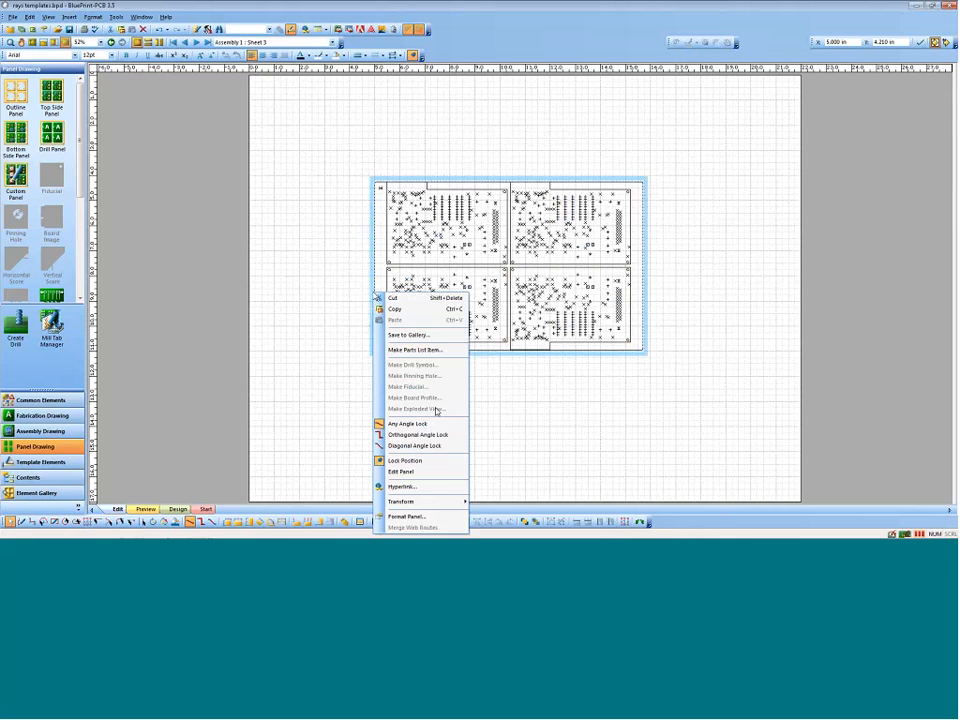
left_click(430, 471)
left_click(388, 310)
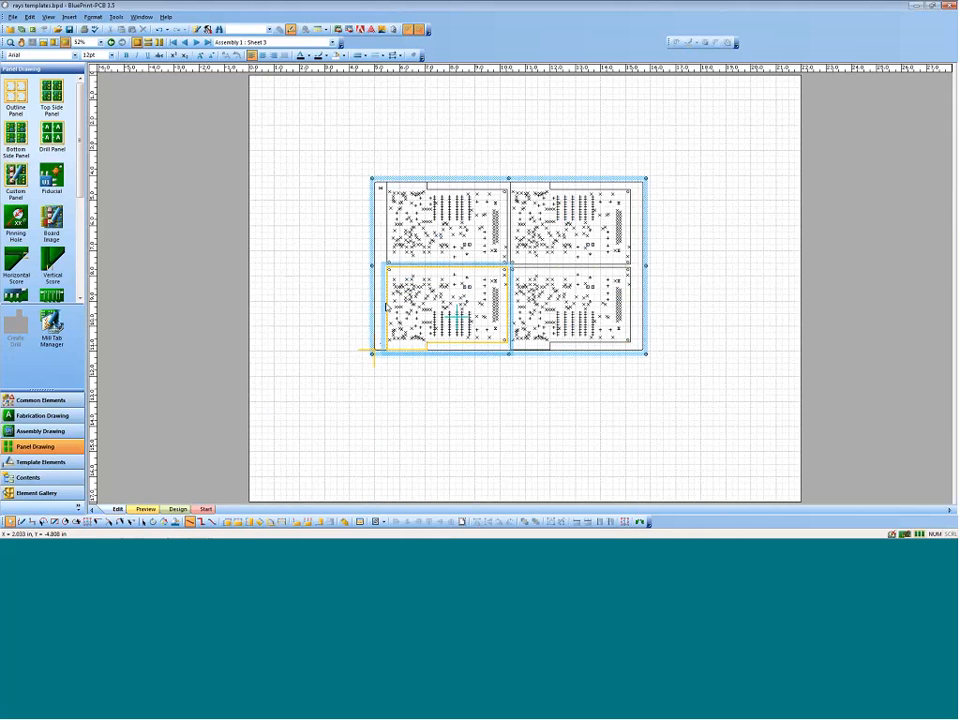
right_click(386, 307)
left_click(415, 295)
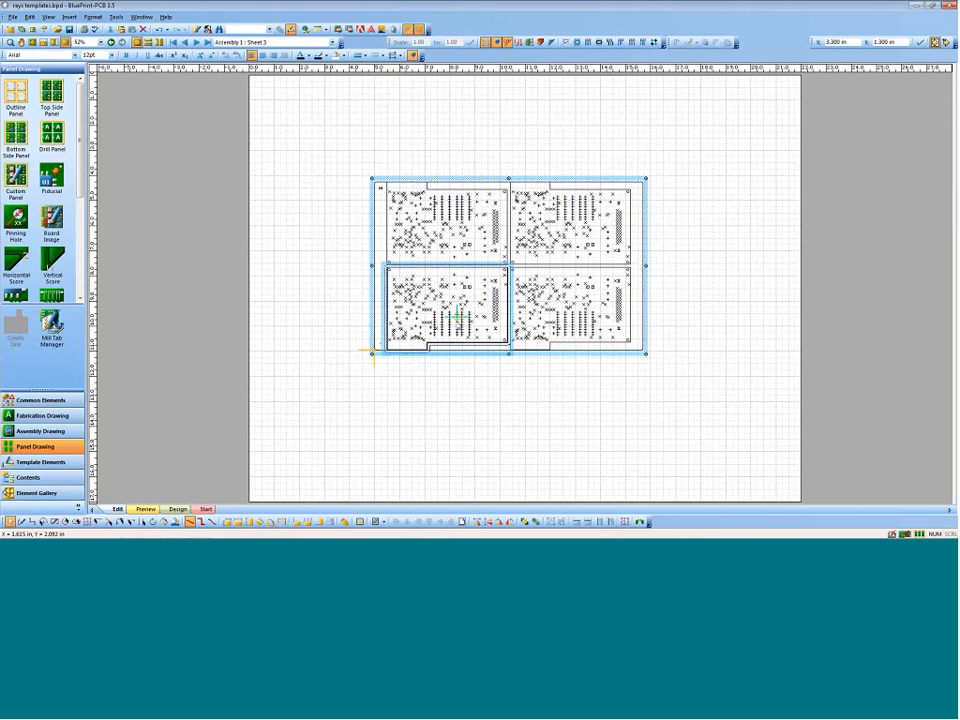
Step: Review the available mill tab styles in the Mill Tab Manager, making no changes
middle_click_drag(457, 316, 409, 250)
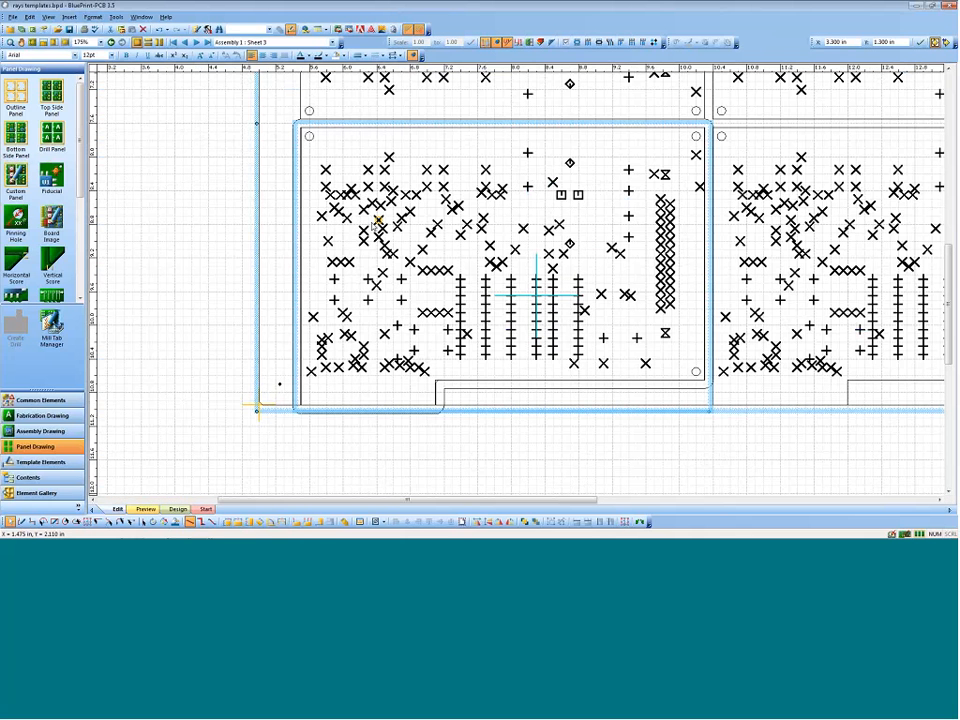
scroll(78, 222, "down", 3)
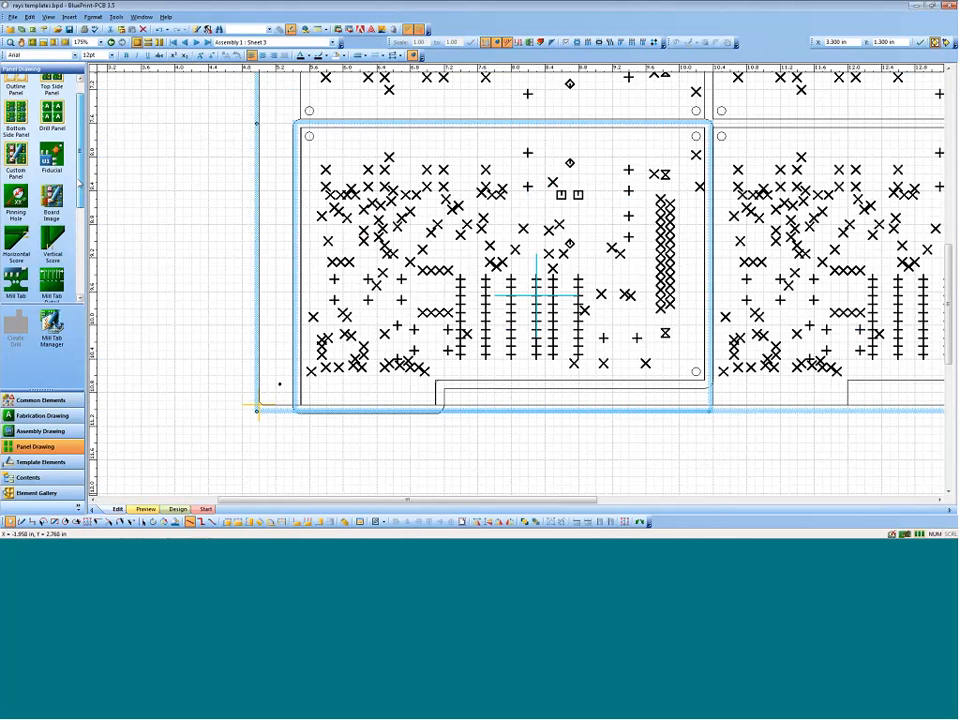
left_click_drag(78, 222, 78, 226)
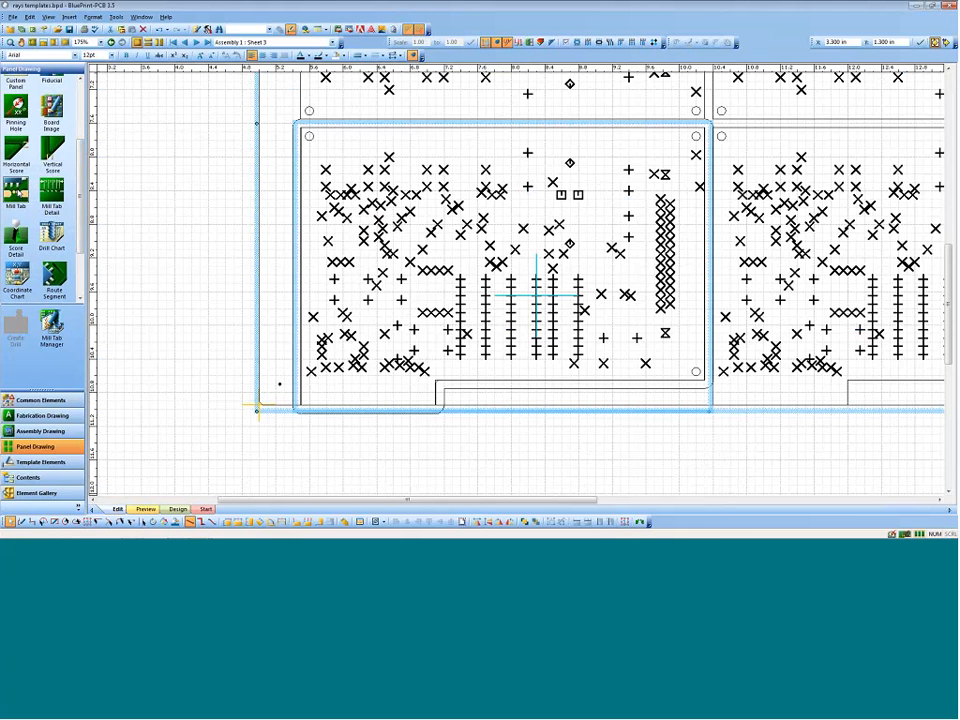
left_click(51, 322)
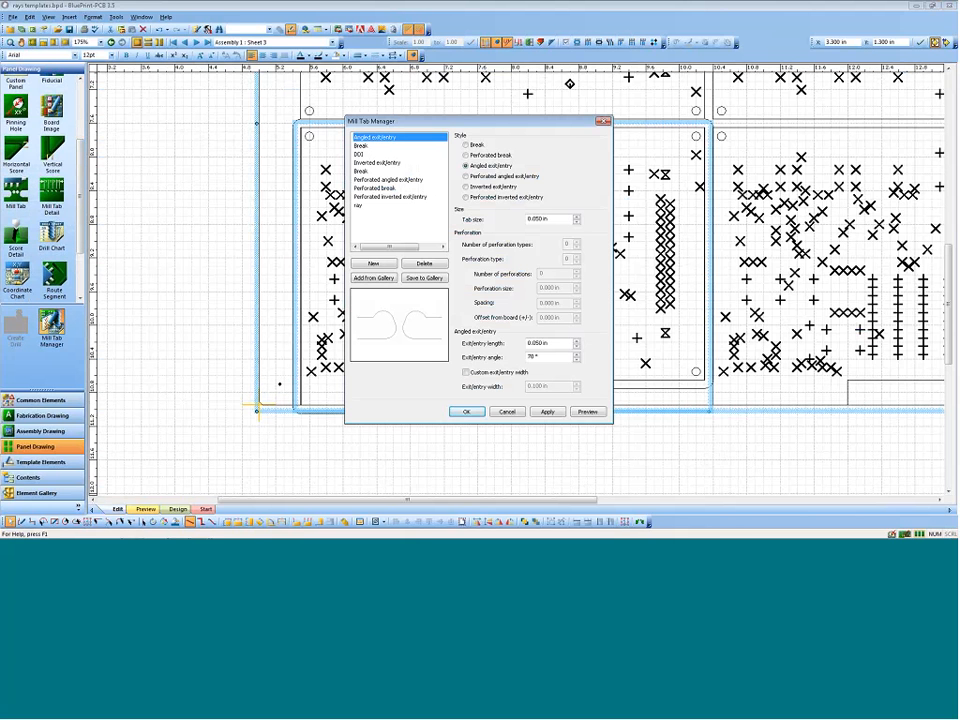
key("Down")
key("Down")
key("Down")
key("Down")
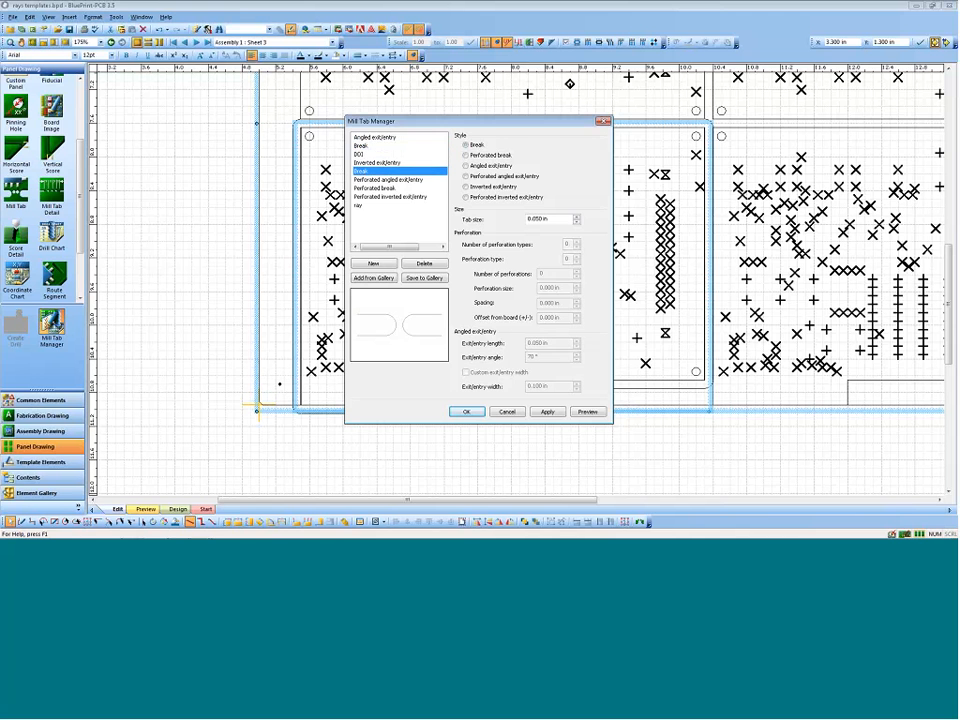
left_click(507, 411)
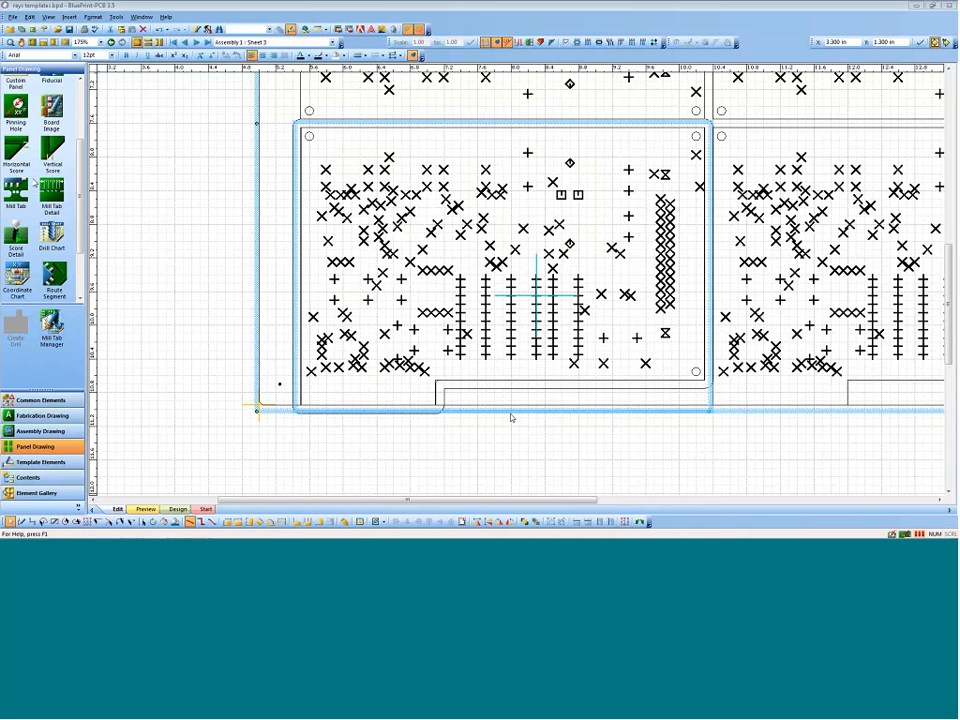
Step: Place a Multi-perforated break mill tab on each of the four sides of the lower-left board's web route
left_click(537, 292)
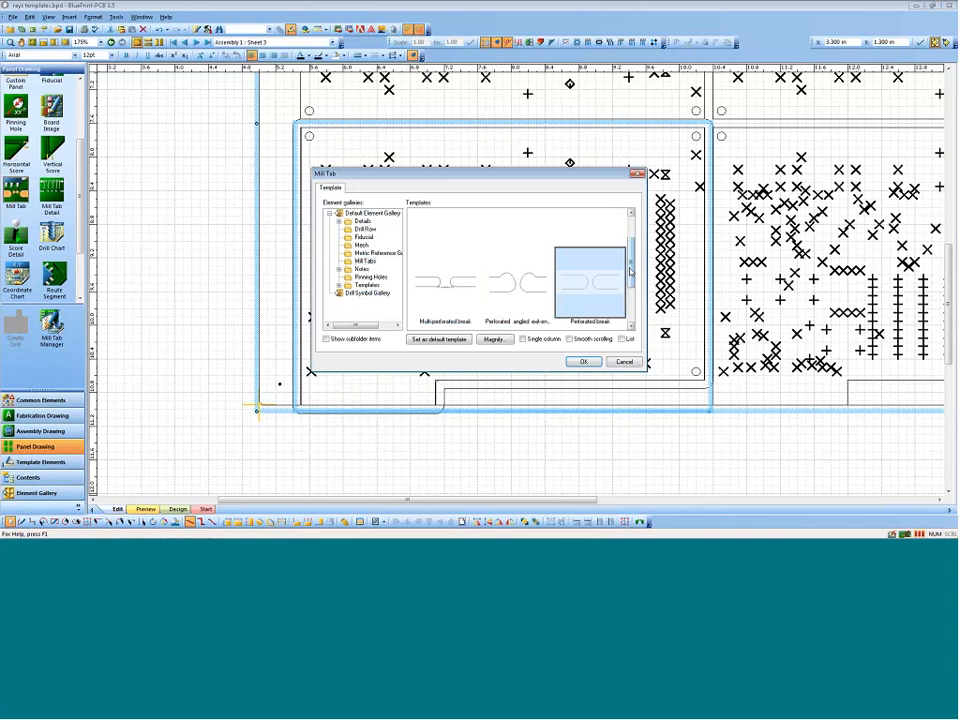
left_click(448, 279)
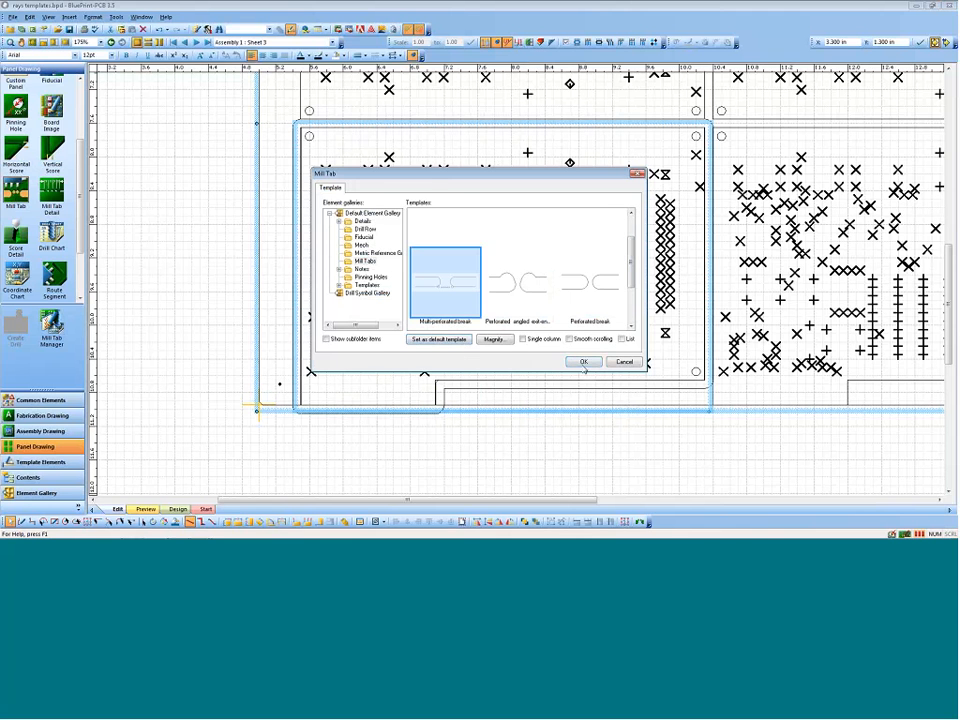
left_click(584, 362)
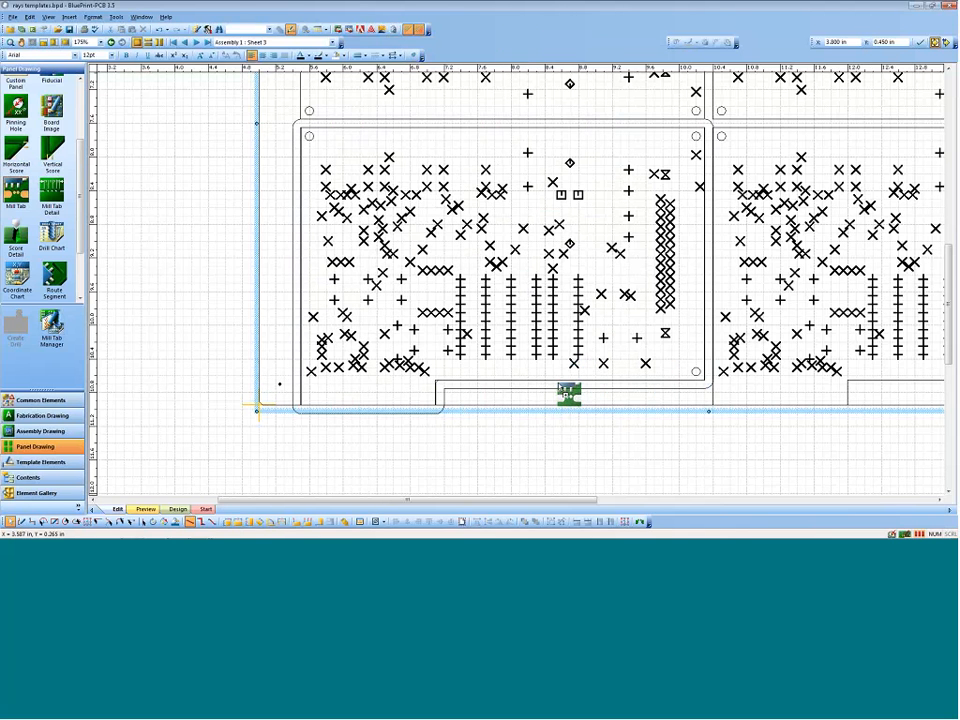
left_click(567, 389)
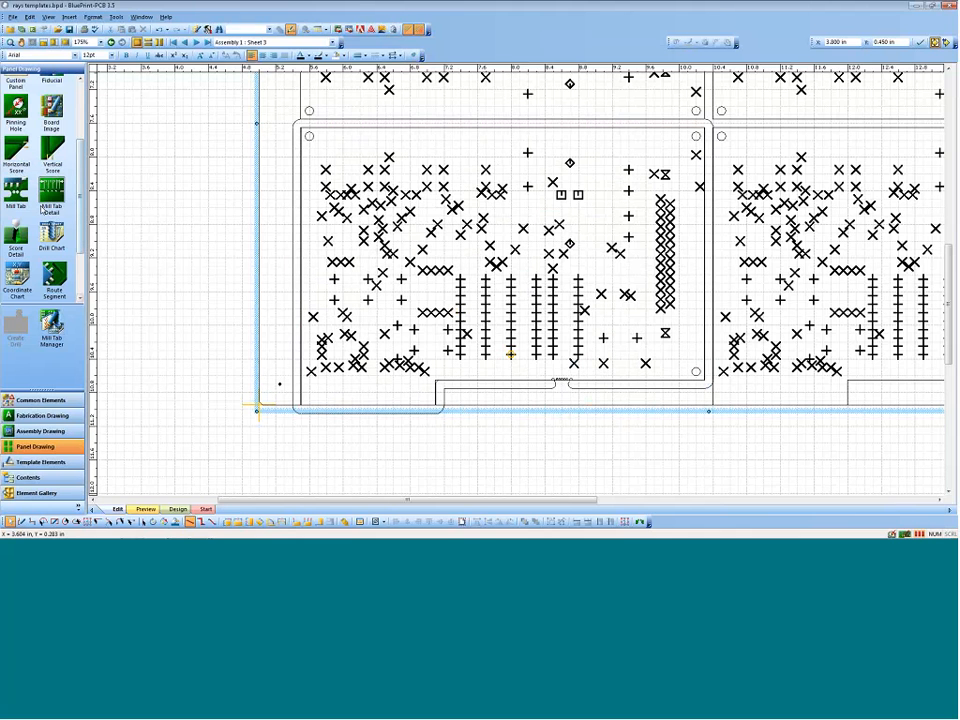
left_click_drag(44, 207, 542, 127)
left_click_drag(17, 191, 298, 241)
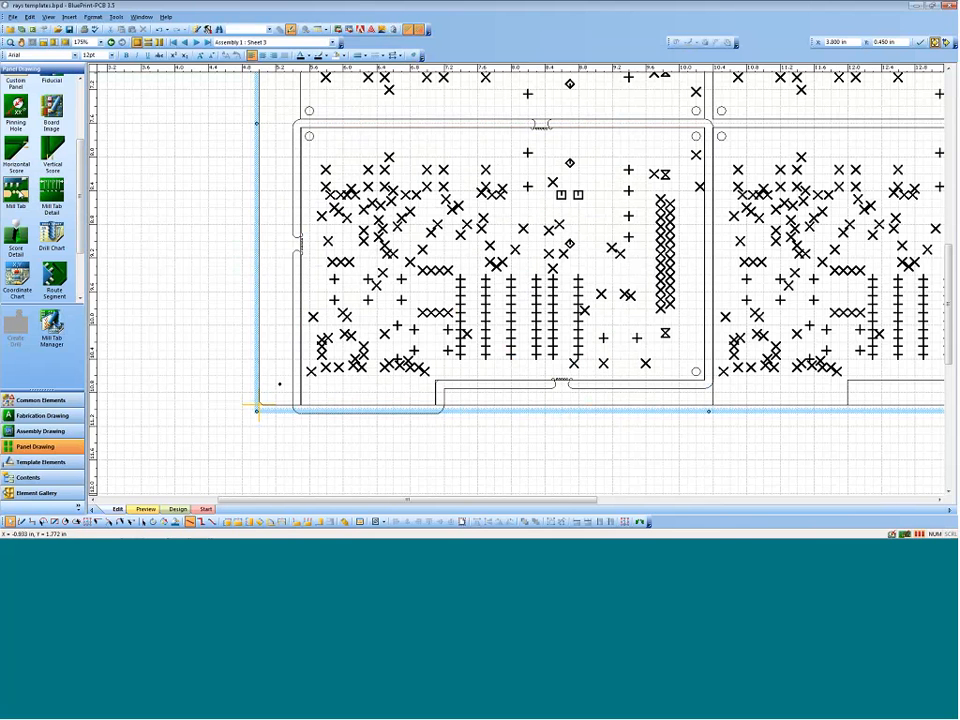
left_click_drag(17, 191, 710, 243)
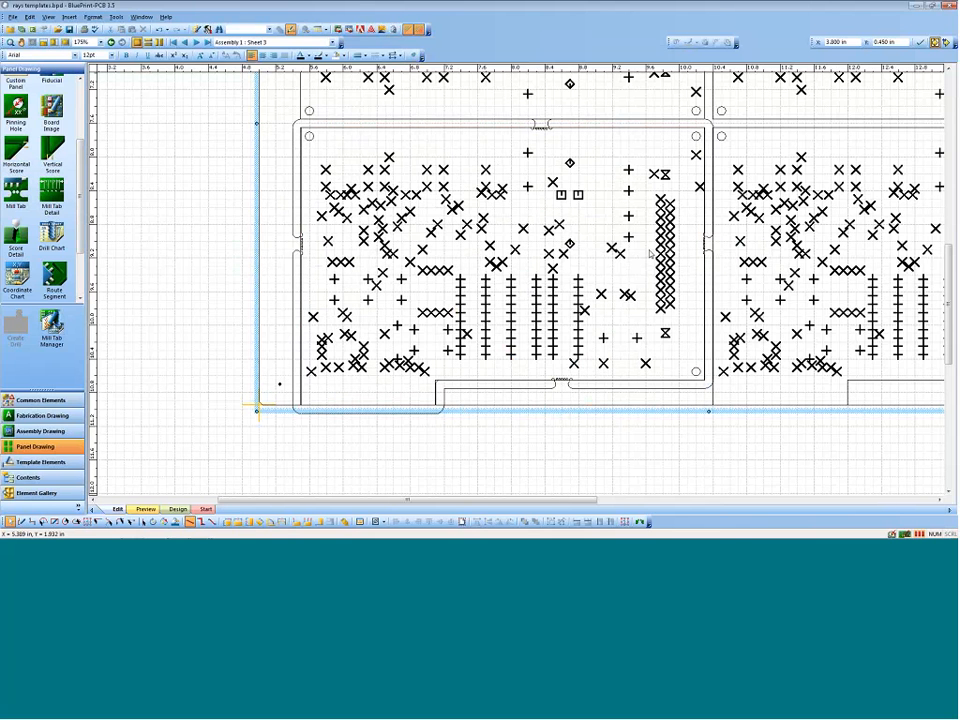
Step: Slide the mill tab on the web route's upper edge to about X 3.602 in, in line with the lower-edge tab
left_click(292, 237)
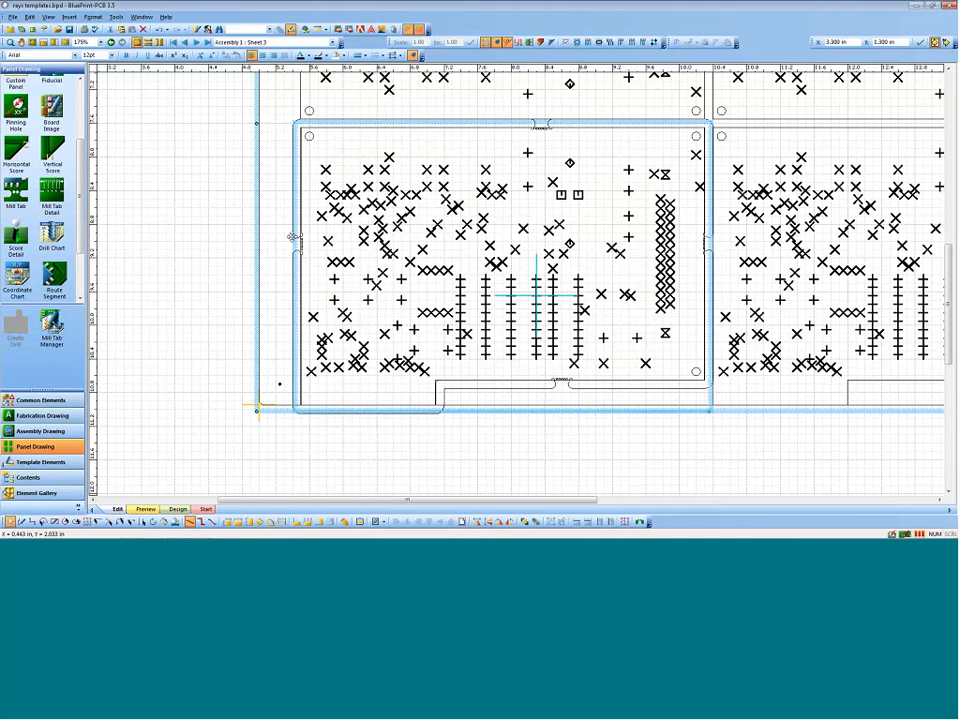
left_click(294, 238)
left_click_drag(294, 238, 296, 243)
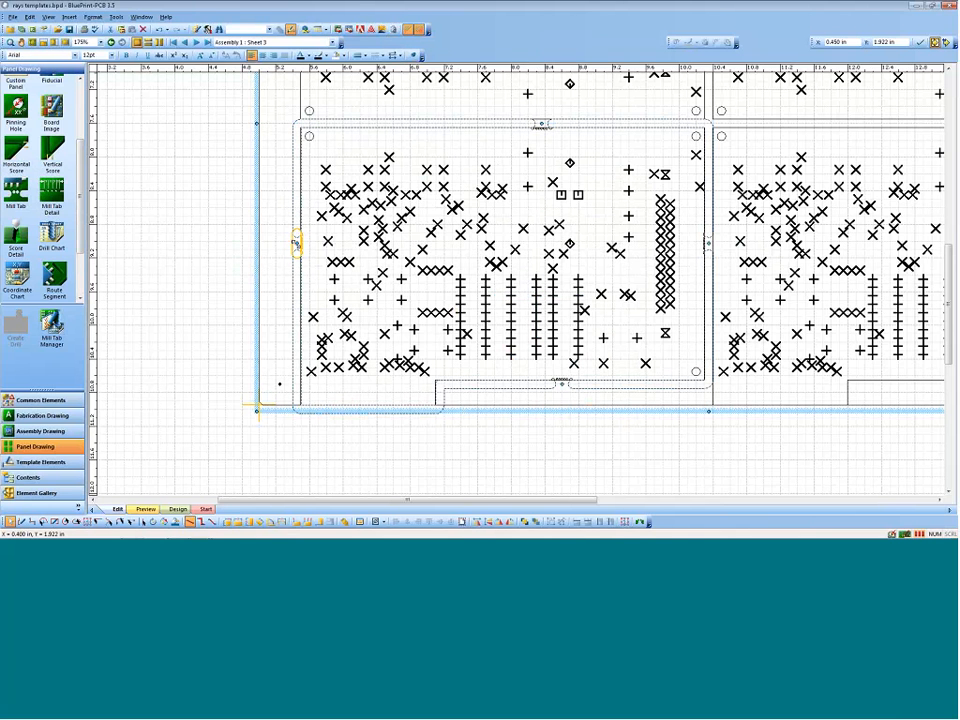
left_click(536, 296)
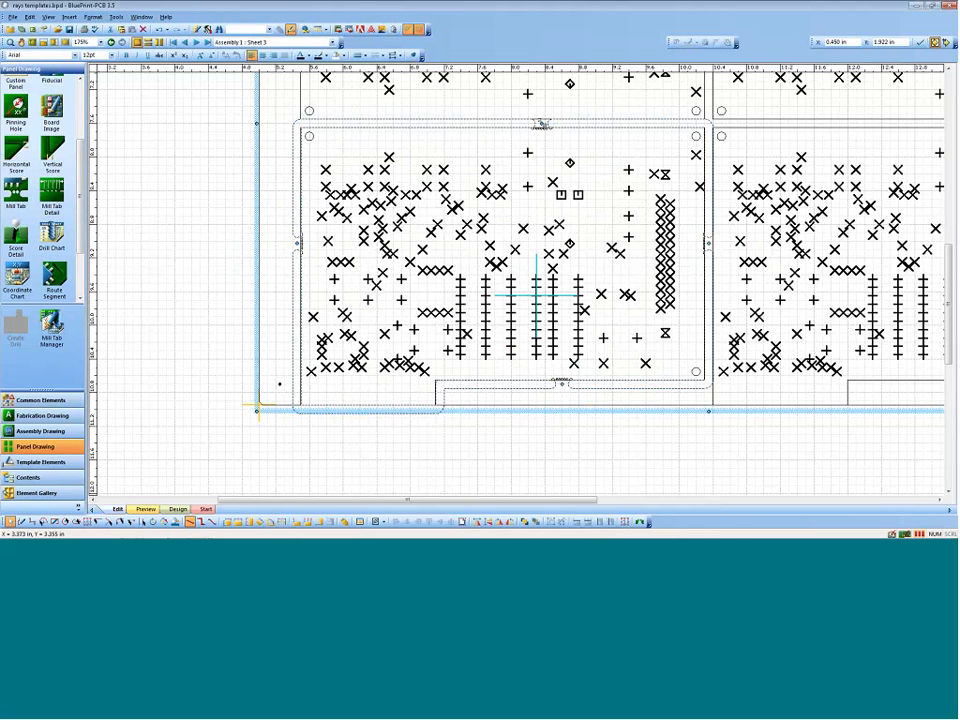
mouse_move(540, 124)
left_mouse_down()
mouse_move(574, 122)
mouse_move(455, 122)
mouse_move(566, 129)
left_mouse_up()
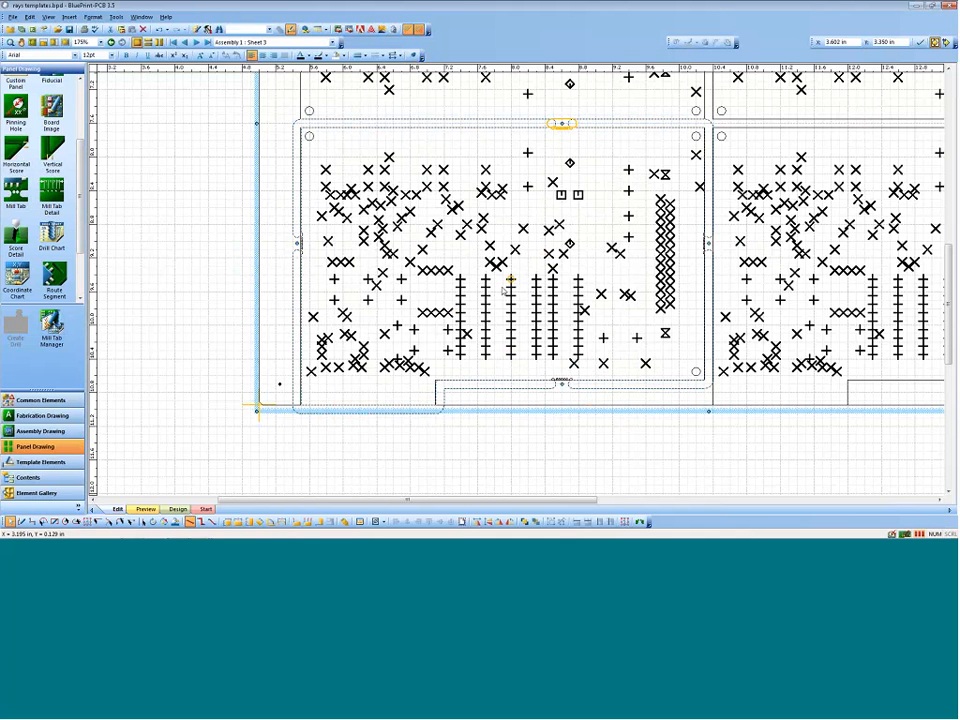
Step: Copy the lower-left board's route parameters and apply them to all the board images on the panel
left_click(510, 386)
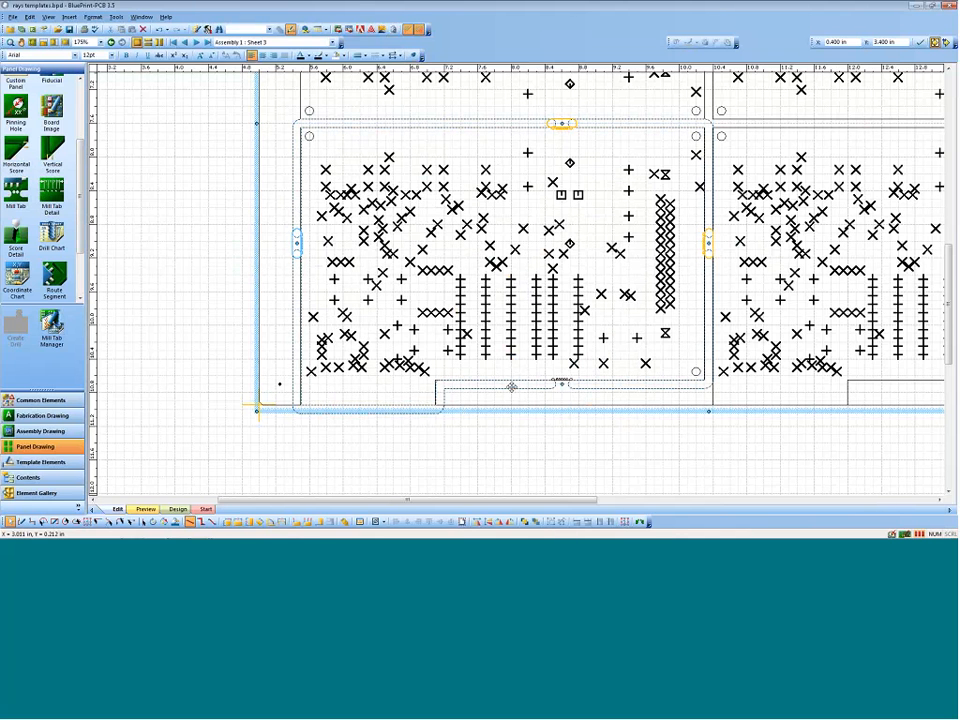
right_click(511, 386)
left_click(549, 370)
left_click(446, 80)
right_click(446, 80)
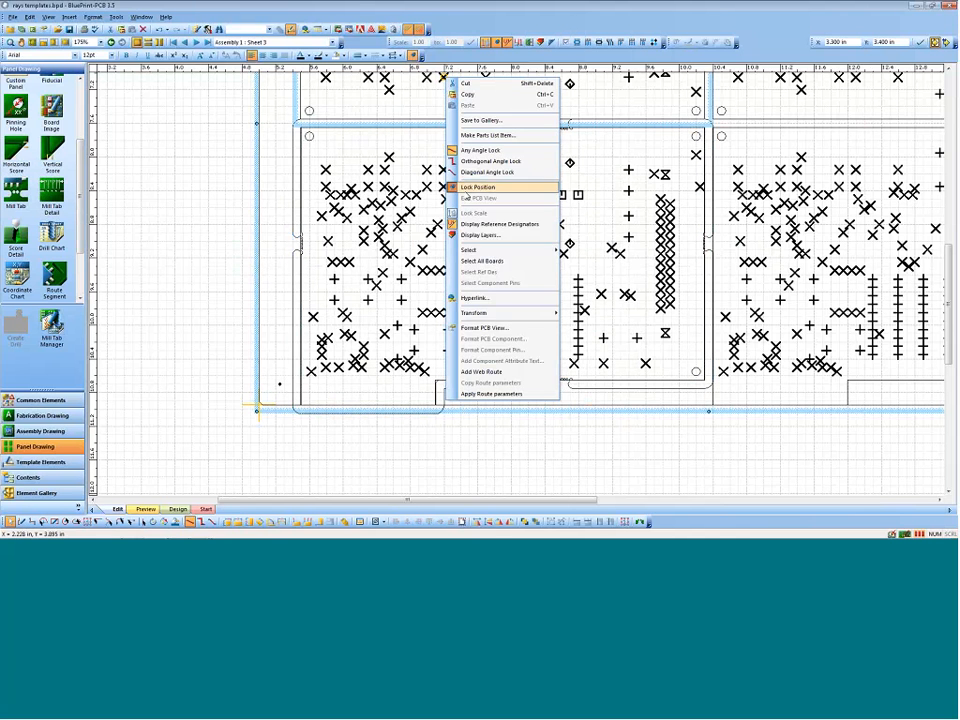
left_click(520, 265)
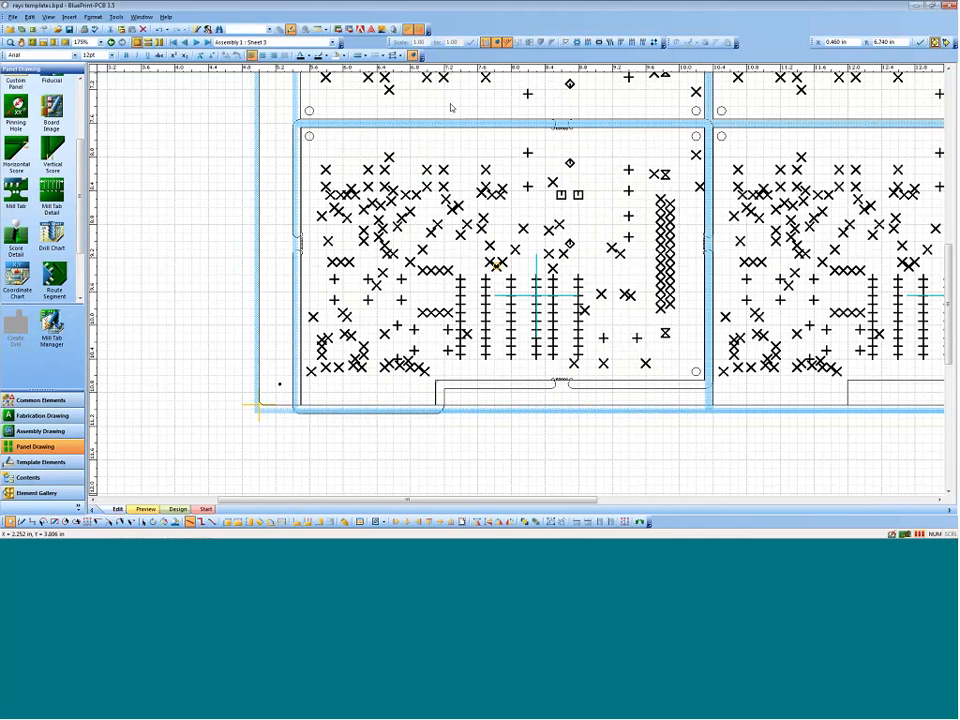
right_click(446, 79)
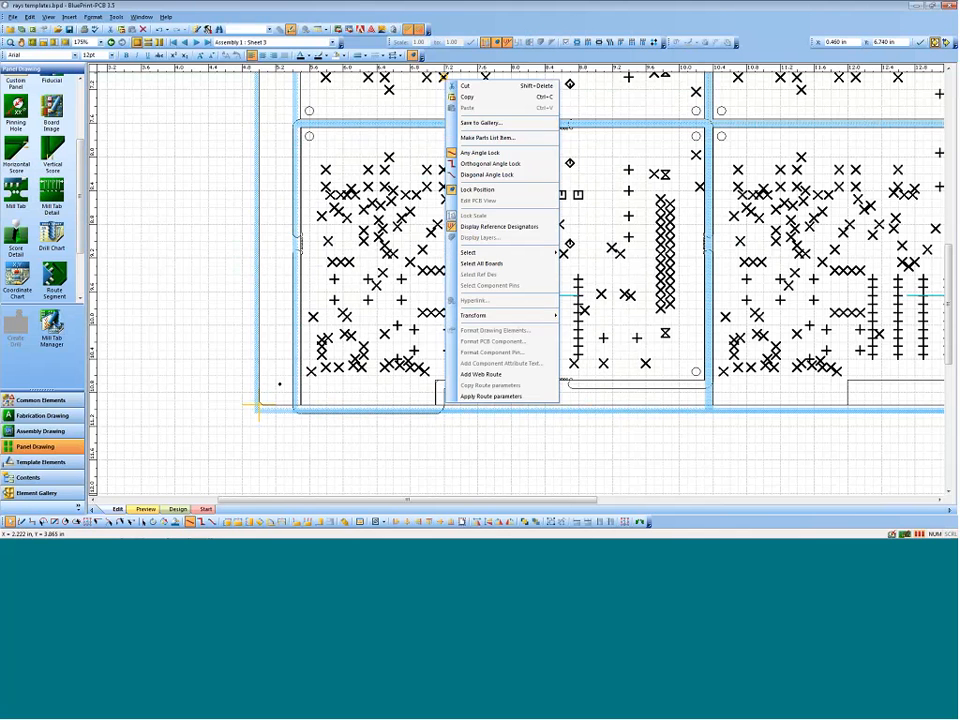
left_click(492, 396)
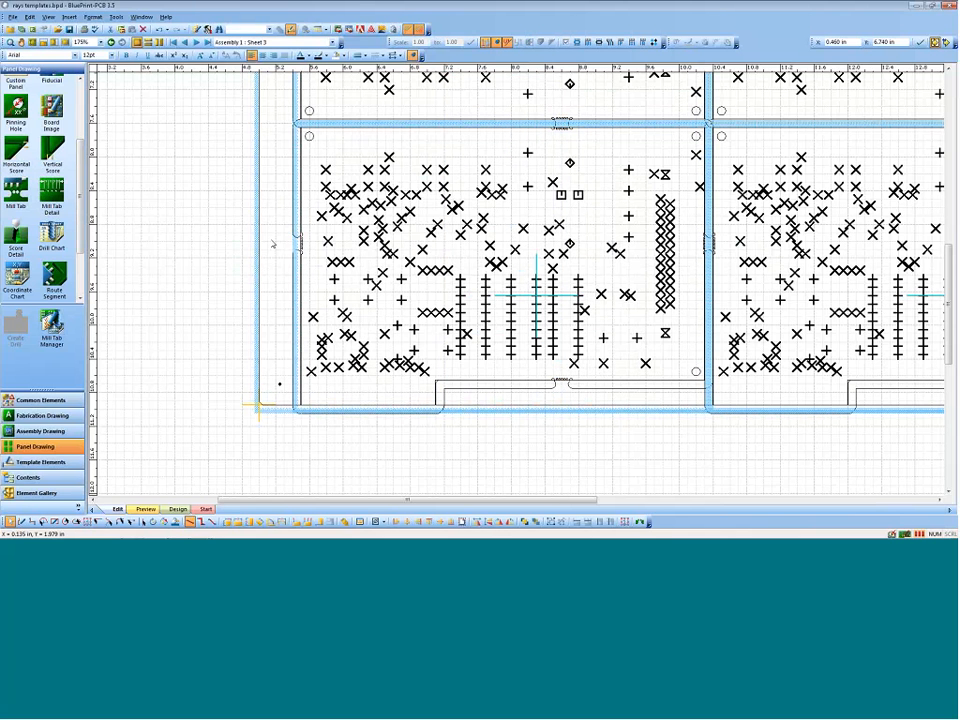
Step: Merge the web routes of all the boards on the panel
right_click(270, 239)
left_click(293, 285)
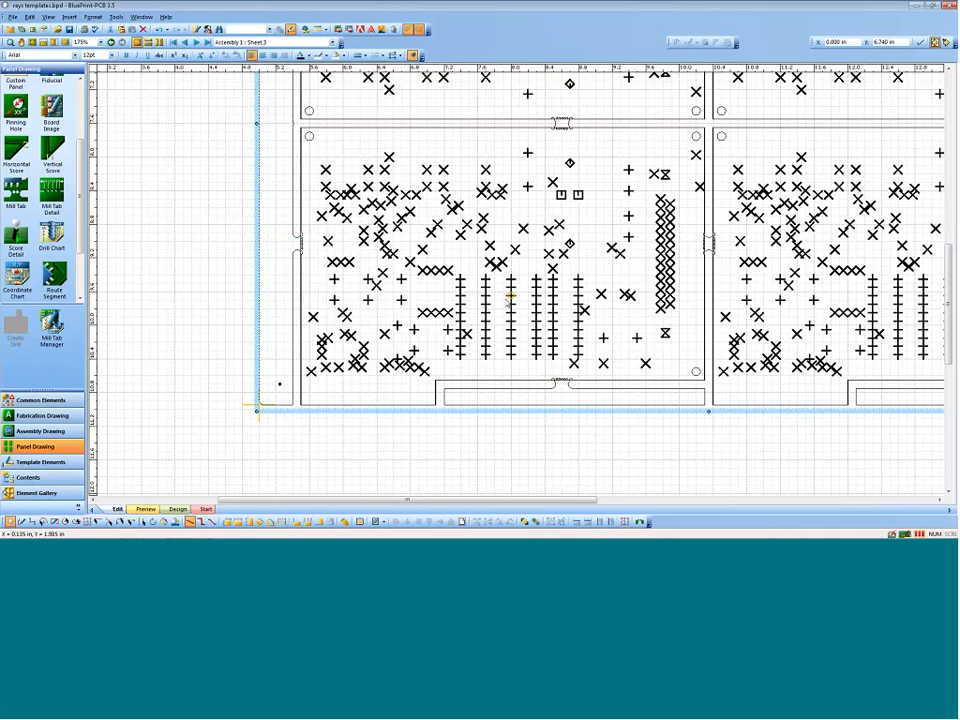
scroll(564, 254, "down", 2)
scroll(567, 253, "up", 2)
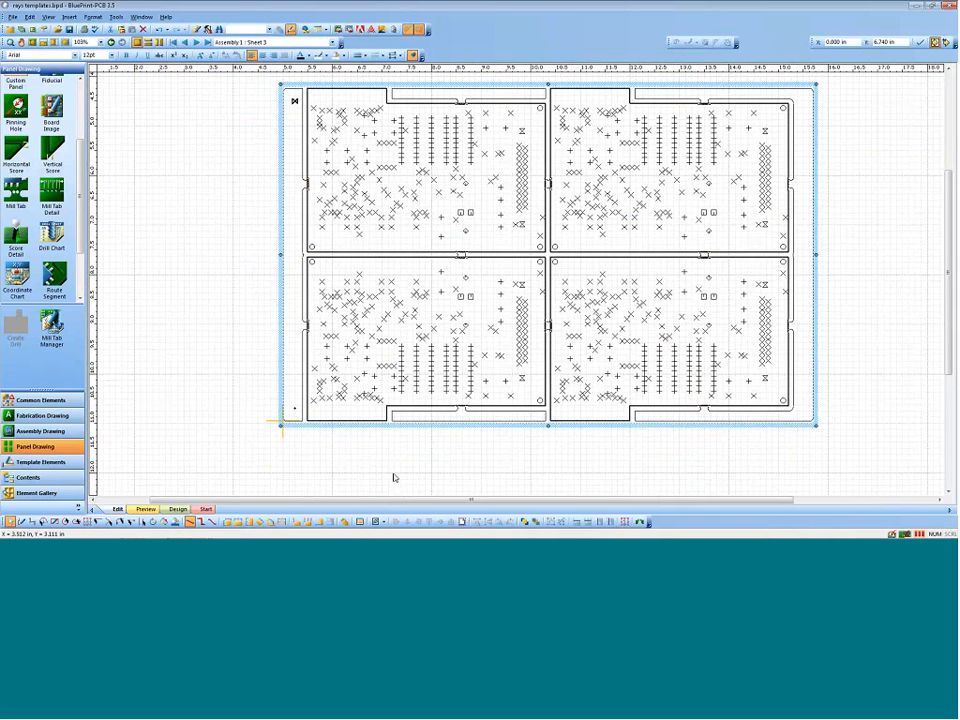
Step: Place a 0.000 ordinate dimension baseline on the left edge of the lower-left board
left_click(295, 524)
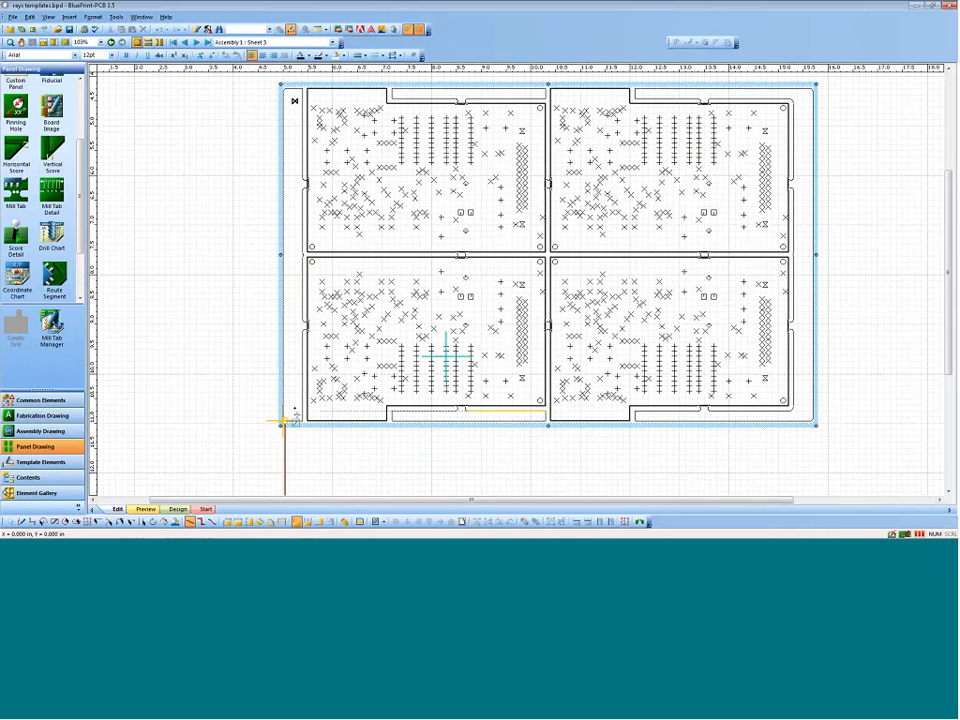
left_click(307, 403)
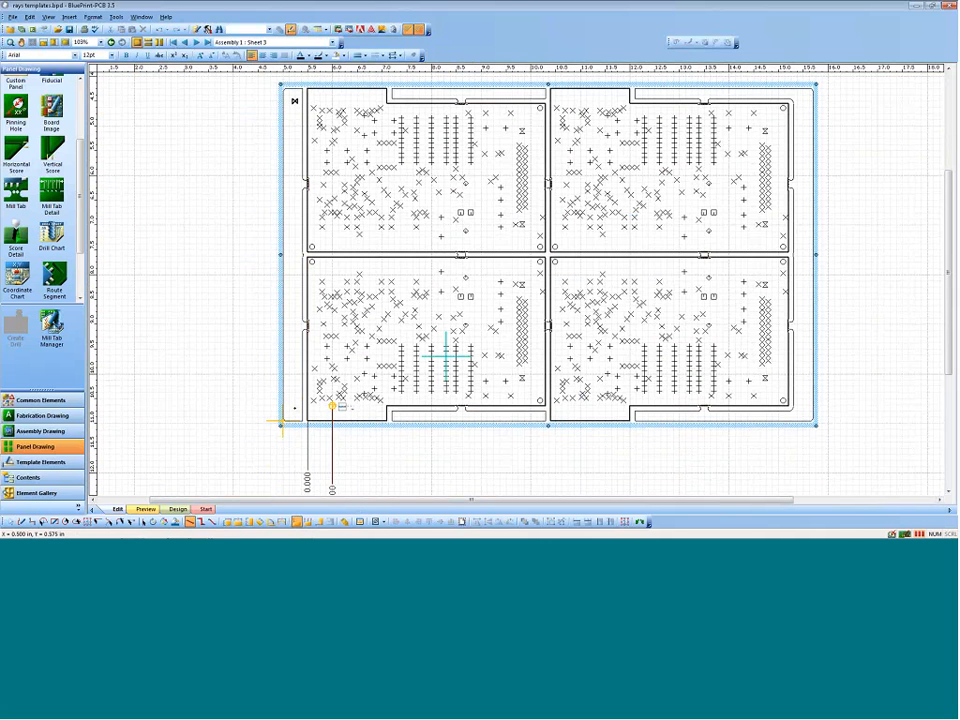
key("Escape")
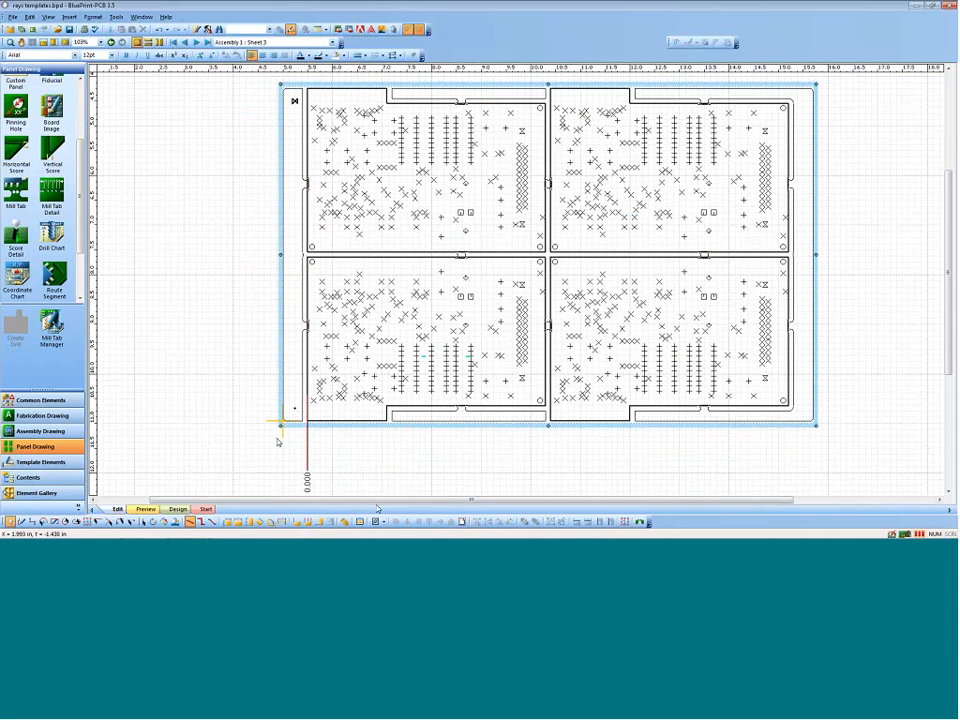
Step: Add ordinate dimensions below the panel for the mill tab on the lower-left board's bottom edge
left_click(308, 521)
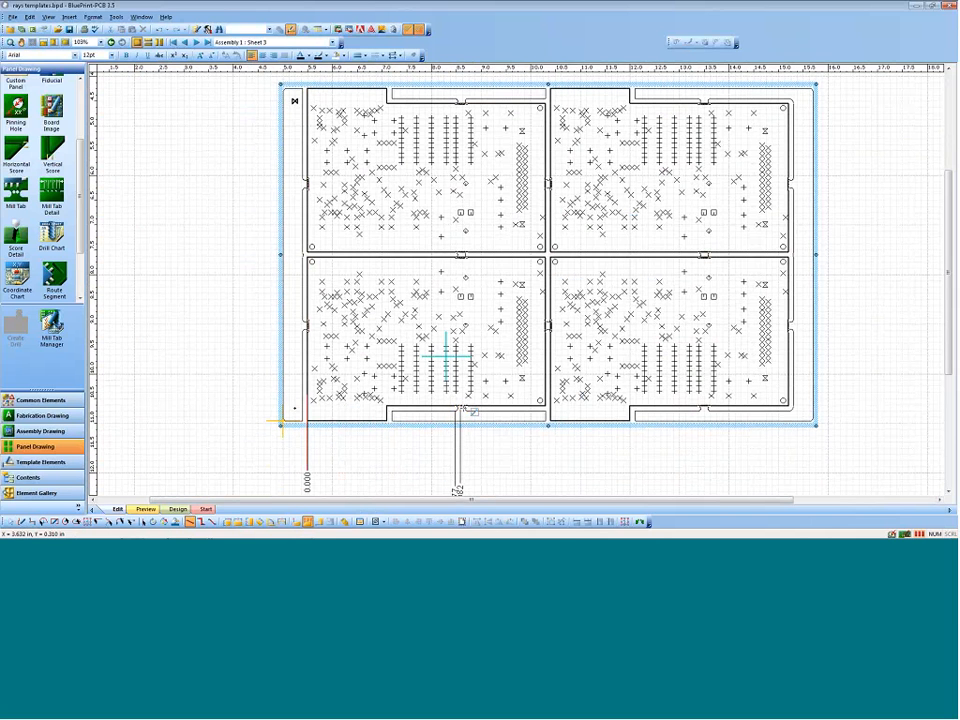
left_click(462, 408)
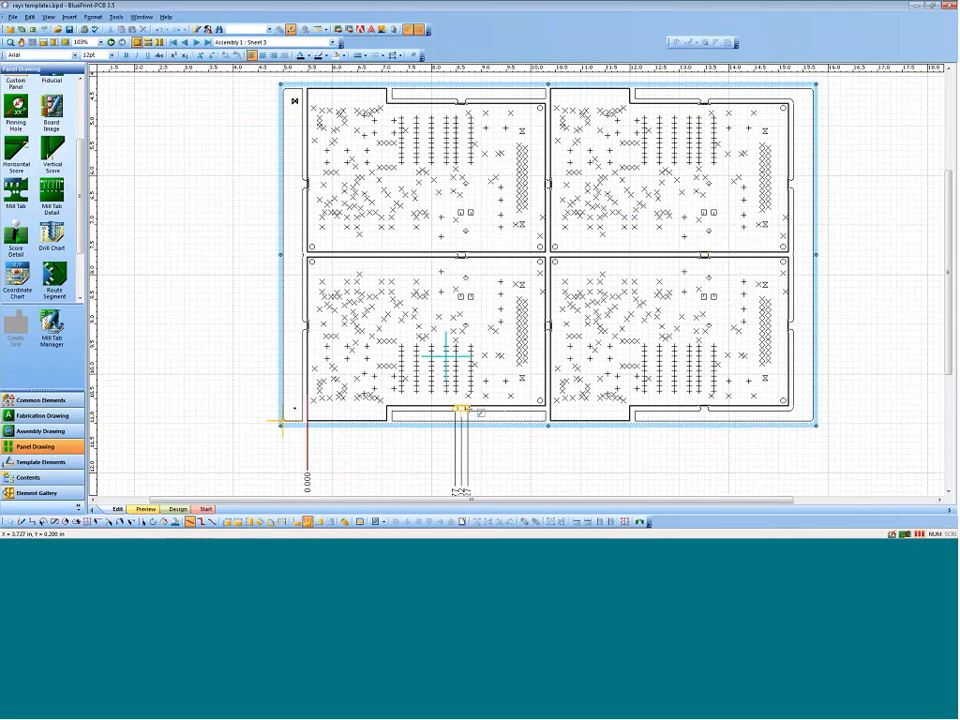
key("Escape")
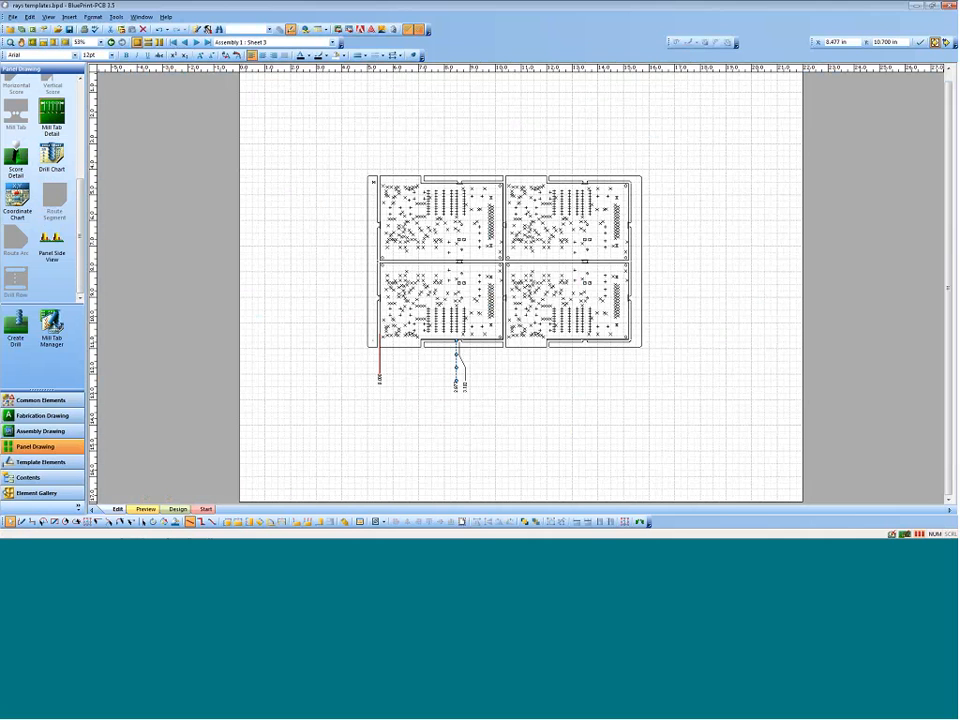
Step: Place a mill tab detail for the Multi-perforated break tab beside the panel at 1:1 scale with a 0.100 in web route width
left_click_drag(51, 113, 677, 236)
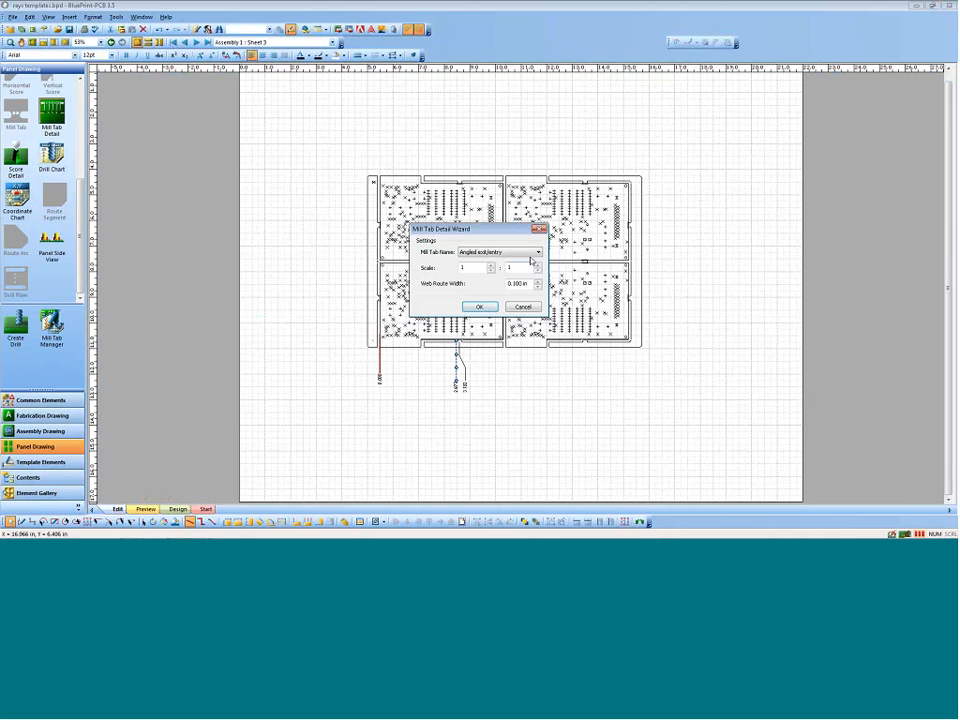
left_click(500, 252)
left_click(500, 294)
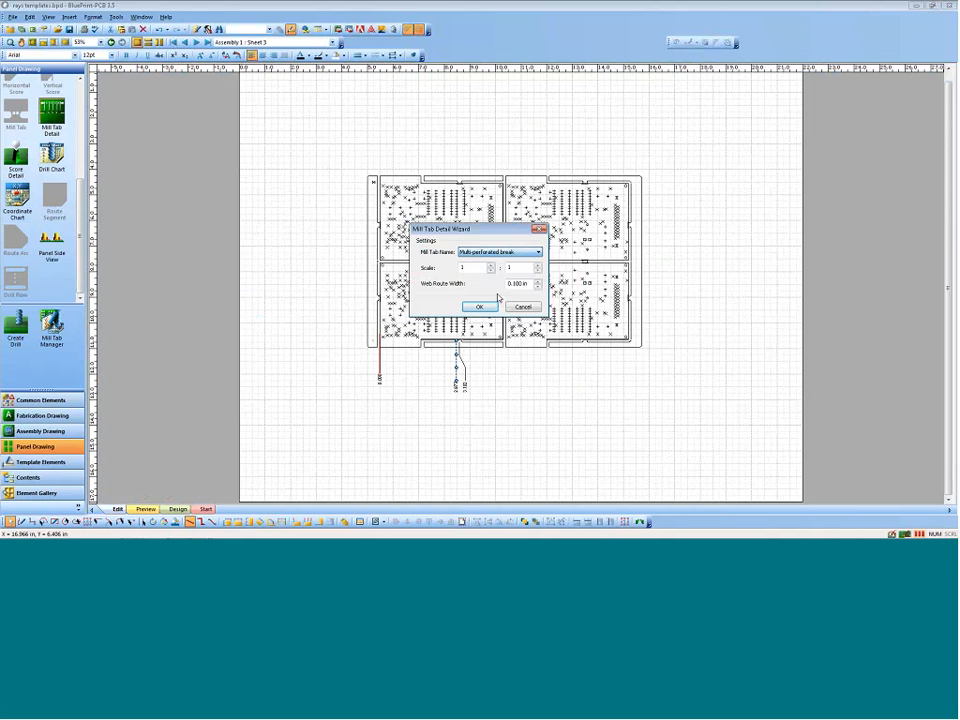
left_click(491, 306)
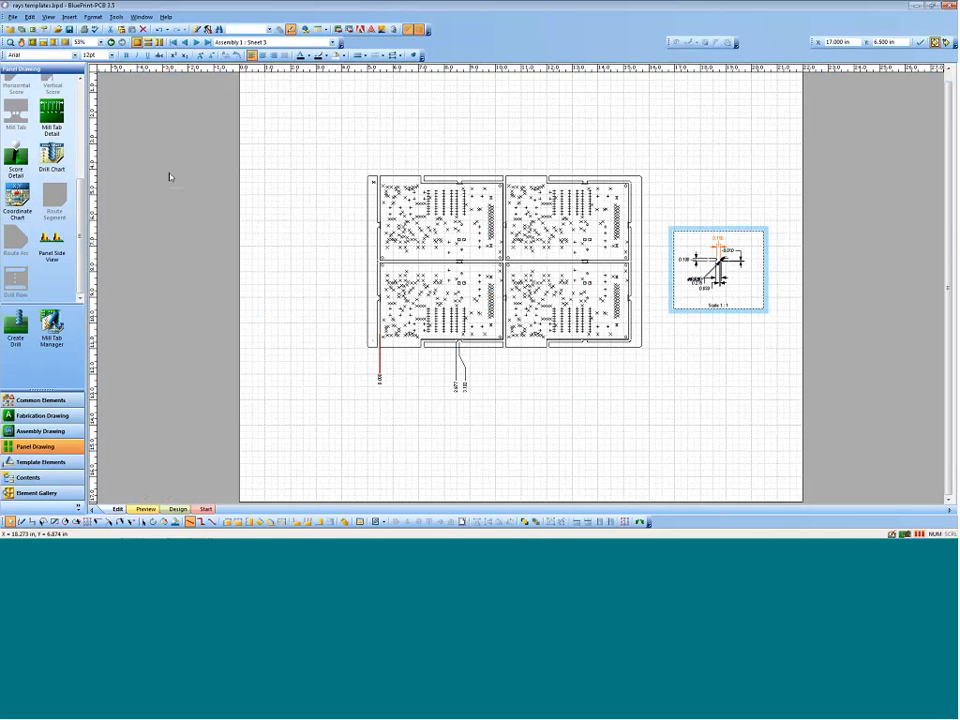
Step: Add a drill chart to the panel sheet and move its first part above the mill tab detail
left_click_drag(51, 155, 445, 136)
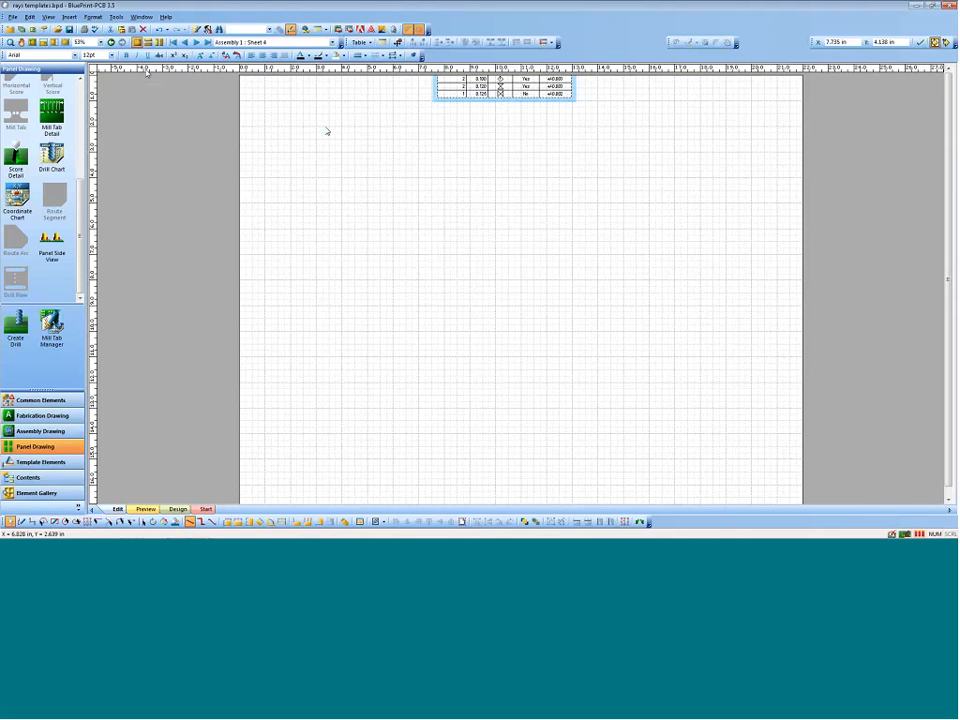
left_click(184, 43)
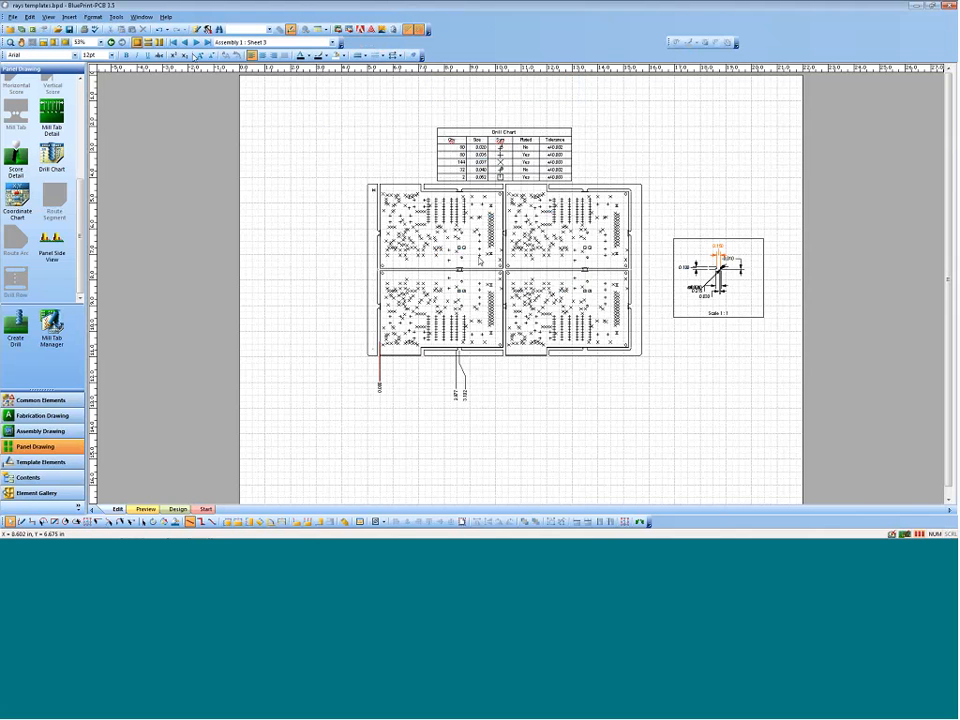
left_click(537, 124)
left_click_drag(537, 124, 750, 81)
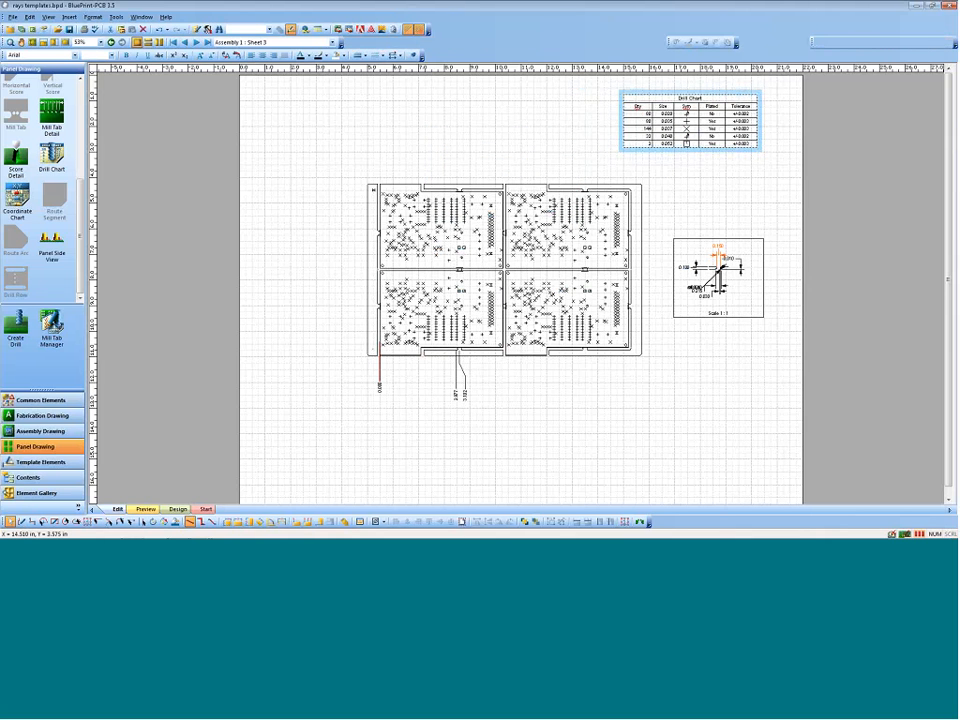
left_click(547, 182)
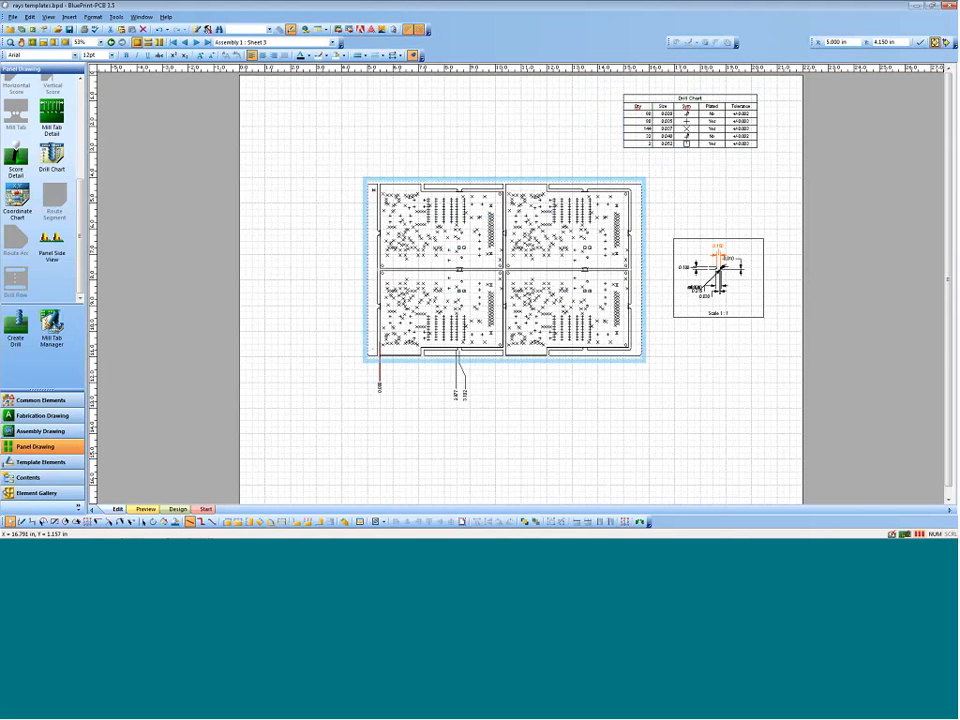
Step: Exclude the CAD drills from the panel drill chart's data source
right_click(668, 95)
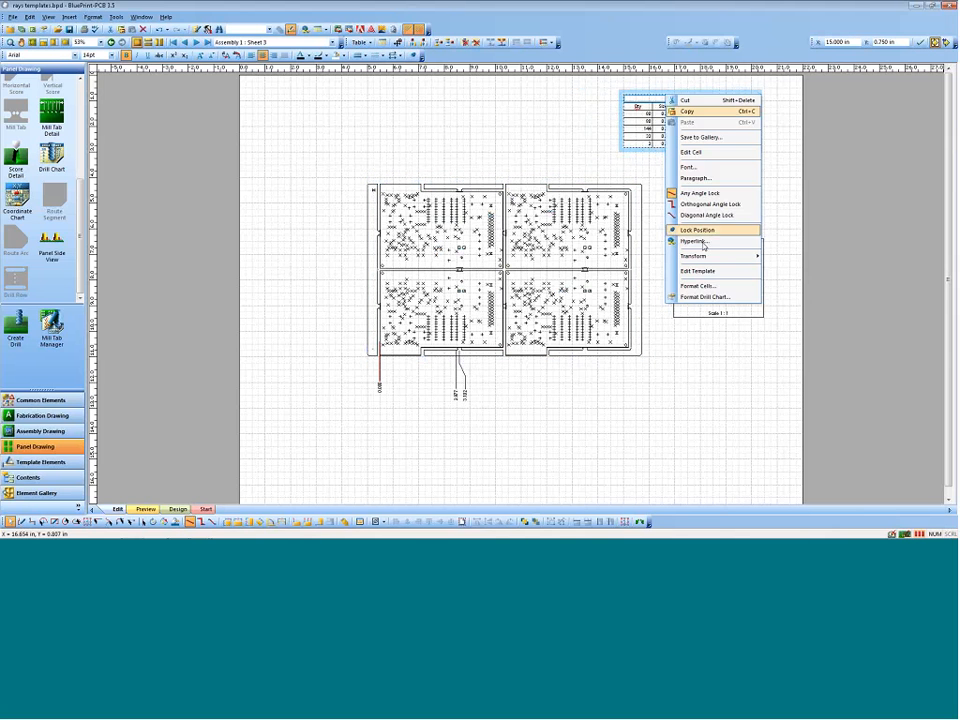
left_click(724, 297)
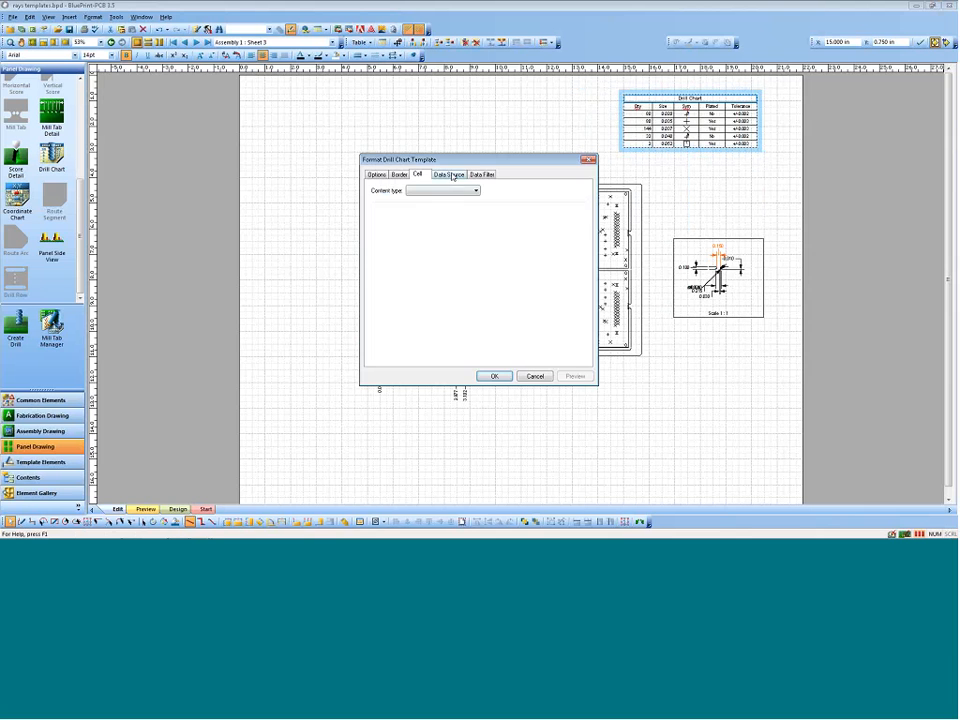
left_click(450, 175)
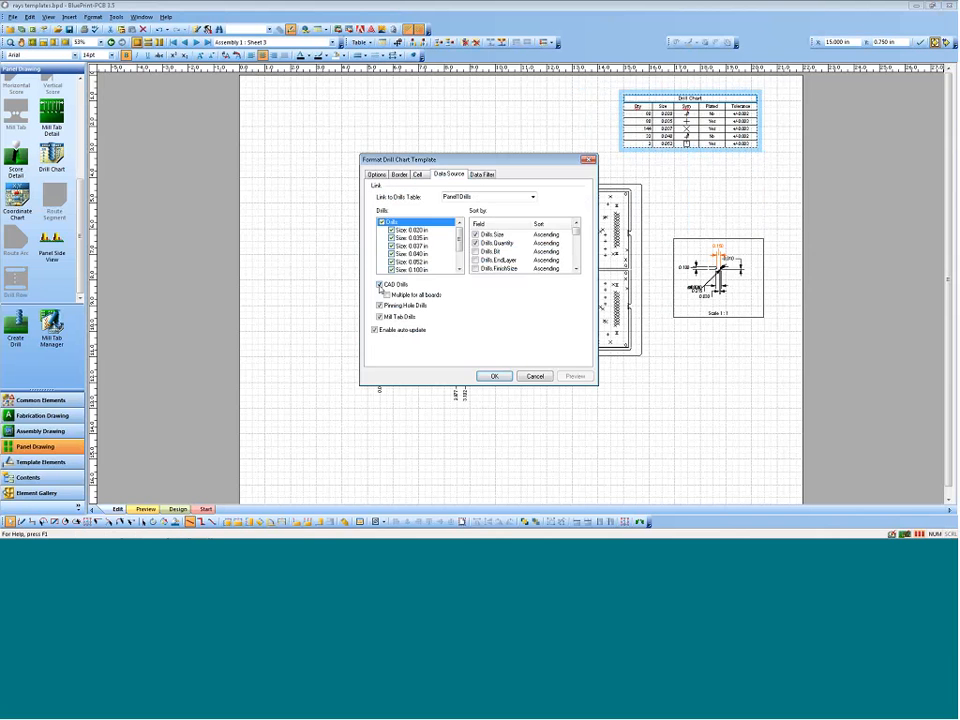
left_click(493, 376)
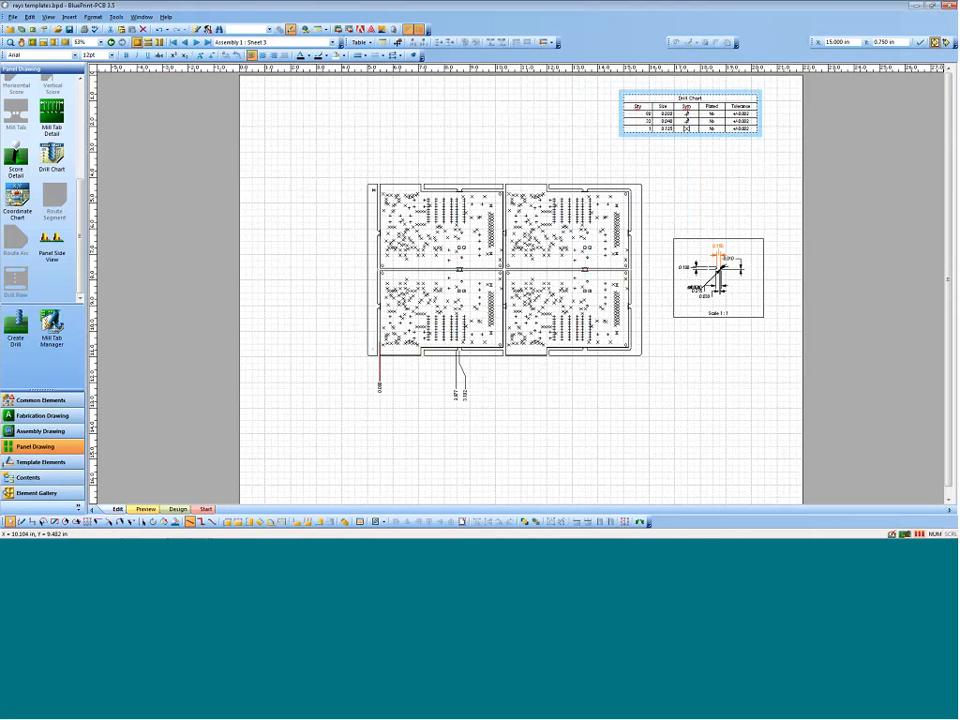
Step: Display all the sheets side by side and bring the fabrication drawing into view
left_click(185, 43)
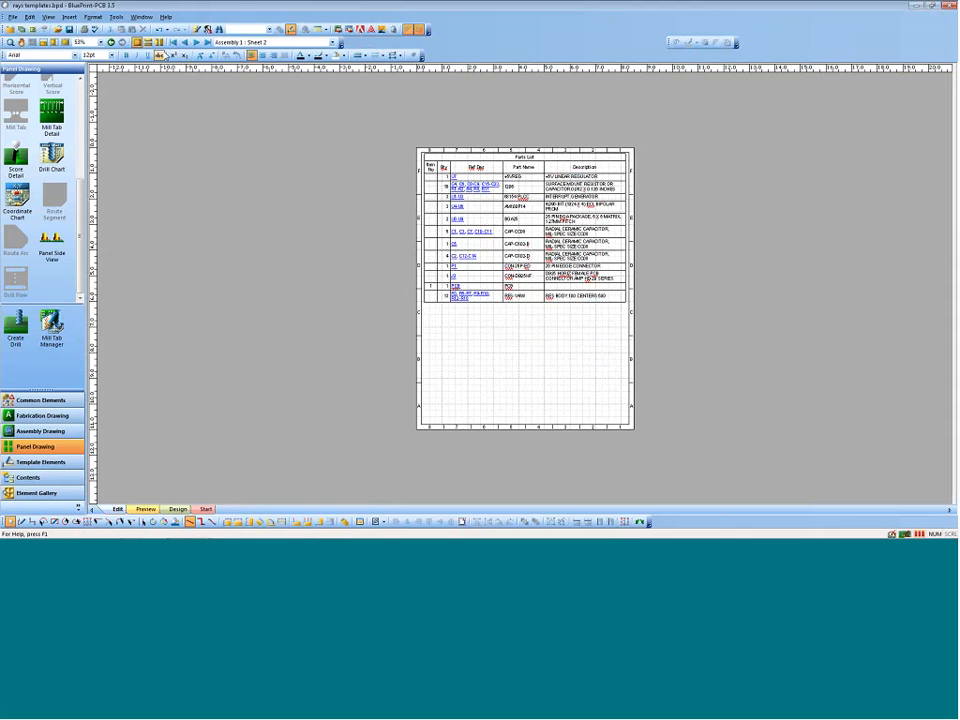
left_click(159, 43)
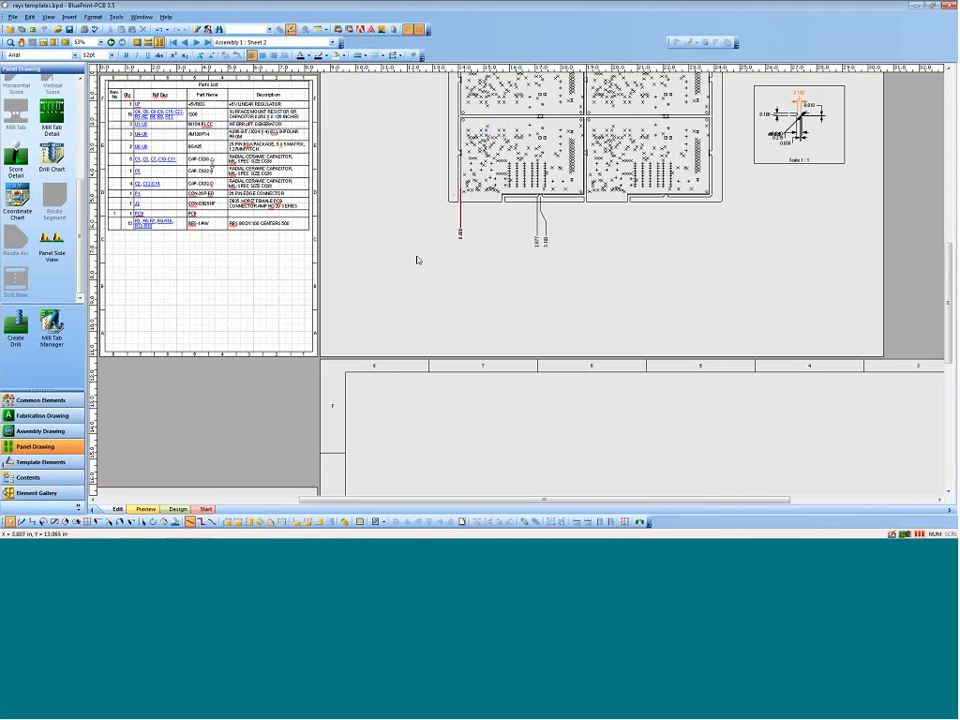
scroll(410, 256, "up", 10)
scroll(406, 254, "up", 3)
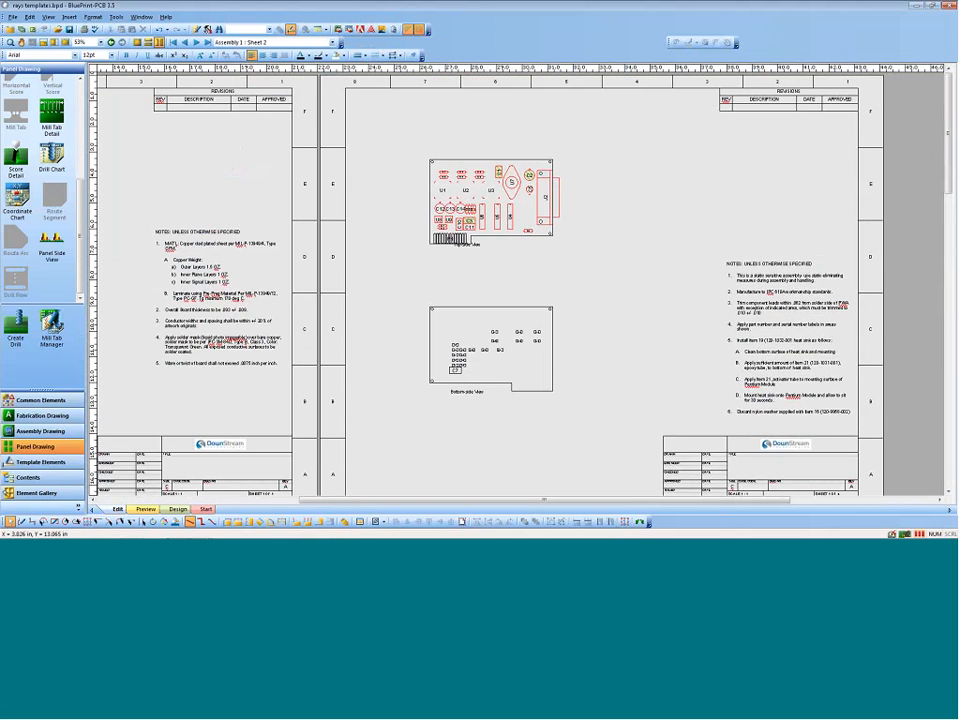
left_click_drag(324, 498, 130, 498)
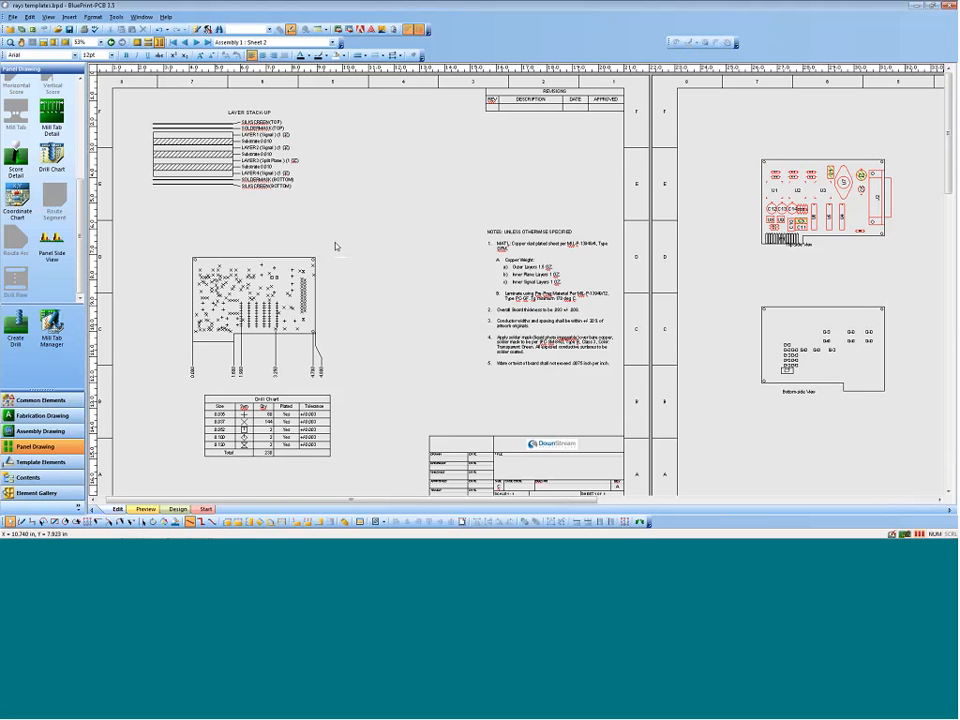
Step: Import the PADS ASCII file BluePrint Demo Rev 2.asc and auto-update all the listed template-based elements
left_click(12, 17)
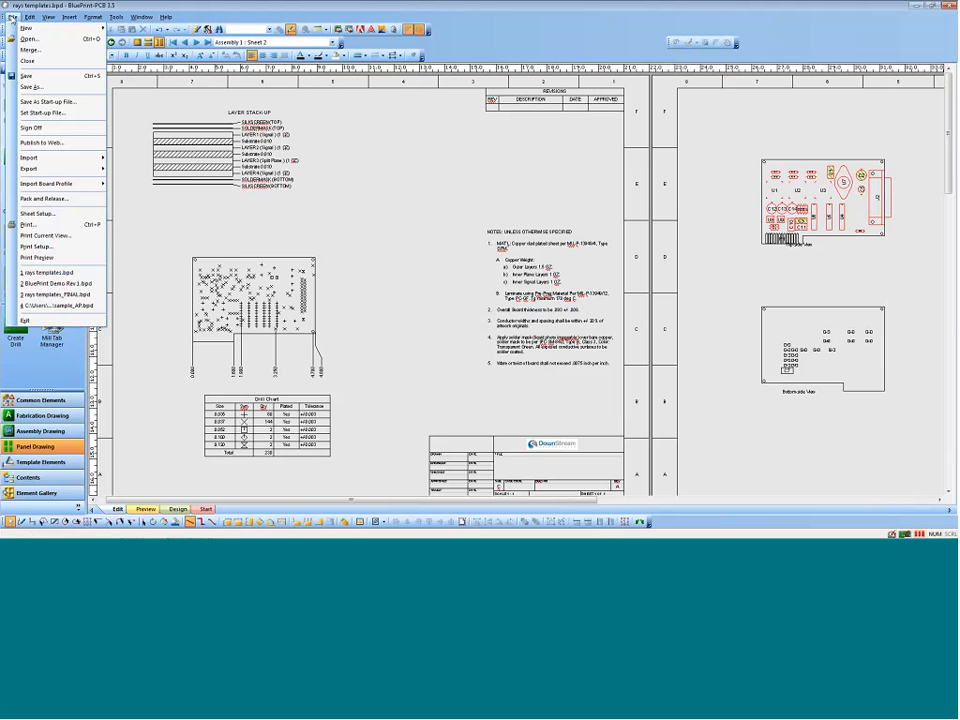
mouse_move(80, 158)
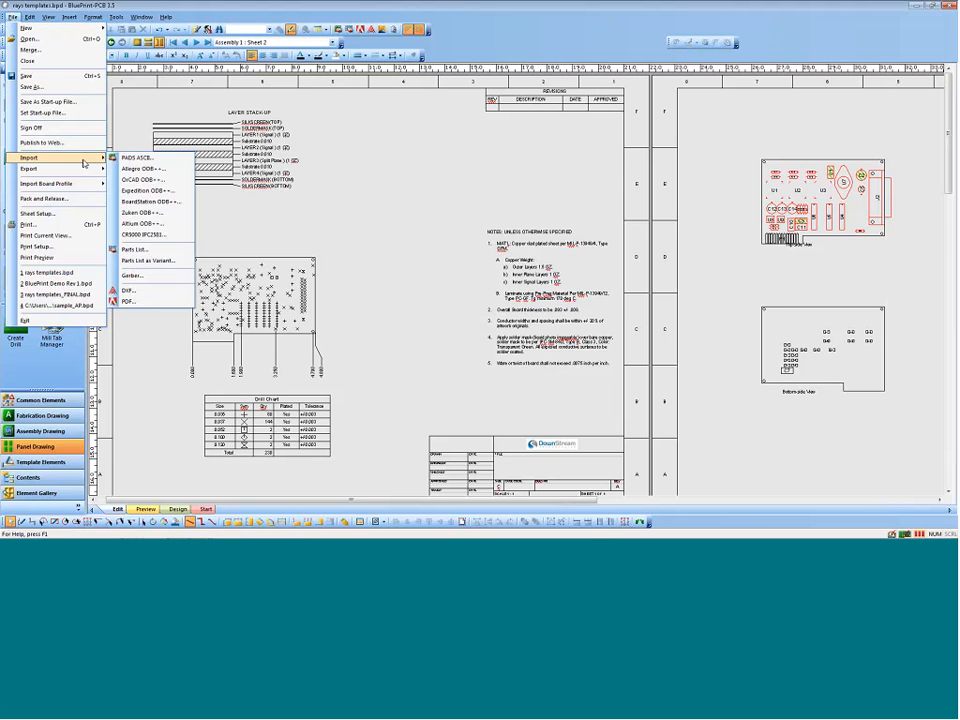
left_click(130, 157)
left_click(440, 224)
left_click(440, 215)
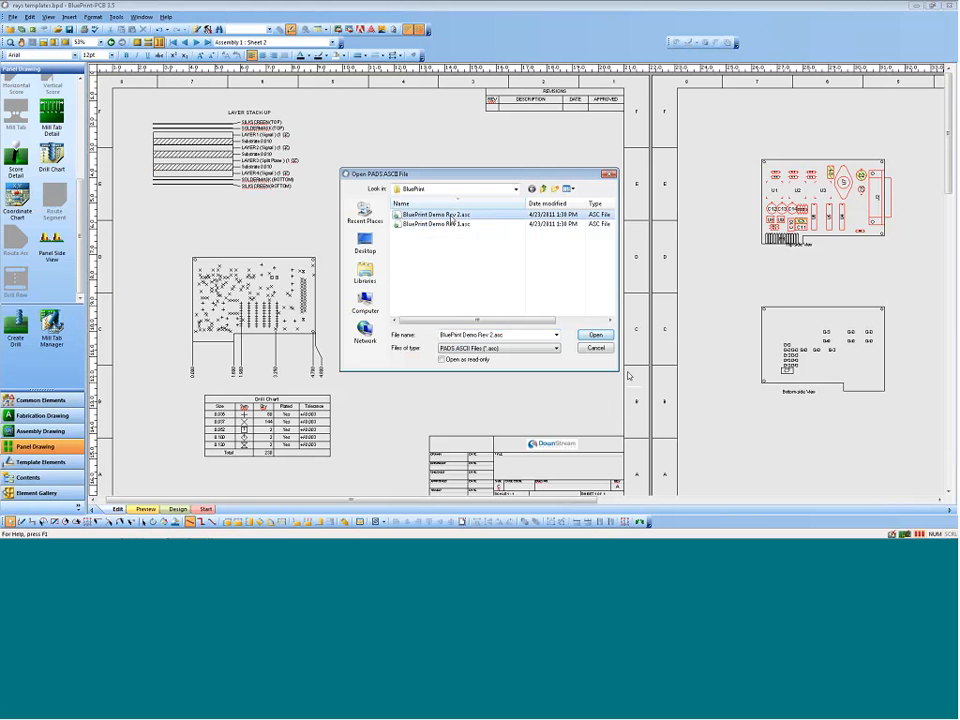
left_click(596, 348)
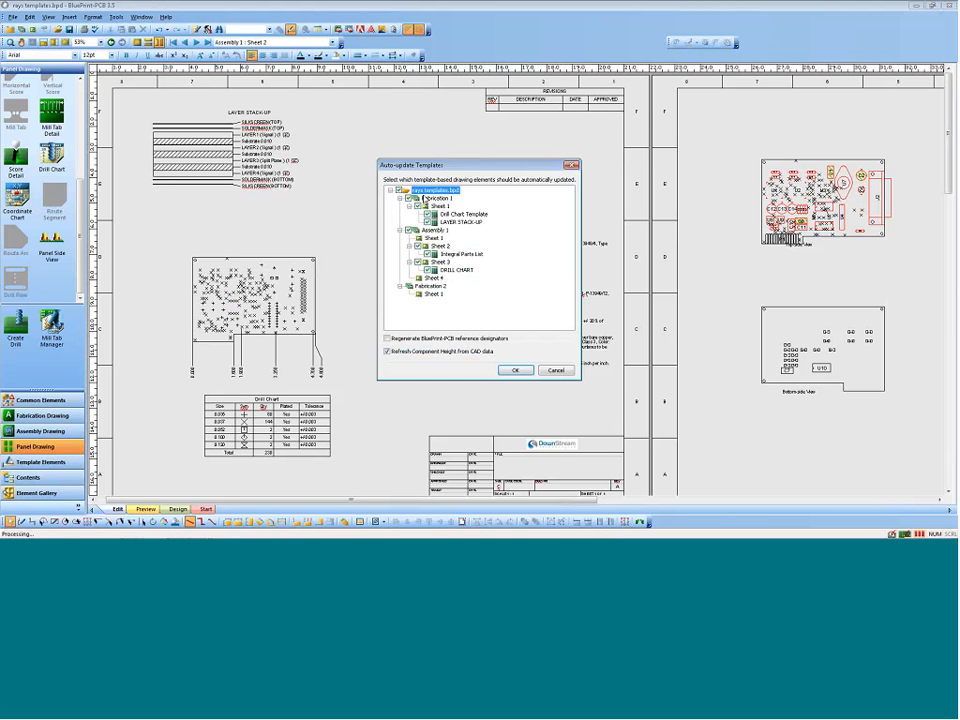
left_click(514, 371)
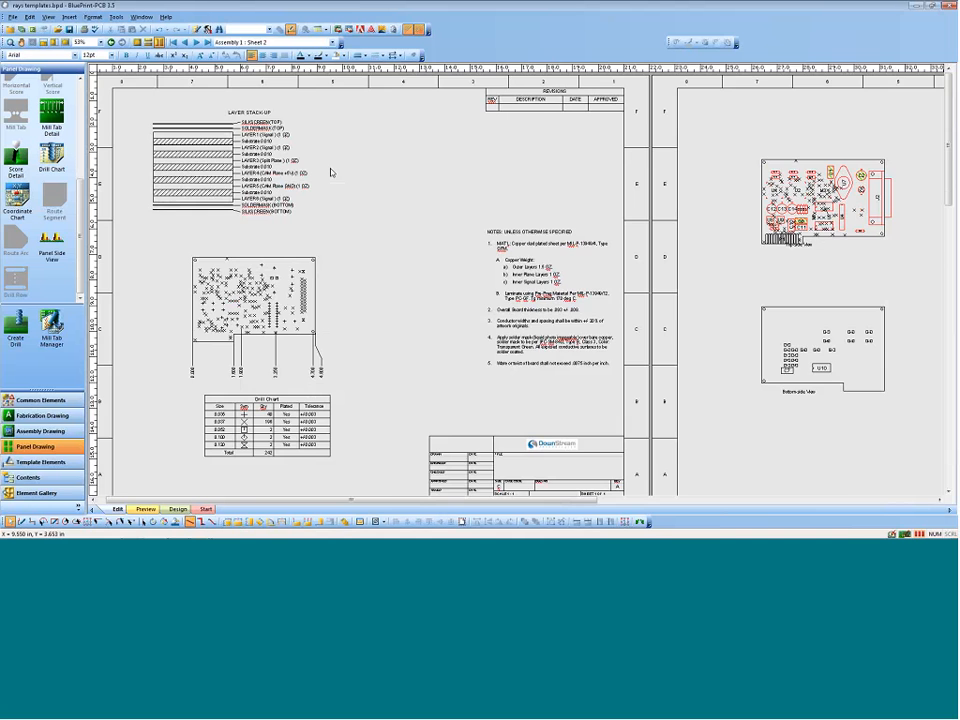
Step: Examine the updated layer stack-up, drill pattern, drill chart, assembly views and parts list across the sheets
scroll(331, 172, "down", 10)
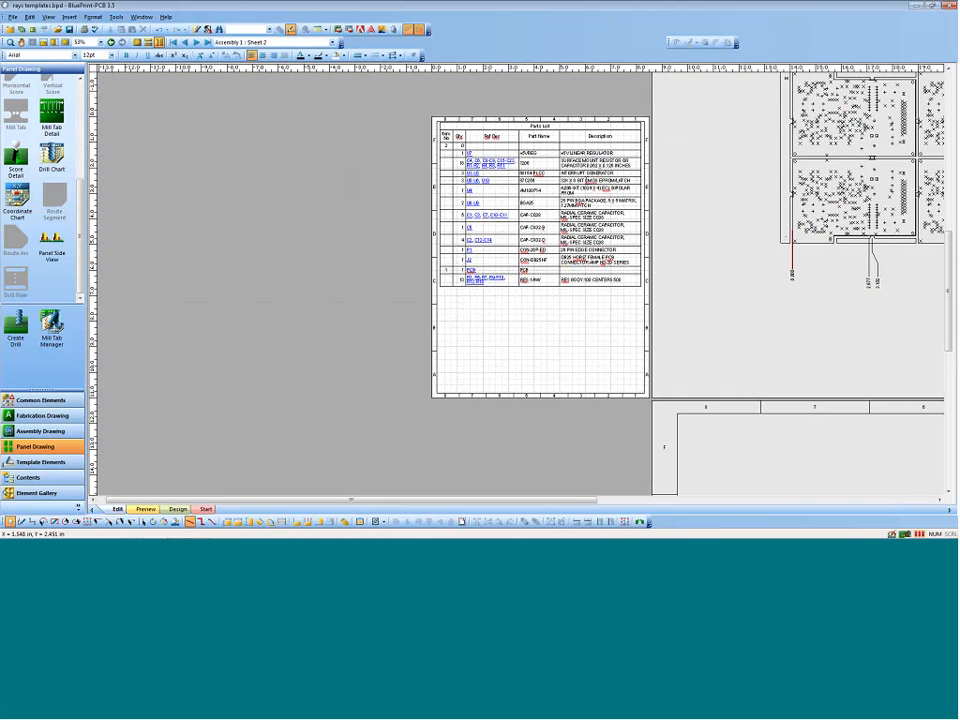
left_click_drag(540, 505, 720, 505)
scroll(657, 369, "up", 2)
scroll(657, 369, "up", 8)
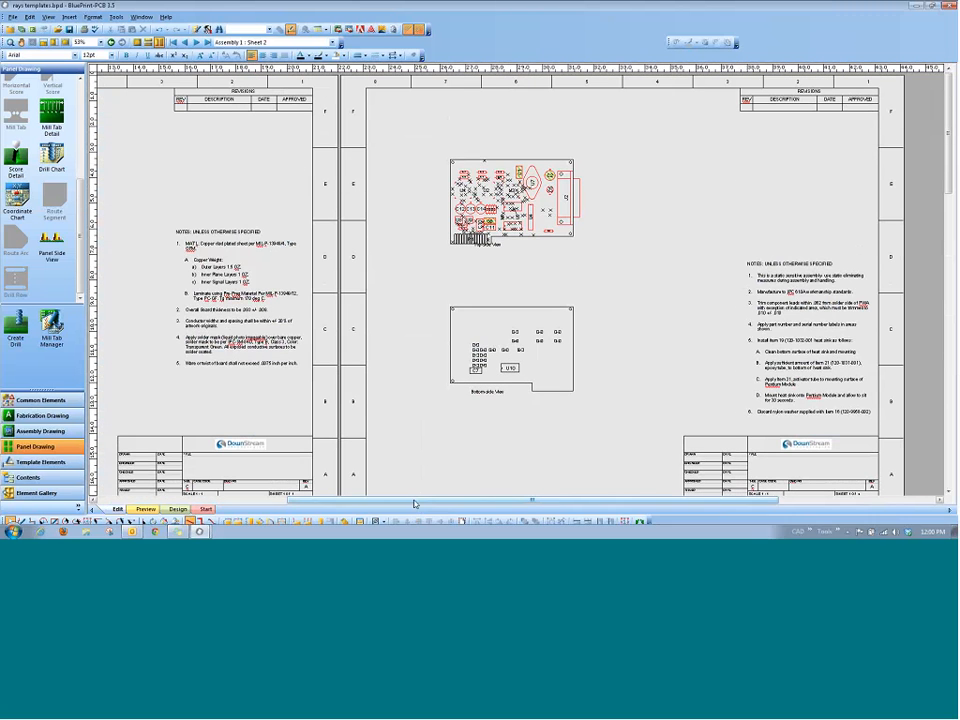
left_click_drag(413, 503, 223, 502)
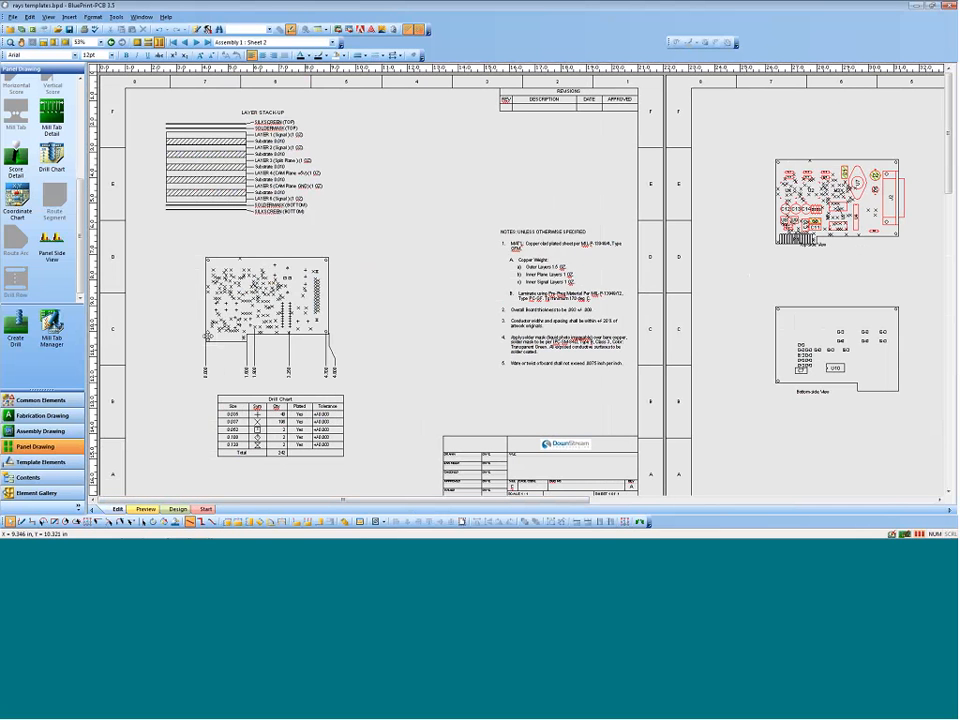
mouse_move(209, 336)
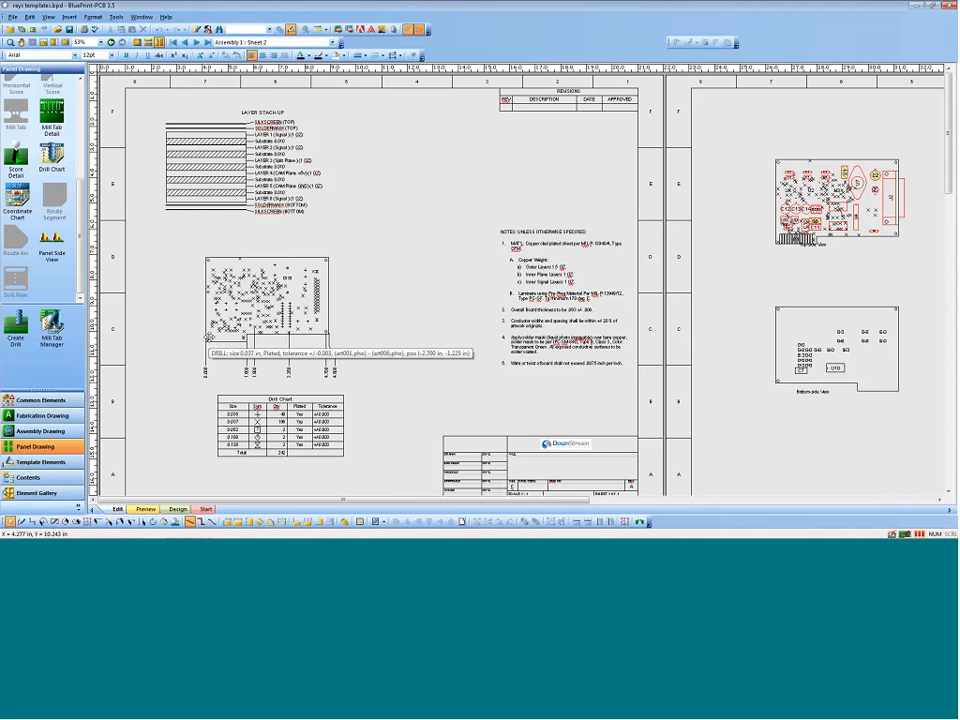
scroll(461, 390, "down", 3)
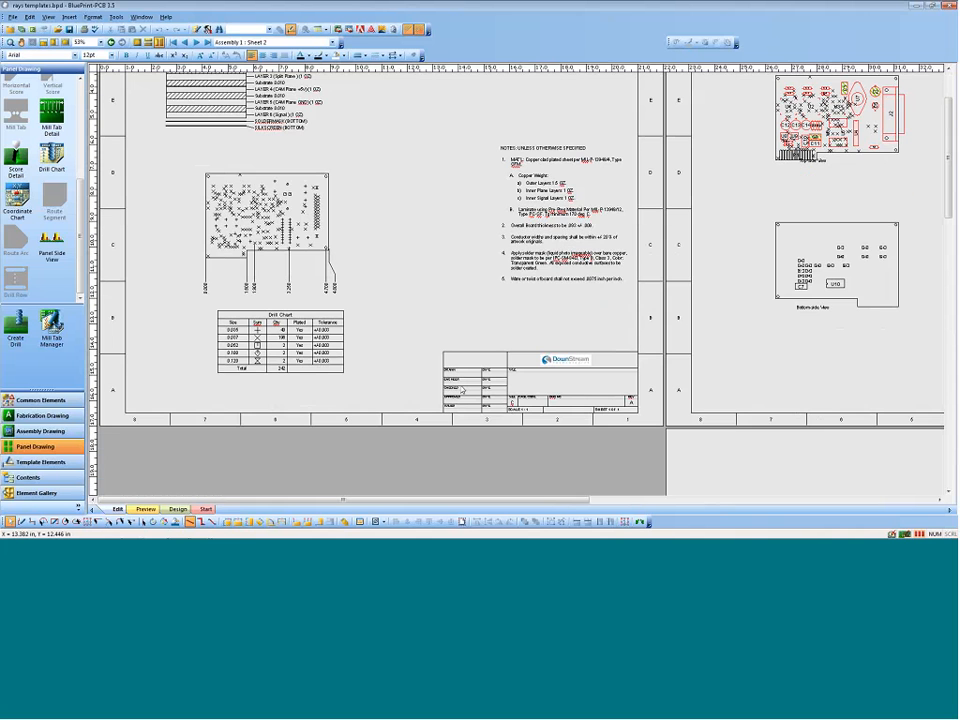
scroll(461, 390, "up", 3)
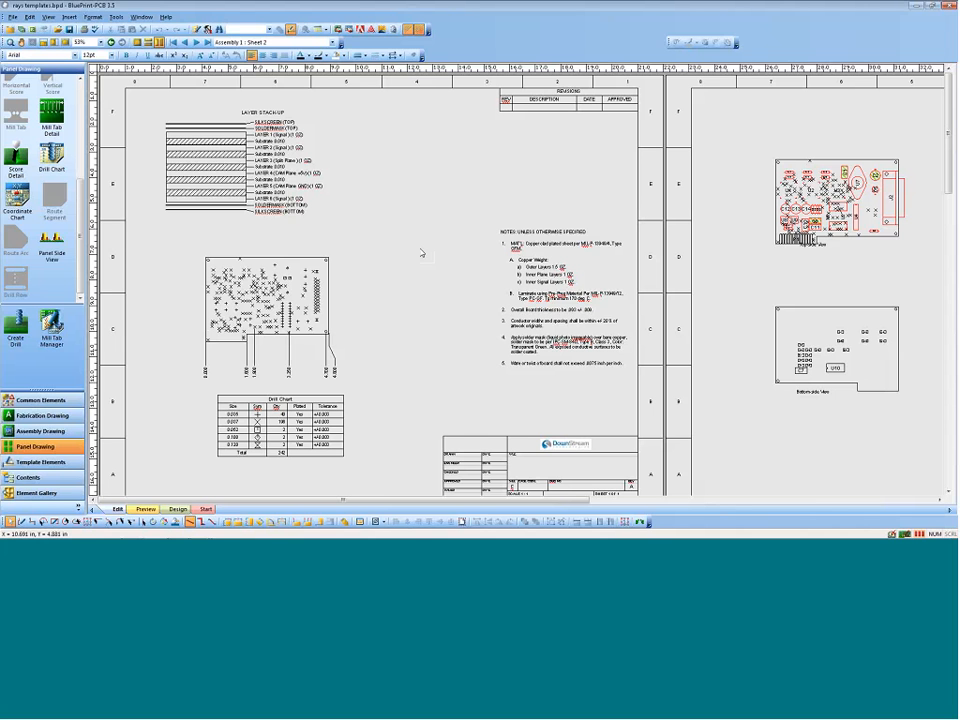
Step: Sign off the drawing to the Desktop as rays templates_FINAL.bpd and close rays templates.bpd without saving changes
left_click(13, 17)
mouse_move(57, 158)
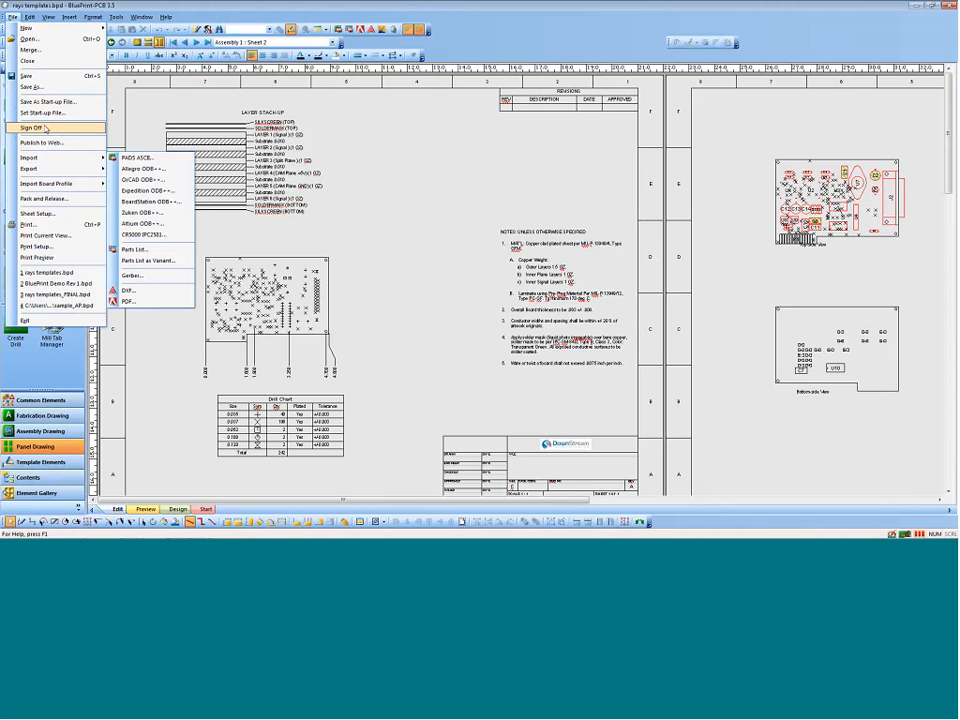
left_click(32, 128)
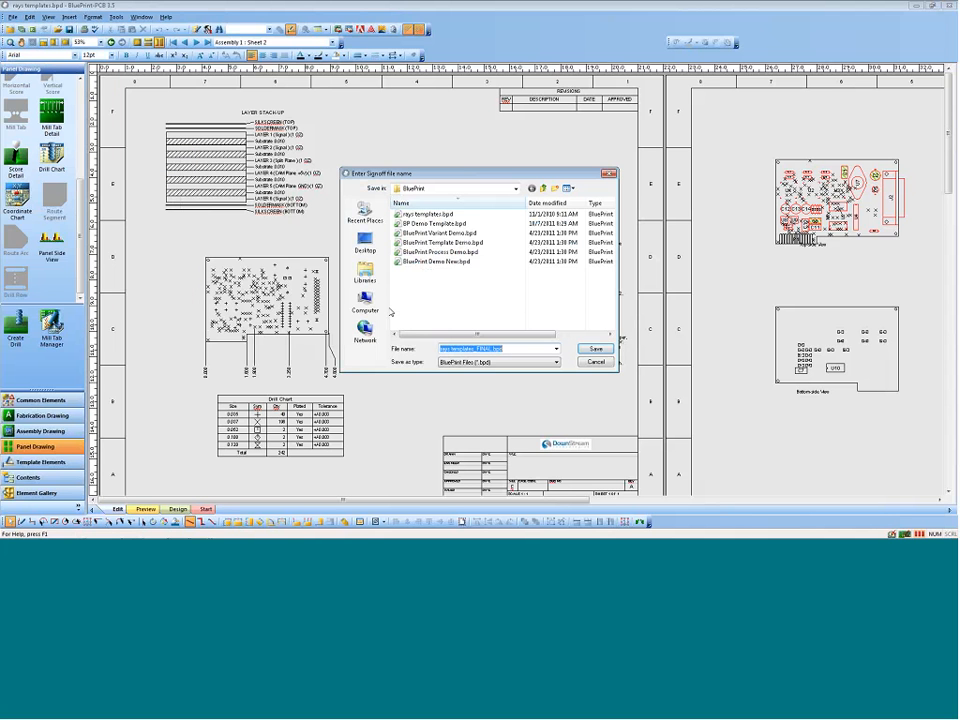
left_click(365, 242)
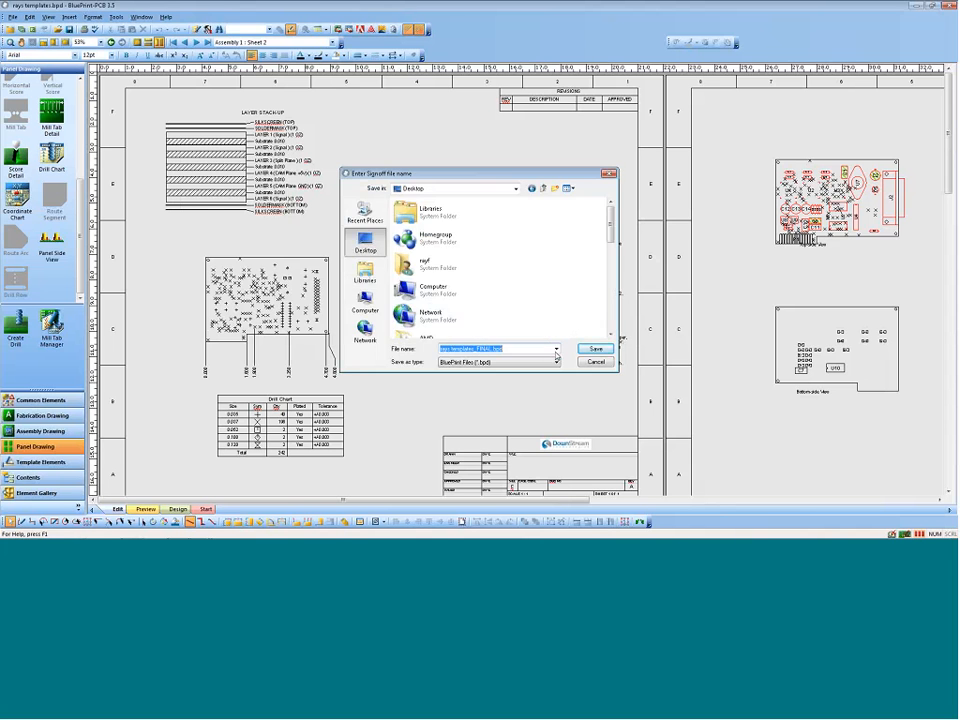
left_click(595, 348)
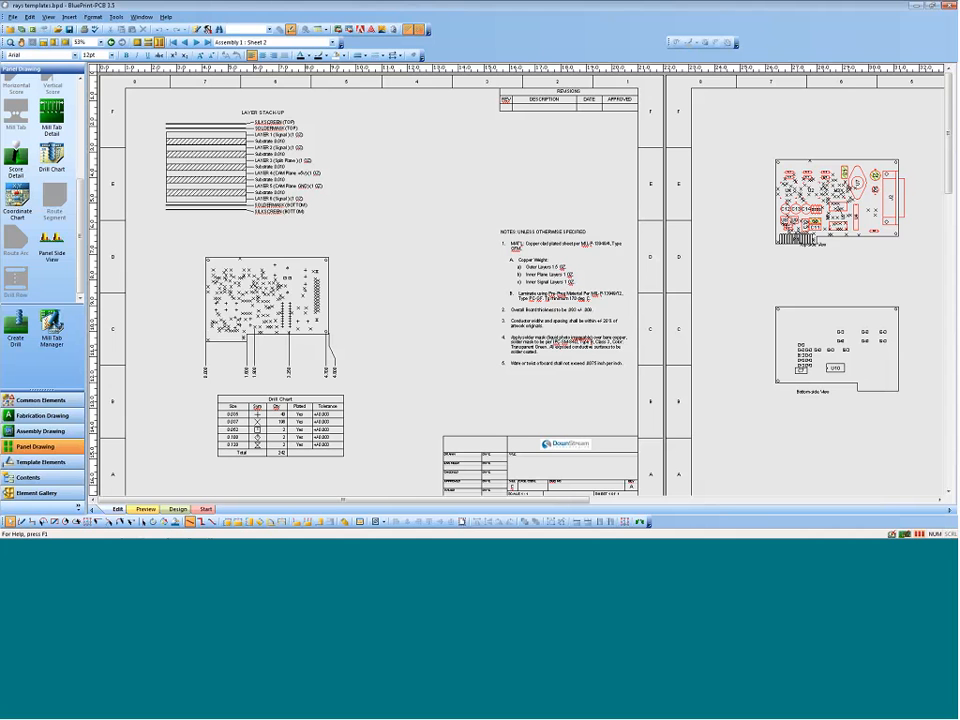
left_click(917, 8)
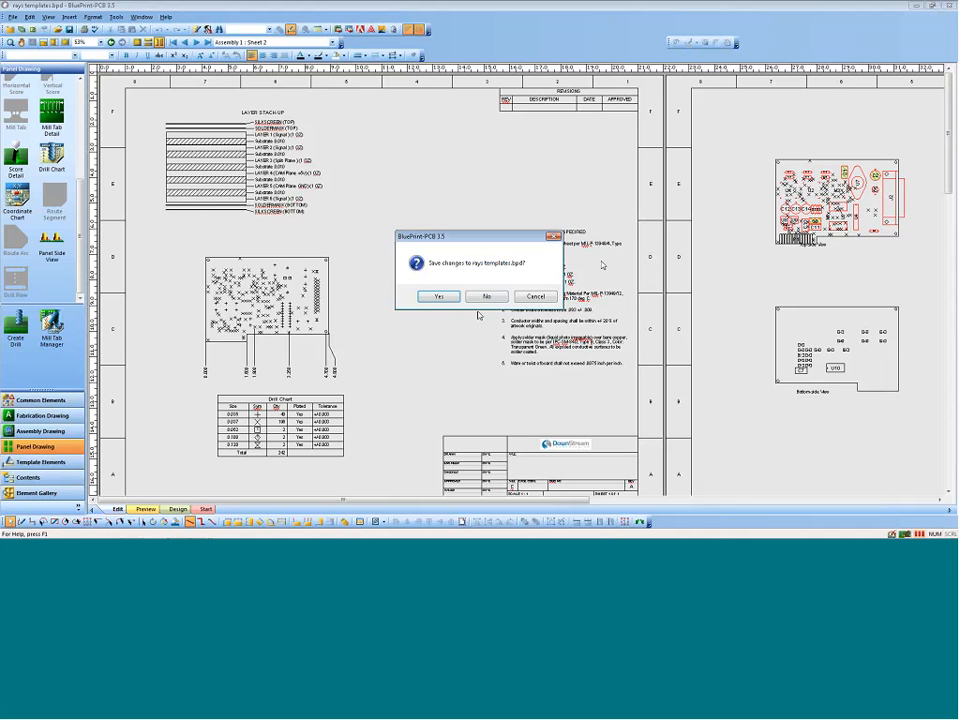
left_click(486, 298)
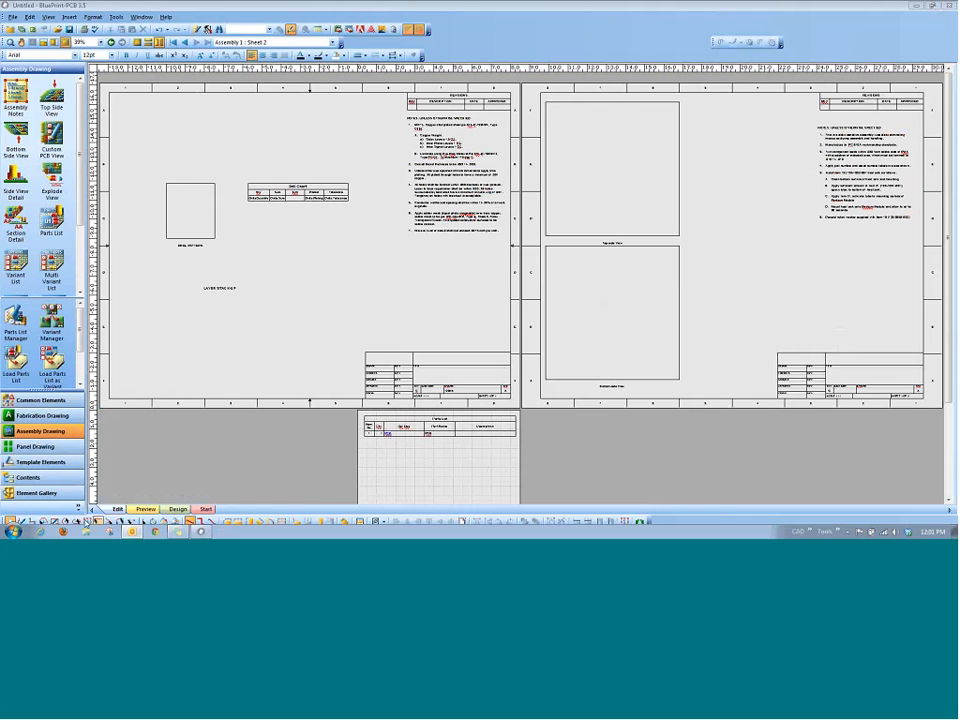
Step: Open the signed-off rays templates_FINAL.bpd from the Desktop and initiate the ECO process on it
left_click(86, 531)
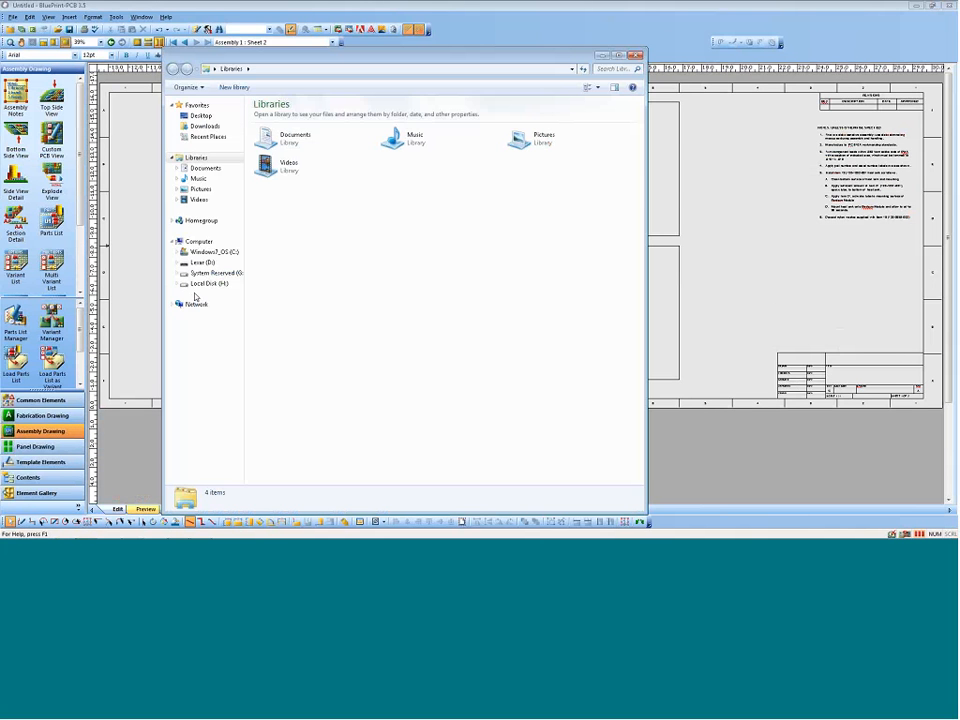
left_click(197, 116)
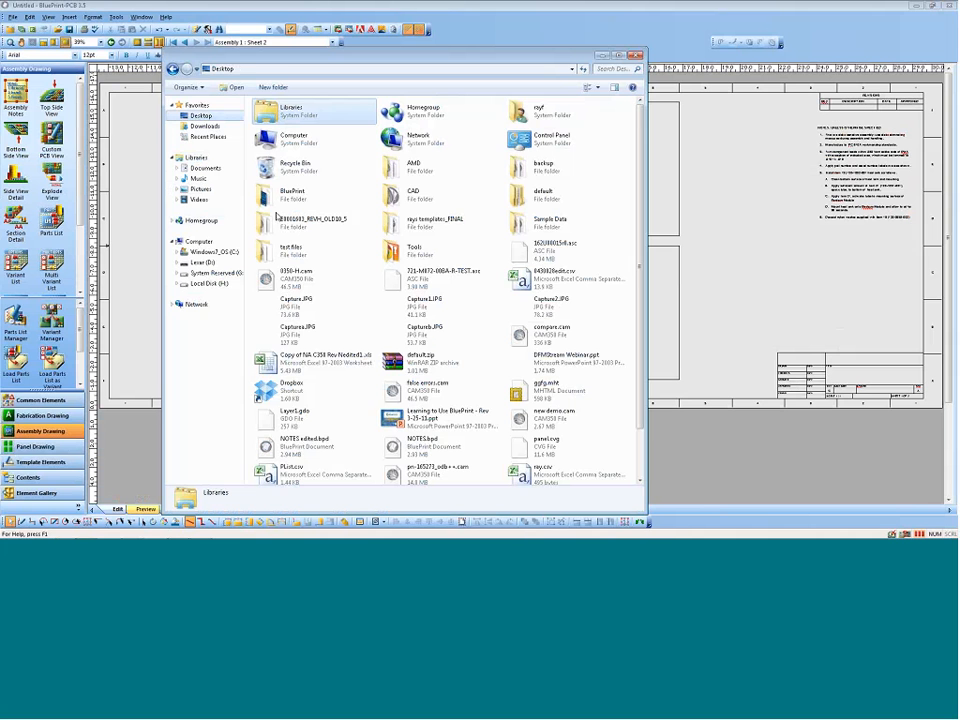
scroll(480, 330, "down", 2)
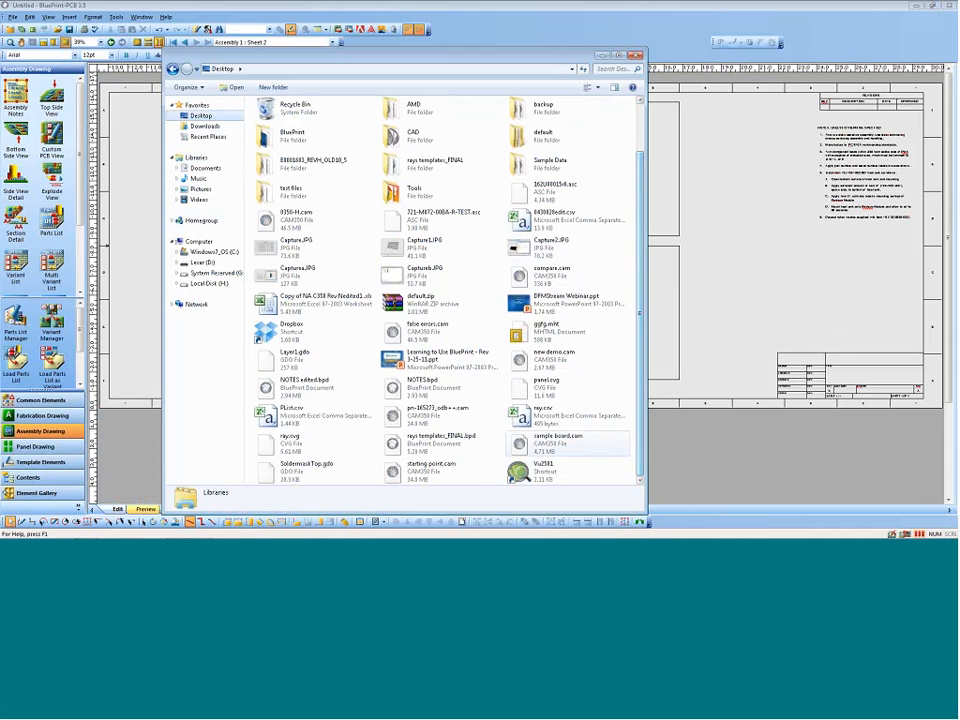
double_click(425, 440)
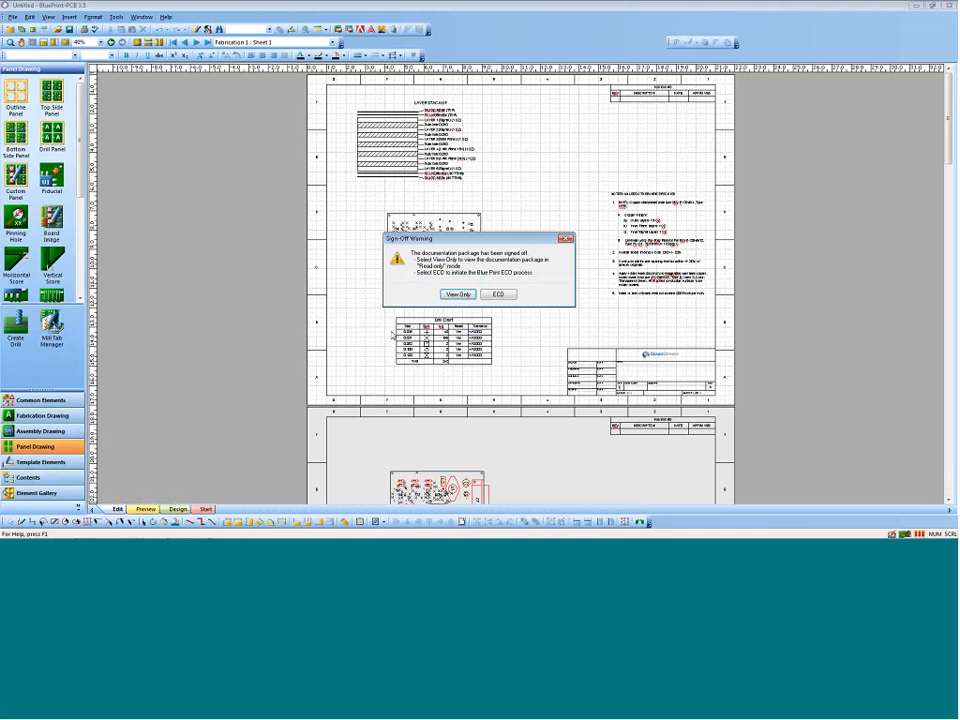
left_click(499, 294)
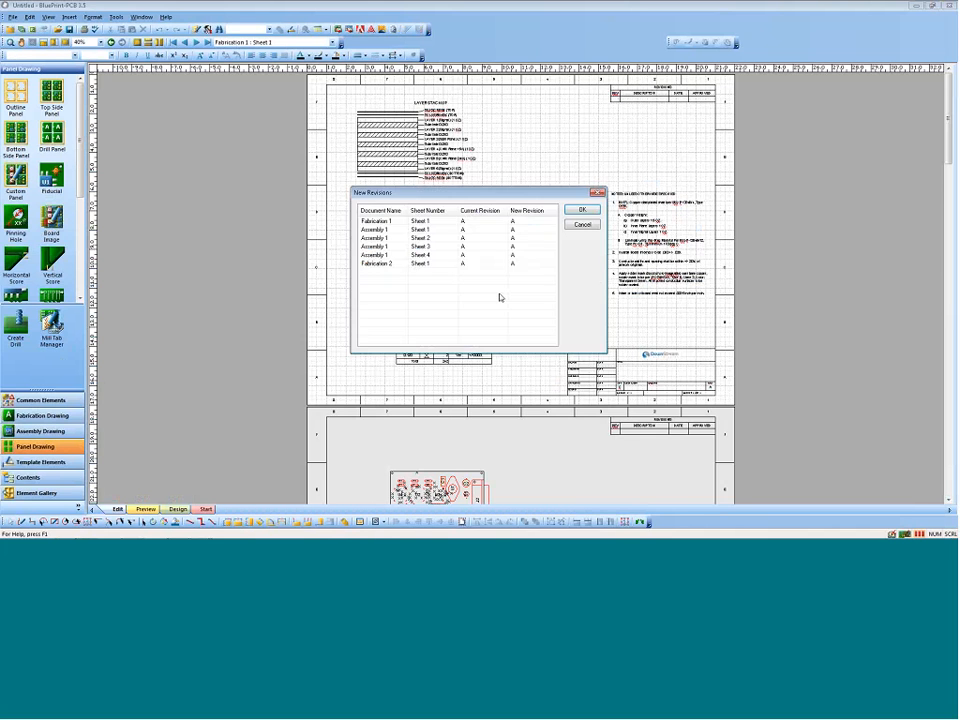
Step: Set the new revision to B for every Fabrication 1, Assembly 1 and Fabrication 2 sheet
left_click(515, 221)
type("B")
left_click(513, 229)
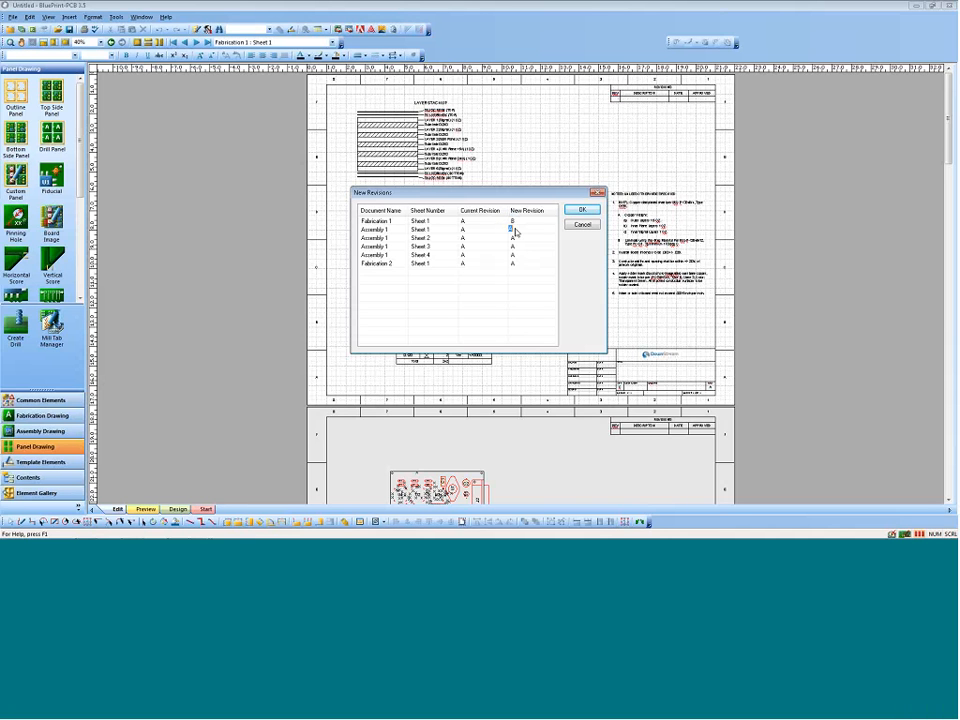
type("B")
left_click(521, 237)
type("B")
left_click(519, 247)
type("B")
left_click(519, 256)
type("B")
left_click(518, 264)
left_click(518, 265)
type("B")
key("Return")
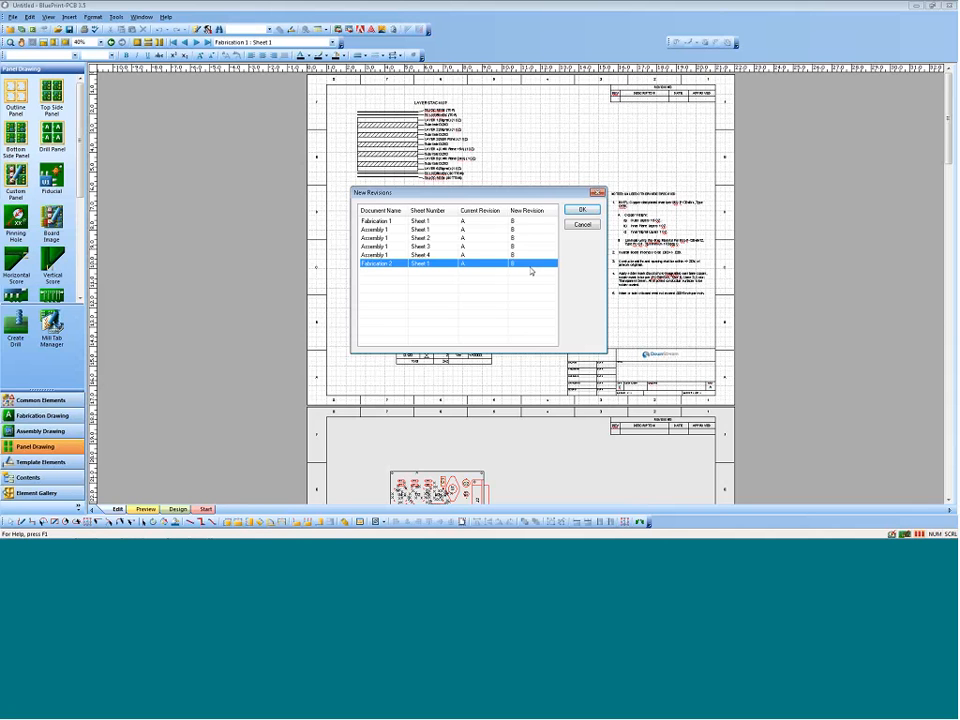
left_click(580, 211)
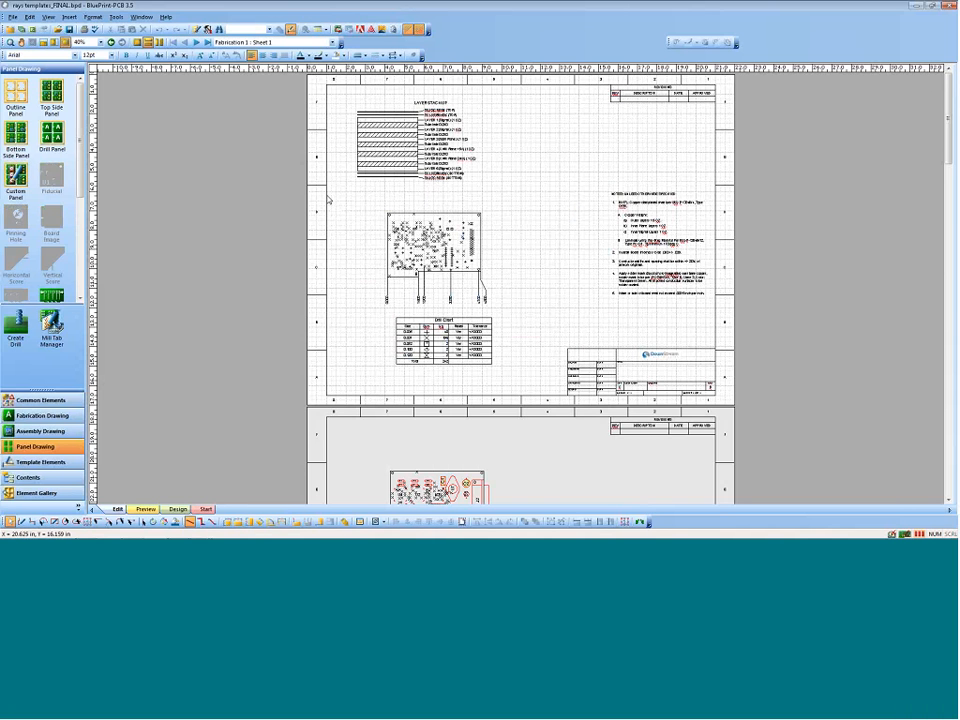
Step: Import the PADS ASCII file BluePrint Demo Rev 1.asc and auto-update all the listed template-based elements
left_click(13, 17)
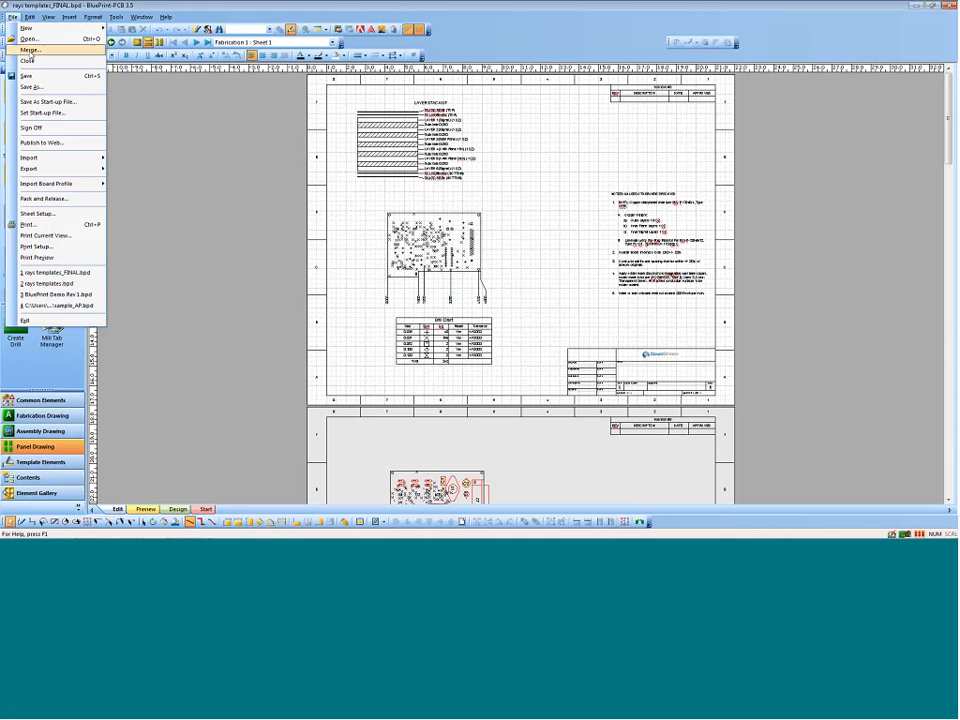
mouse_move(50, 157)
left_click(132, 158)
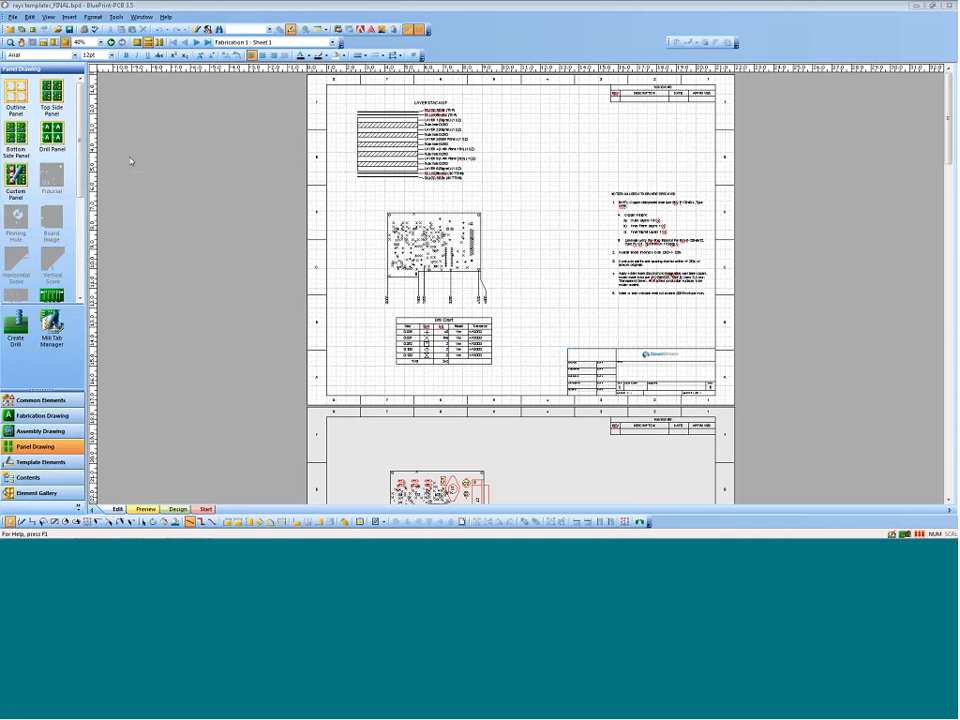
left_click(430, 224)
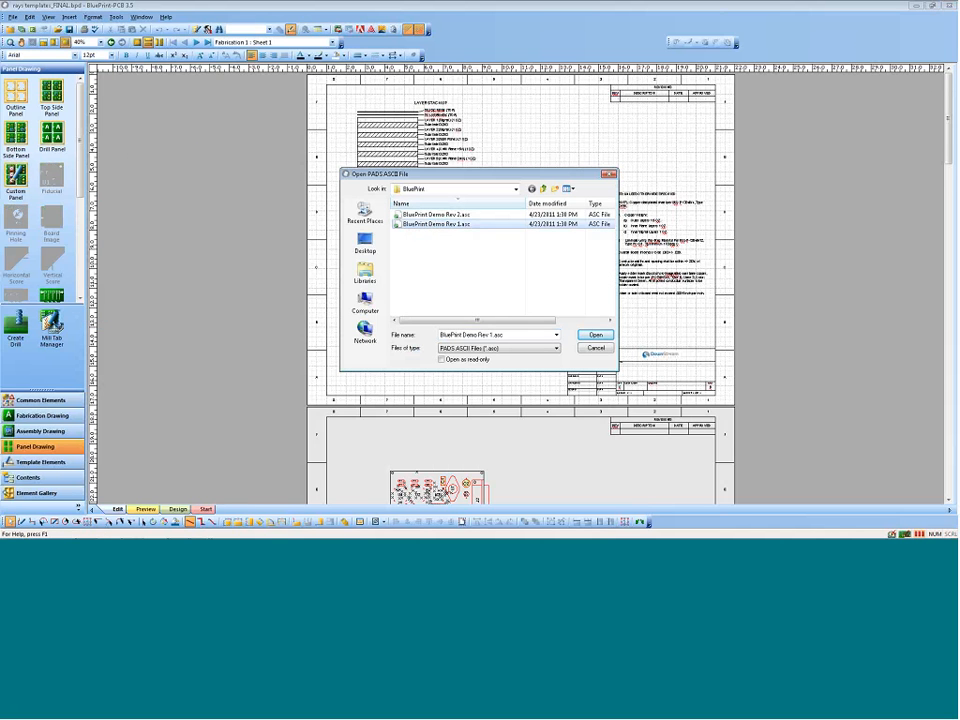
left_click(598, 337)
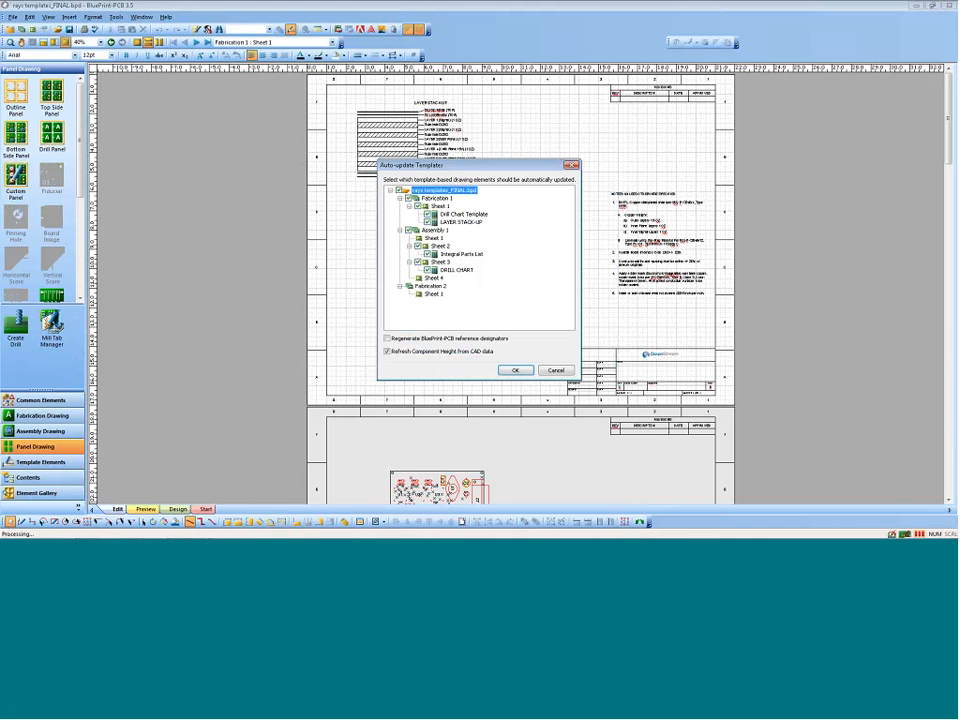
left_click(510, 367)
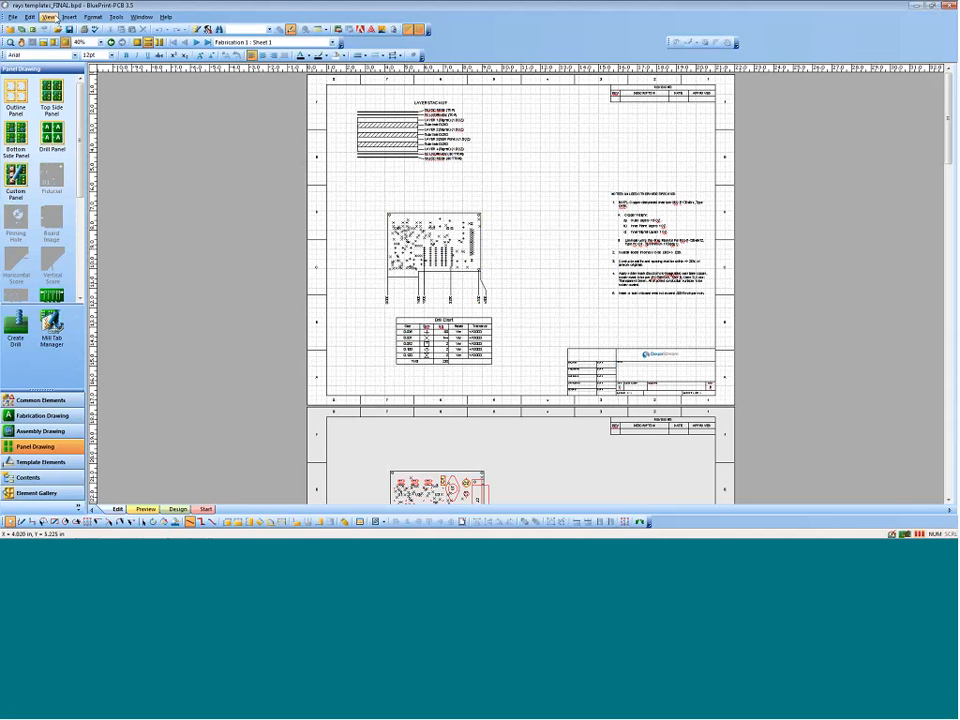
Step: Overlay revision A in red on the drawings to compare it with the updated layer stack-up
left_click(47, 17)
left_click(80, 160)
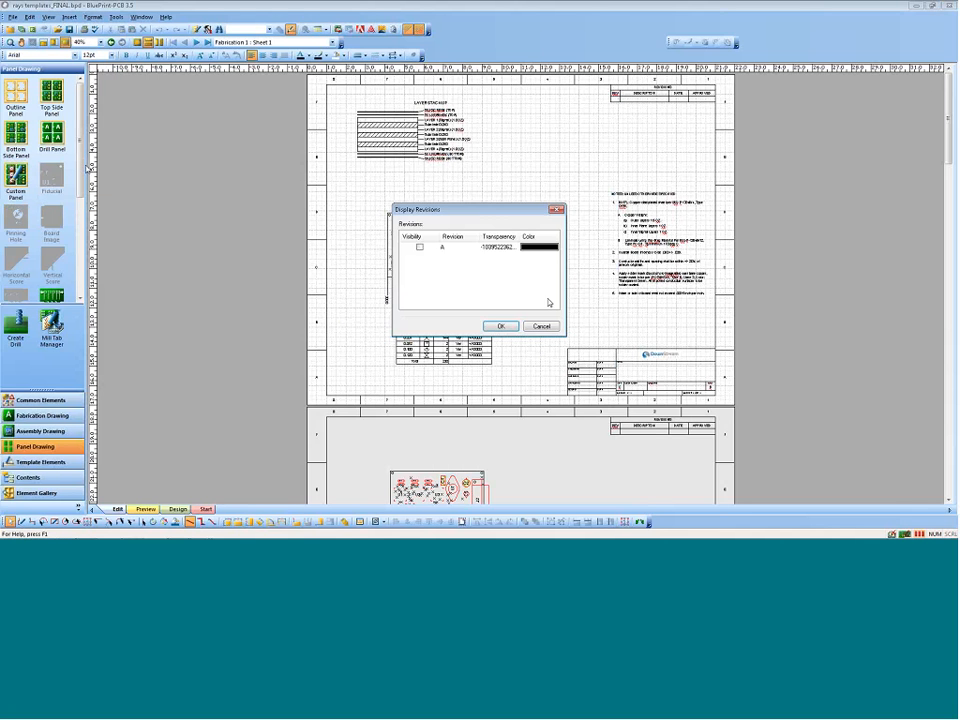
left_click(421, 248)
left_click(539, 248)
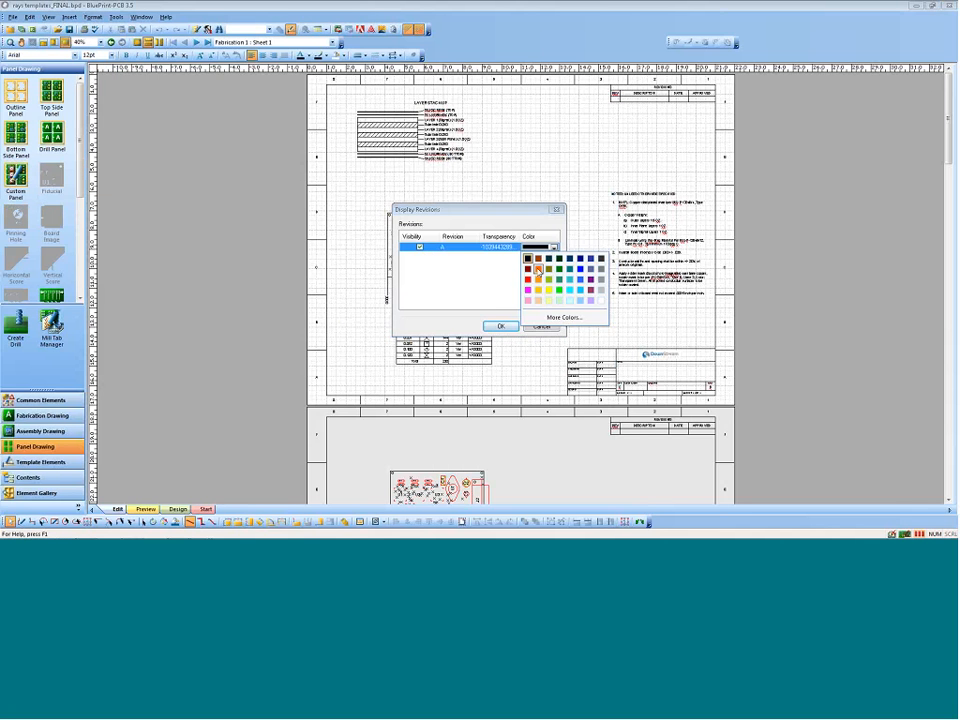
left_click(530, 280)
left_click(502, 326)
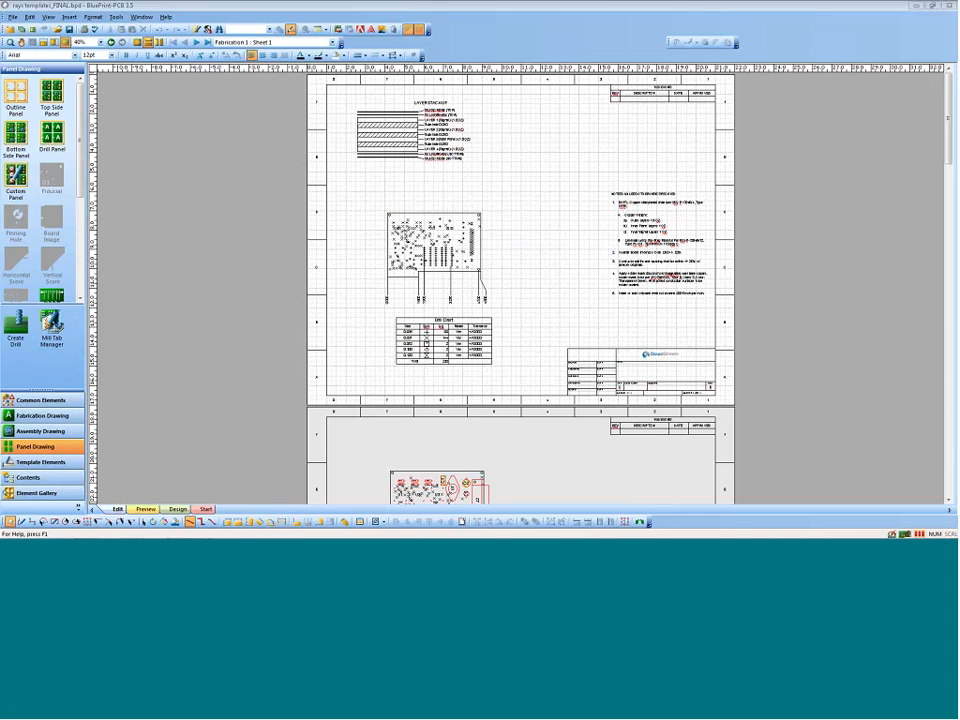
left_click(400, 147)
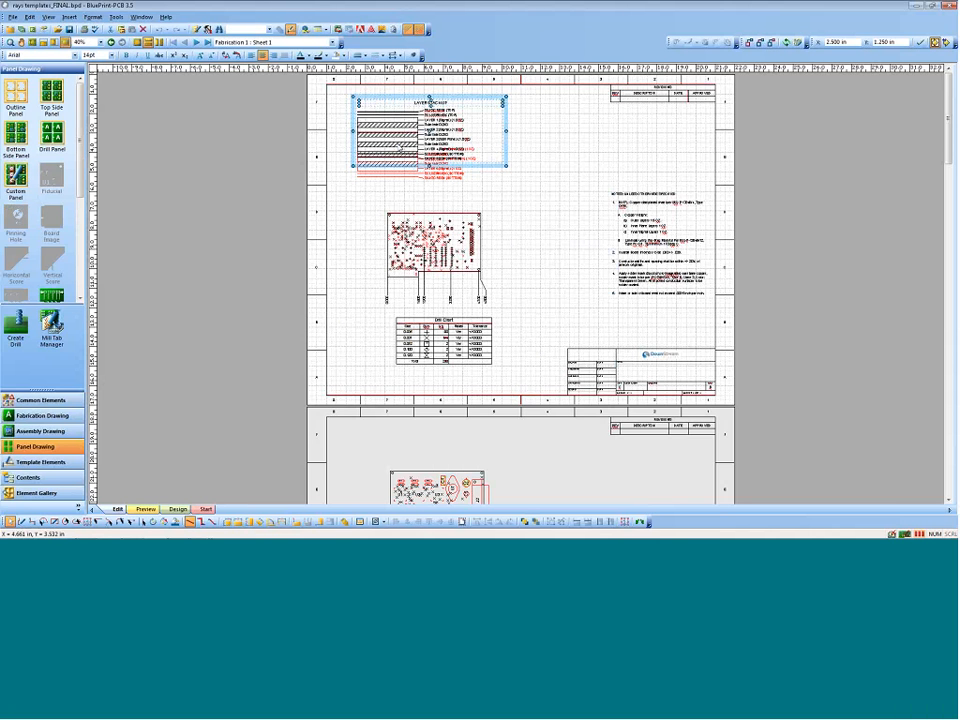
Step: Turn off the visibility of revision A and clear the selection on the fabrication sheet
left_click(49, 17)
left_click(80, 161)
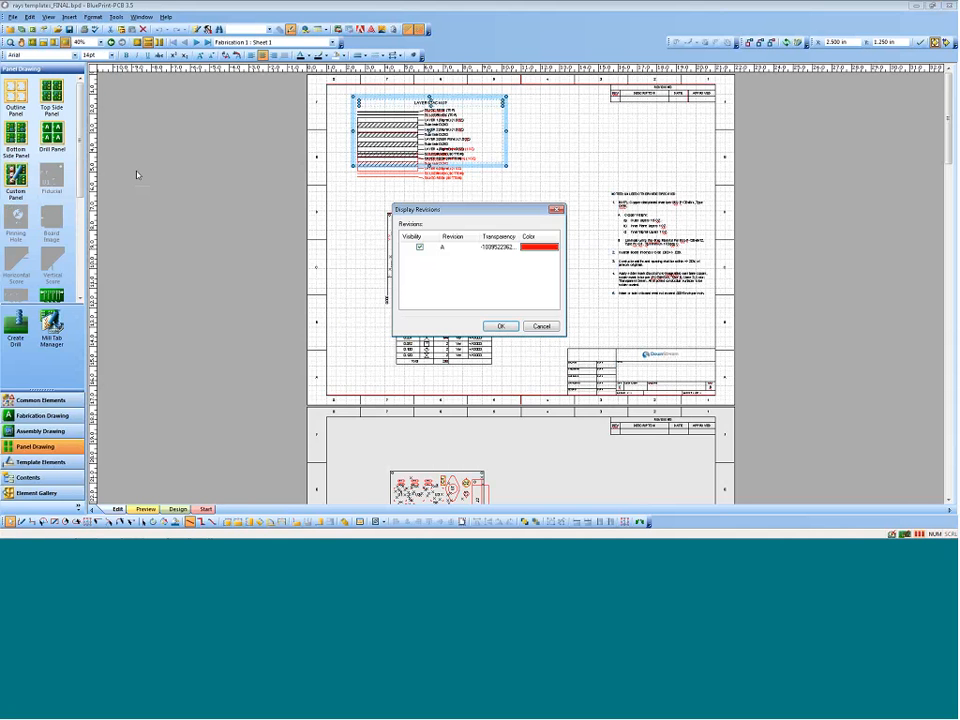
left_click(430, 247)
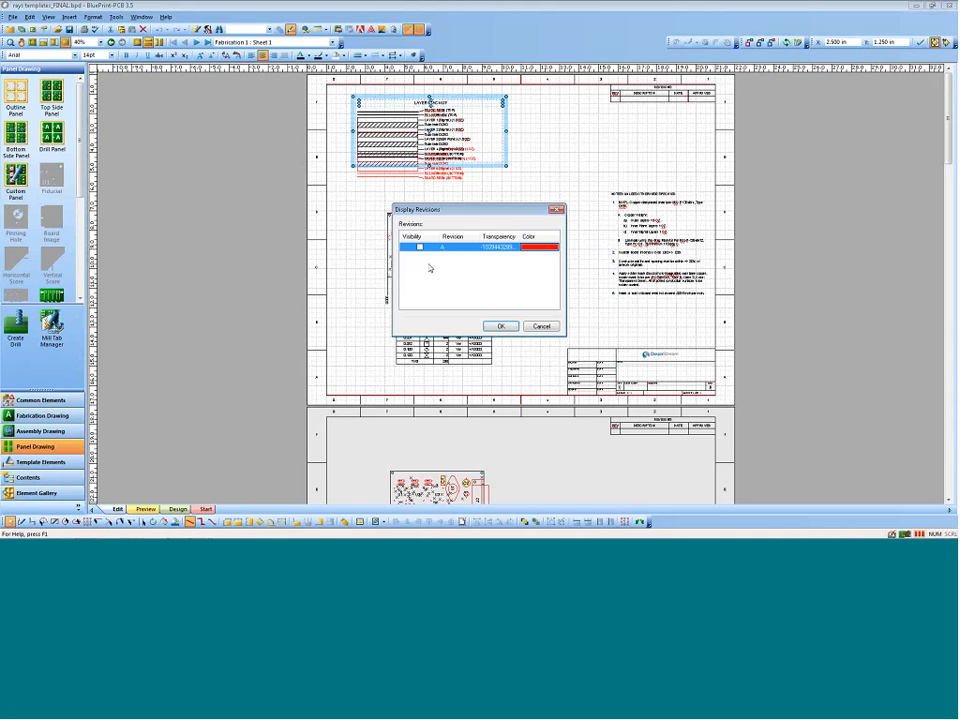
left_click(500, 326)
left_click(529, 240)
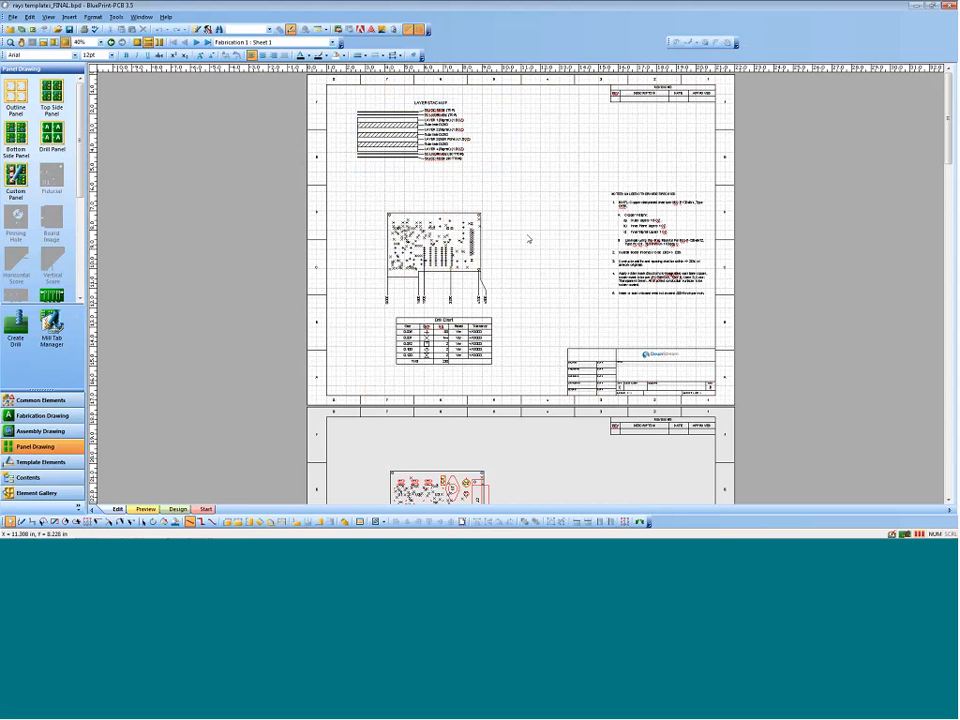
left_click(470, 212)
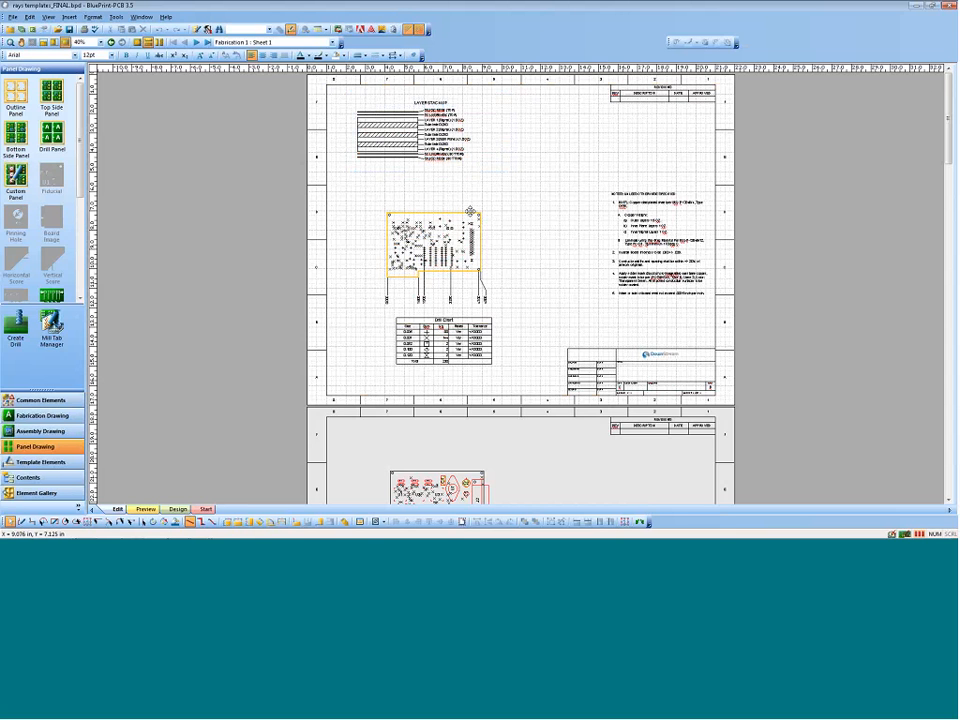
Step: Set up a Pack and Release package on the Desktop with all drawings and files and embedded True Type fonts
left_click(13, 18)
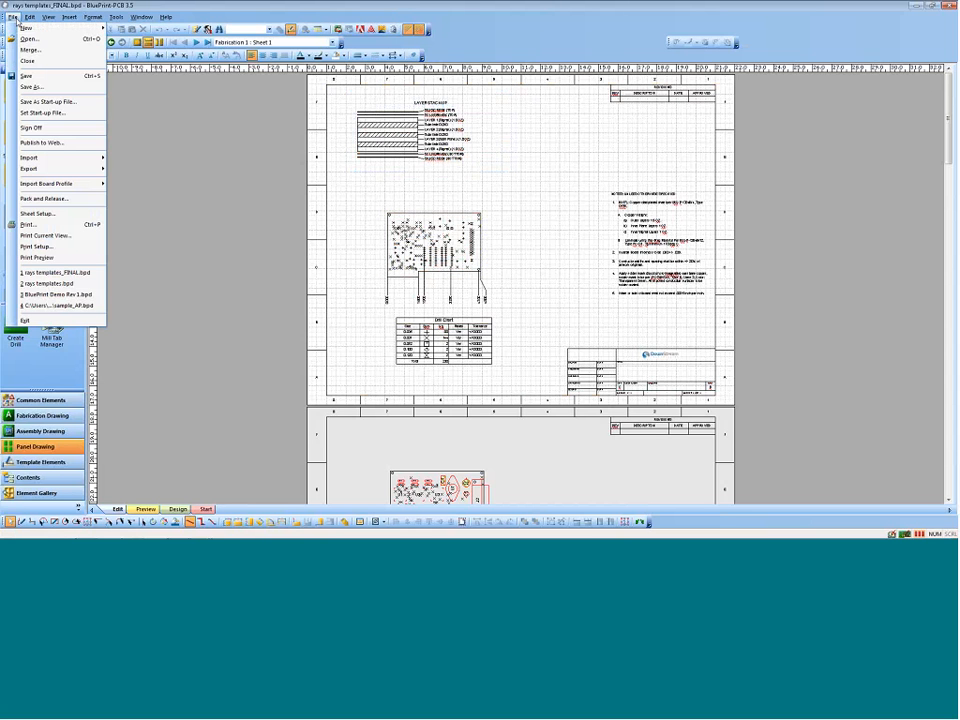
mouse_move(35, 170)
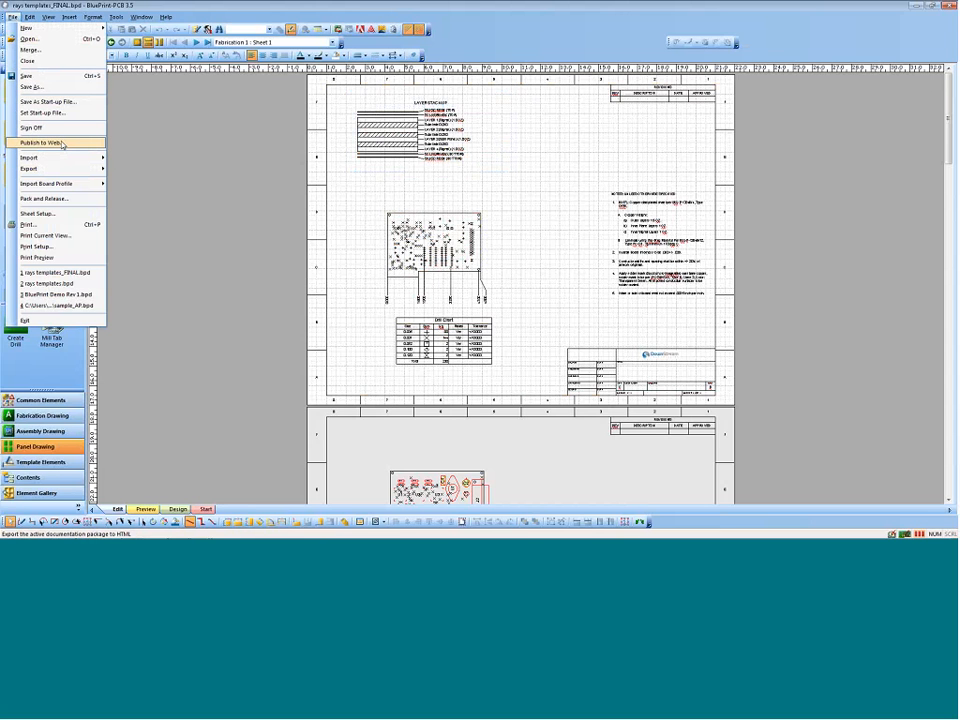
mouse_move(66, 176)
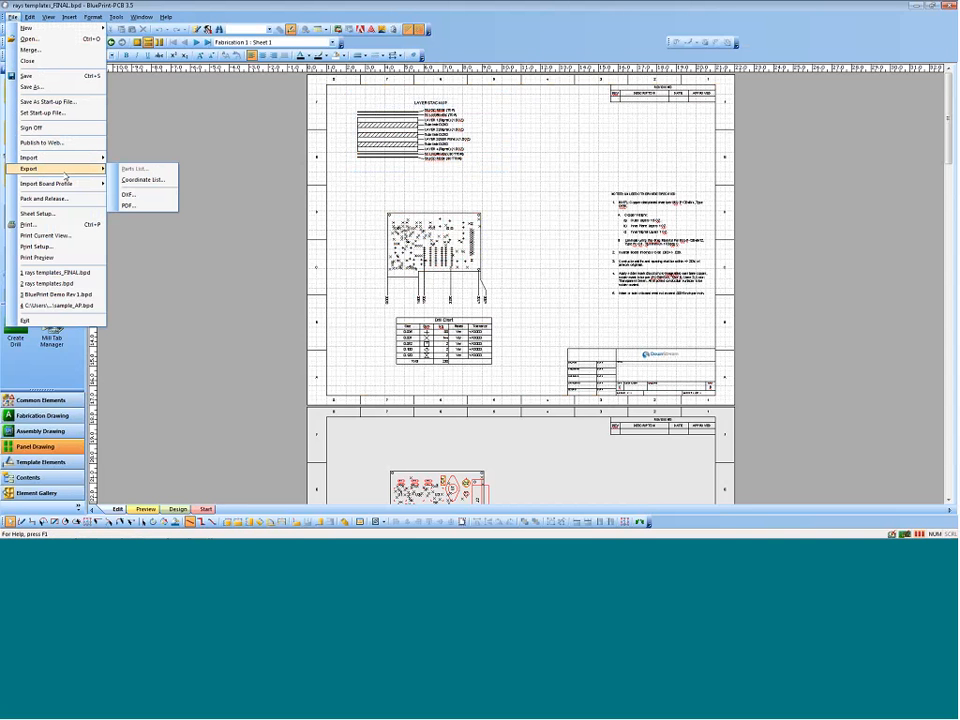
left_click(44, 198)
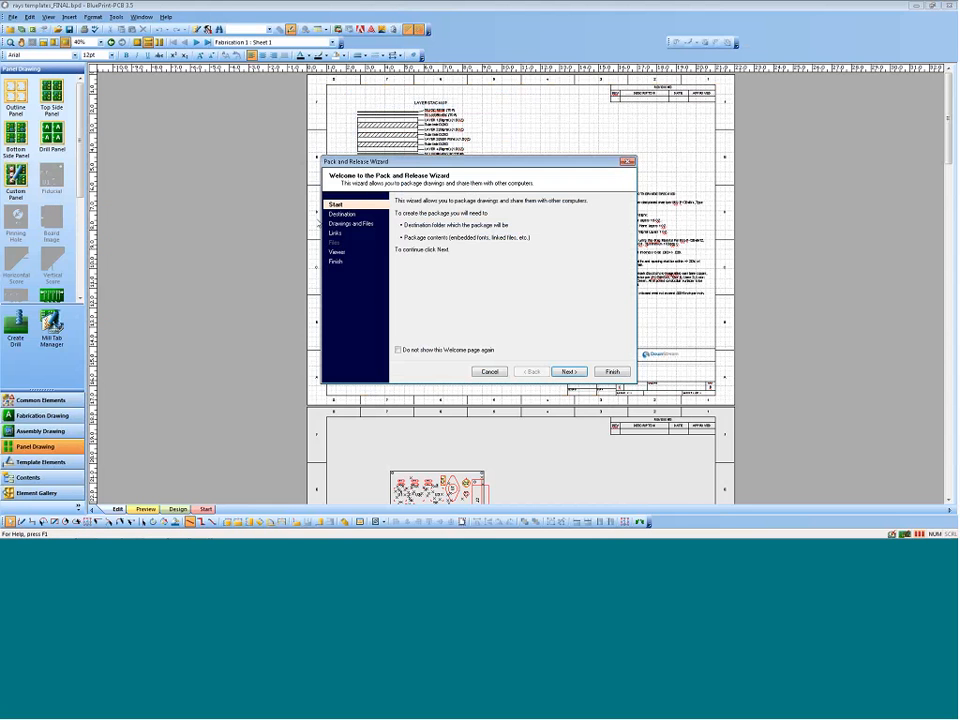
left_click(567, 371)
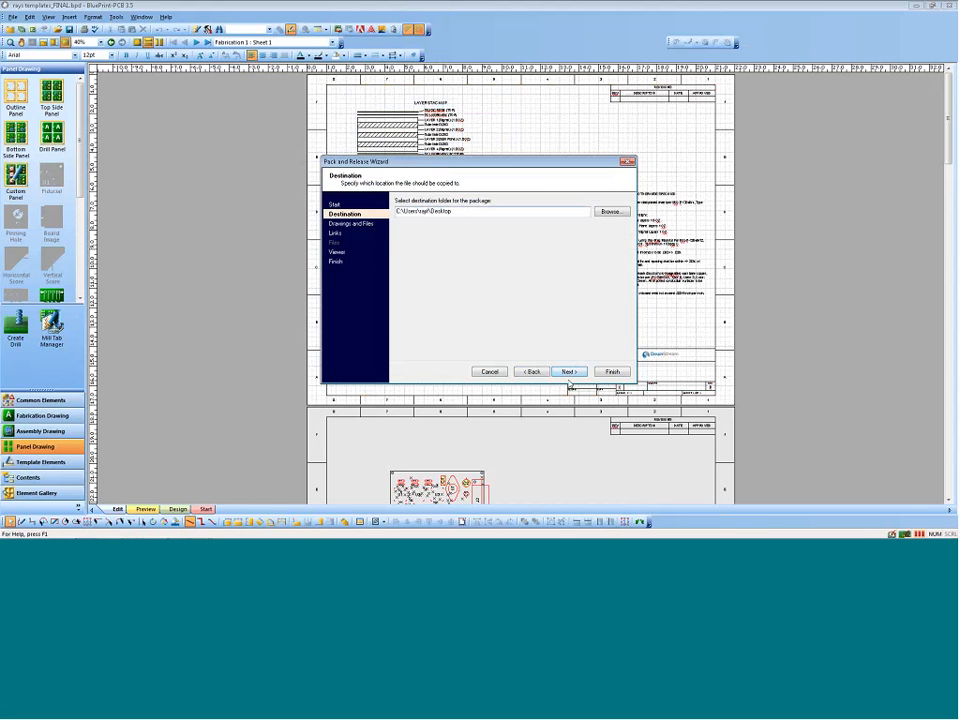
left_click(569, 372)
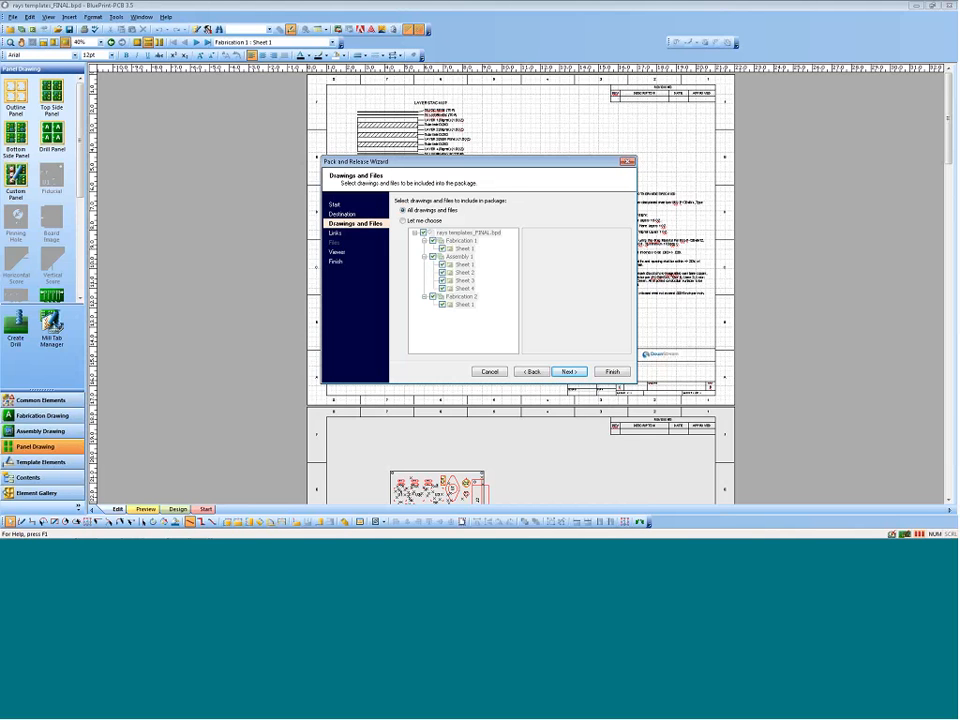
left_click(568, 371)
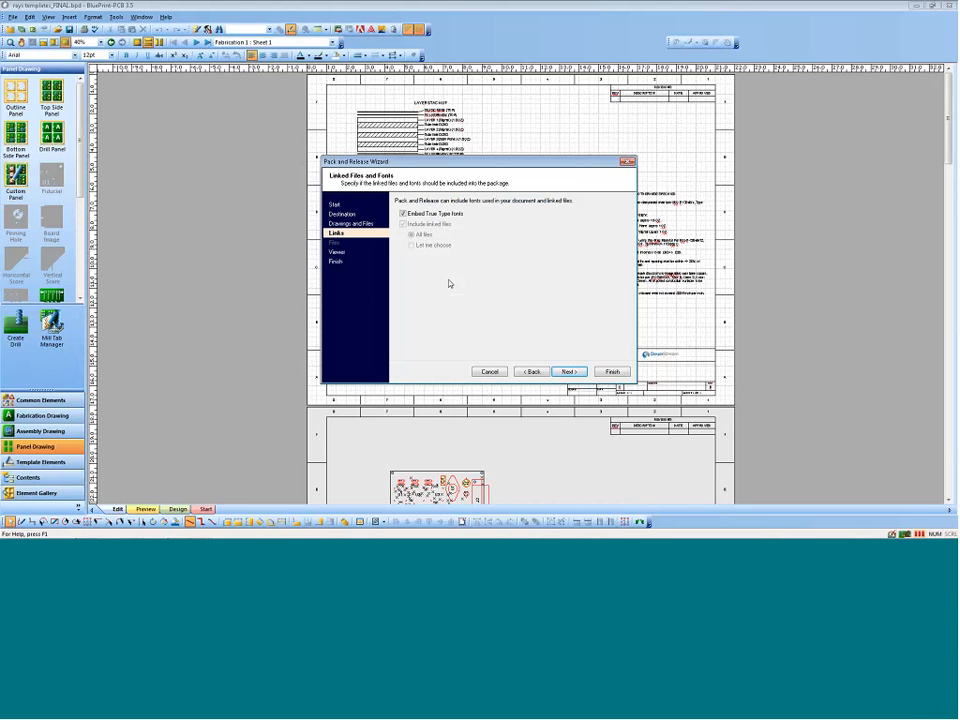
left_click(569, 372)
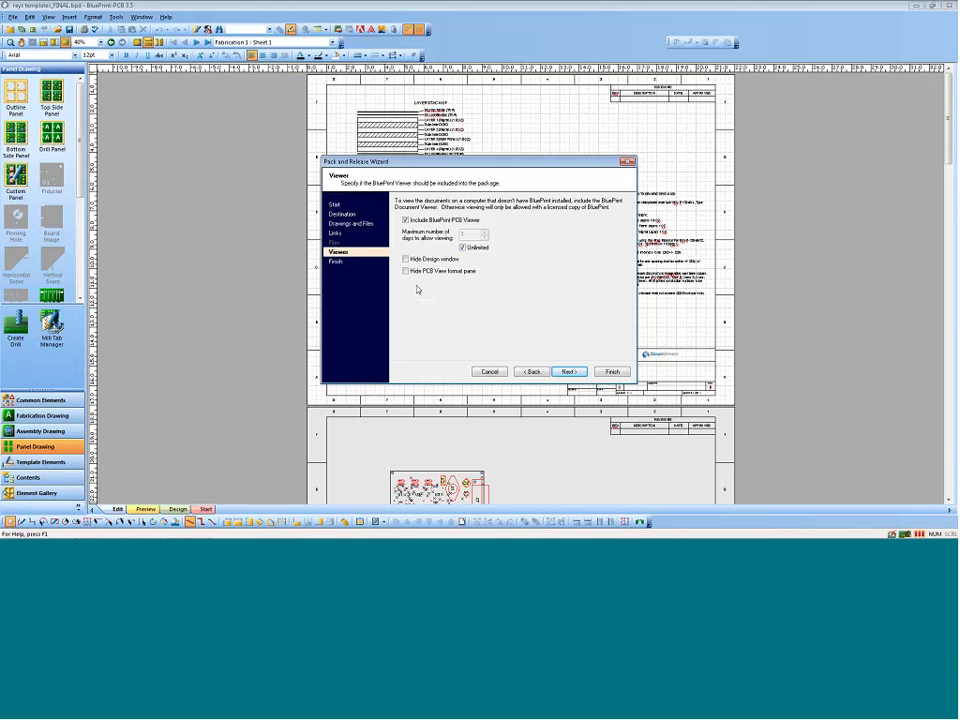
Step: Generate the release package with the BluePrint-PCB Viewer included, and unpack rays templates_FINAL.exe from the Desktop with existing files overwritten
left_click(568, 371)
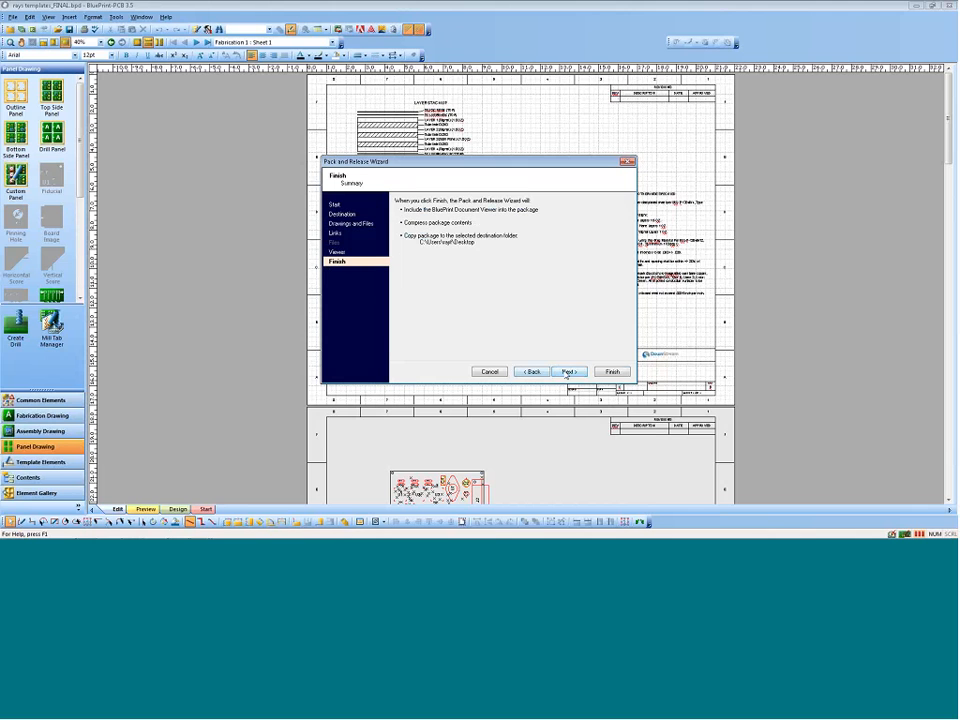
left_click(607, 371)
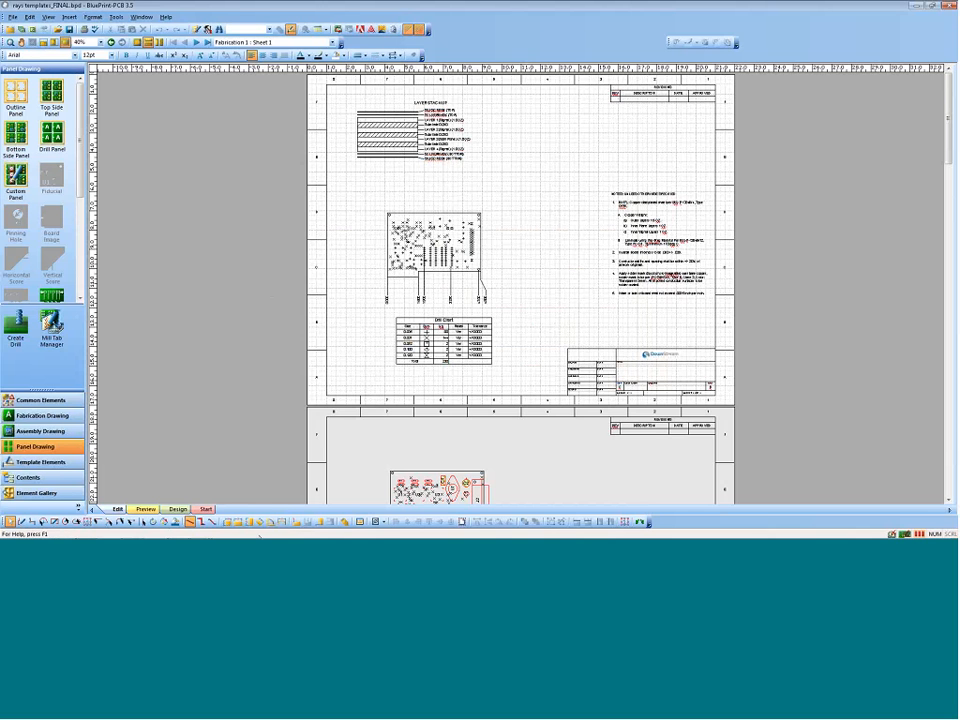
left_click(86, 531)
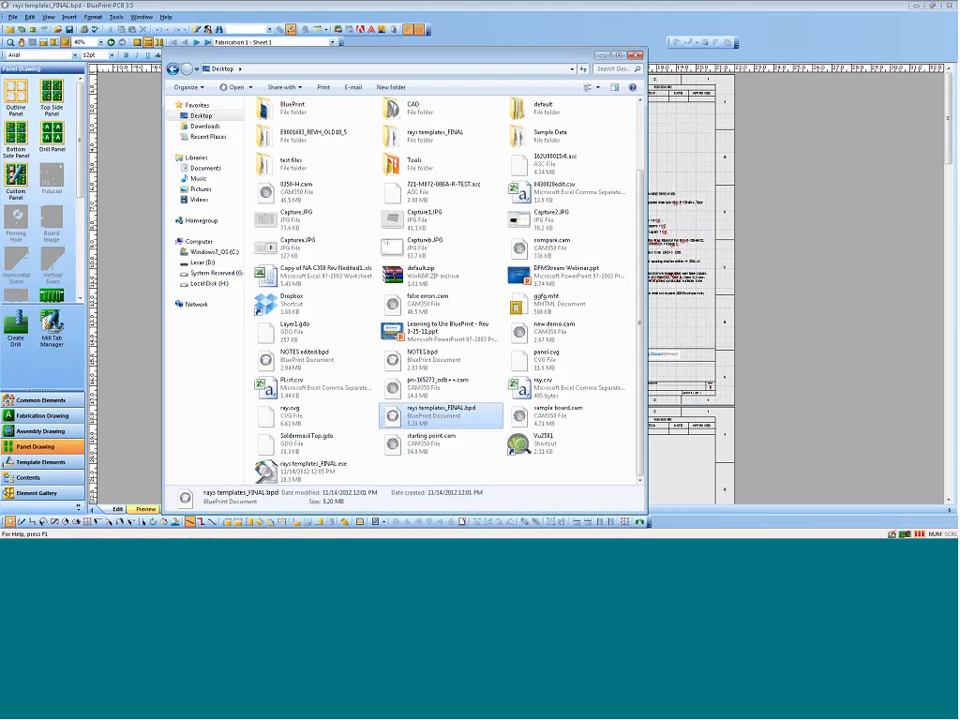
double_click(300, 468)
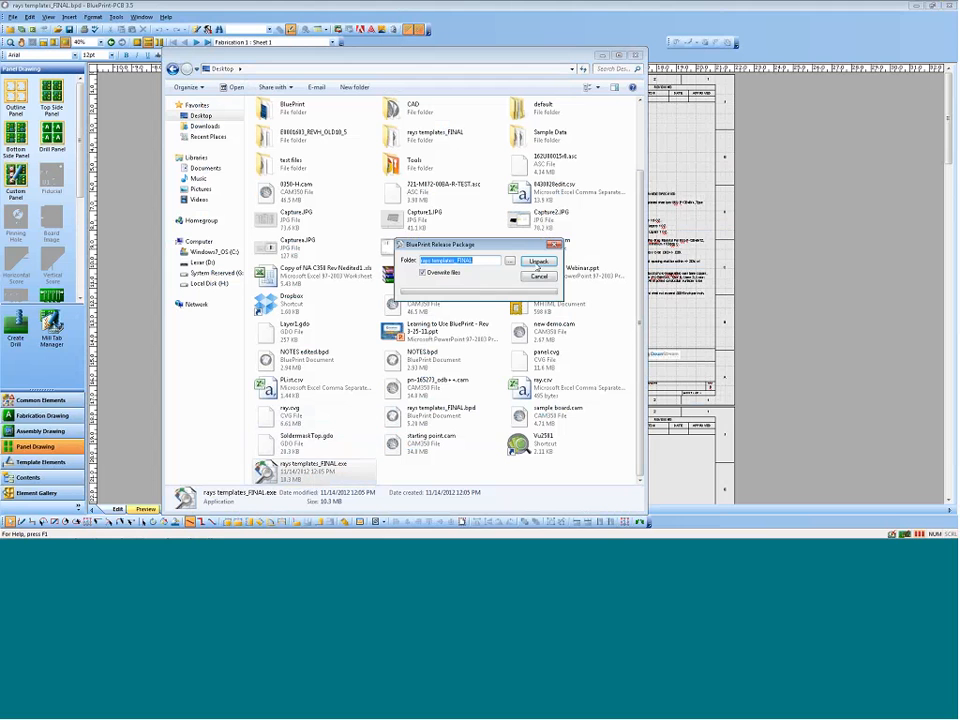
left_click(537, 263)
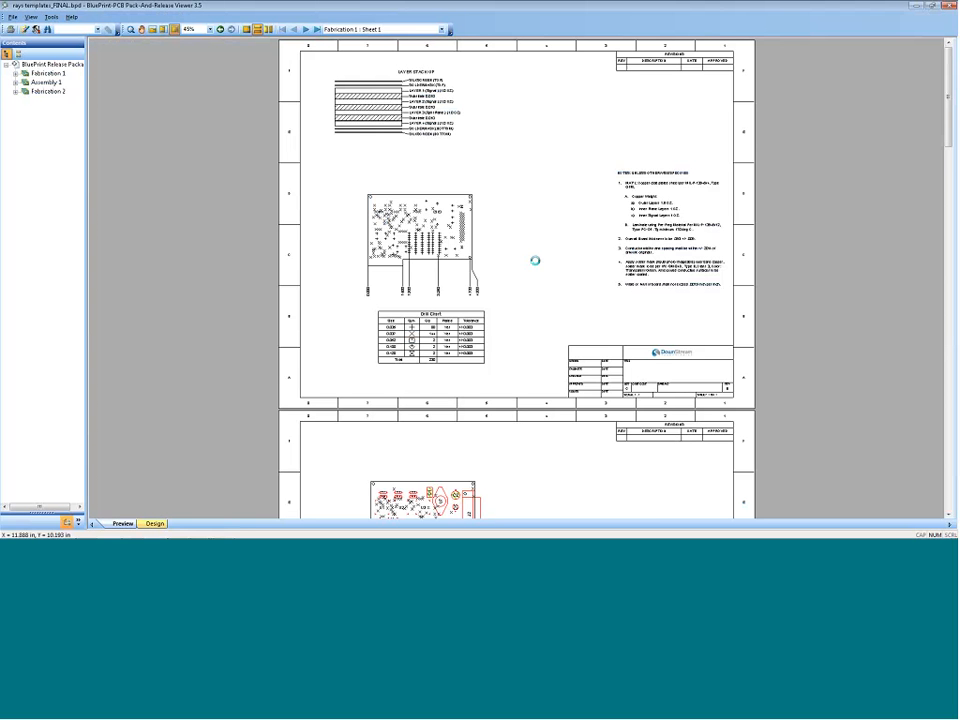
Step: Browse the packaged drawings in the Pack-And-Release Viewer, examining Fabrication 2 and the individual sheets of Assembly 1
left_click(45, 82)
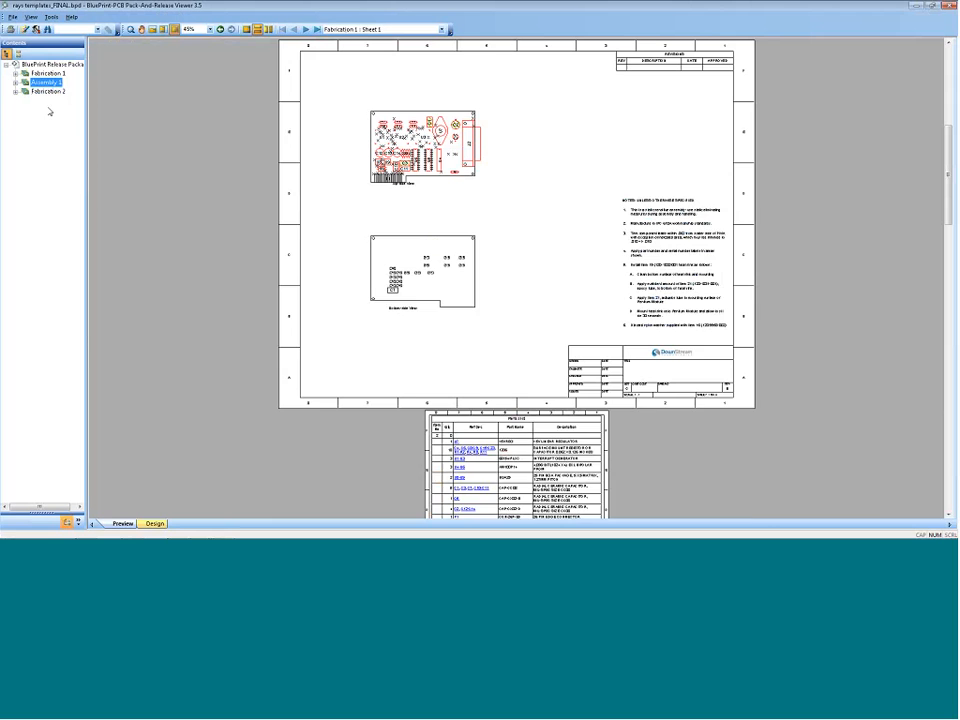
left_click(47, 91)
left_click(46, 82)
left_click(16, 82)
left_click(49, 92)
left_click(50, 101)
left_click(50, 109)
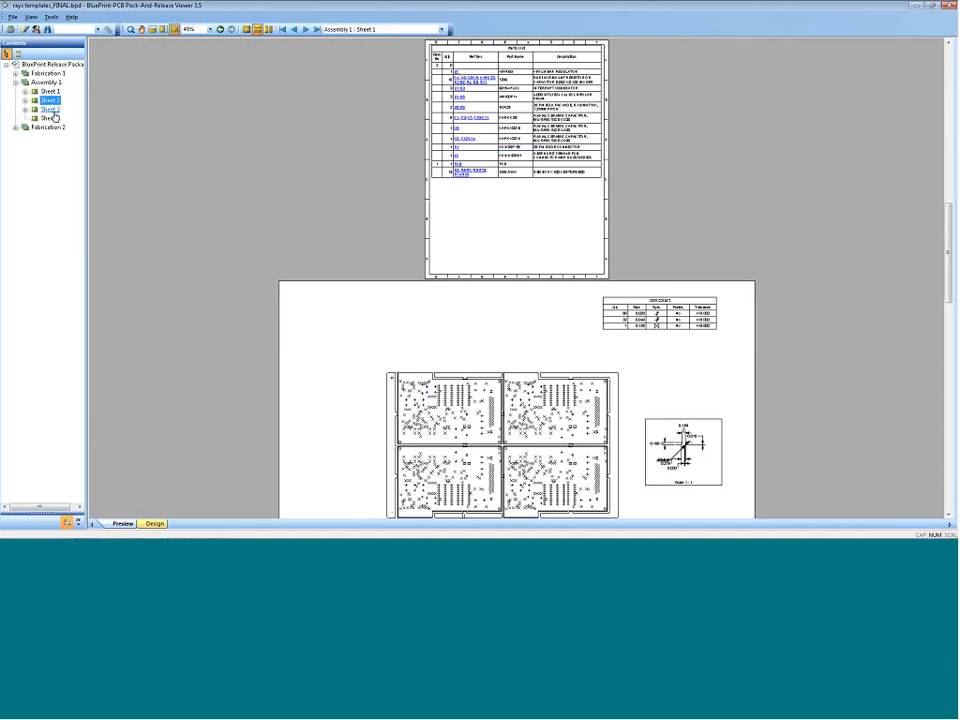
left_click(54, 111)
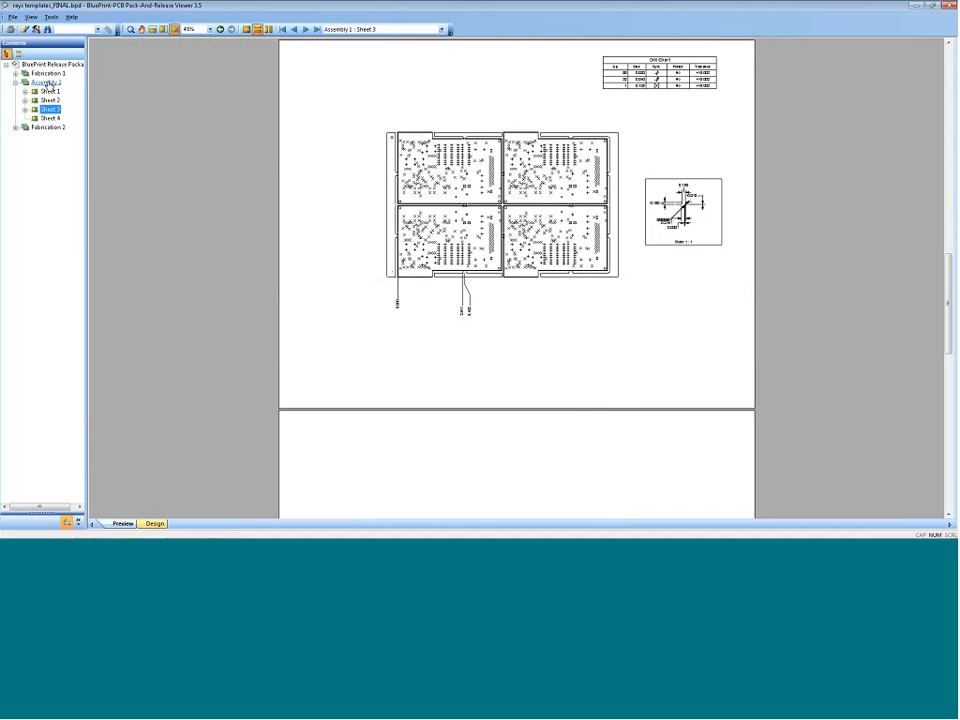
left_click(47, 92)
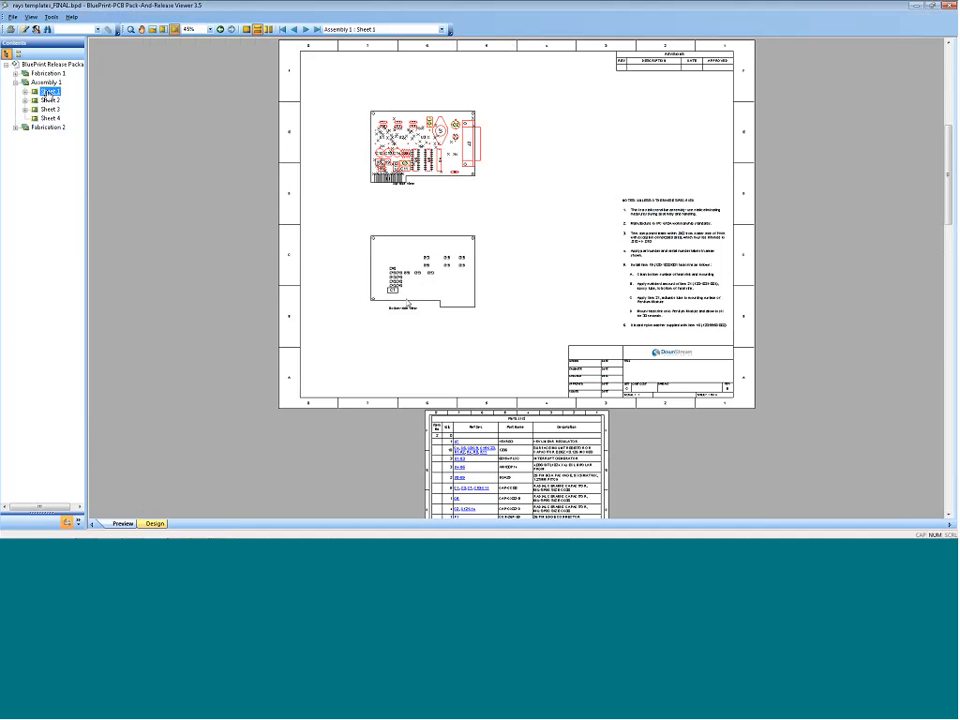
Step: Inspect the packaged board's PCB design view, and check a linked capacitor reference designator from the Assembly 1 parts list
left_click(154, 523)
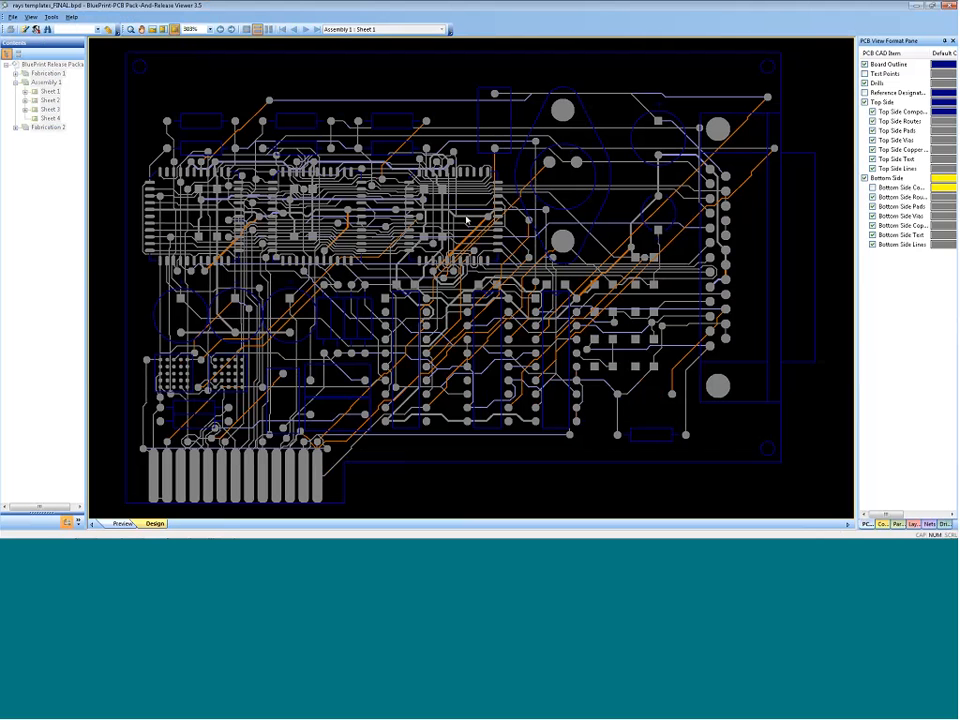
mouse_move(462, 213)
left_click(124, 526)
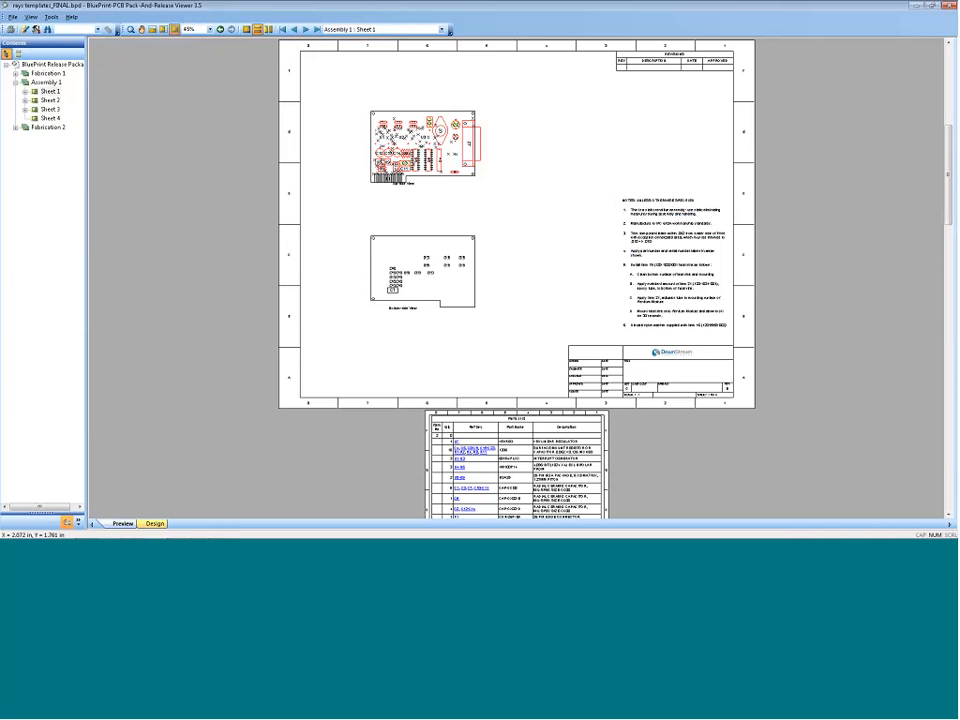
left_click(469, 449)
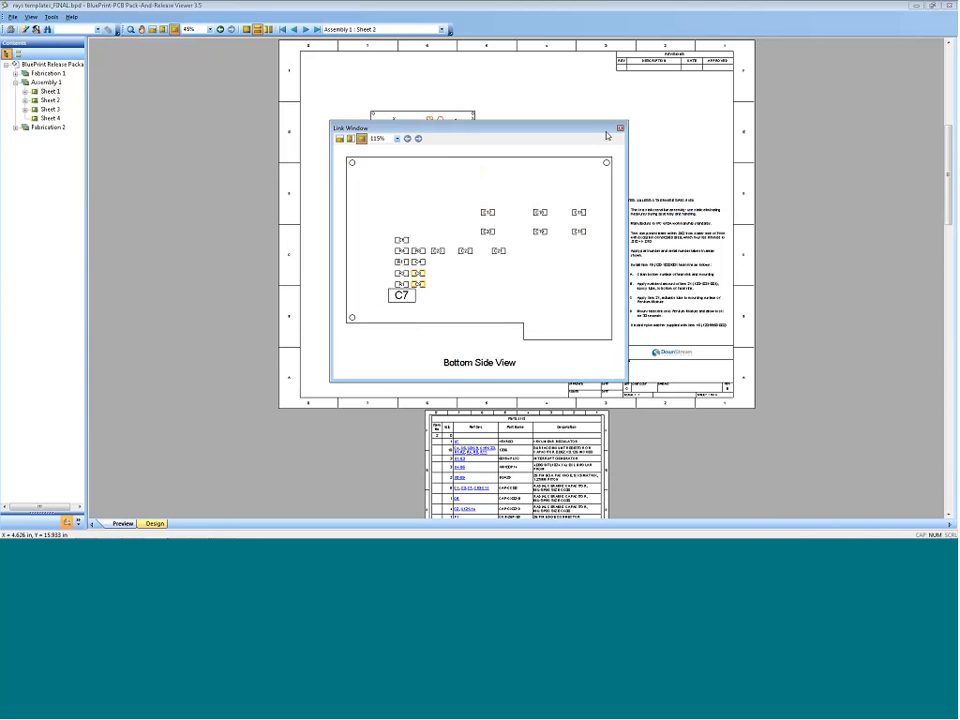
left_click(620, 128)
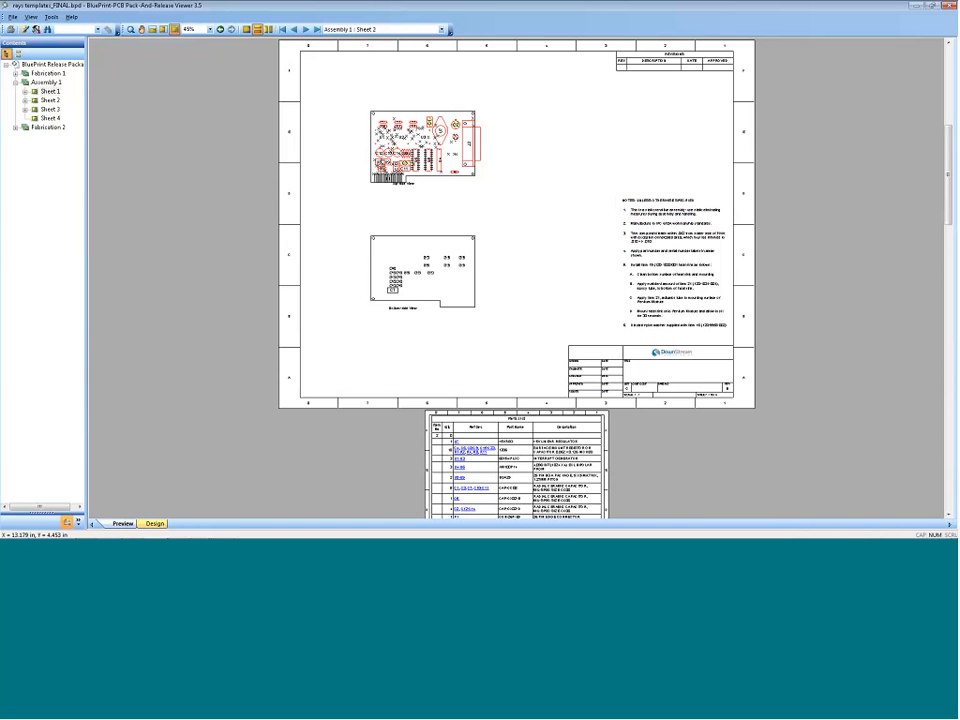
Step: Review the fabrication, assembly and panel sheets in the released package, and return to the drawing editor with the Desktop folder closed
scroll(534, 243, "up", 2)
scroll(532, 245, "up", 7)
scroll(530, 247, "down", 9)
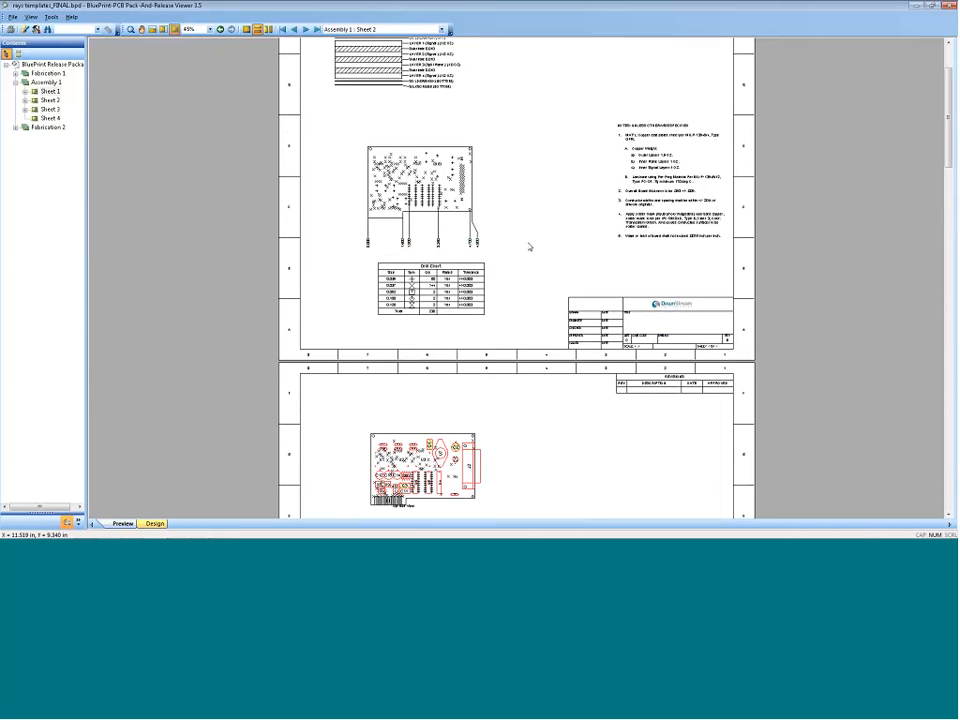
scroll(530, 247, "down", 9)
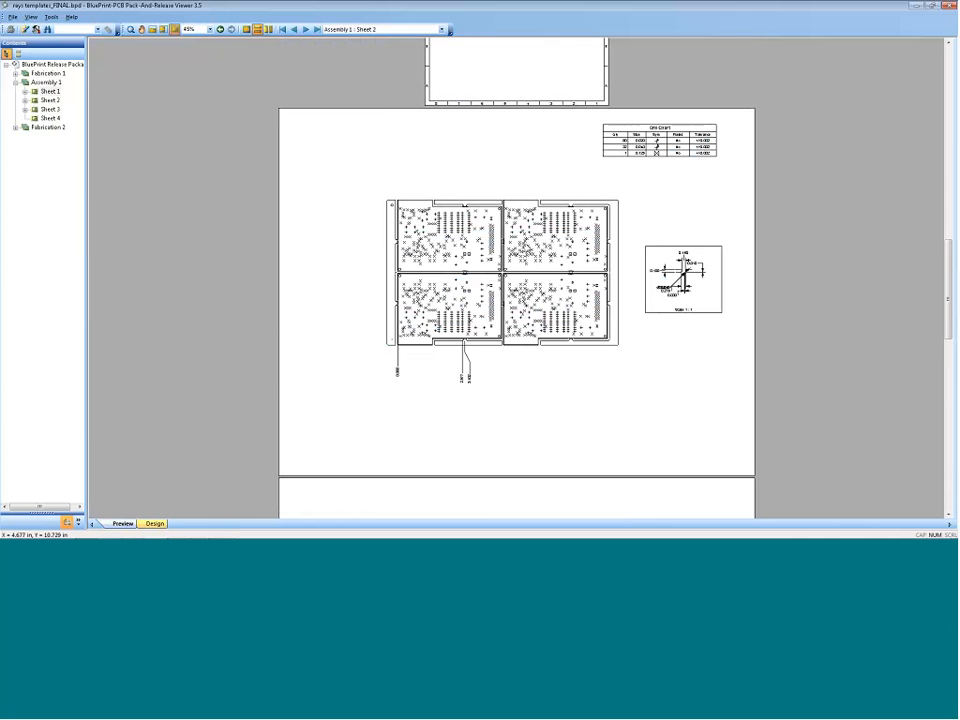
scroll(528, 248, "down", 5)
scroll(528, 249, "up", 15)
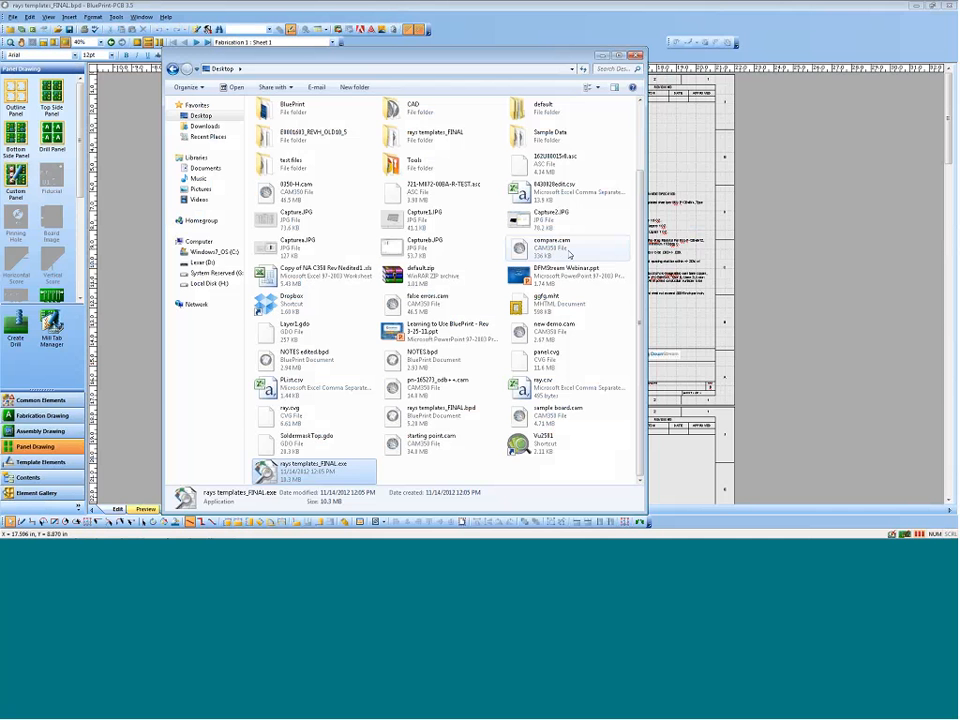
left_click(636, 55)
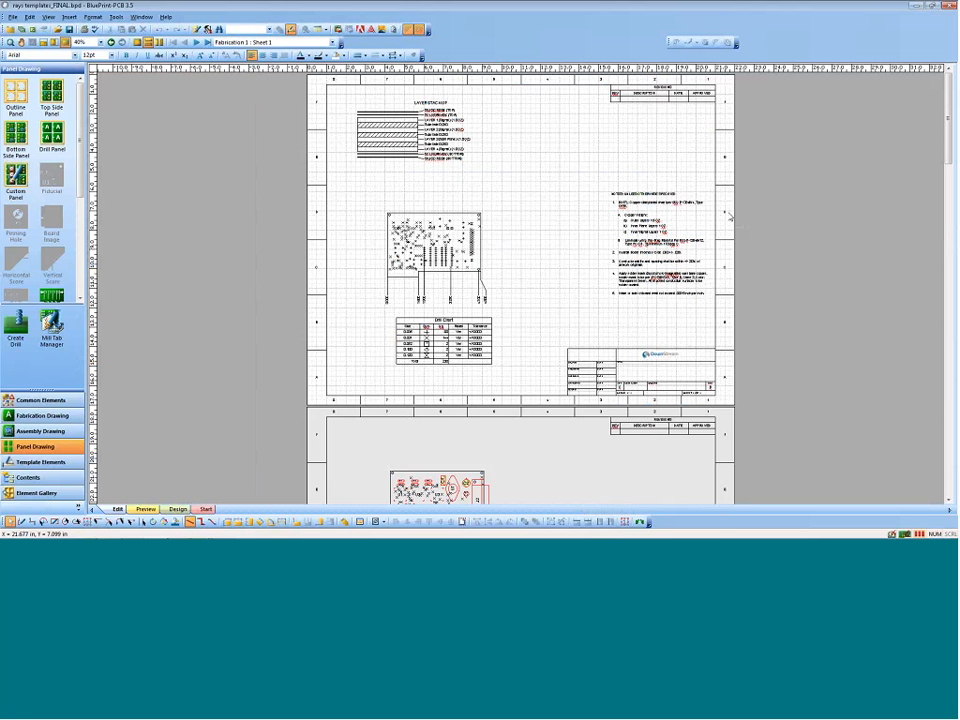